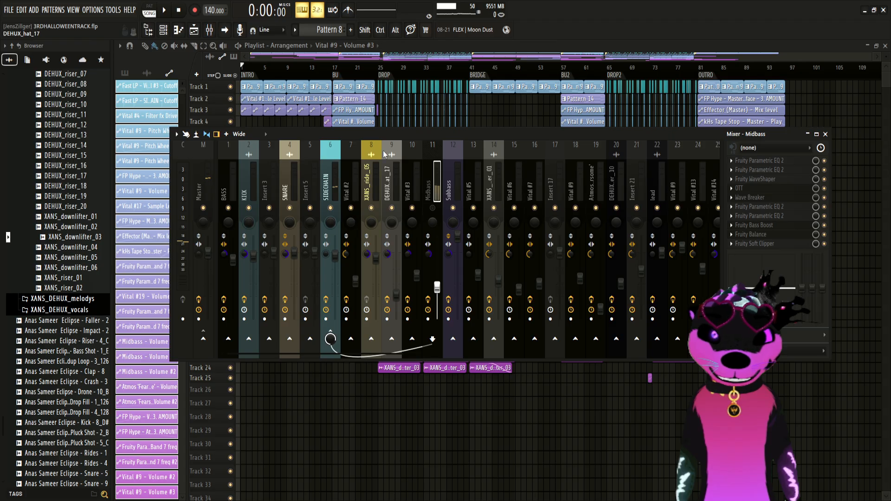
Step: Close the mixer and examine the intro section of the playlist arrangement from bar 1
{"action": "key", "text": "F9"}
{"action": "key", "text": "space"}
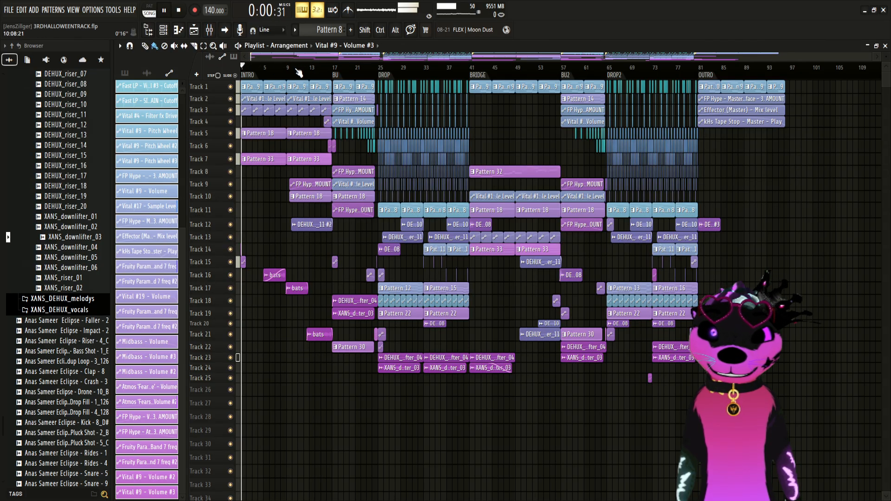
{"action": "key", "text": "space"}
{"action": "scroll", "coordinate": [254, 207], "scroll_direction": "up", "scroll_amount": 5}
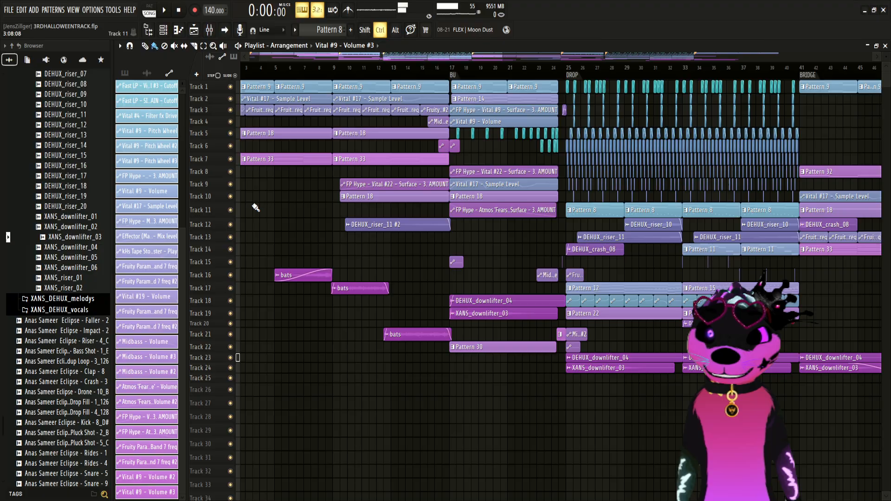
{"action": "scroll", "coordinate": [260, 209], "scroll_direction": "up", "scroll_amount": 5}
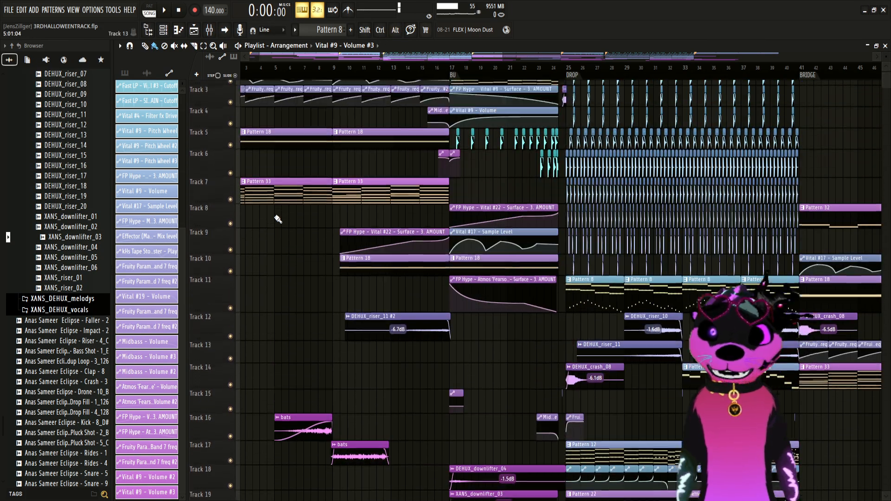
{"action": "scroll", "coordinate": [277, 219], "scroll_direction": "up", "scroll_amount": 2}
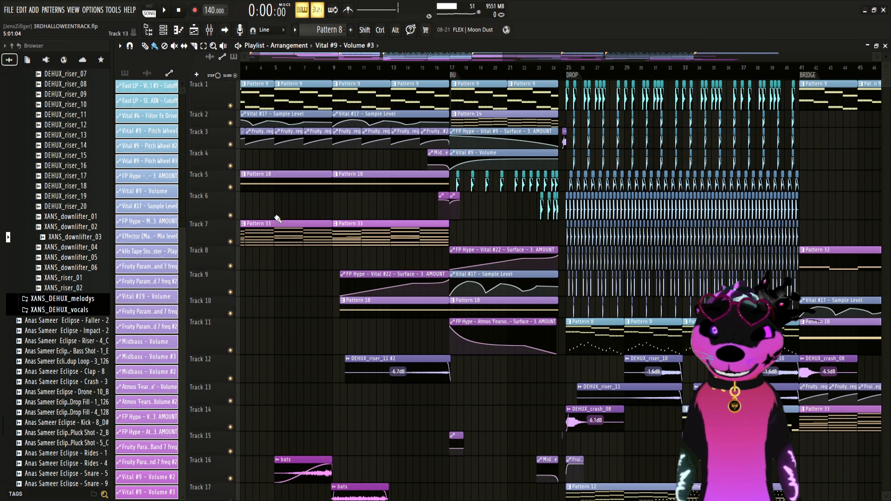
{"action": "left_click_drag", "start_coordinate": [359, 69], "coordinate": [100, 86]}
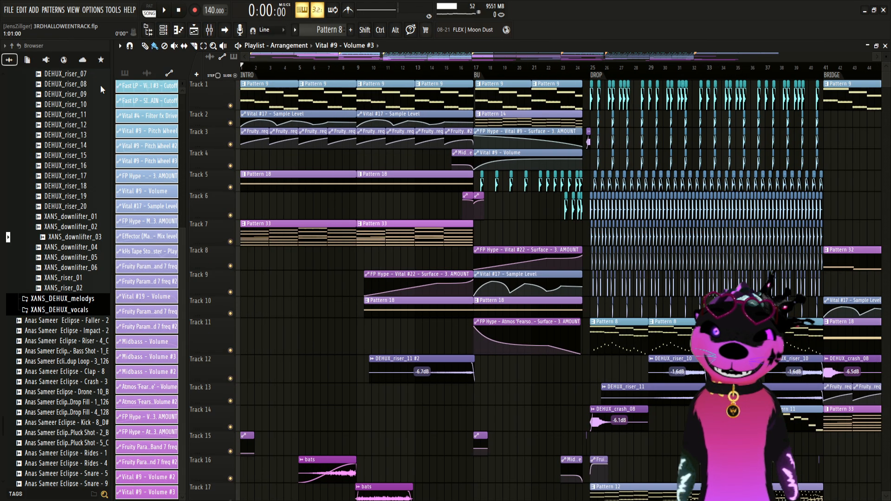
Step: Select Pattern 9 from the intro and move the song playhead through that section and back to the start
{"action": "left_click", "coordinate": [255, 95]}
{"action": "left_click_drag", "start_coordinate": [305, 68], "coordinate": [249, 68]}
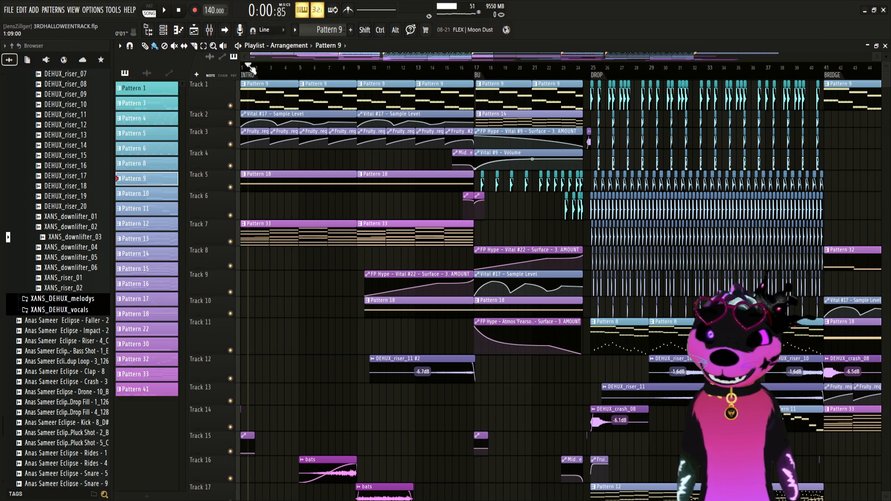
{"action": "left_click", "coordinate": [380, 67]}
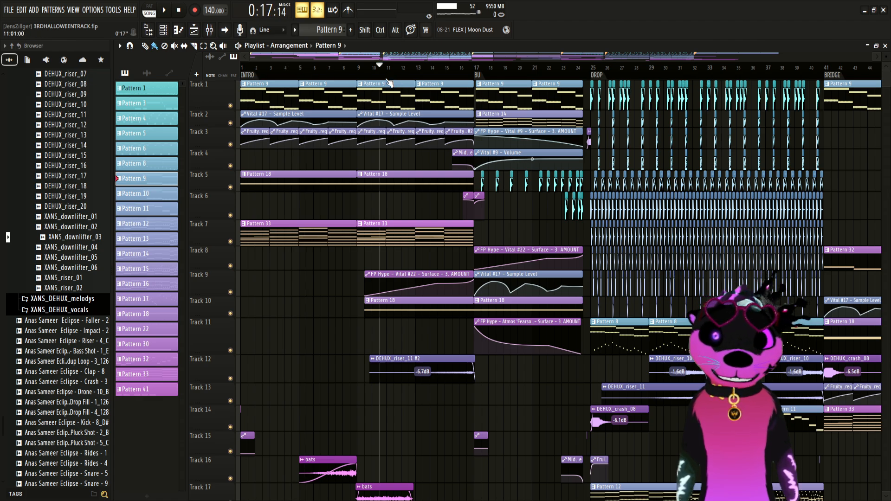
{"action": "mouse_move", "coordinate": [386, 80]}
{"action": "left_mouse_down"}
{"action": "mouse_move", "coordinate": [335, 69]}
{"action": "mouse_move", "coordinate": [474, 59]}
{"action": "mouse_move", "coordinate": [589, 72]}
{"action": "mouse_move", "coordinate": [472, 65]}
{"action": "mouse_move", "coordinate": [734, 68]}
{"action": "mouse_move", "coordinate": [764, 86]}
{"action": "mouse_move", "coordinate": [795, 69]}
{"action": "mouse_move", "coordinate": [830, 68]}
{"action": "mouse_move", "coordinate": [213, 70]}
{"action": "left_mouse_up"}
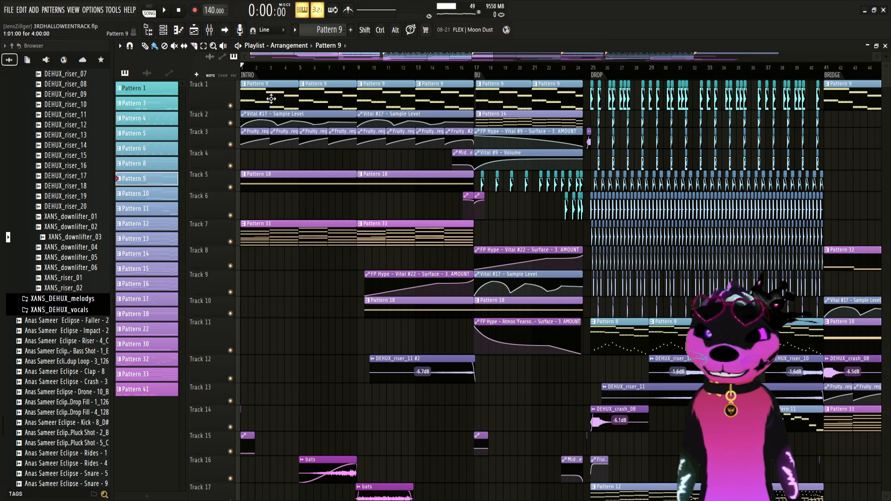
Step: Open Pattern 9's Vital #4 notes in the piano roll and bring up the Vital #4 instrument window
{"action": "double_click", "coordinate": [271, 98]}
{"action": "left_click_drag", "start_coordinate": [377, 57], "coordinate": [200, 59]}
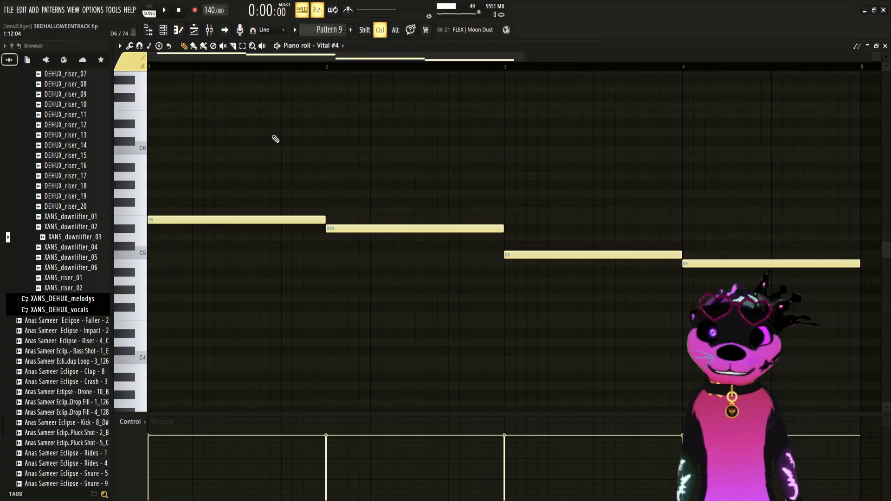
{"action": "scroll", "coordinate": [174, 127], "scroll_direction": "down", "scroll_amount": 3}
{"action": "left_click", "coordinate": [163, 31]}
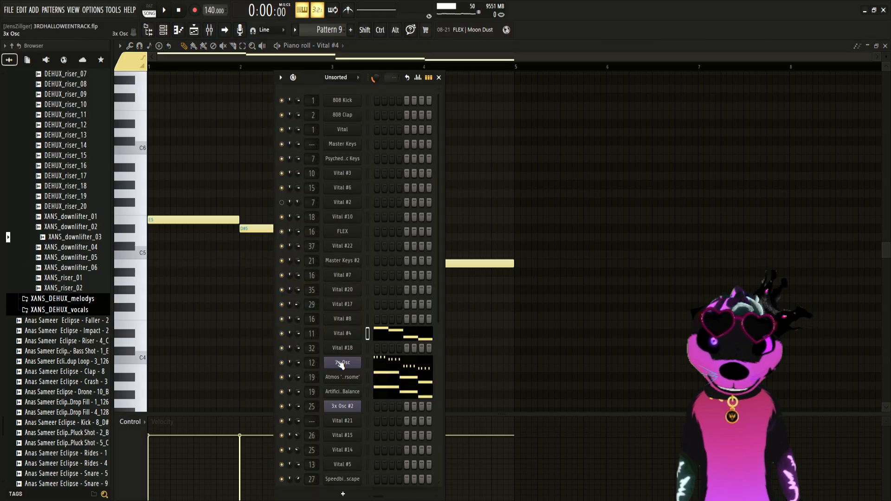
{"action": "left_click", "coordinate": [344, 335]}
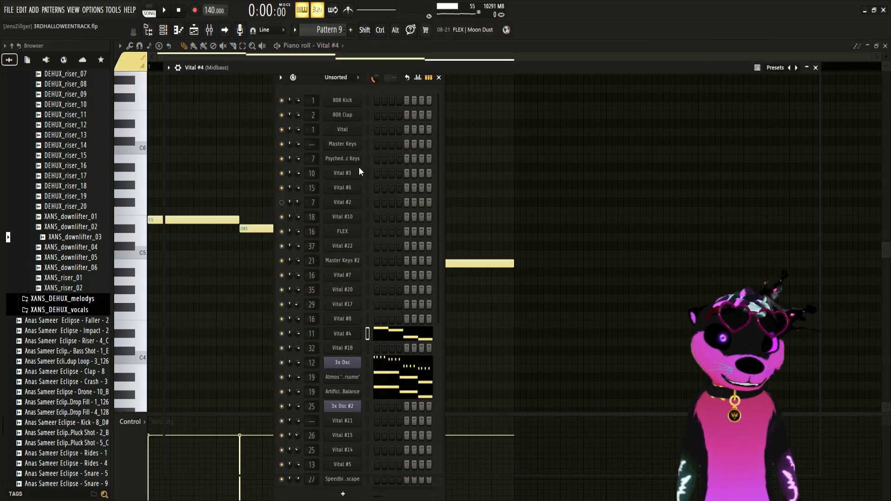
{"action": "left_click_drag", "start_coordinate": [410, 70], "coordinate": [393, 74]}
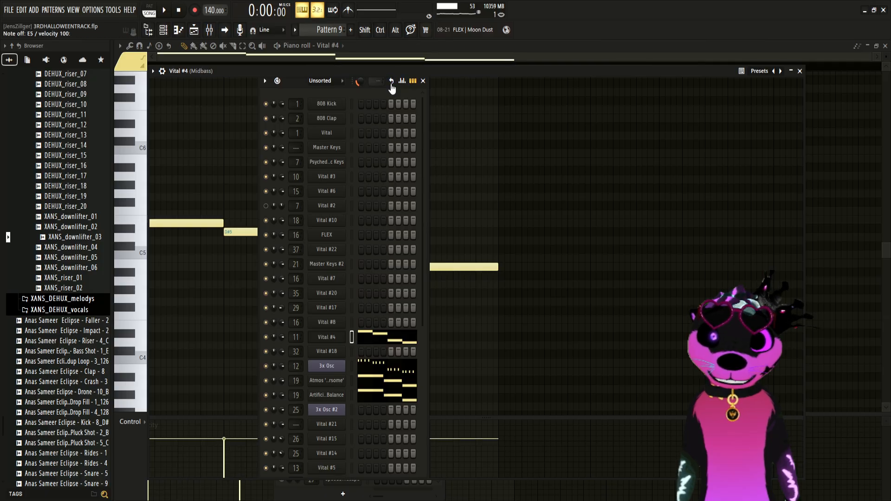
Step: Audition the Midbass mixer track with all effects, with Fruity WaveShaper, OTT and Fruity Balance bypassed, and restore the effects
{"action": "left_click", "coordinate": [210, 30]}
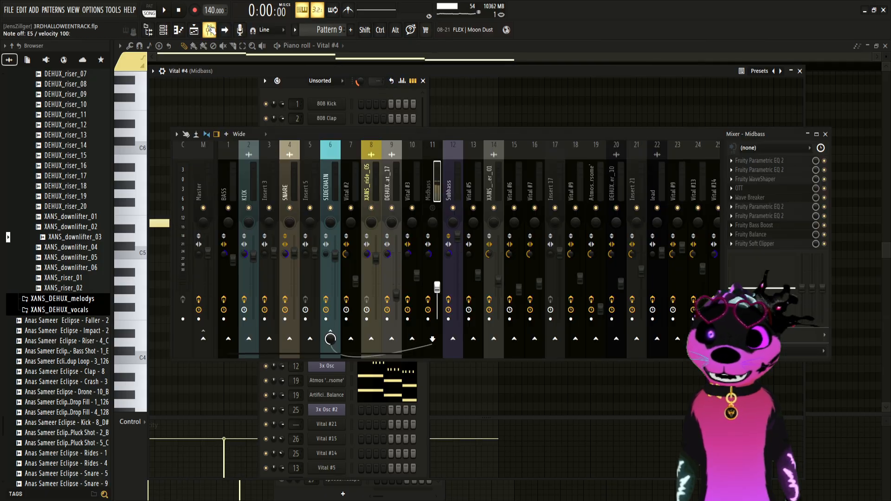
{"action": "left_click", "coordinate": [432, 209]}
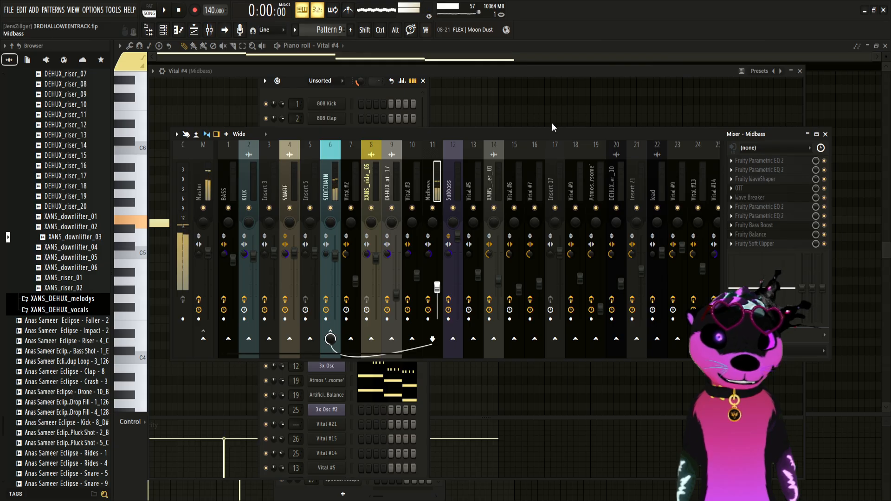
{"action": "left_click", "coordinate": [433, 208]}
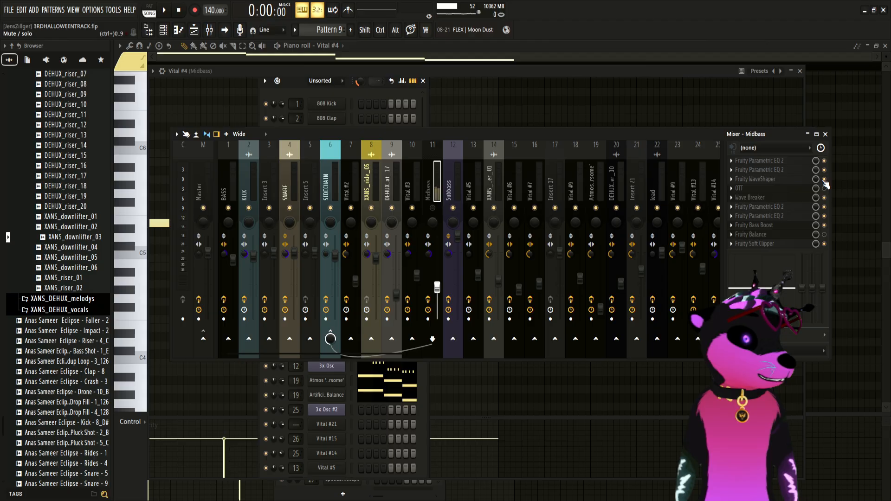
{"action": "left_click", "coordinate": [433, 206]}
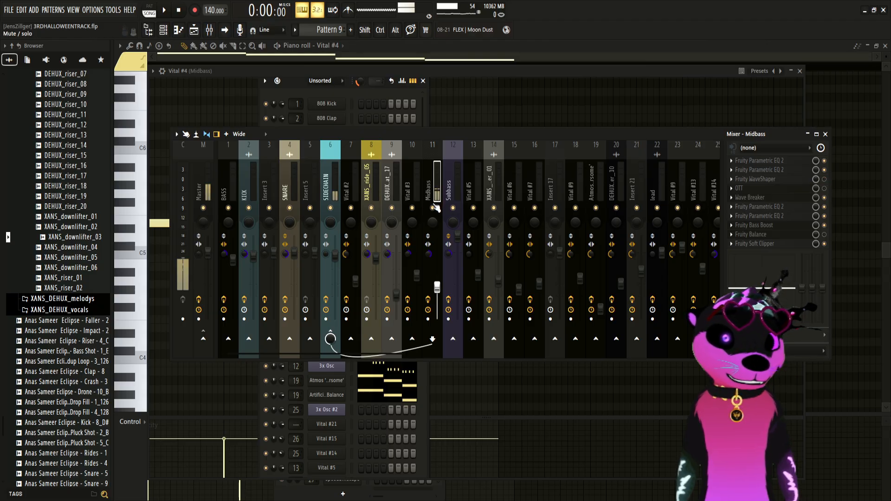
{"action": "left_click", "coordinate": [432, 208]}
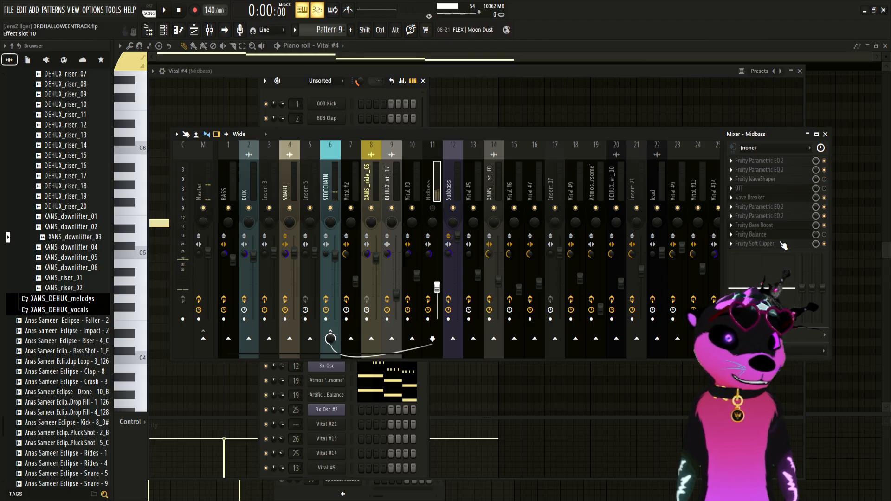
{"action": "left_click", "coordinate": [824, 188]}
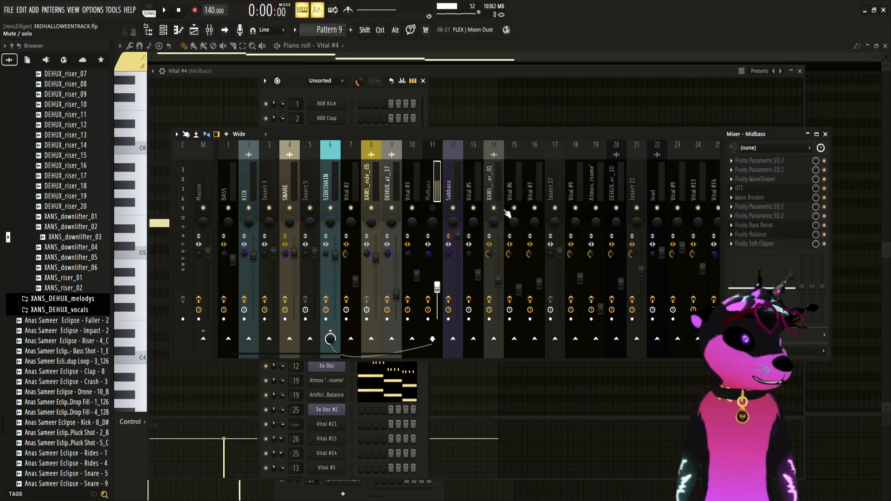
Step: Inspect the SIDECHAIN mixer track's effects and re-enable the send from Midbass to SIDECHAIN
{"action": "left_click", "coordinate": [330, 190]}
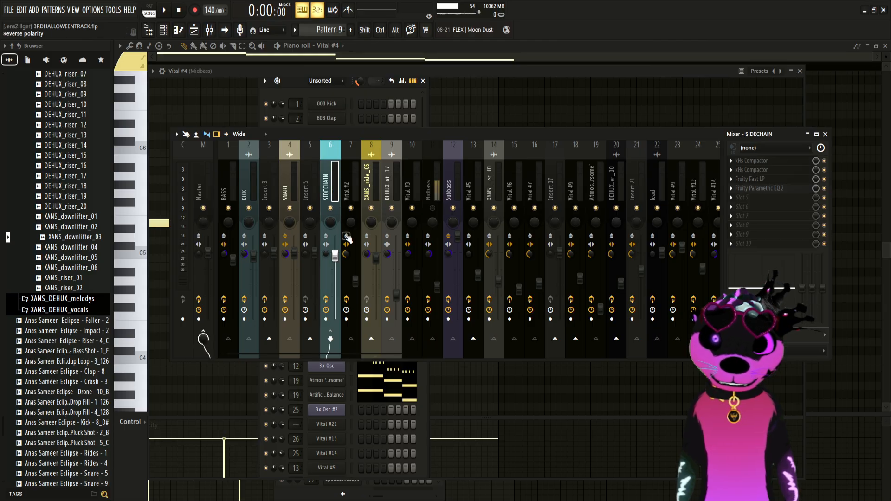
{"action": "left_click", "coordinate": [432, 188]}
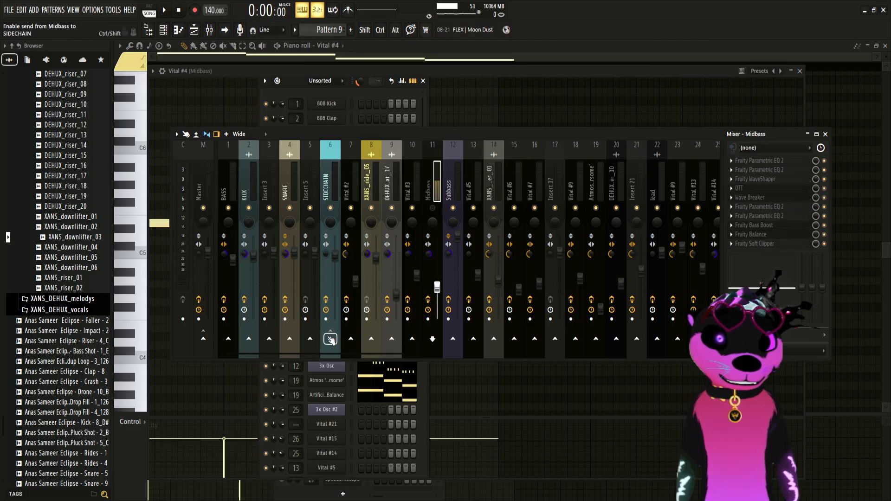
{"action": "left_click", "coordinate": [330, 340]}
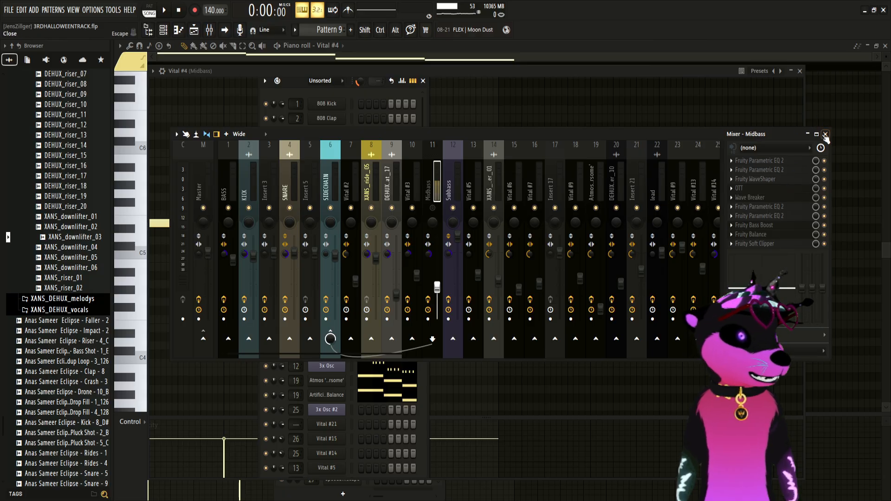
Step: Close the mixer and the Vital #4 window, and select all of Vital #4's notes in the piano roll
{"action": "left_click", "coordinate": [825, 135]}
{"action": "left_click_drag", "start_coordinate": [440, 71], "coordinate": [469, 77]}
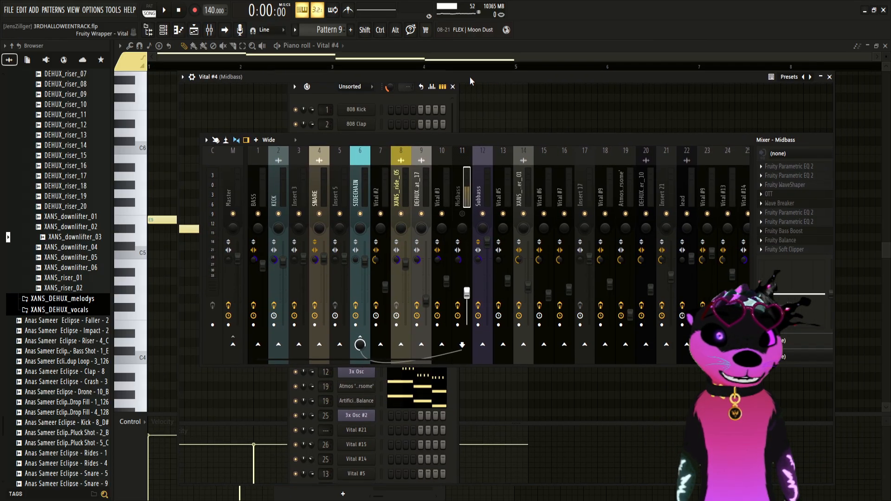
{"action": "left_click", "coordinate": [830, 77]}
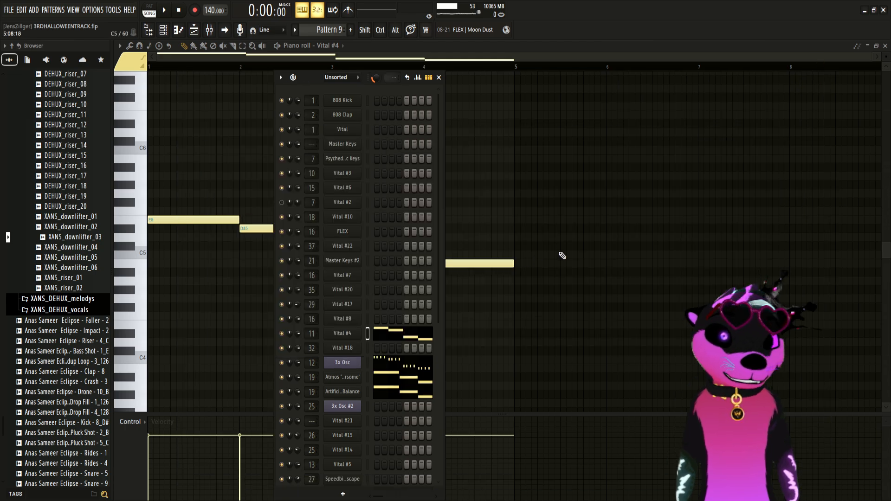
{"action": "left_click_drag", "start_coordinate": [559, 300], "coordinate": [133, 155]}
{"action": "left_click_drag", "start_coordinate": [178, 262], "coordinate": [190, 225]}
{"action": "scroll", "coordinate": [193, 229], "scroll_direction": "up", "scroll_amount": 4, "text": "ctrl"}
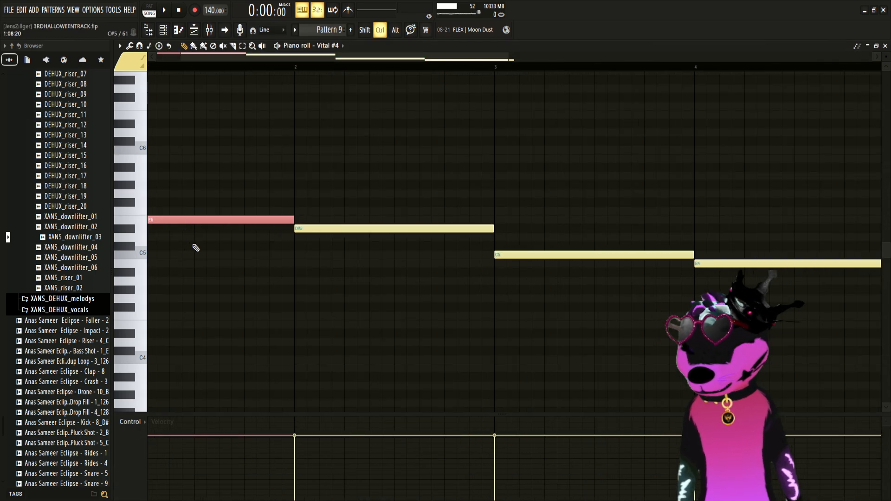
{"action": "scroll", "coordinate": [200, 251], "scroll_direction": "down", "scroll_amount": 5, "text": "ctrl"}
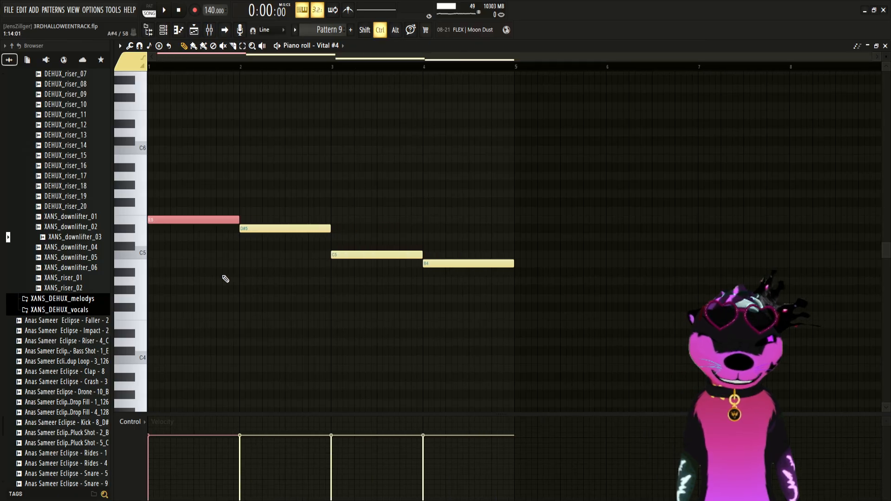
{"action": "key", "text": "ctrl+a"}
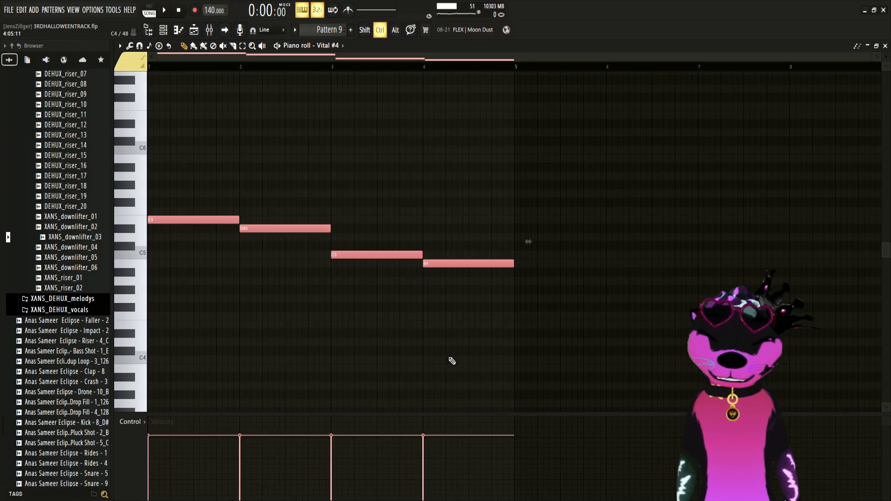
Step: Open the 3x Osc notes of Pattern 9 in the piano roll and examine their rhythm
{"action": "left_click", "coordinate": [163, 30]}
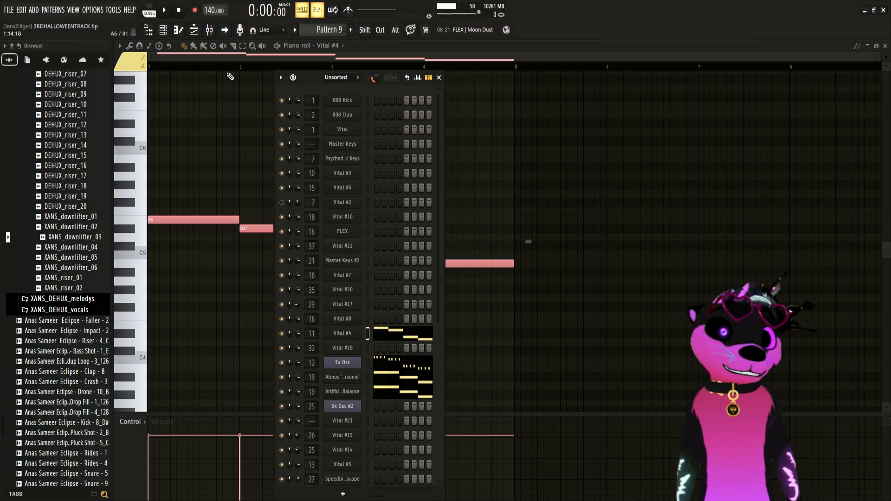
{"action": "left_click", "coordinate": [387, 371]}
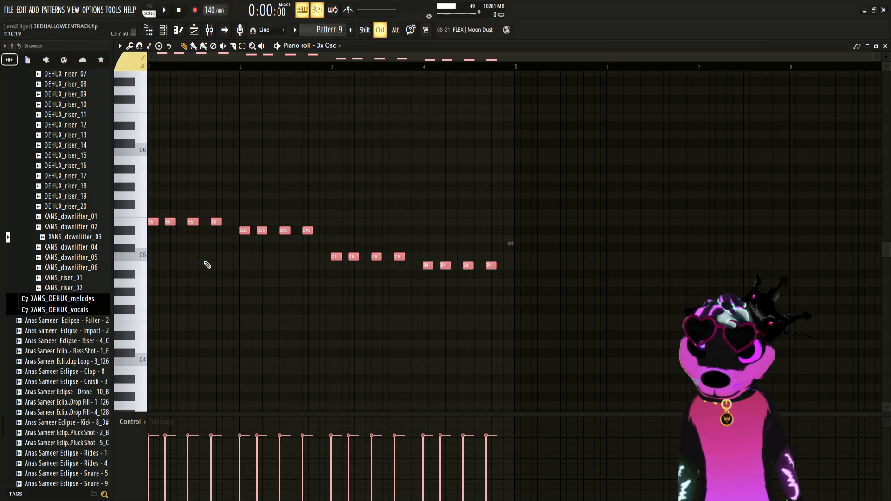
{"action": "scroll", "coordinate": [210, 279], "scroll_direction": "up", "scroll_amount": 5, "text": "ctrl"}
{"action": "scroll", "coordinate": [214, 282], "scroll_direction": "down", "scroll_amount": 5, "text": "ctrl"}
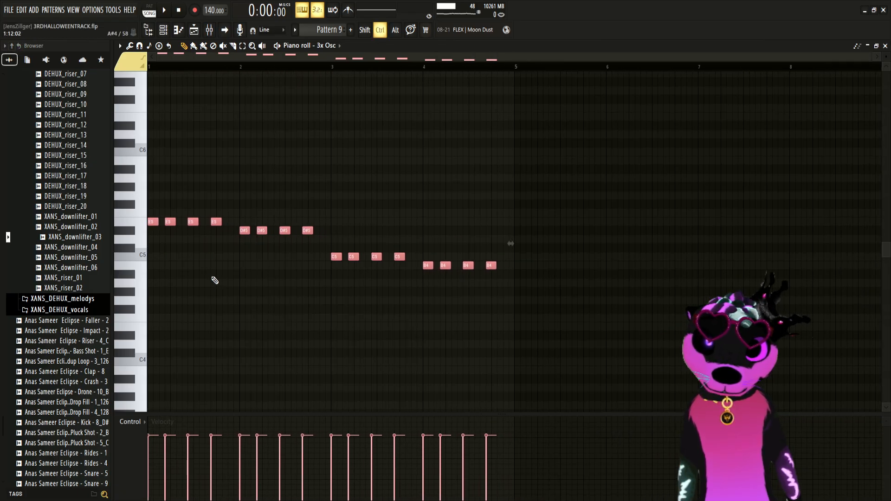
Step: Open the Atmos 'Fearsome' notes in the piano roll and briefly play Pattern 9 in pattern mode
{"action": "left_click", "coordinate": [163, 29]}
{"action": "left_click", "coordinate": [385, 382]}
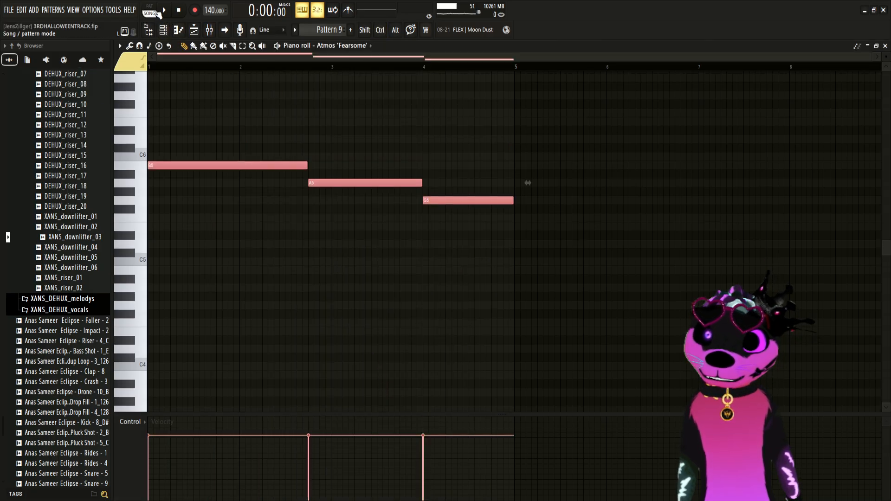
{"action": "left_click", "coordinate": [156, 11]}
{"action": "key", "text": "space"}
{"action": "key", "text": "space"}
{"action": "scroll", "coordinate": [465, 200], "scroll_direction": "up", "scroll_amount": 1}
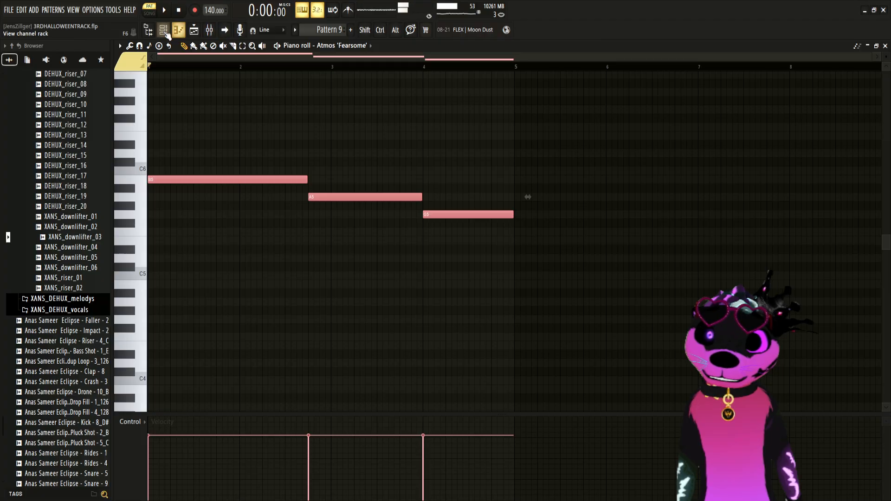
Step: Open the Artificial Balance notes of Pattern 9 in the piano roll and select them all
{"action": "left_click", "coordinate": [165, 32]}
{"action": "left_click", "coordinate": [387, 393]}
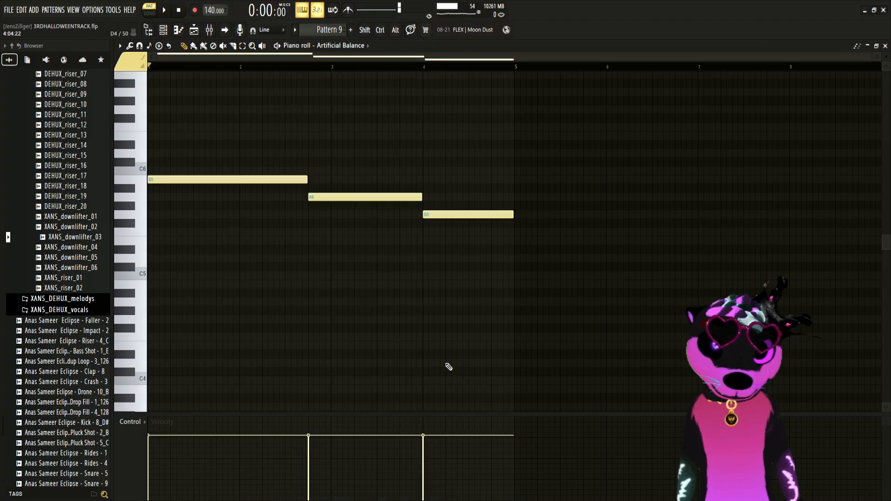
{"action": "key", "text": "ctrl+a"}
Step: Open the FLEX instrument of the Artificial Balance channel, review its preset and effect settings, and close it
{"action": "left_click", "coordinate": [163, 29]}
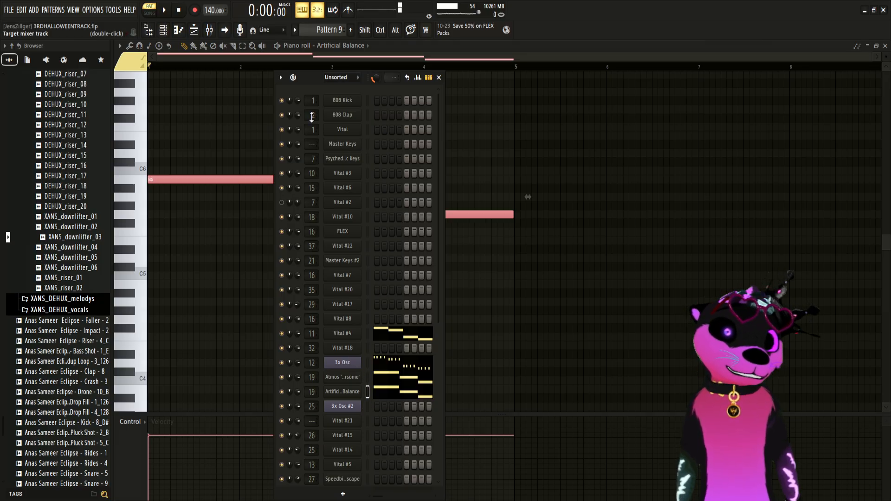
{"action": "left_click", "coordinate": [346, 378]}
{"action": "left_click_drag", "start_coordinate": [464, 197], "coordinate": [410, 94]}
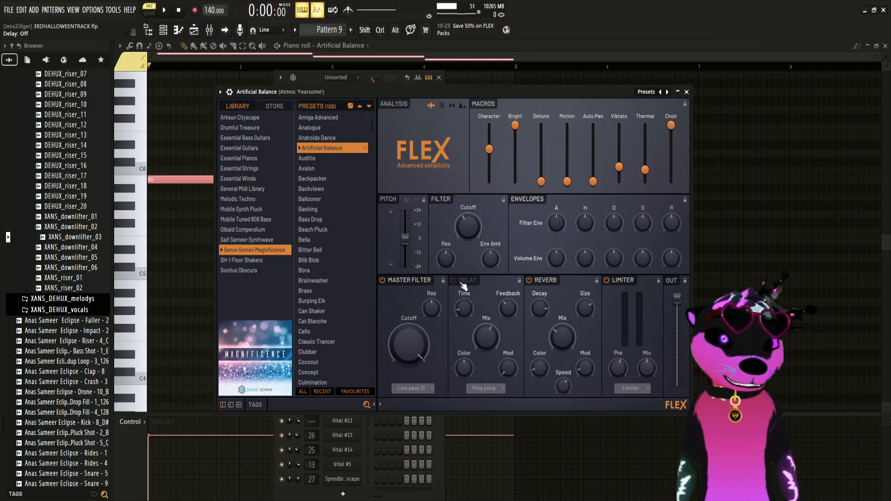
{"action": "left_click", "coordinate": [687, 92]}
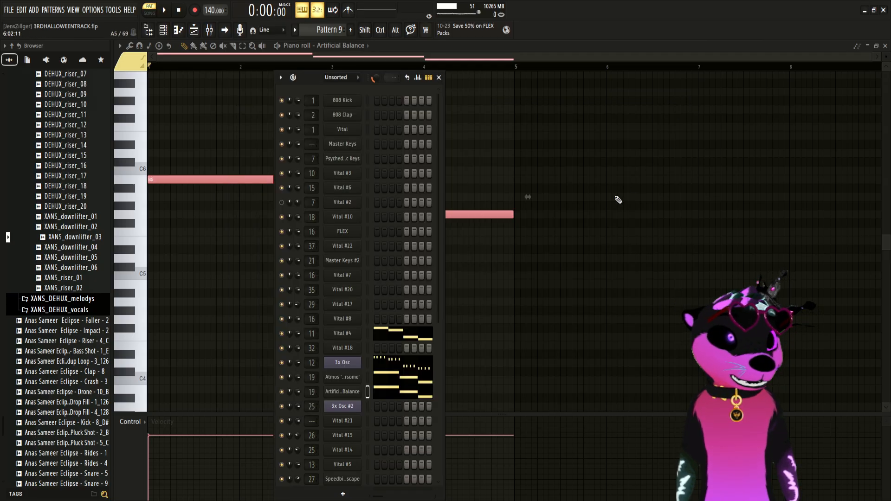
Step: Open the FLEX instrument of the Atmos 'Fearsome' channel, review its preset and macro settings, and close it
{"action": "left_click", "coordinate": [348, 379]}
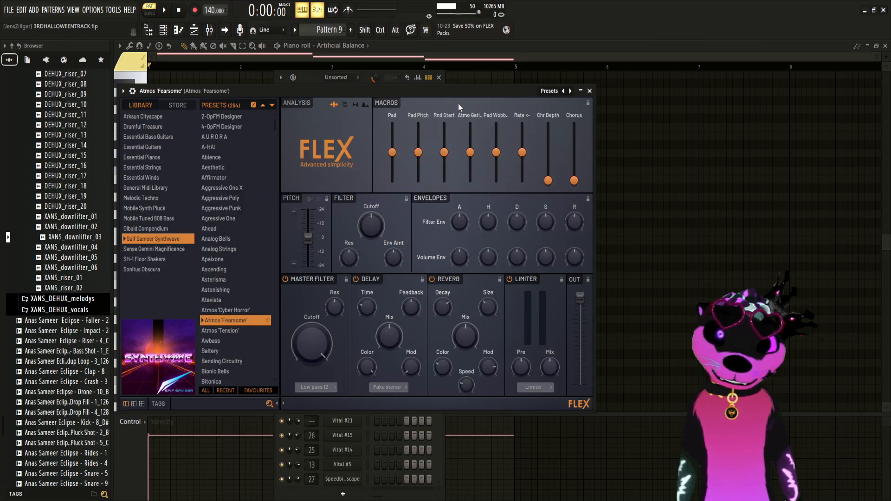
{"action": "left_click", "coordinate": [590, 91]}
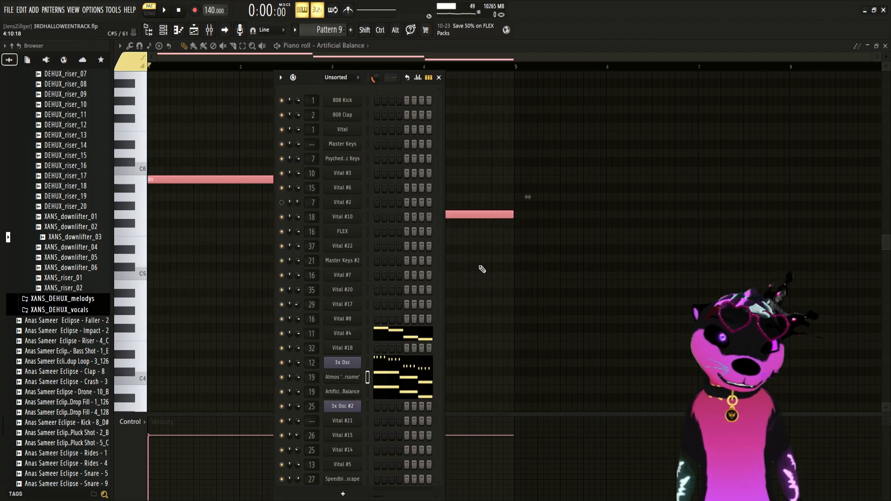
{"action": "left_click", "coordinate": [439, 77]}
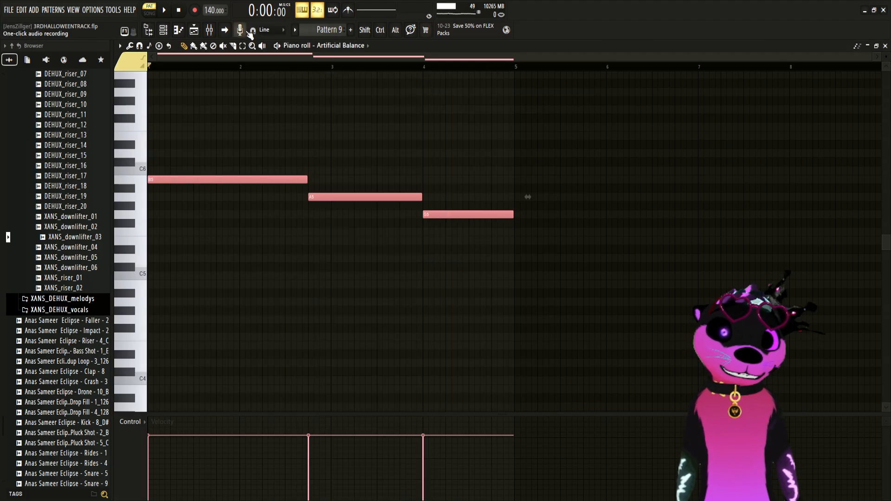
Step: Return from the piano roll to the playlist and make Pattern 33 the current pattern with its channels shown
{"action": "left_click", "coordinate": [163, 30]}
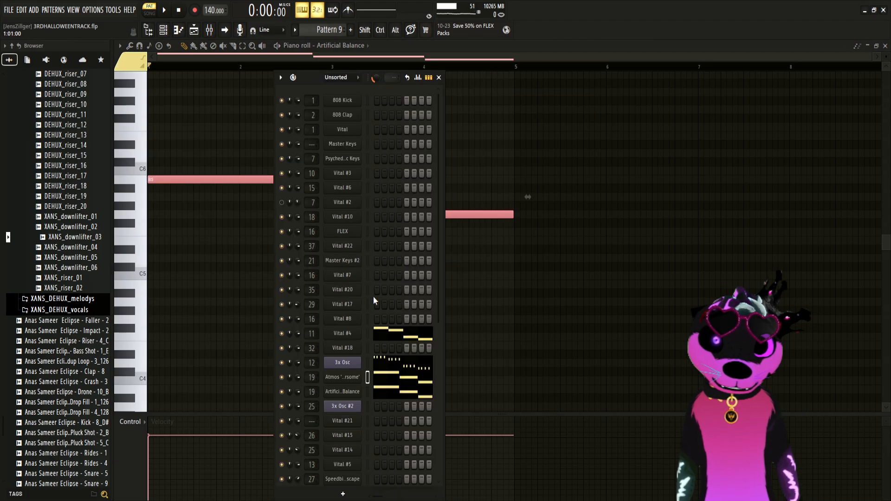
{"action": "left_click", "coordinate": [886, 46]}
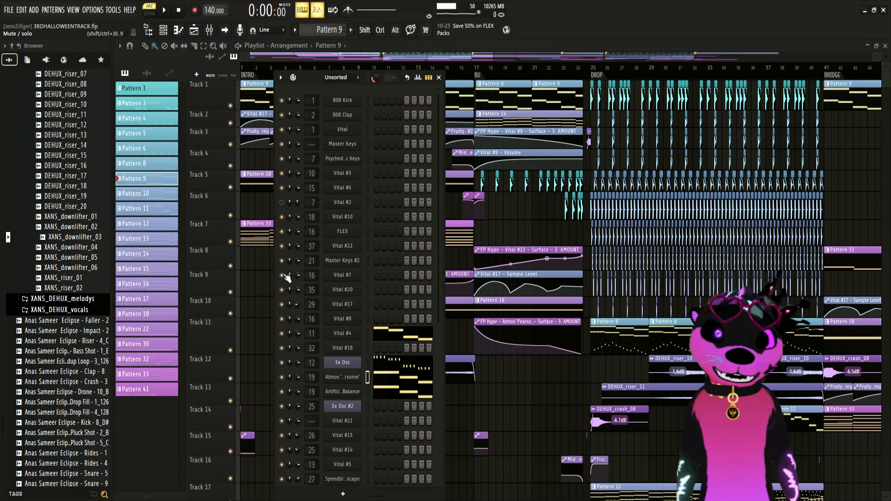
{"action": "left_click_drag", "start_coordinate": [253, 304], "coordinate": [320, 222]}
{"action": "left_click", "coordinate": [292, 284], "text": "ctrl"}
{"action": "left_click", "coordinate": [285, 236]}
{"action": "left_click", "coordinate": [163, 30]}
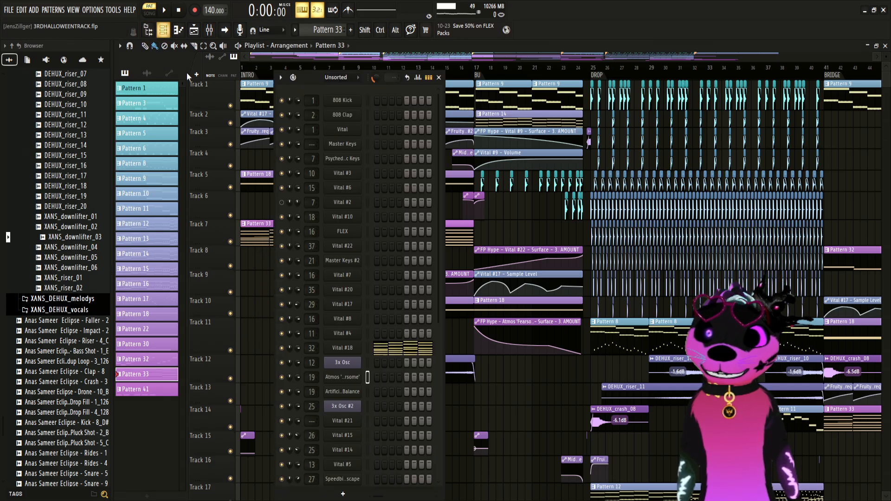
Step: Review the Vital #18 instrument, close it, and play its Pattern 33 notes in the piano roll
{"action": "left_click", "coordinate": [358, 348]}
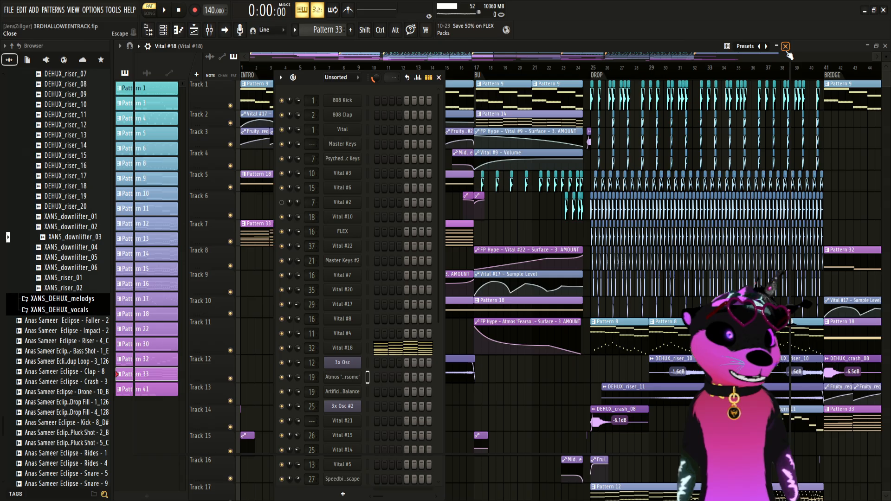
{"action": "left_click", "coordinate": [785, 46]}
{"action": "scroll", "coordinate": [390, 328], "scroll_direction": "down", "scroll_amount": 3}
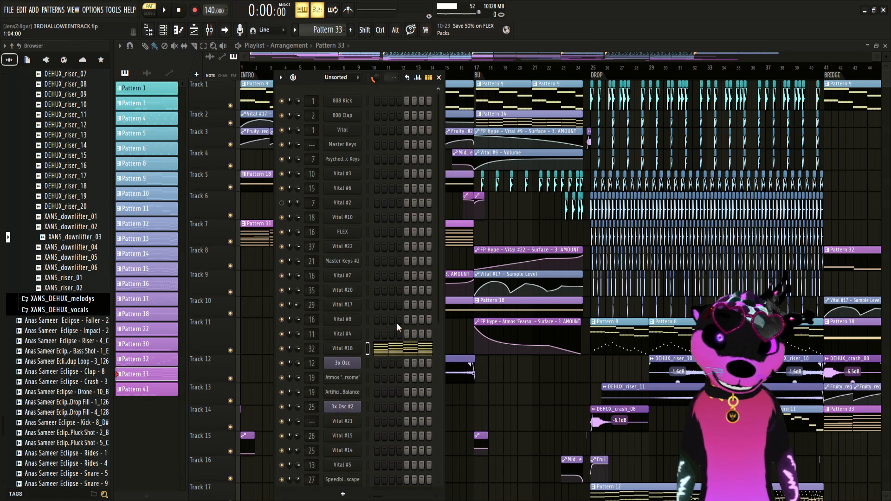
{"action": "left_click", "coordinate": [388, 267]}
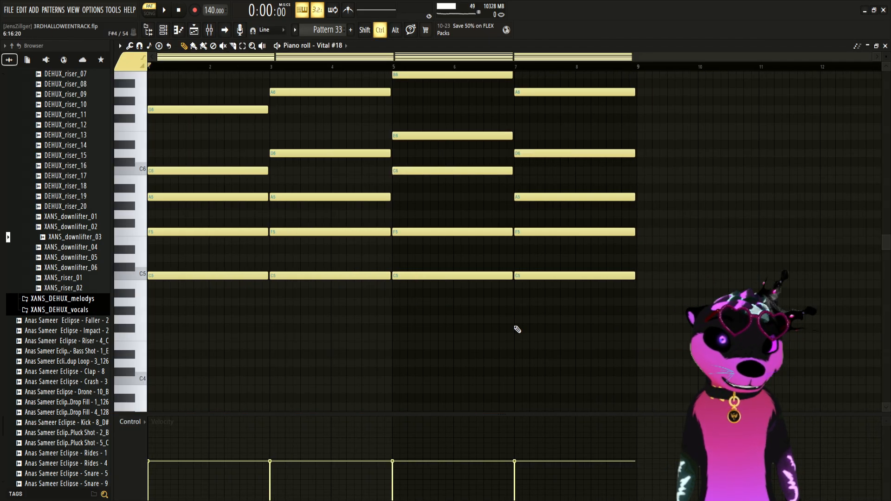
{"action": "left_click", "coordinate": [165, 10]}
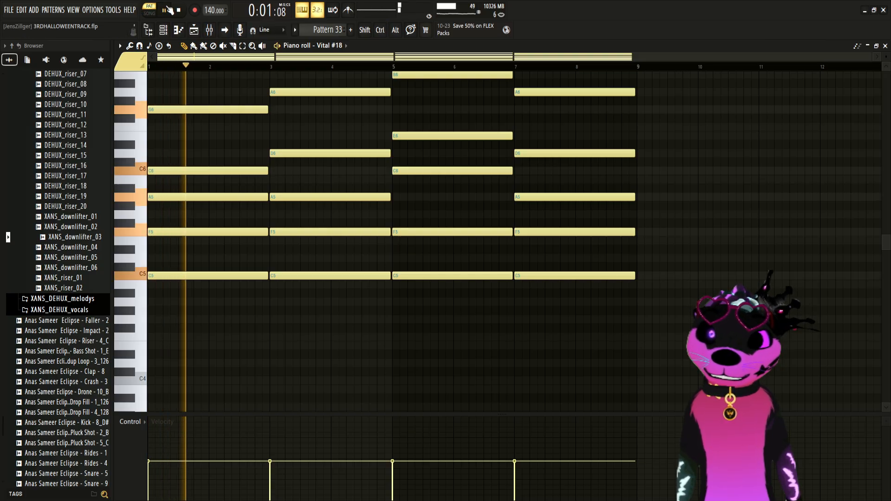
Step: Open the mixer during playback and examine the Vital #18 track's effects and its routing to the SIDECHAIN track
{"action": "left_click", "coordinate": [210, 37]}
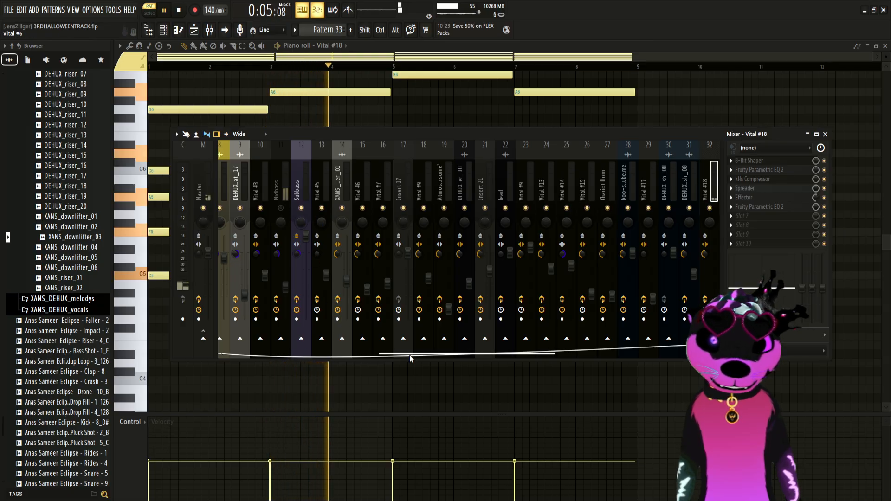
{"action": "left_click_drag", "start_coordinate": [409, 355], "coordinate": [222, 347]}
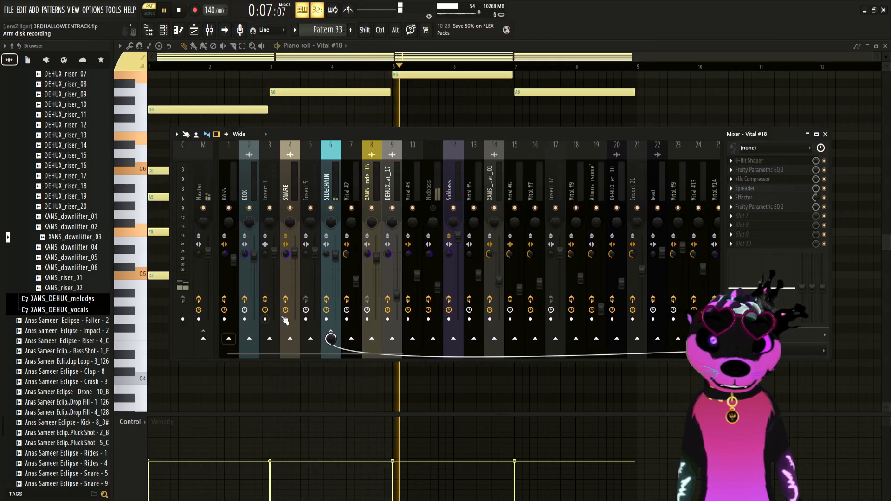
{"action": "key", "text": "space"}
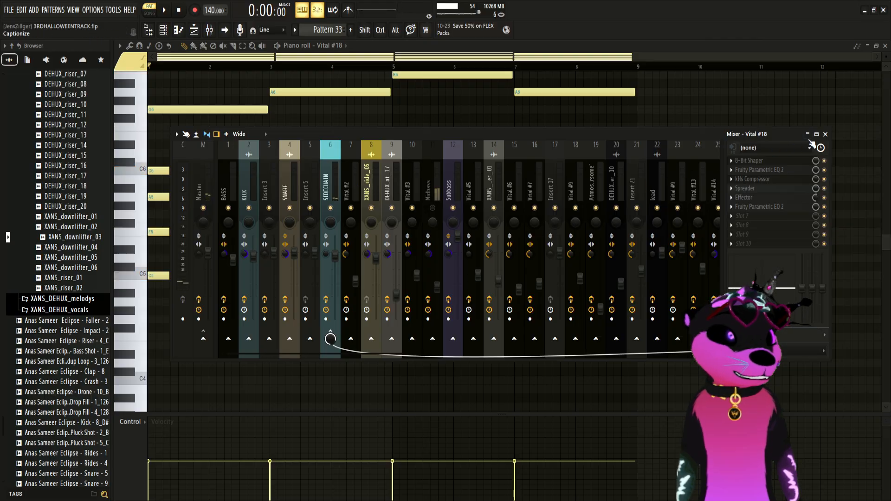
Step: Return to the playlist and briefly audition the intro, trying song mode from about bar 10 and pattern mode
{"action": "left_click", "coordinate": [885, 46]}
{"action": "left_click", "coordinate": [332, 60]}
{"action": "left_click_drag", "start_coordinate": [348, 66], "coordinate": [357, 68]}
{"action": "key", "text": "space"}
{"action": "left_click", "coordinate": [150, 9]}
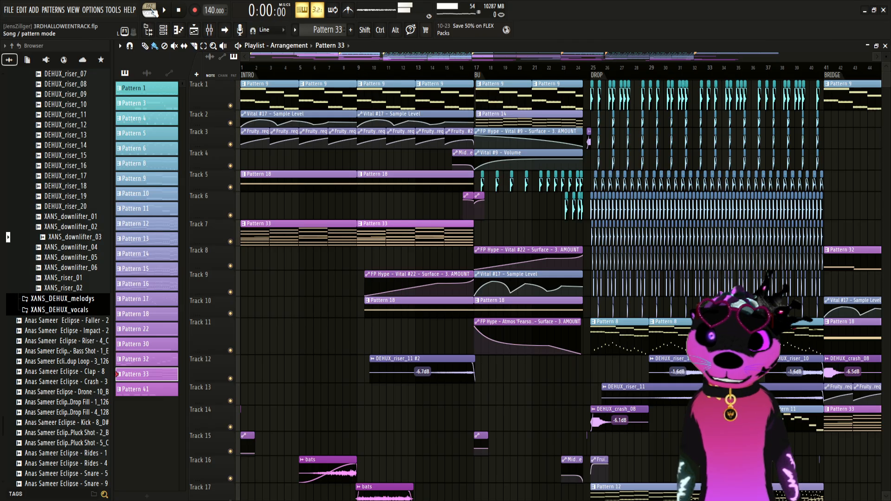
{"action": "left_click", "coordinate": [189, 16]}
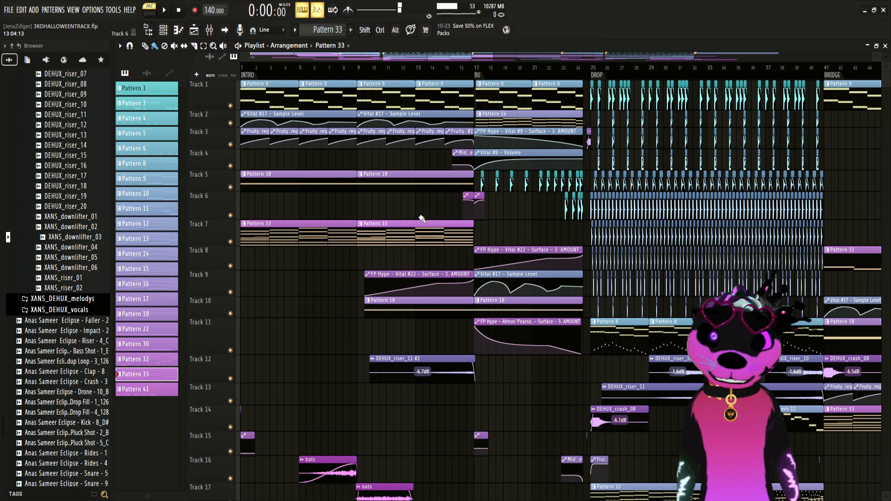
{"action": "left_click", "coordinate": [380, 68]}
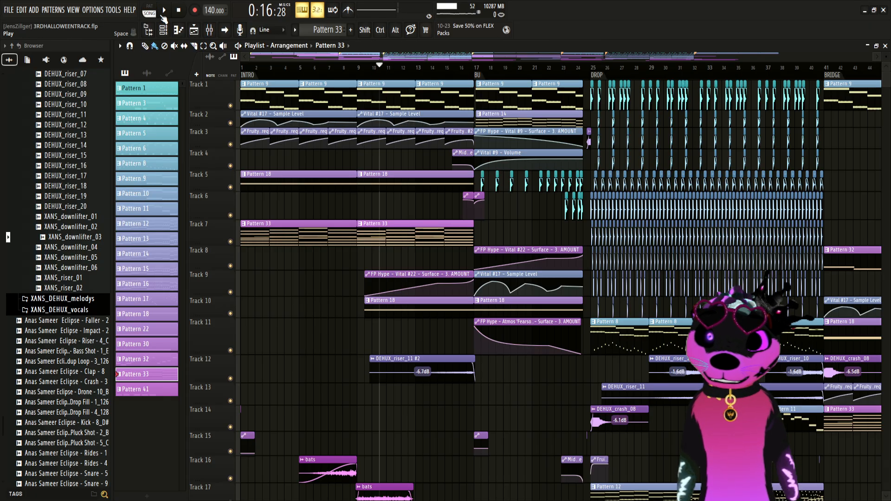
{"action": "left_click", "coordinate": [163, 13]}
{"action": "left_click", "coordinate": [149, 10]}
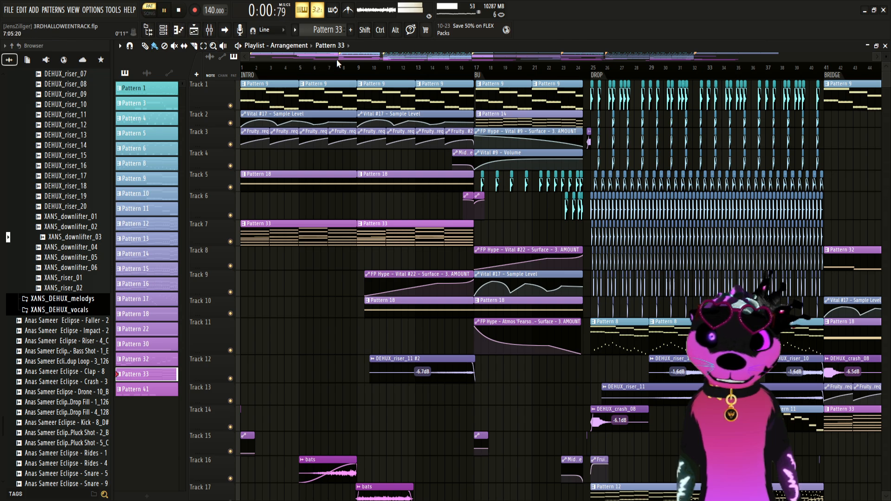
{"action": "key", "text": "space"}
Step: Select the Vital #18 Fruity Parametric EQ 2 Band 7 frequency automation on Track 3 and show all channels in the channel rack
{"action": "left_click", "coordinate": [375, 128]}
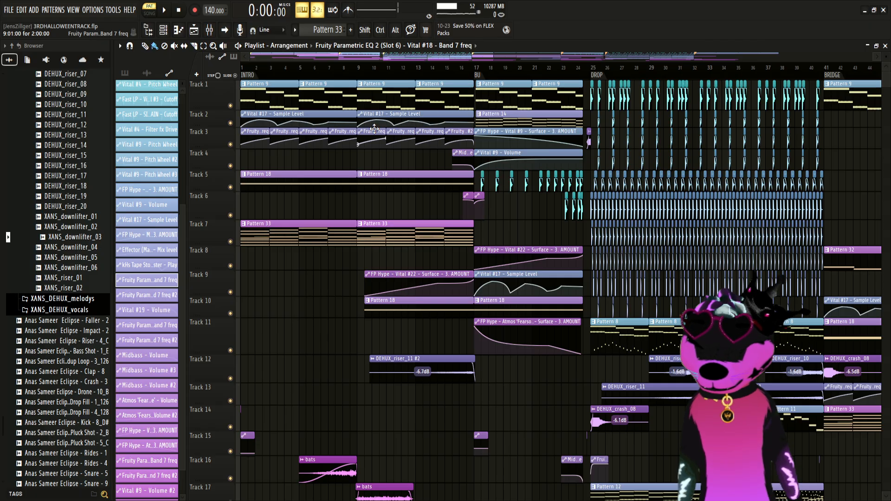
{"action": "scroll", "coordinate": [364, 156], "scroll_direction": "up", "scroll_amount": 5}
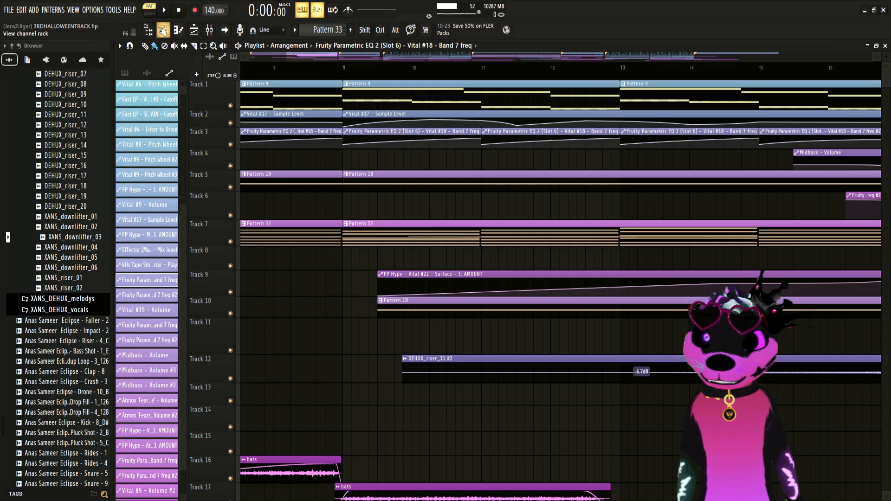
{"action": "left_click", "coordinate": [163, 30]}
{"action": "scroll", "coordinate": [380, 220], "scroll_direction": "down", "scroll_amount": 3}
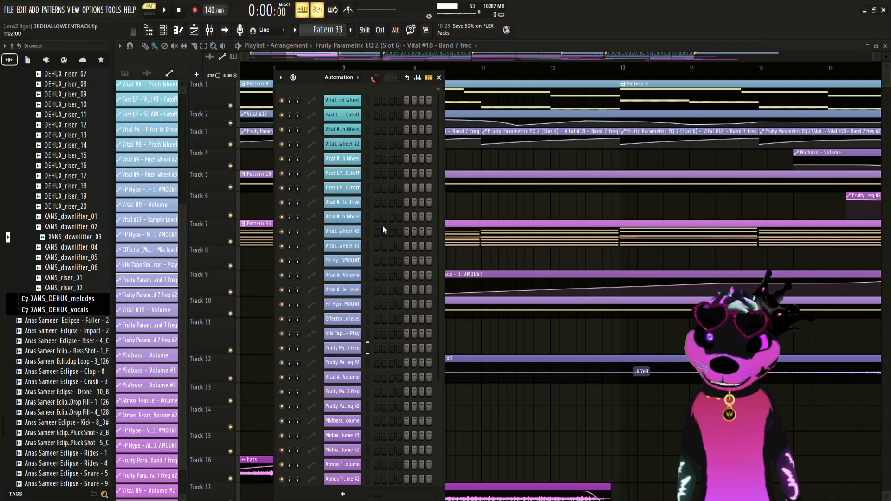
{"action": "left_click", "coordinate": [335, 79]}
{"action": "left_click", "coordinate": [341, 112]}
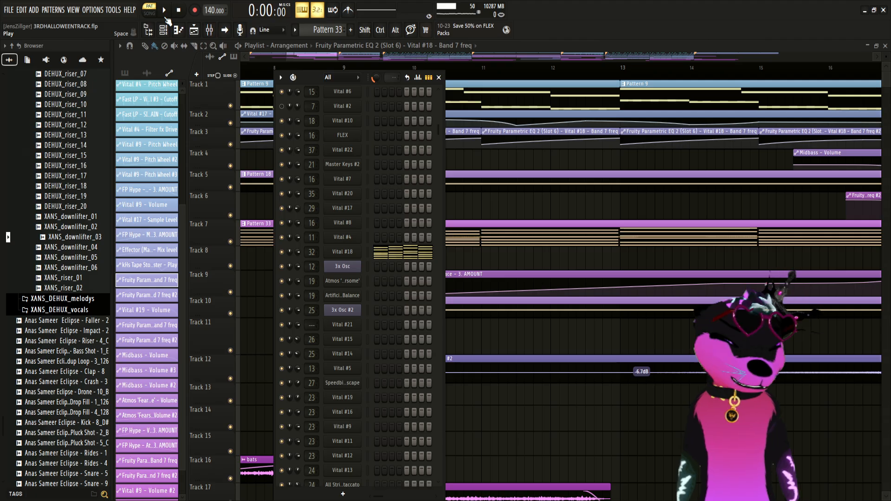
Step: Play Pattern 33 and examine the full chord voicings of Vital #18 in the piano roll
{"action": "left_click", "coordinate": [165, 18]}
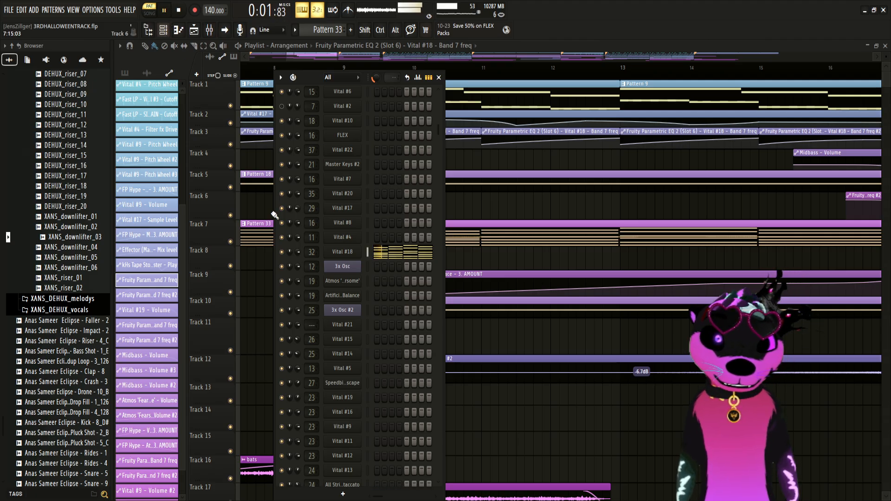
{"action": "left_click", "coordinate": [389, 252]}
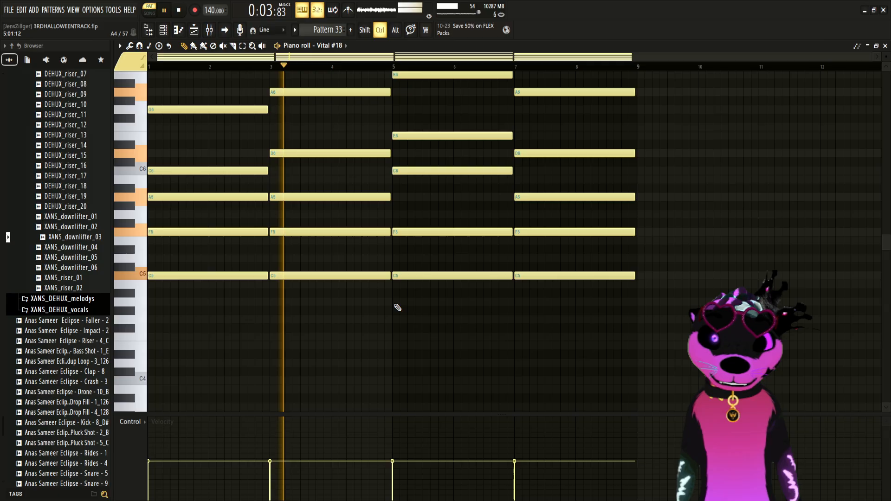
{"action": "scroll", "coordinate": [362, 315], "scroll_direction": "up", "scroll_amount": 5}
{"action": "scroll", "coordinate": [371, 297], "scroll_direction": "down", "scroll_amount": 2}
{"action": "key", "text": "space"}
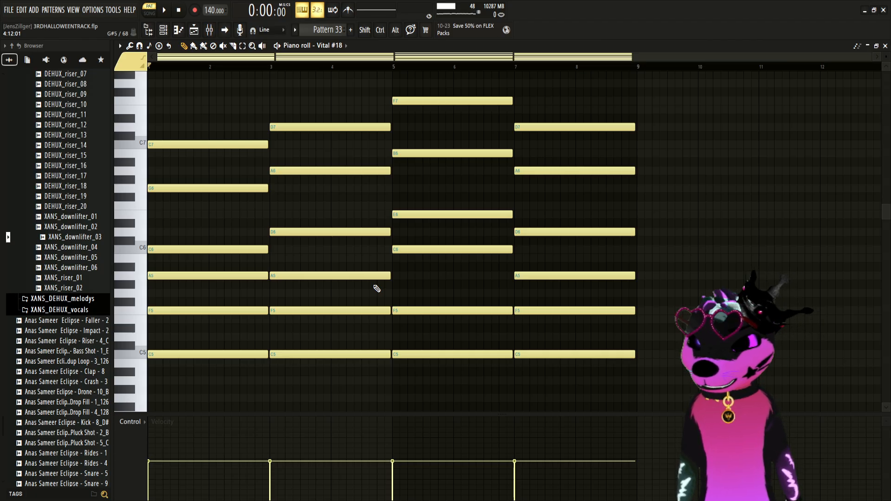
{"action": "key", "text": "space"}
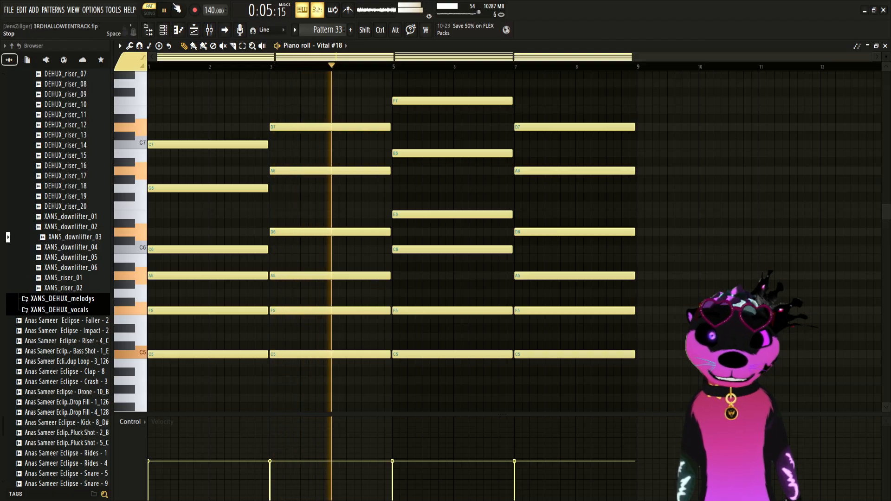
Step: Open the Vital #18 instrument during playback, move its window into clear view, stop playback, and close it
{"action": "left_click", "coordinate": [165, 30]}
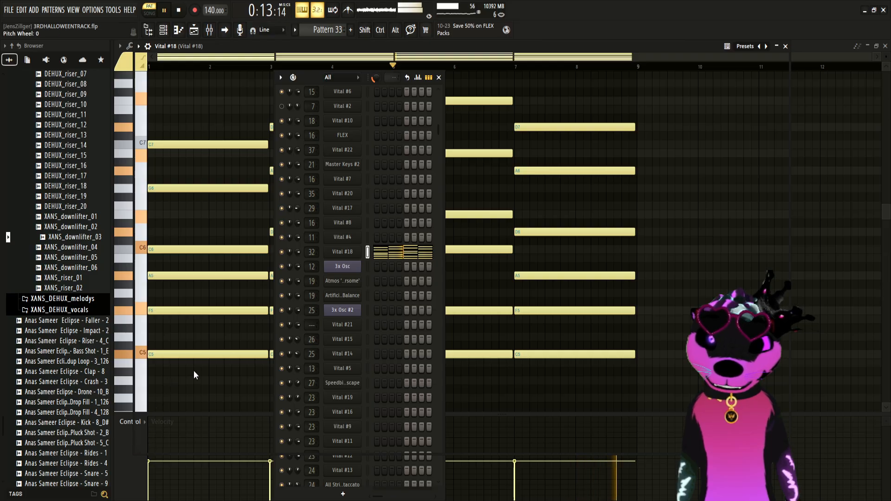
{"action": "left_click_drag", "start_coordinate": [375, 48], "coordinate": [374, 89]}
{"action": "key", "text": "space"}
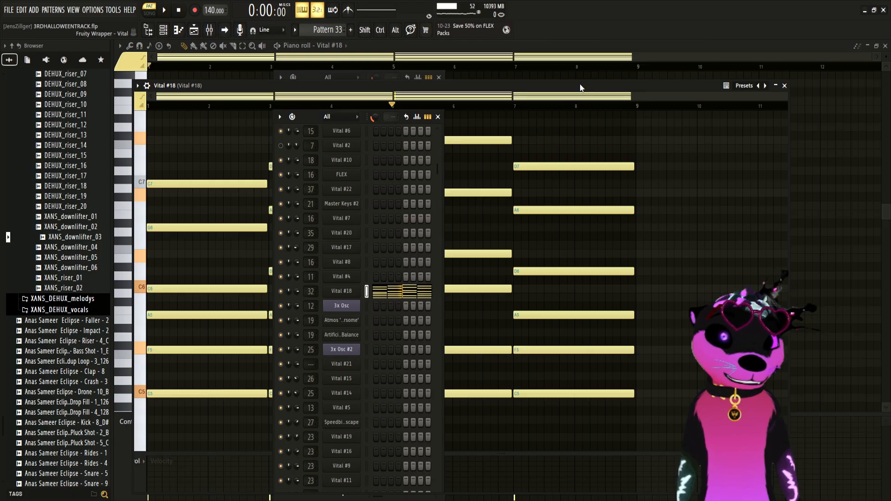
{"action": "left_click_drag", "start_coordinate": [581, 85], "coordinate": [536, 101]}
{"action": "left_click", "coordinate": [742, 103]}
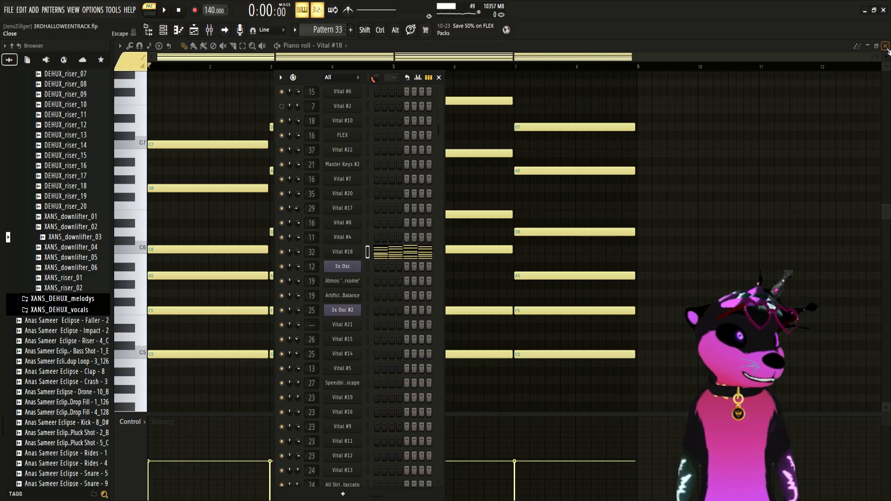
Step: Reopen the Vital #18 instrument over the playlist and examine its Oscillator 1 unison detune
{"action": "key", "text": "F5"}
{"action": "left_click", "coordinate": [352, 252]}
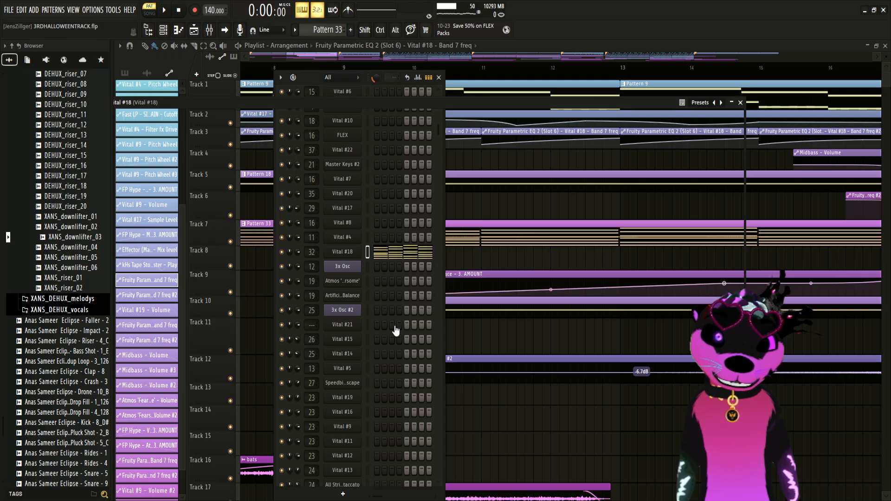
{"action": "key", "text": "space"}
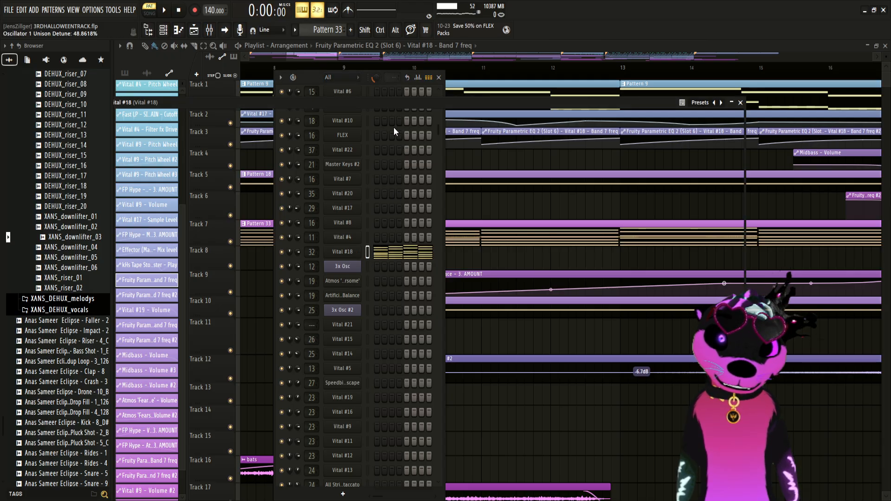
{"action": "key", "text": "space"}
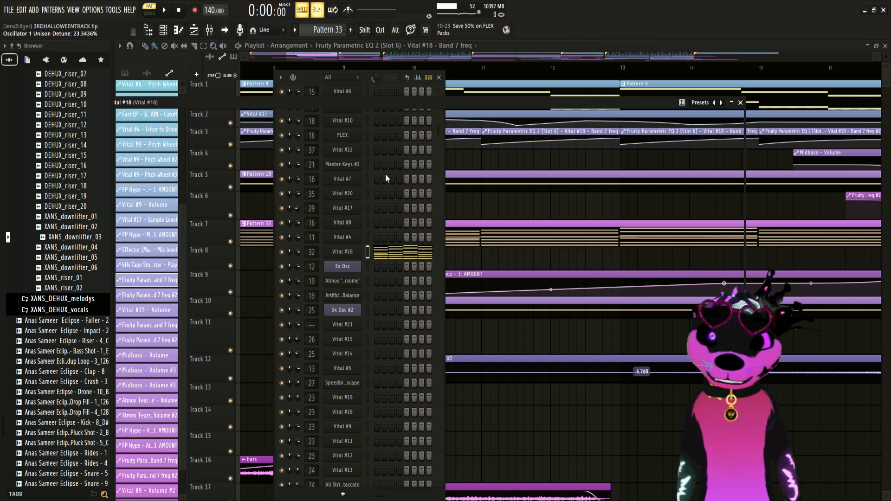
Step: Open the Vital #18 notes of Pattern 33 in the piano roll and select them all
{"action": "left_click", "coordinate": [390, 253]}
{"action": "left_click_drag", "start_coordinate": [646, 414], "coordinate": [139, 73]}
{"action": "left_click", "coordinate": [70, 94], "text": "ctrl"}
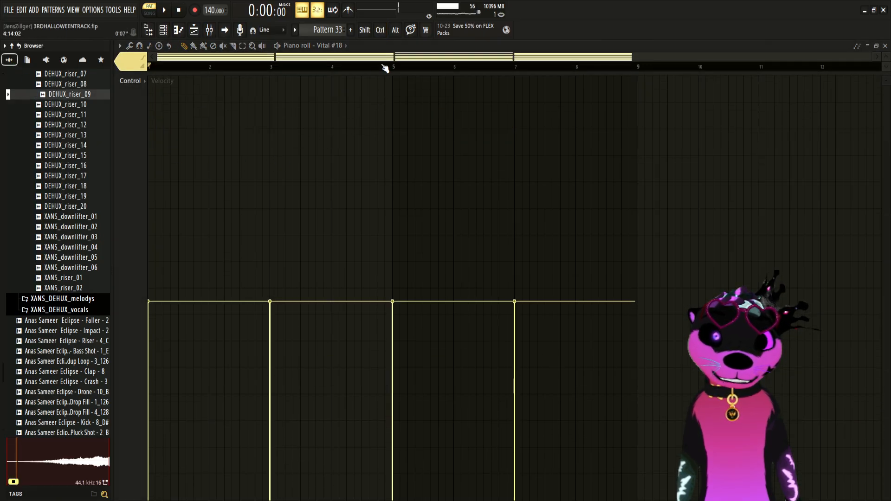
{"action": "left_click_drag", "start_coordinate": [392, 72], "coordinate": [392, 436]}
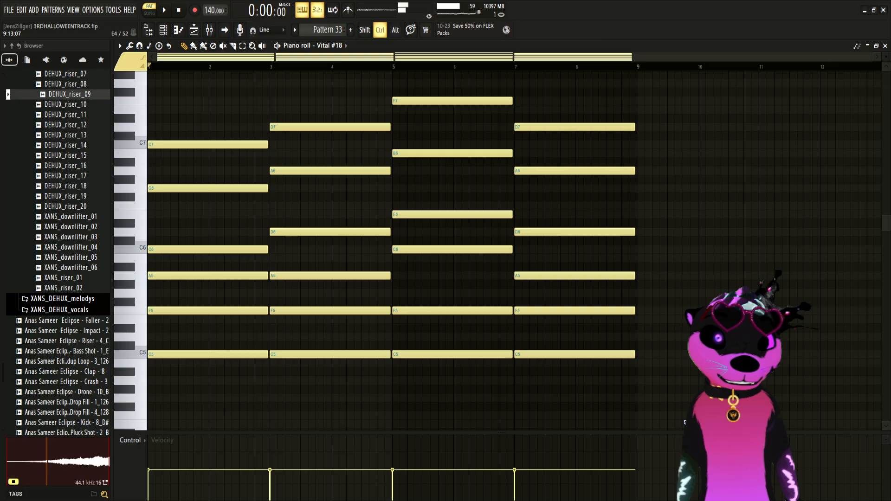
{"action": "key", "text": "ctrl+a"}
Step: Close the piano roll to return to the Vital #18 instrument and briefly toggle playback
{"action": "left_click", "coordinate": [885, 46]}
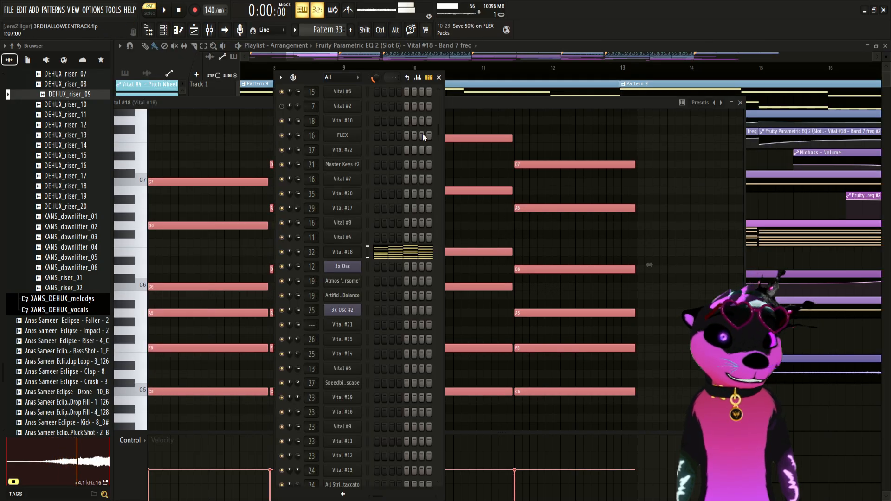
{"action": "key", "text": "space"}
{"action": "key", "text": "space"}
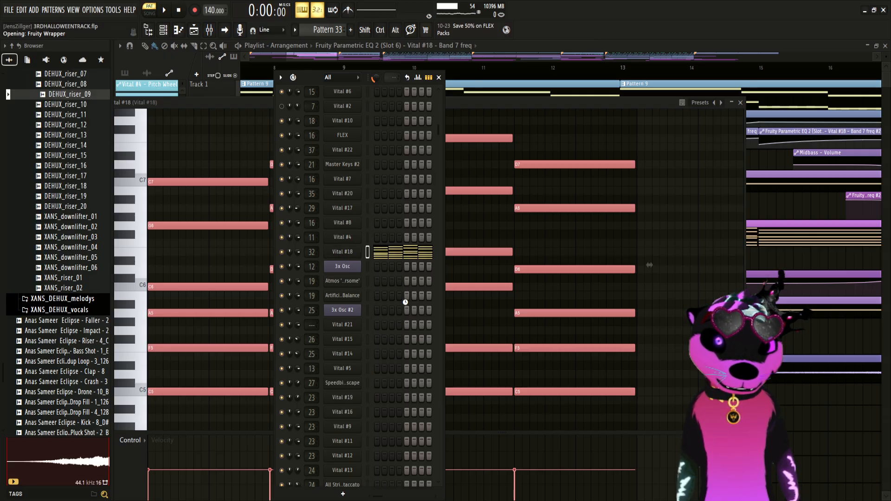
Step: Duplicate the Vital #18 channel with its Pattern 33 notes and audition the copy with its instrument window open
{"action": "left_click", "coordinate": [373, 270]}
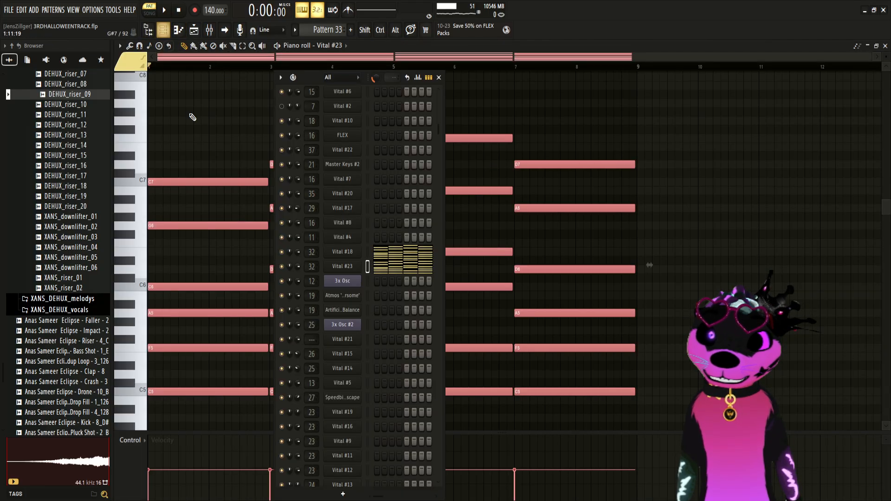
{"action": "left_click", "coordinate": [343, 267]}
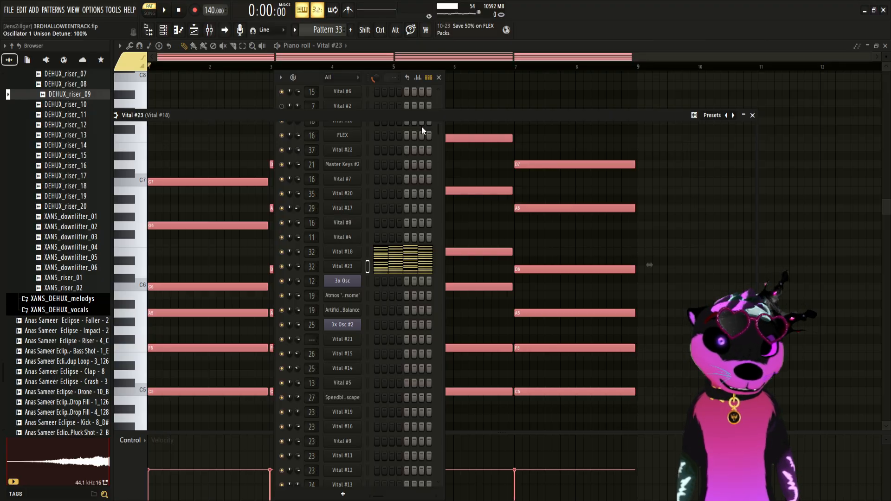
{"action": "key", "text": "space"}
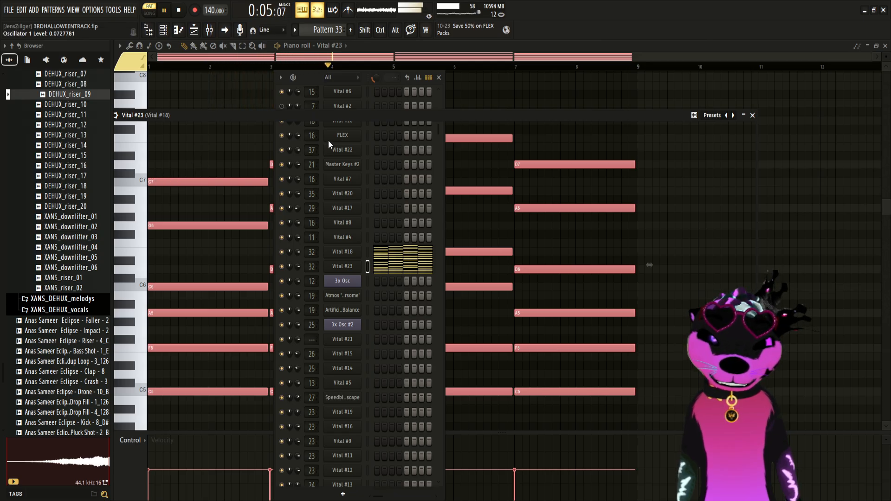
{"action": "key", "text": "space"}
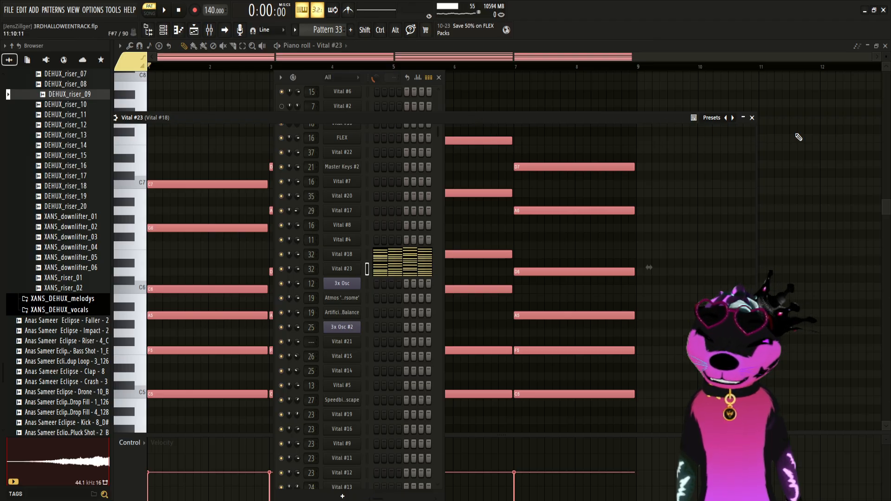
{"action": "left_click", "coordinate": [755, 119]}
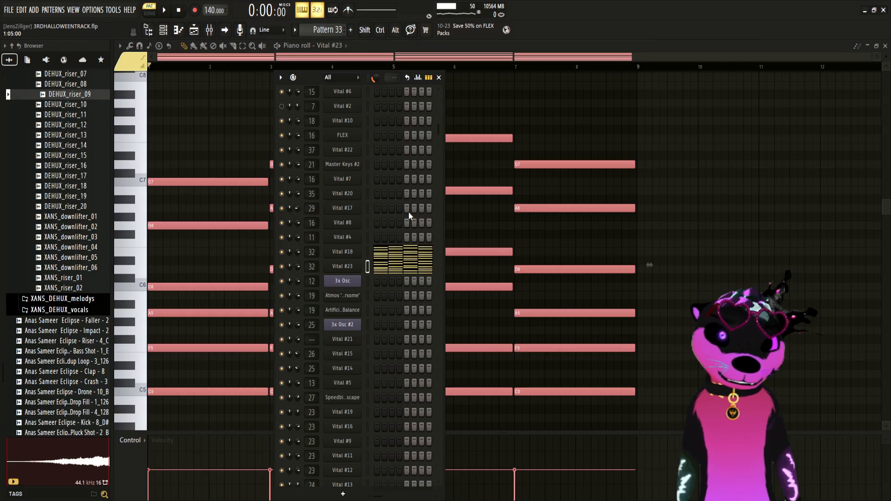
Step: Look through the instruments in the channel rack, and close the rack and the piano roll to return to the playlist
{"action": "scroll", "coordinate": [404, 227], "scroll_direction": "down", "scroll_amount": 3}
{"action": "scroll", "coordinate": [400, 232], "scroll_direction": "up", "scroll_amount": 3}
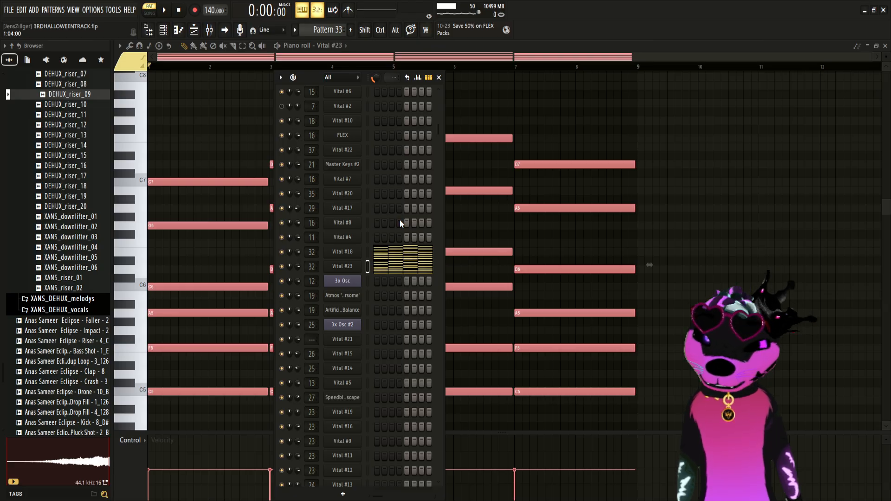
{"action": "scroll", "coordinate": [403, 219], "scroll_direction": "down", "scroll_amount": 3}
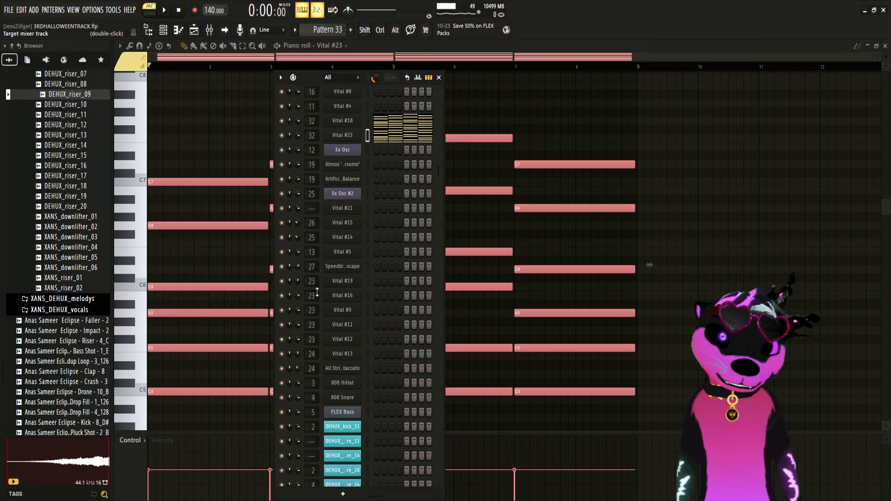
{"action": "scroll", "coordinate": [412, 276], "scroll_direction": "up", "scroll_amount": 4}
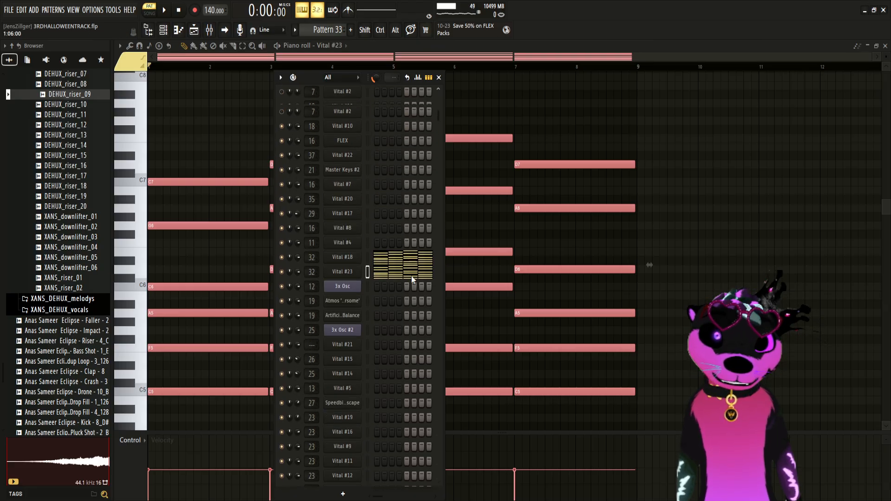
{"action": "left_click", "coordinate": [438, 78]}
{"action": "left_click", "coordinate": [885, 46]}
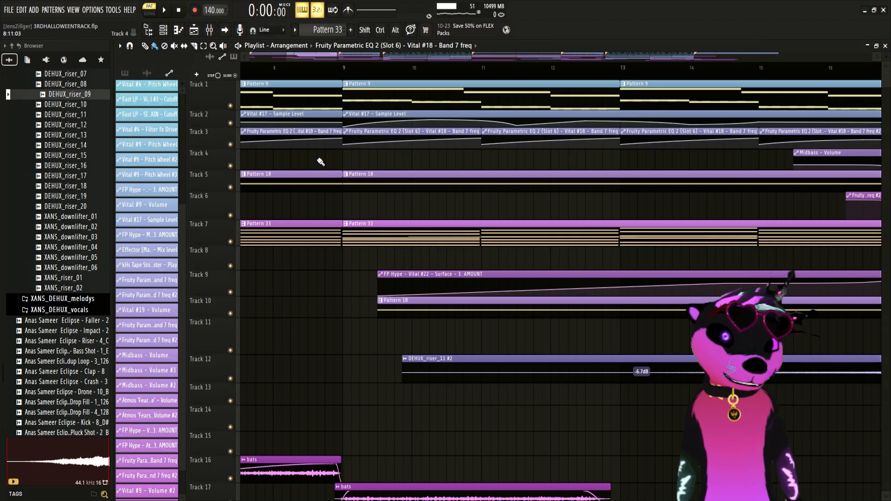
Step: Examine the playlist's automation and pattern clips from the intro into the build-up starting at bar 17
{"action": "scroll", "coordinate": [304, 307], "scroll_direction": "down", "scroll_amount": 10}
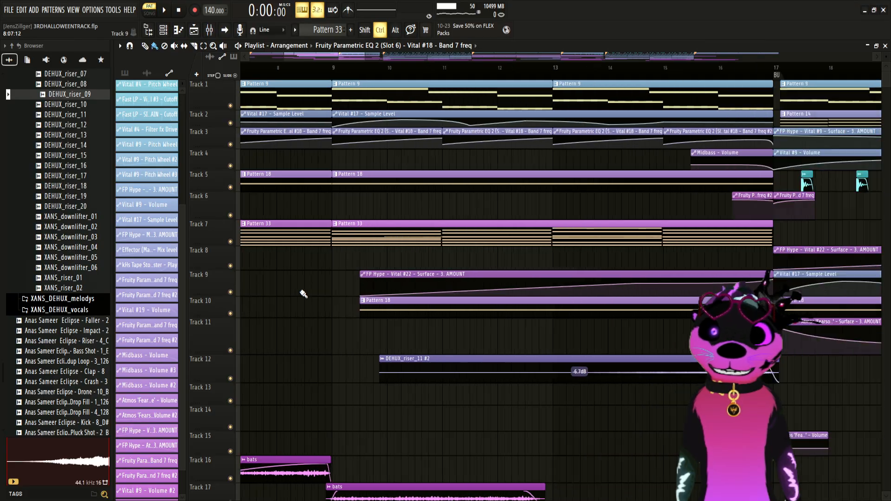
{"action": "scroll", "coordinate": [287, 297], "scroll_direction": "up", "scroll_amount": 10}
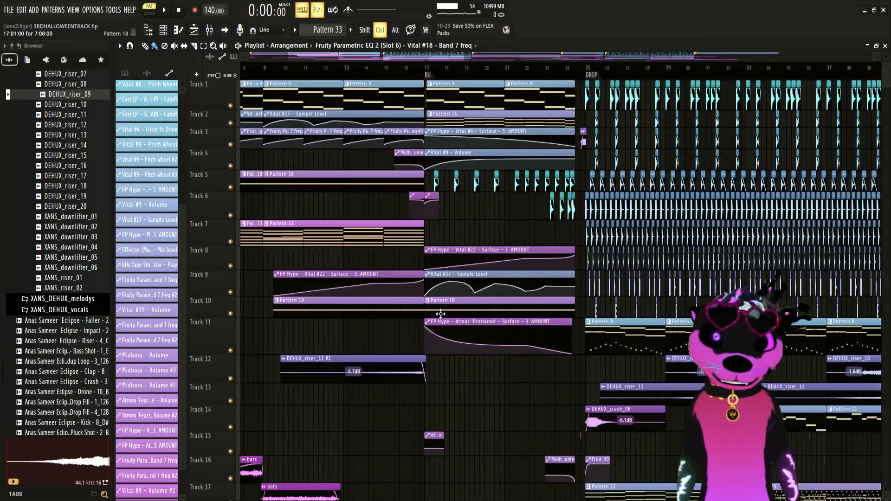
{"action": "scroll", "coordinate": [402, 374], "scroll_direction": "down", "scroll_amount": 3}
{"action": "scroll", "coordinate": [418, 375], "scroll_direction": "up", "scroll_amount": 3}
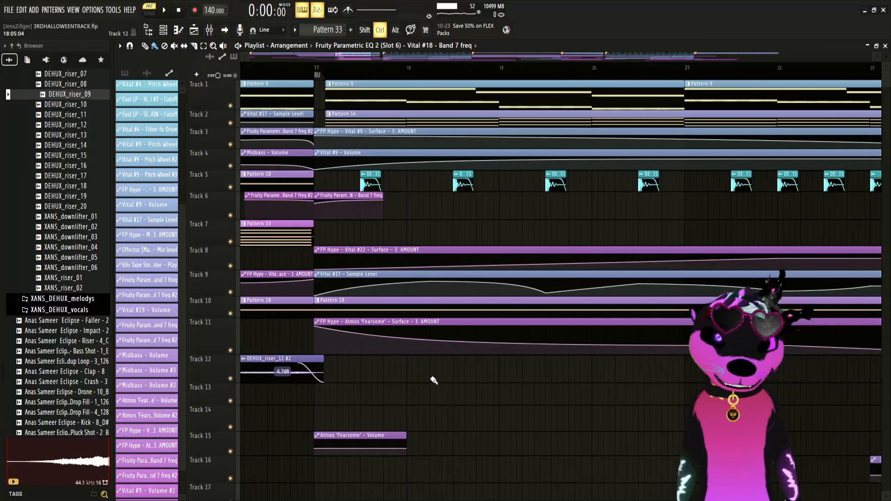
{"action": "scroll", "coordinate": [418, 375], "scroll_direction": "down", "scroll_amount": 3}
{"action": "scroll", "coordinate": [400, 325], "scroll_direction": "up", "scroll_amount": 4}
{"action": "scroll", "coordinate": [398, 232], "scroll_direction": "down", "scroll_amount": 2}
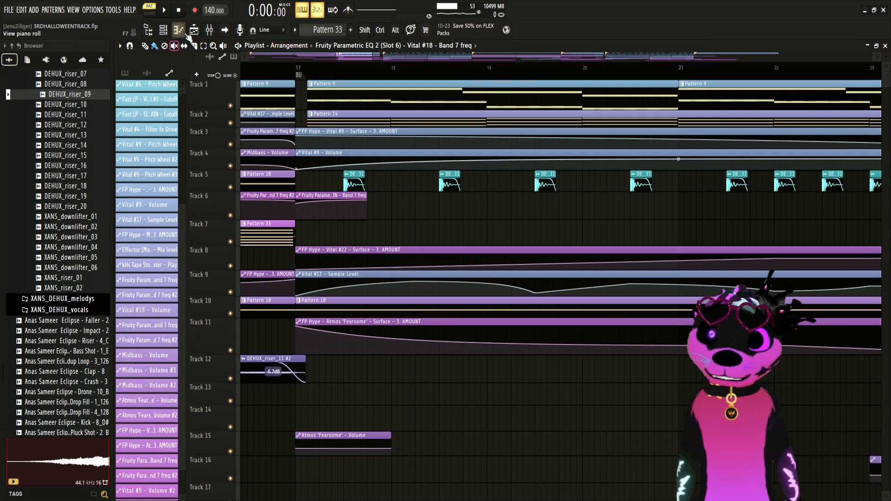
Step: Show the mixer's KICK track and open its kHs Compactor, placing the plugin window over the mixer tracks
{"action": "left_click", "coordinate": [209, 29]}
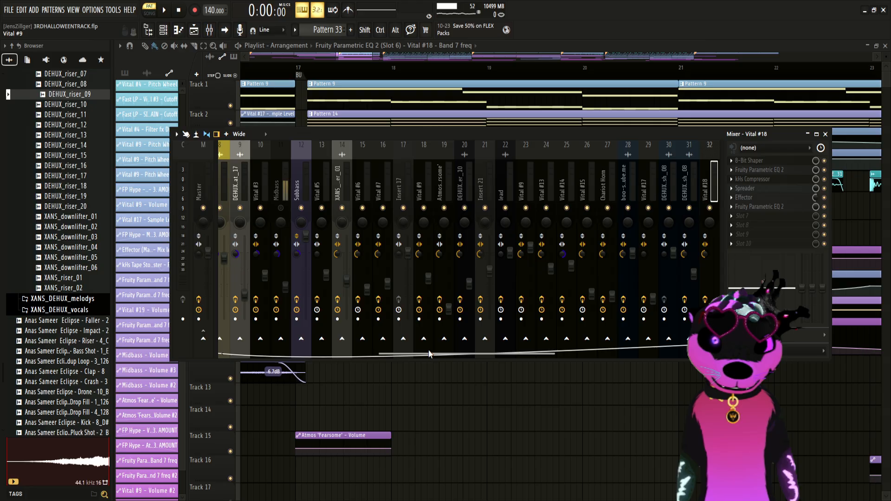
{"action": "left_click_drag", "start_coordinate": [319, 354], "coordinate": [293, 358]}
{"action": "left_click", "coordinate": [291, 195]}
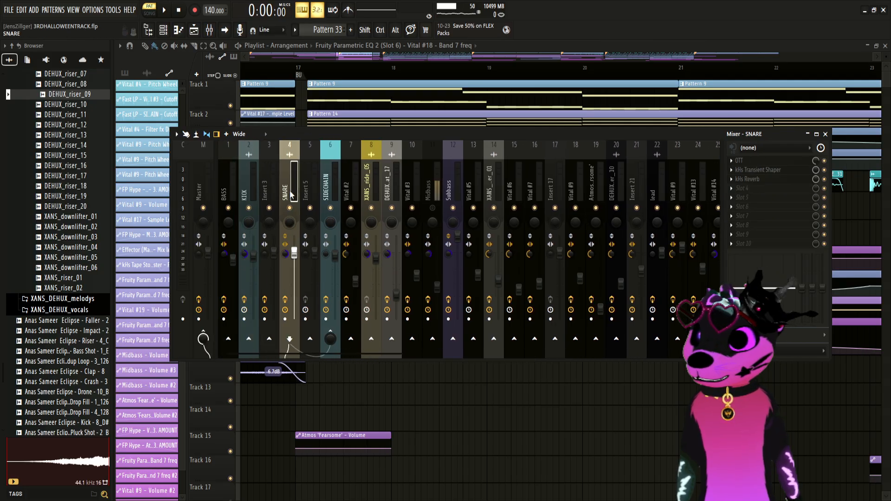
{"action": "left_click", "coordinate": [245, 193]}
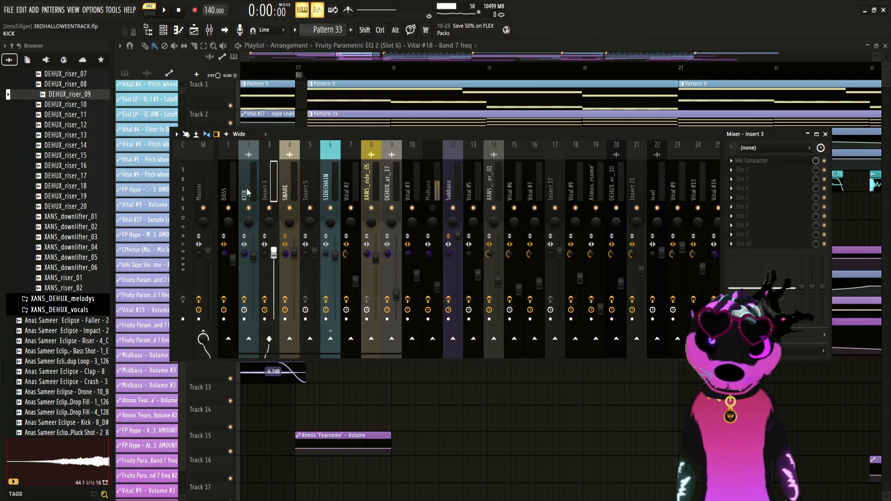
{"action": "left_click", "coordinate": [790, 162]}
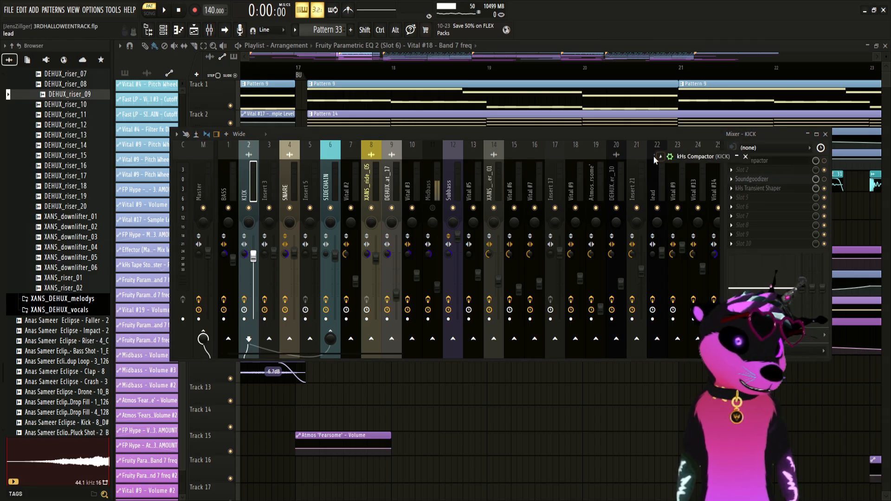
{"action": "left_click", "coordinate": [737, 157]}
{"action": "left_click_drag", "start_coordinate": [535, 160], "coordinate": [511, 180]}
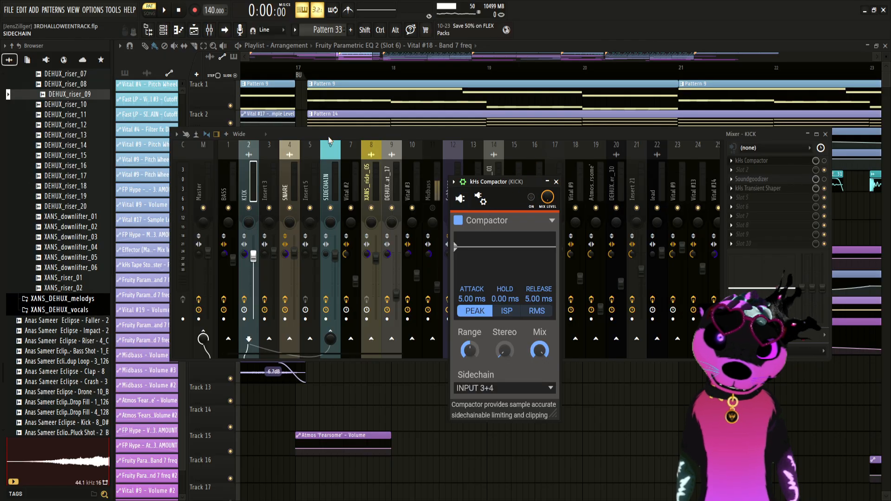
Step: Solo the KICK mixer track and play the drop at bar 25 in song mode with the mixer in view
{"action": "left_click", "coordinate": [250, 215]}
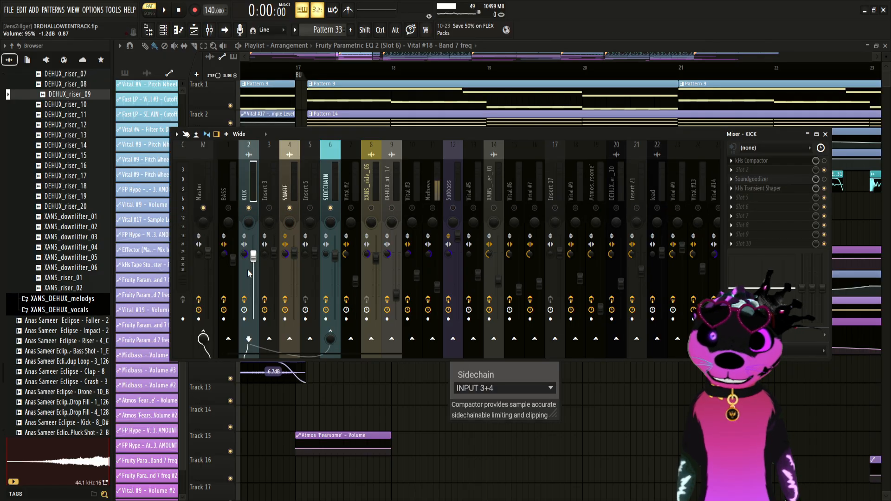
{"action": "key", "text": "space"}
{"action": "left_click", "coordinate": [319, 45]}
{"action": "scroll", "coordinate": [400, 96], "scroll_direction": "down", "scroll_amount": 3}
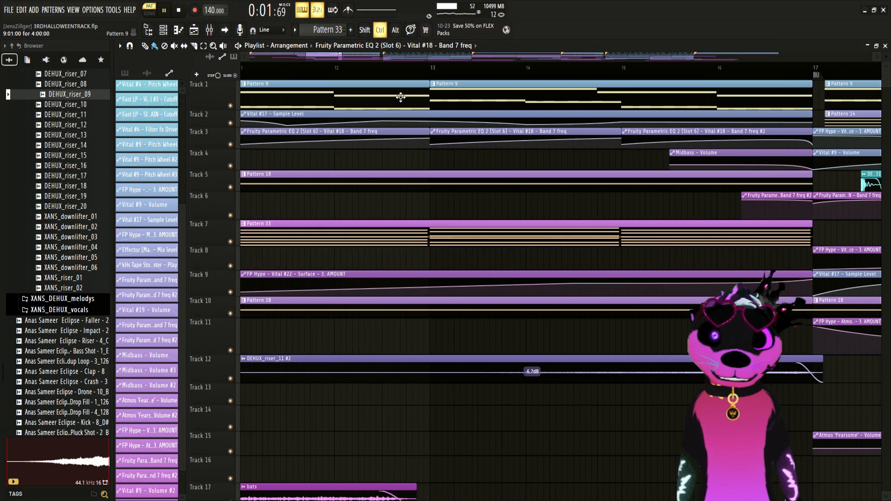
{"action": "scroll", "coordinate": [557, 110], "scroll_direction": "down", "scroll_amount": 3}
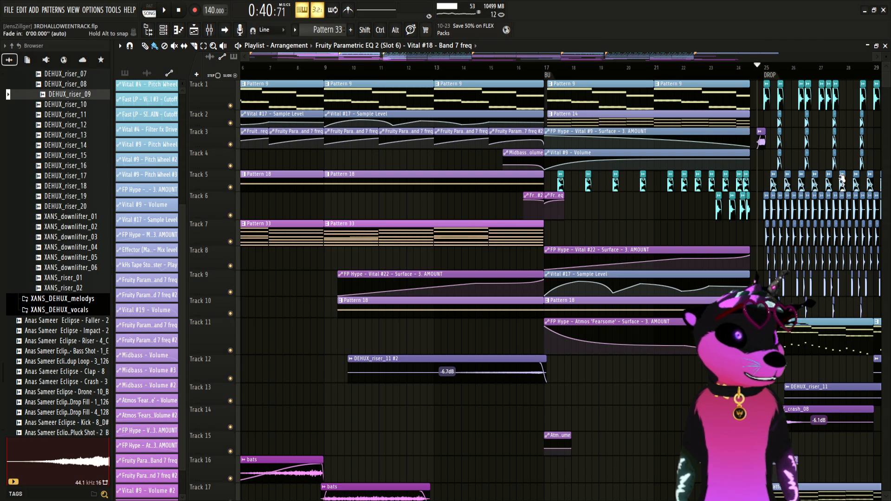
{"action": "scroll", "coordinate": [697, 371], "scroll_direction": "up", "scroll_amount": 3}
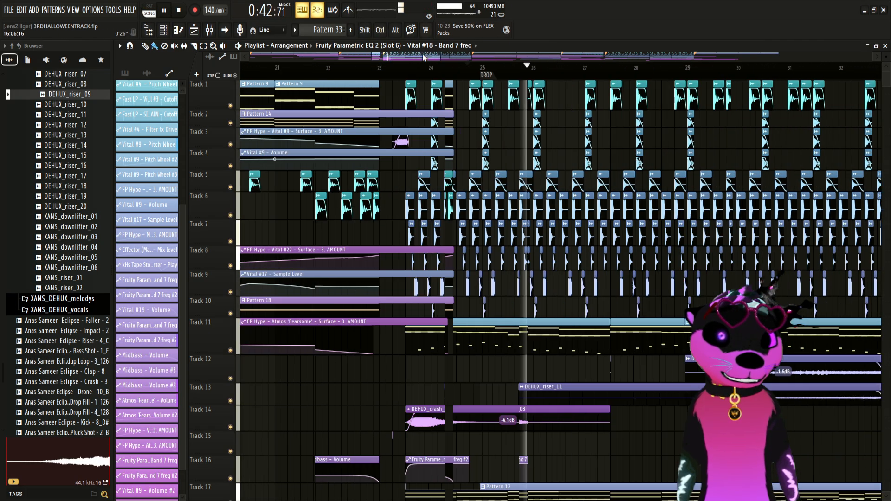
{"action": "key", "text": "F9"}
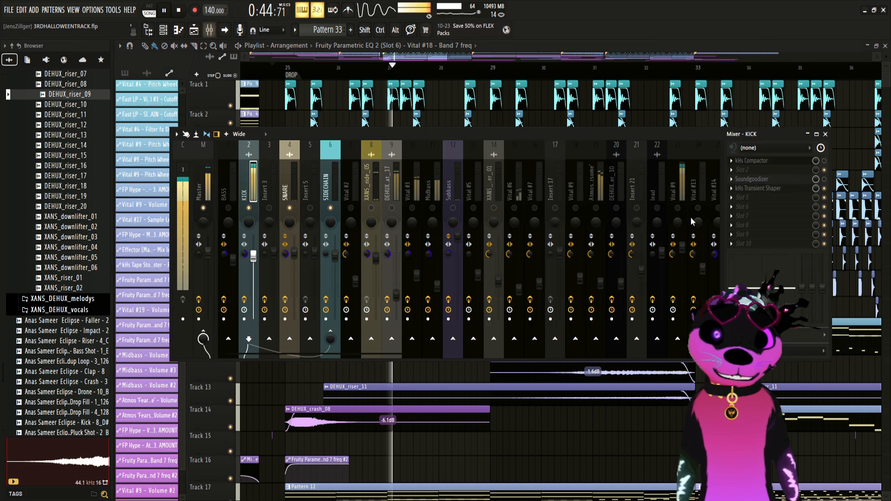
{"action": "key", "text": "space"}
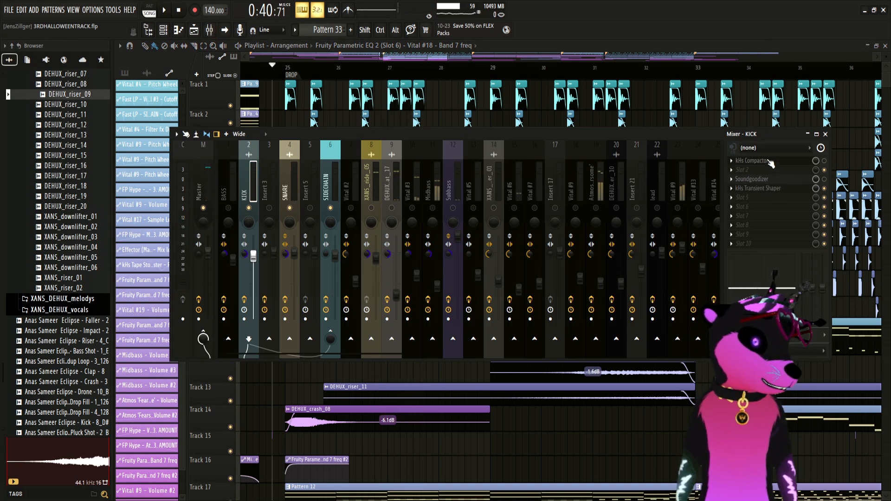
Step: Examine the processing connections of the KICK track's kHs Compactor, return to its controls and briefly play the drop
{"action": "left_click", "coordinate": [770, 163]}
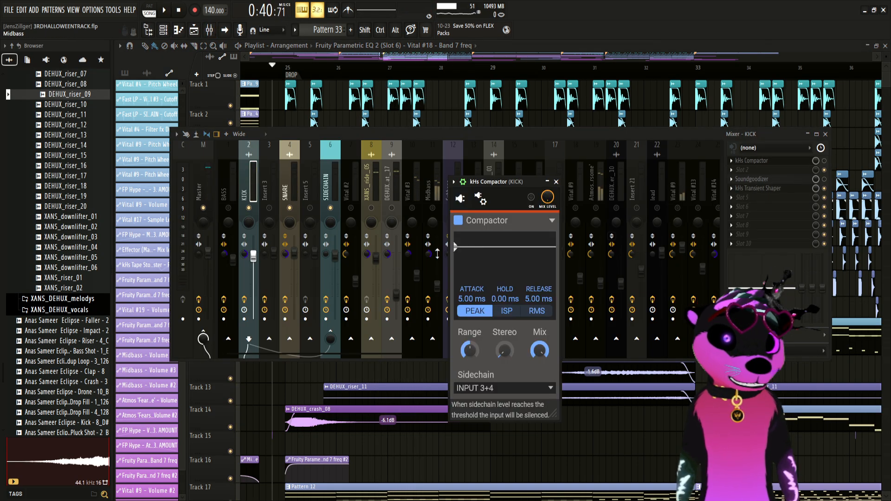
{"action": "left_click", "coordinate": [482, 199]}
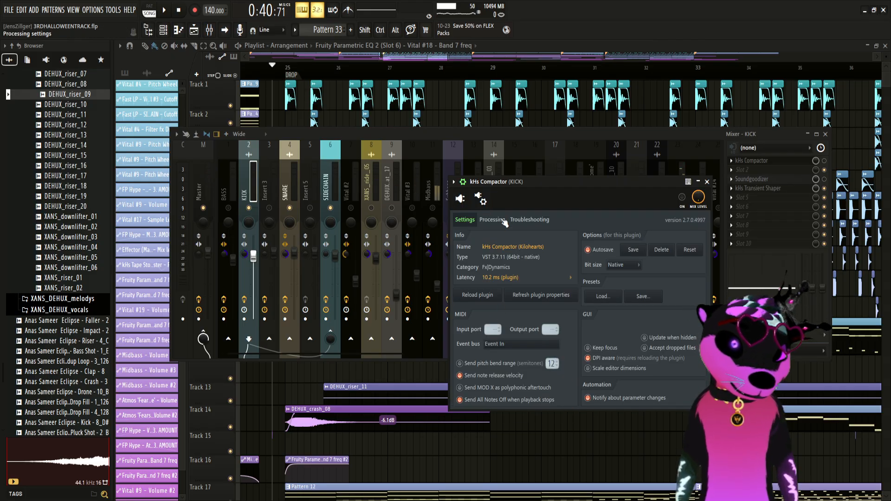
{"action": "left_click", "coordinate": [493, 220]}
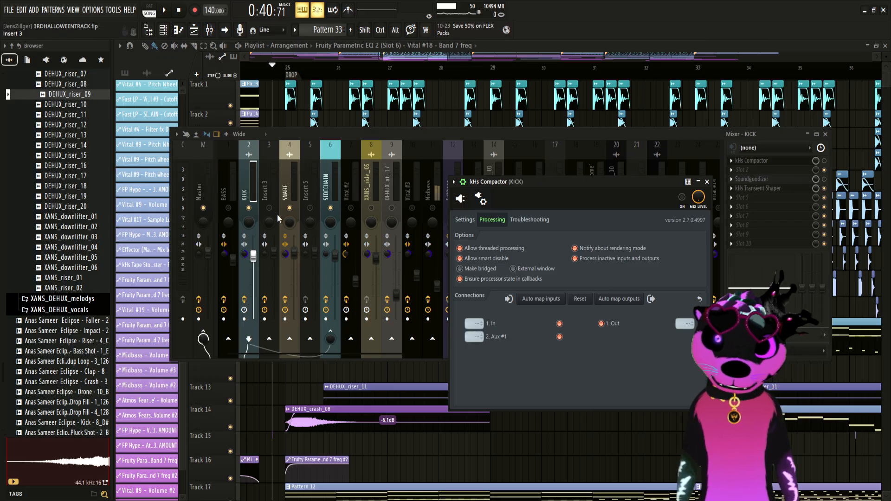
{"action": "left_click", "coordinate": [481, 199]}
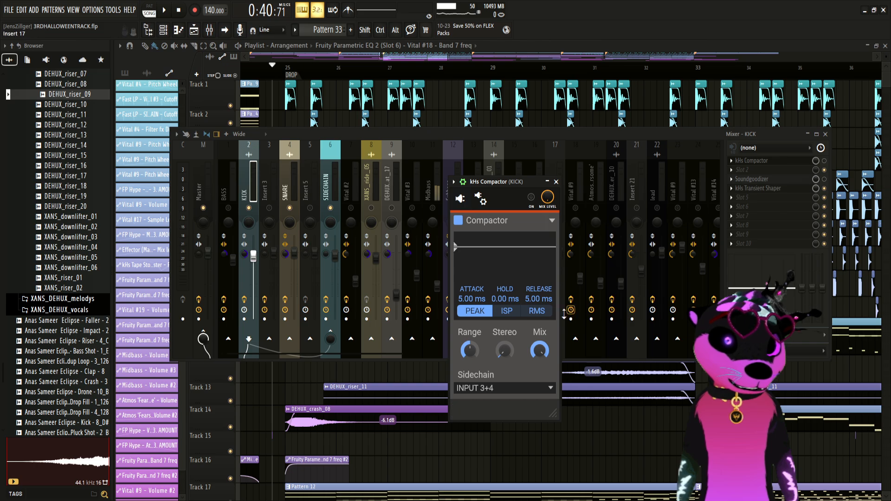
{"action": "key", "text": "space"}
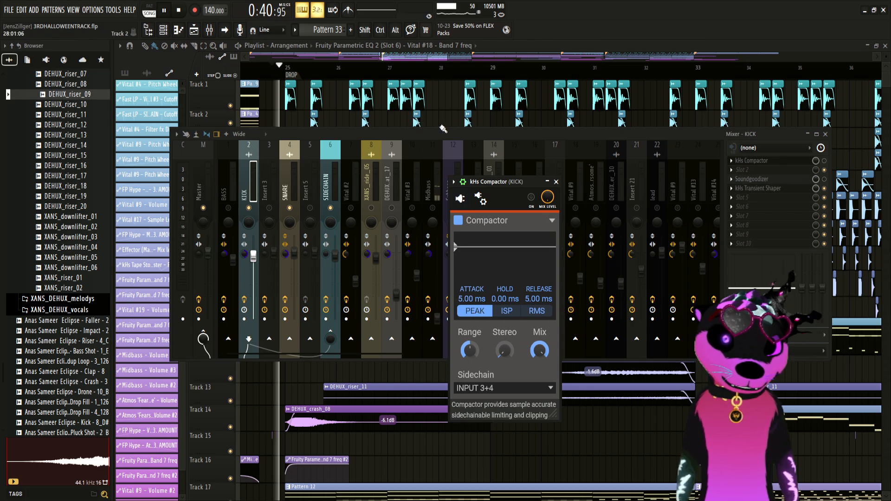
{"action": "key", "text": "space"}
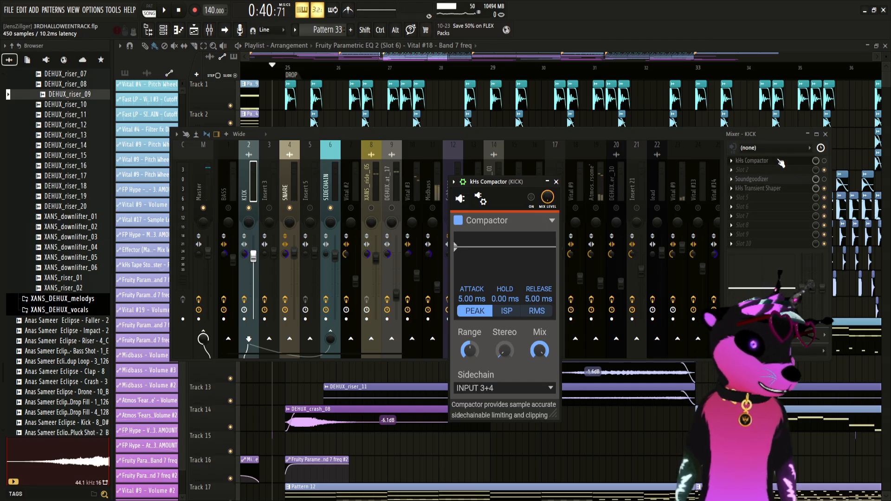
Step: Display the SNARE track's effects in the mixer and briefly play the drop
{"action": "left_click", "coordinate": [285, 192]}
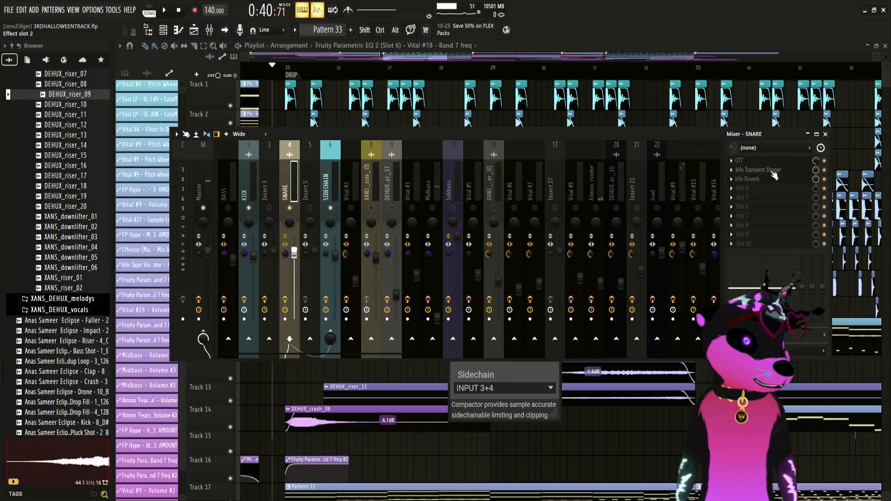
{"action": "key", "text": "space"}
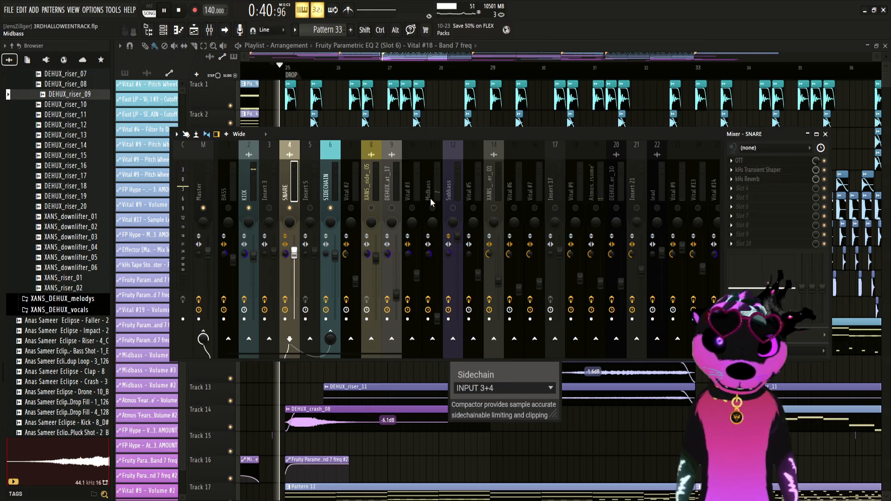
{"action": "key", "text": "space"}
Step: Show the KICK and Insert 3 mixer tracks, and examine the processing connections of the SIDECHAIN track's first kHs Compactor
{"action": "left_click", "coordinate": [255, 181]}
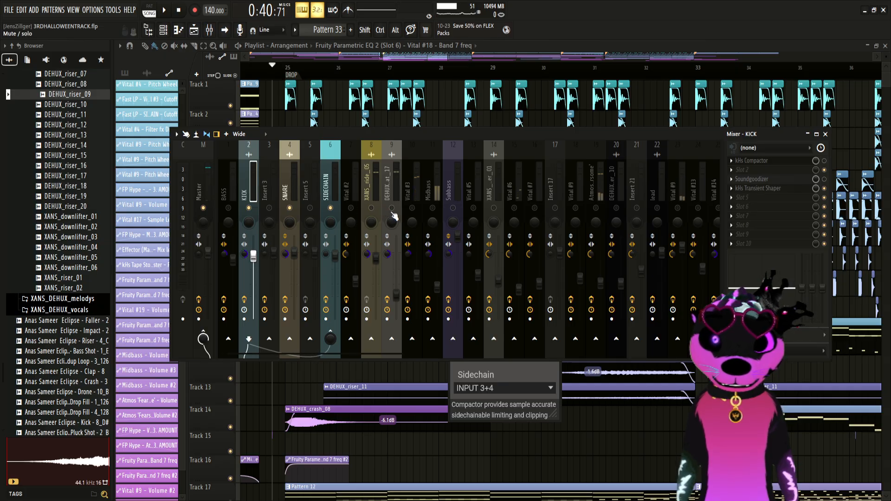
{"action": "left_click", "coordinate": [272, 187]}
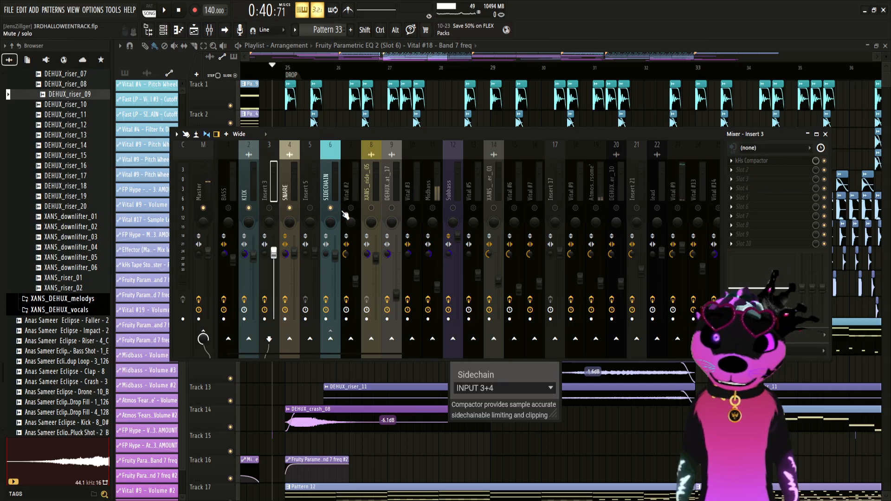
{"action": "left_click", "coordinate": [331, 195]}
{"action": "left_click", "coordinate": [752, 161]}
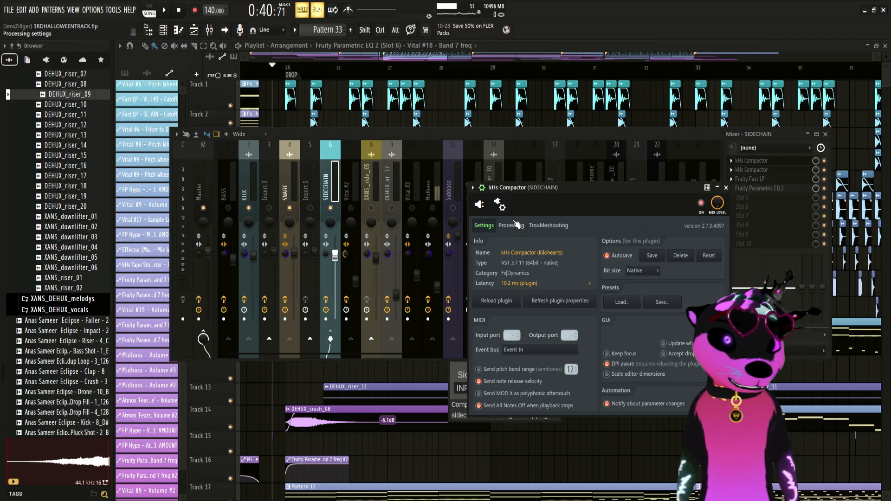
{"action": "left_click", "coordinate": [496, 206]}
{"action": "left_click", "coordinate": [496, 206]}
{"action": "left_click", "coordinate": [511, 226]}
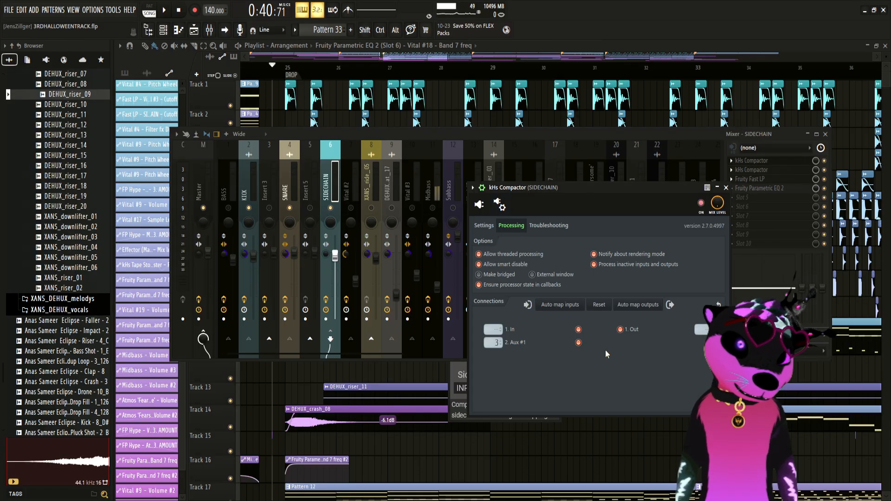
Step: Examine the processing connections of the SIDECHAIN track's second kHs Compactor and close its window
{"action": "left_click", "coordinate": [708, 187]}
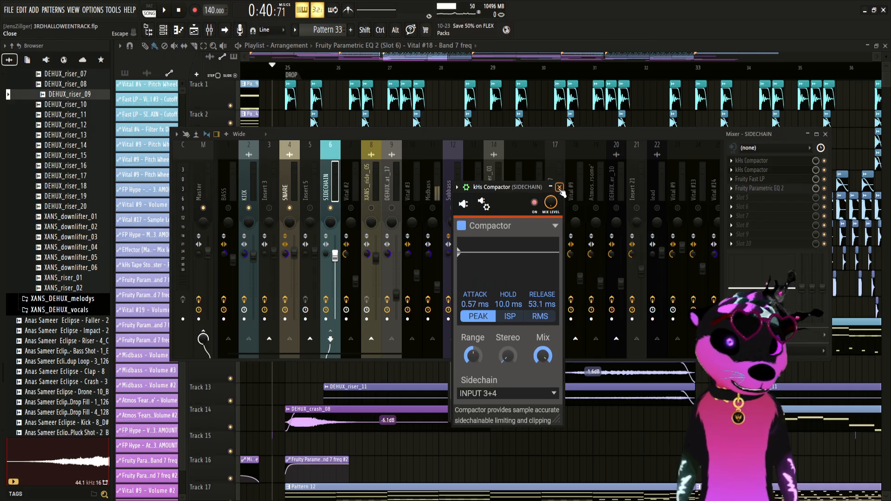
{"action": "left_click", "coordinate": [484, 205]}
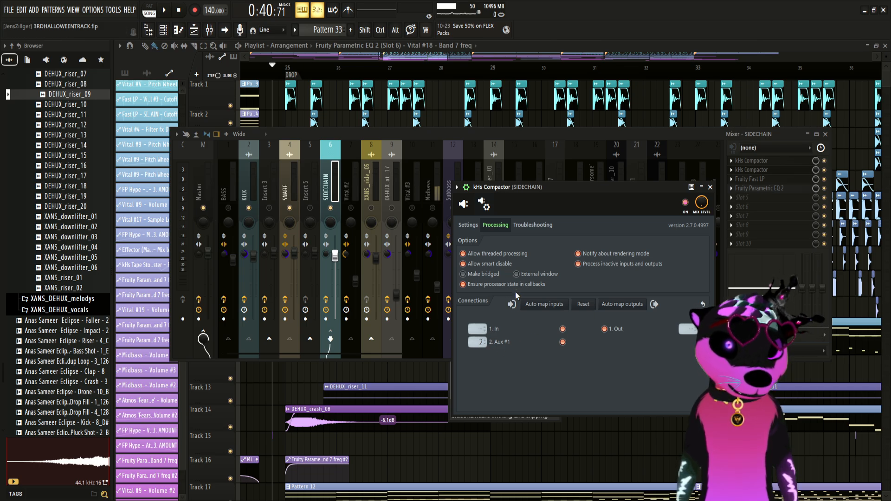
{"action": "left_click", "coordinate": [710, 188]}
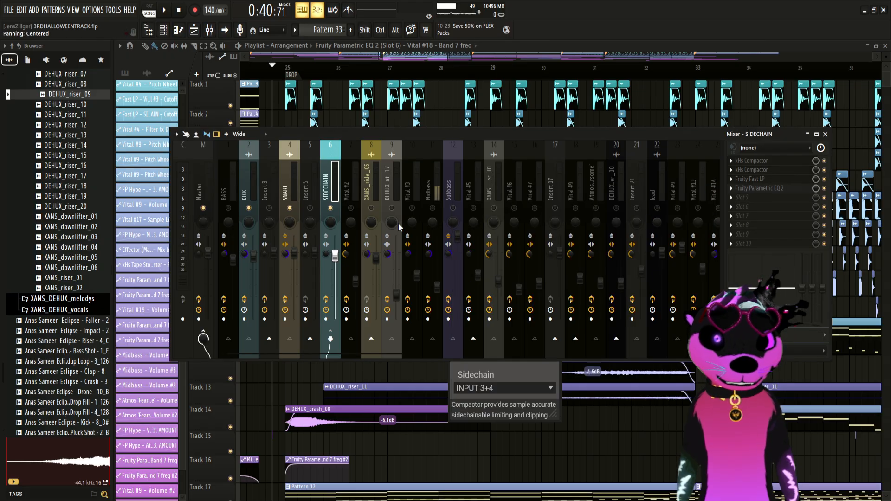
Step: Compare the effects and routing of the KICK, SNARE and SIDECHAIN mixer tracks
{"action": "left_click", "coordinate": [248, 190]}
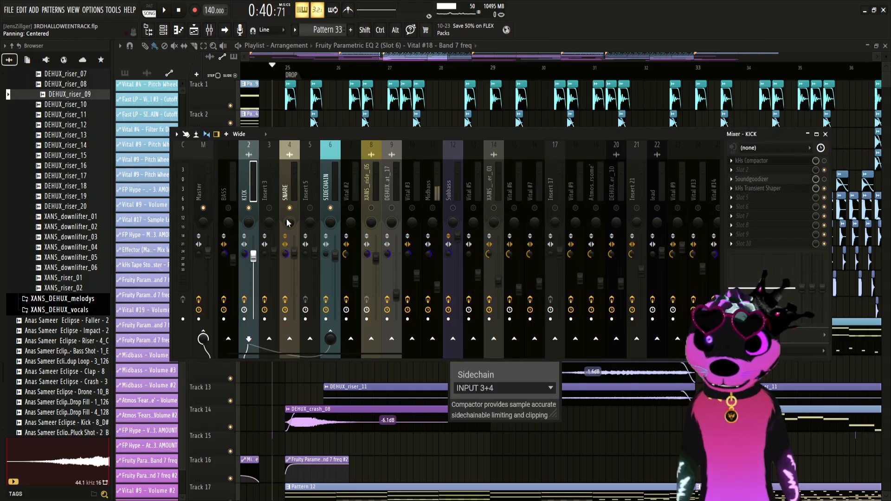
{"action": "left_click", "coordinate": [298, 185]}
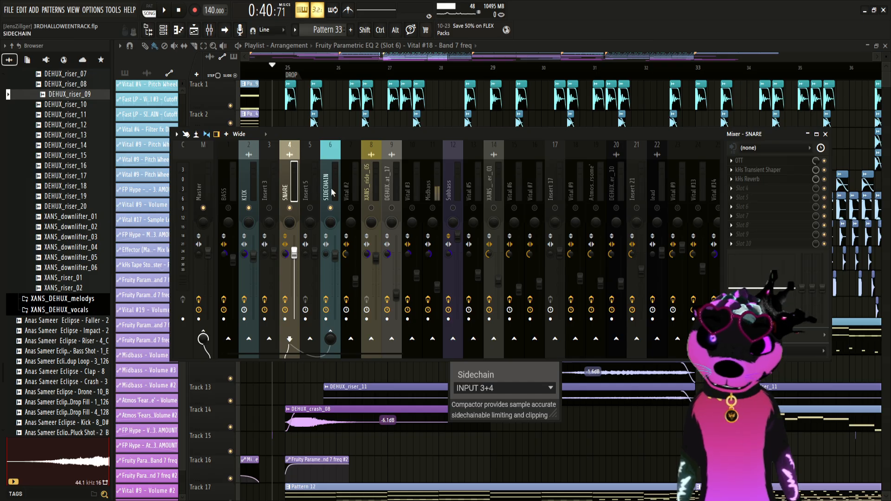
{"action": "key", "text": "space"}
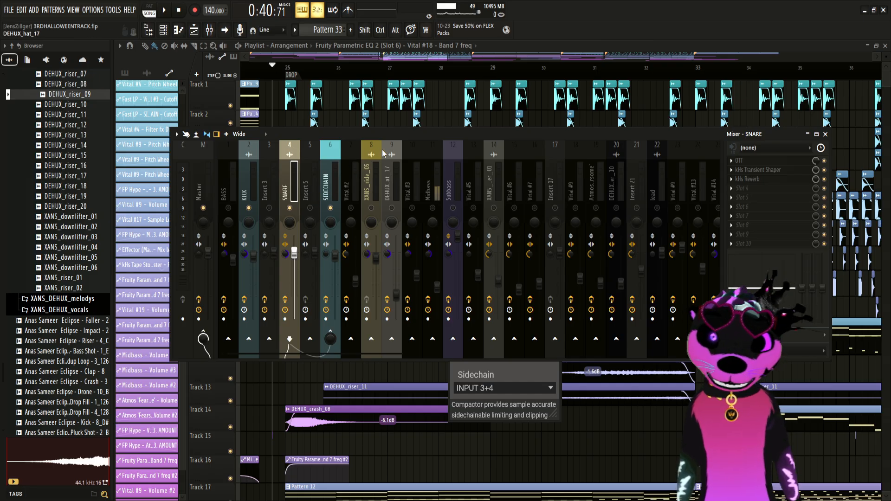
{"action": "key", "text": "space"}
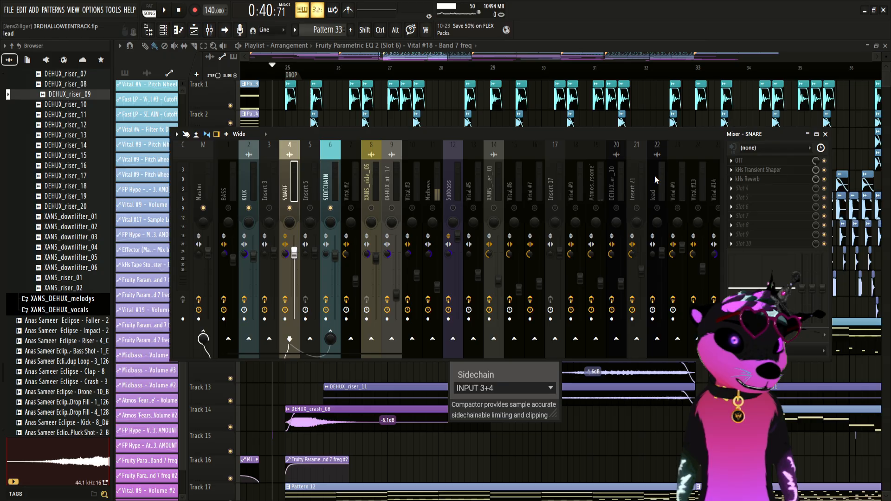
{"action": "left_click", "coordinate": [333, 188]}
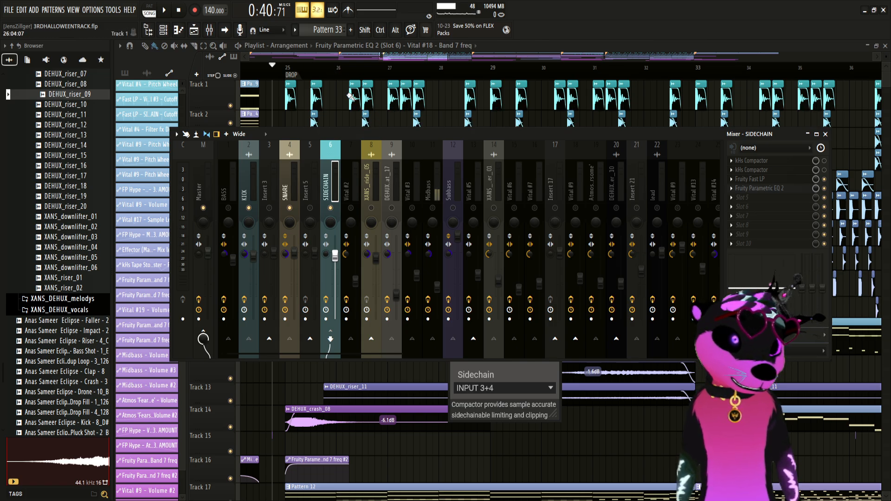
Step: Show the whole drop in the playlist, re-enable all mixer tracks and play from bar 25 with the SIDECHAIN track displayed
{"action": "key", "text": "F9"}
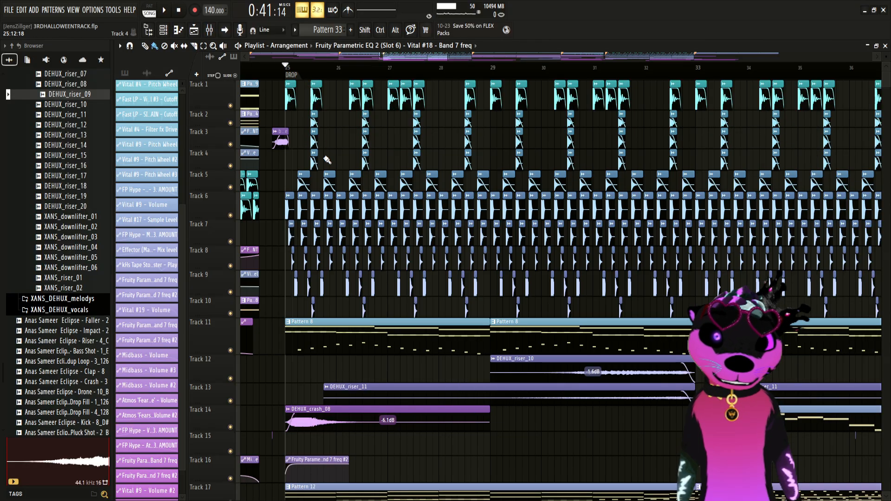
{"action": "scroll", "coordinate": [327, 160], "scroll_direction": "down", "scroll_amount": 4}
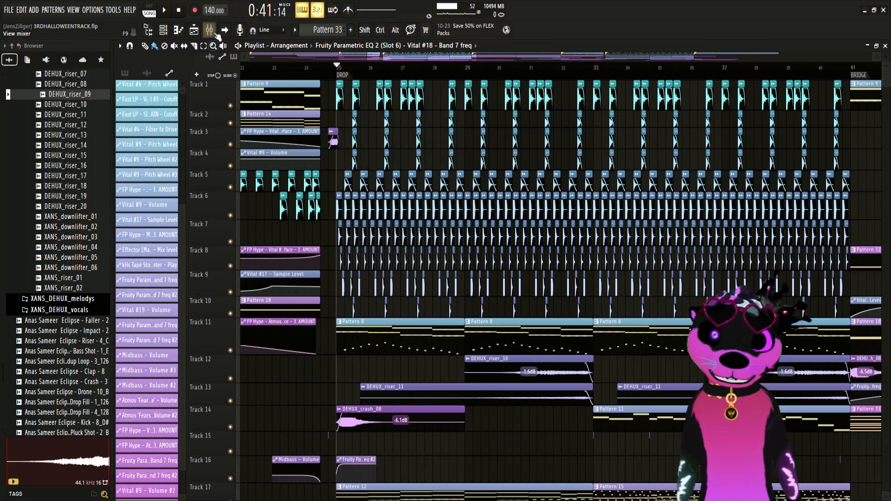
{"action": "left_click", "coordinate": [209, 29]}
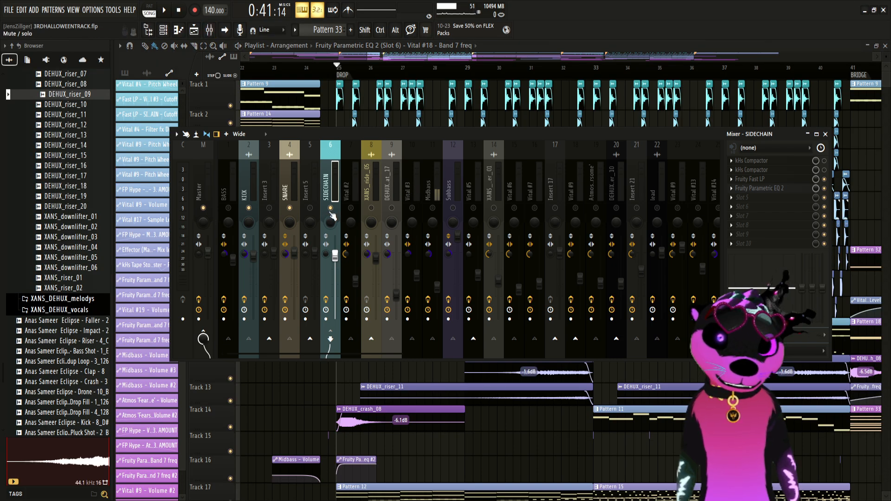
{"action": "key", "text": "space"}
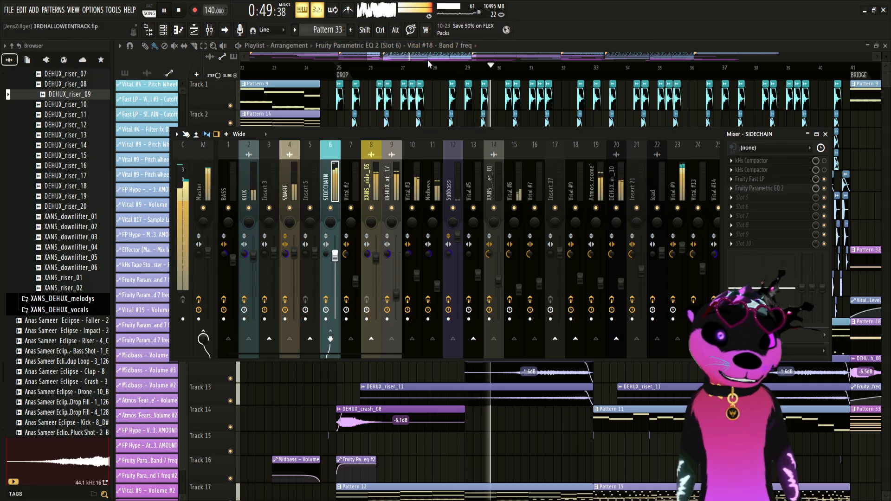
{"action": "key", "text": "space"}
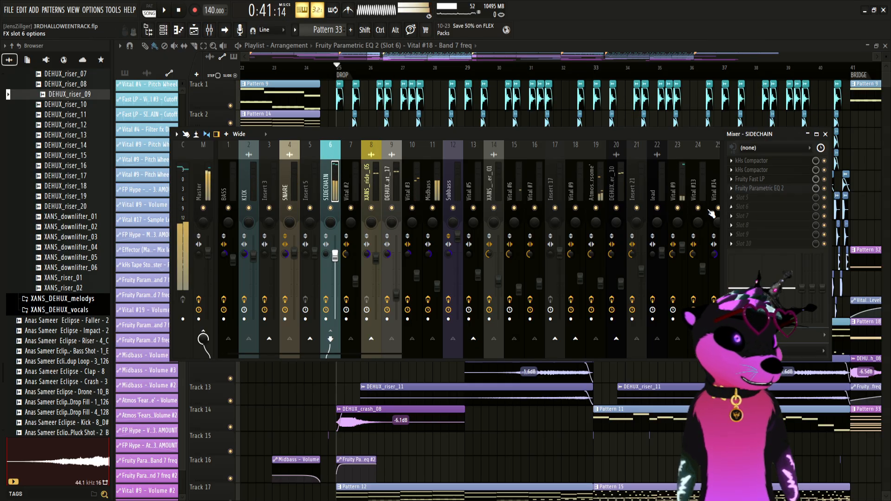
Step: Play the drop while showing the SIDECHAIN track's two kHs Compactors, and reposition the second one's window over the mixer
{"action": "key", "text": "space"}
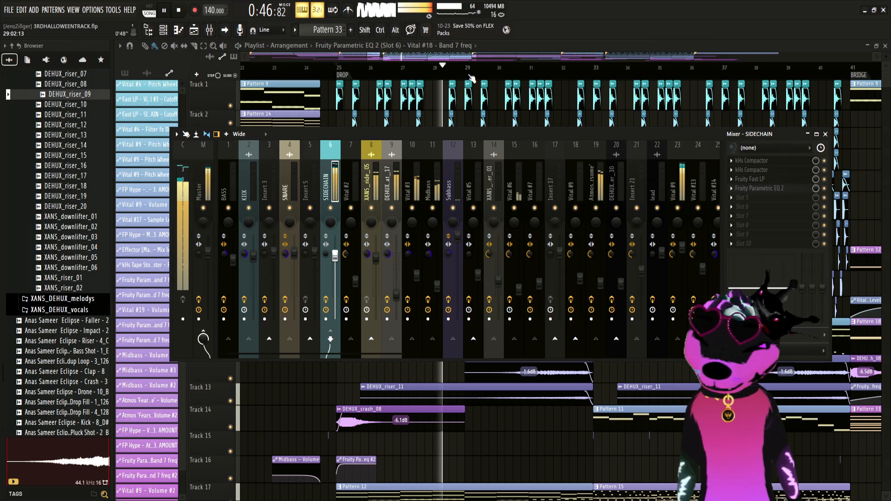
{"action": "left_click", "coordinate": [775, 162]}
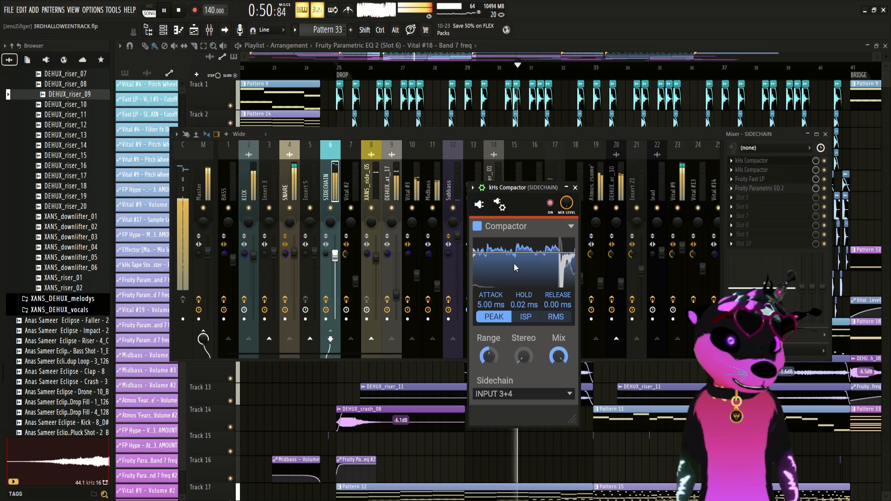
{"action": "left_click", "coordinate": [499, 205]}
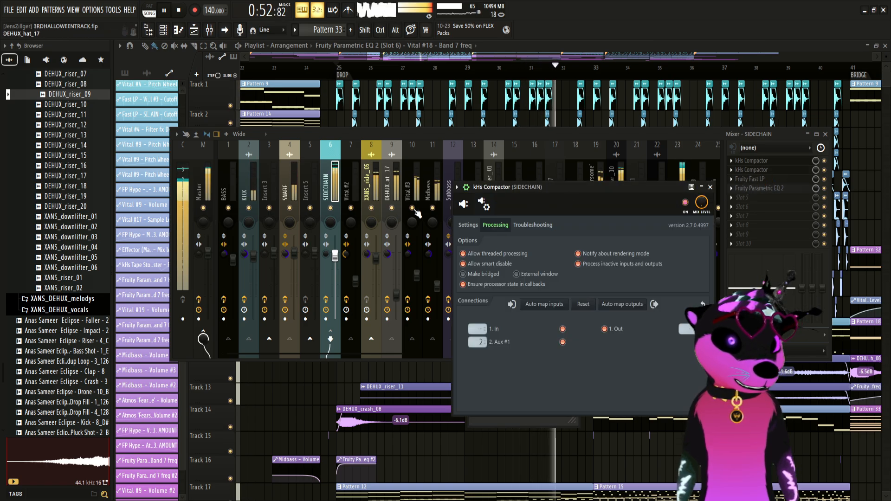
{"action": "left_click", "coordinate": [483, 204]}
{"action": "left_click_drag", "start_coordinate": [516, 188], "coordinate": [461, 147]}
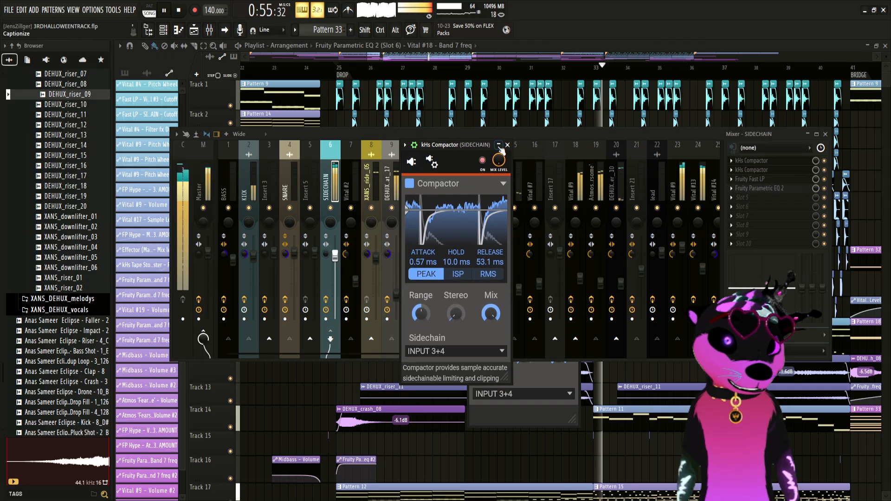
Step: Compare how the SIDECHAIN track's two kHs Compactors react during playback, close their windows and stop the playback
{"action": "left_click", "coordinate": [767, 168]}
{"action": "left_click", "coordinate": [767, 169]}
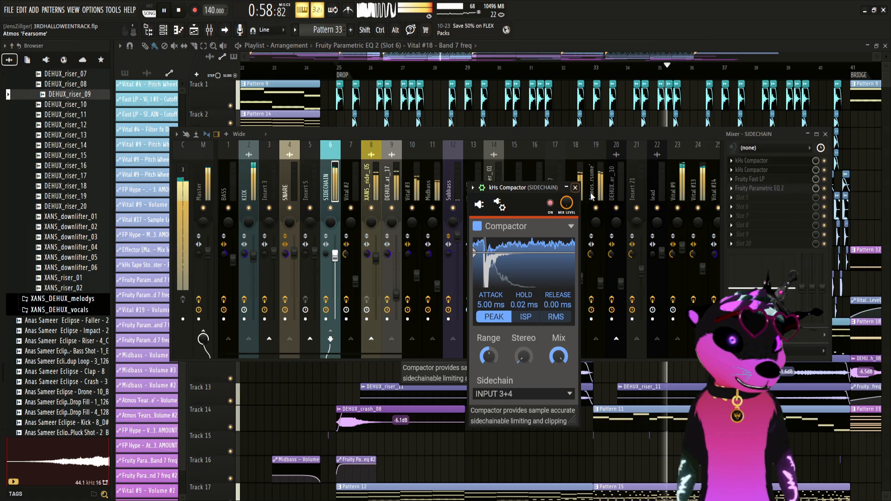
{"action": "left_click", "coordinate": [768, 163]}
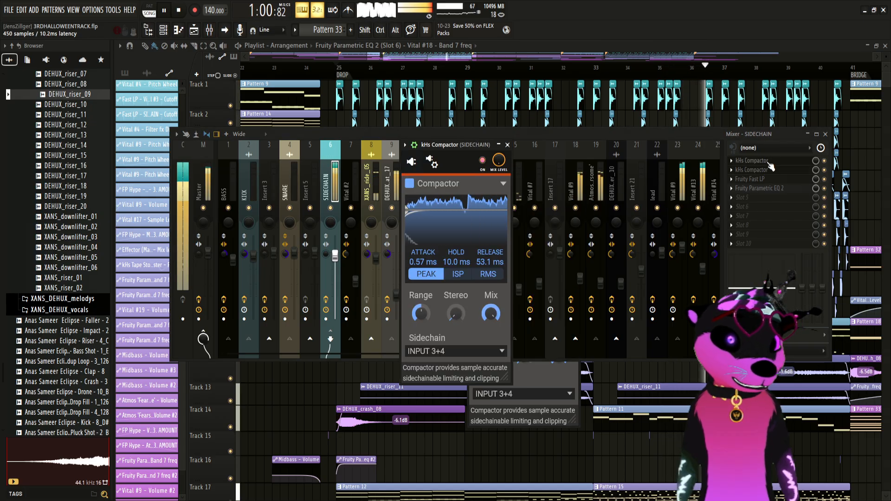
{"action": "left_click", "coordinate": [509, 146]}
{"action": "key", "text": "space"}
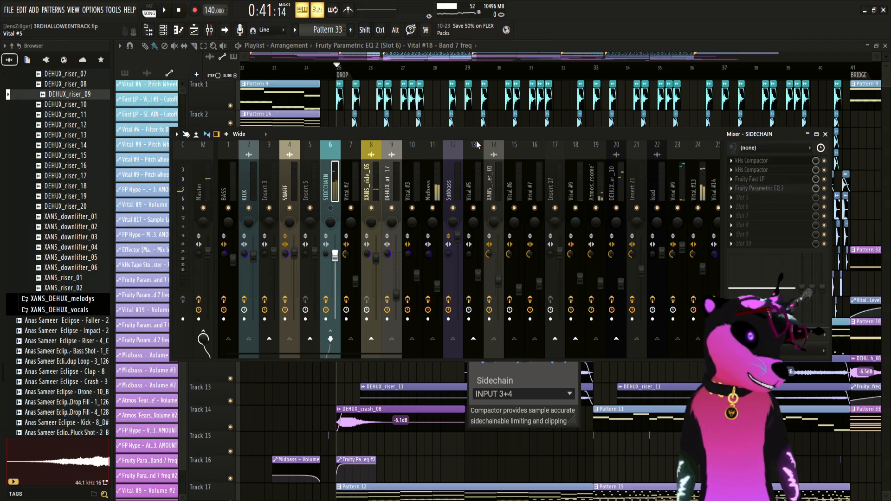
Step: Recheck the input connections of the SIDECHAIN track's first kHs Compactor and return to its controls
{"action": "left_click", "coordinate": [768, 161]}
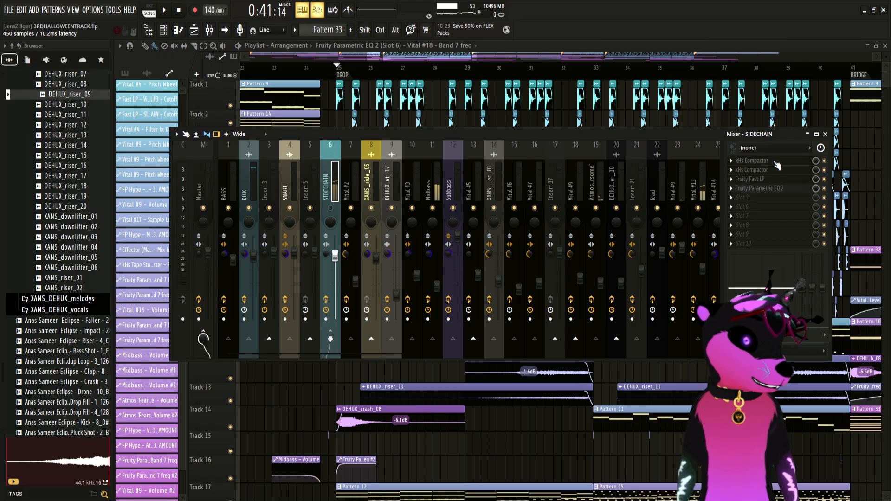
{"action": "left_click", "coordinate": [499, 205]}
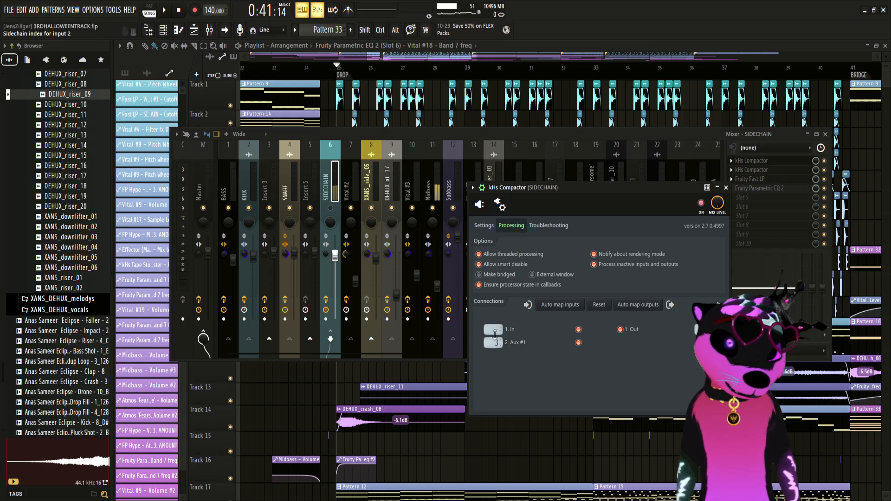
{"action": "left_click", "coordinate": [499, 204]}
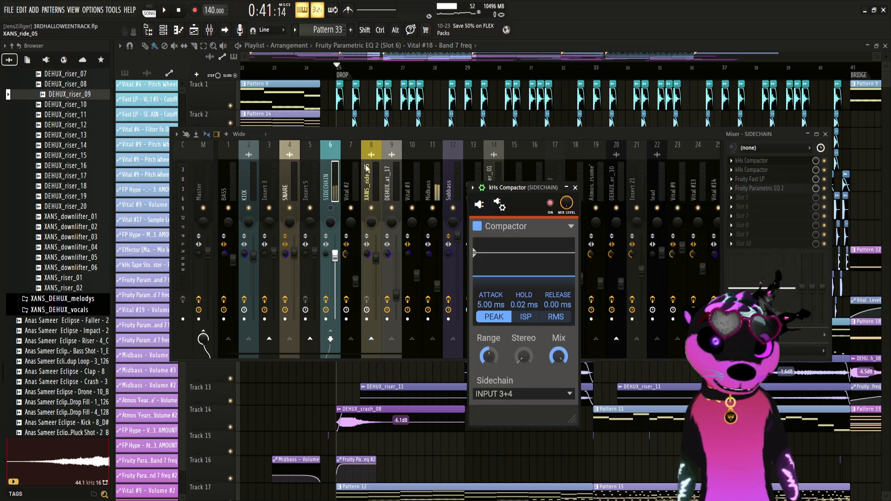
Step: View the DEHUX_kick_31 clip's sample settings, close them and display the KICK track in the mixer
{"action": "double_click", "coordinate": [339, 99]}
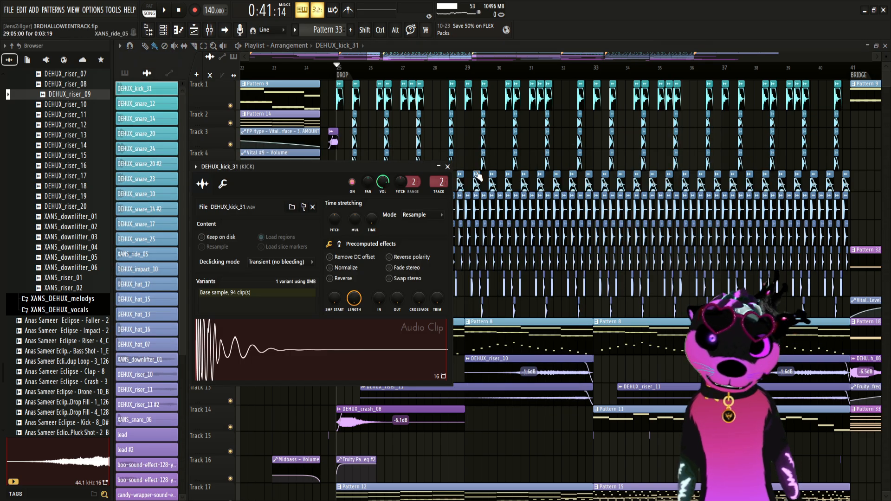
{"action": "left_click", "coordinate": [448, 166]}
{"action": "key", "text": "F9"}
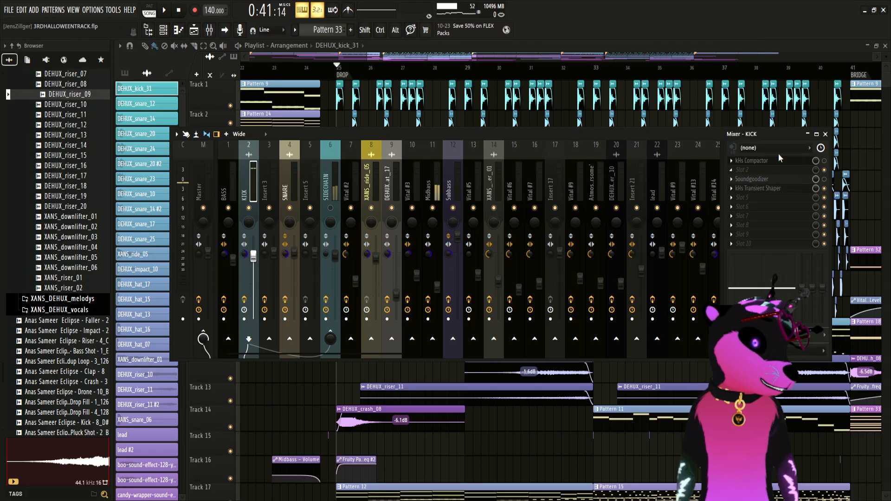
Step: Open the KICK track's kHs Transient Shaper and briefly play the drop with it active
{"action": "left_click", "coordinate": [776, 189]}
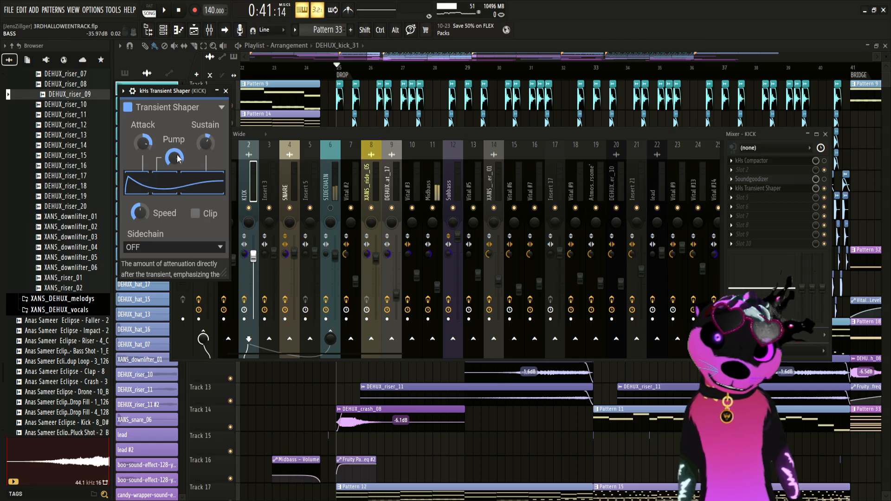
{"action": "key", "text": "space"}
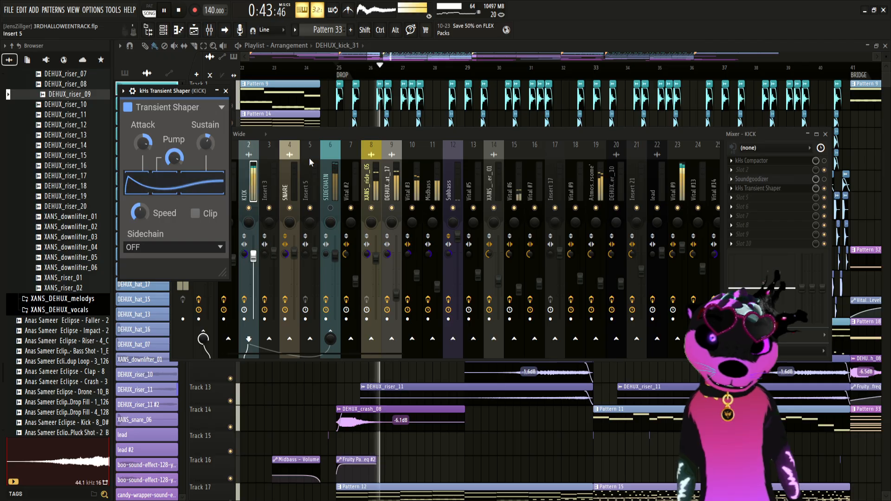
{"action": "key", "text": "space"}
Step: Compare playback of the drop with the KICK track's kHs Transient Shaper bypassed and active
{"action": "left_click", "coordinate": [825, 190]}
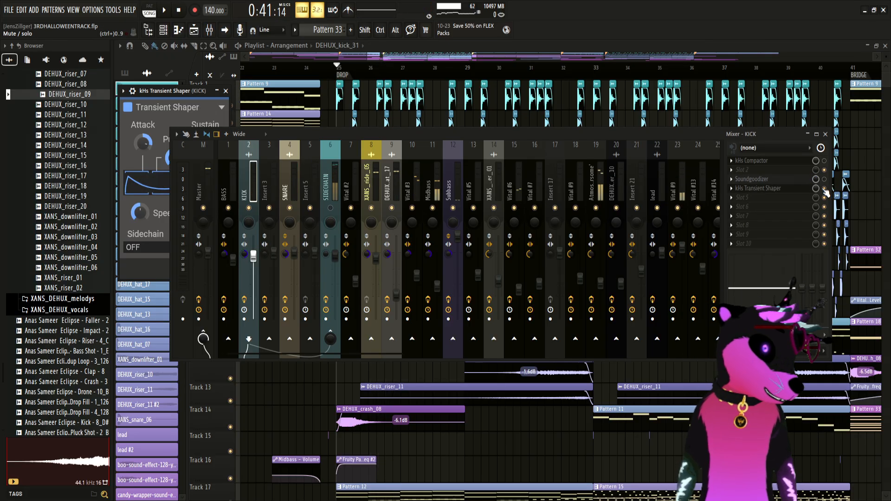
{"action": "key", "text": "space"}
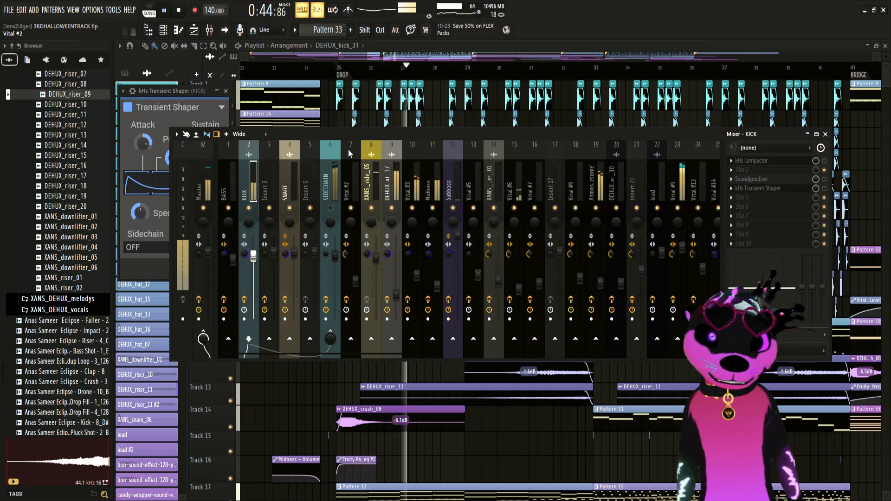
{"action": "key", "text": "space"}
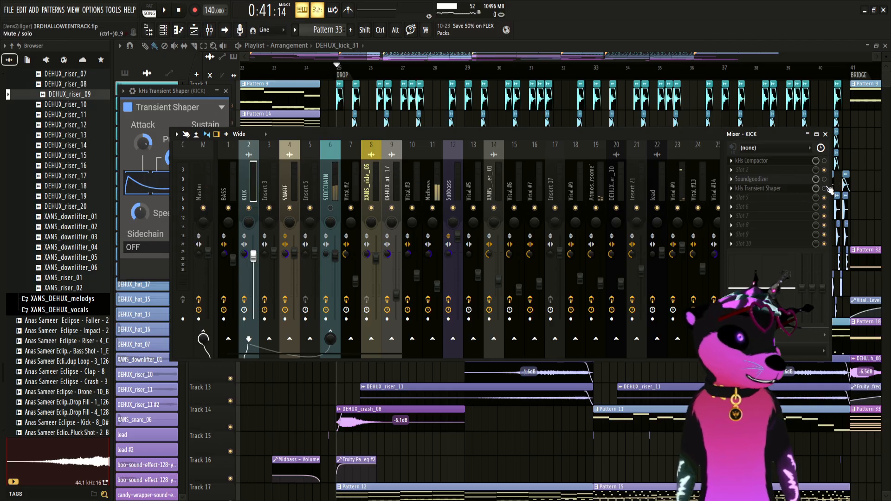
{"action": "key", "text": "space"}
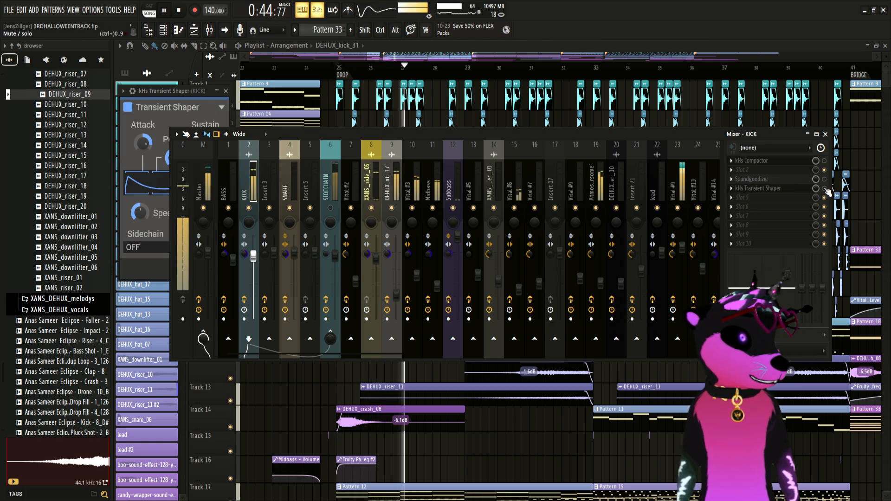
{"action": "key", "text": "space"}
{"action": "left_click", "coordinate": [825, 189]}
{"action": "key", "text": "space"}
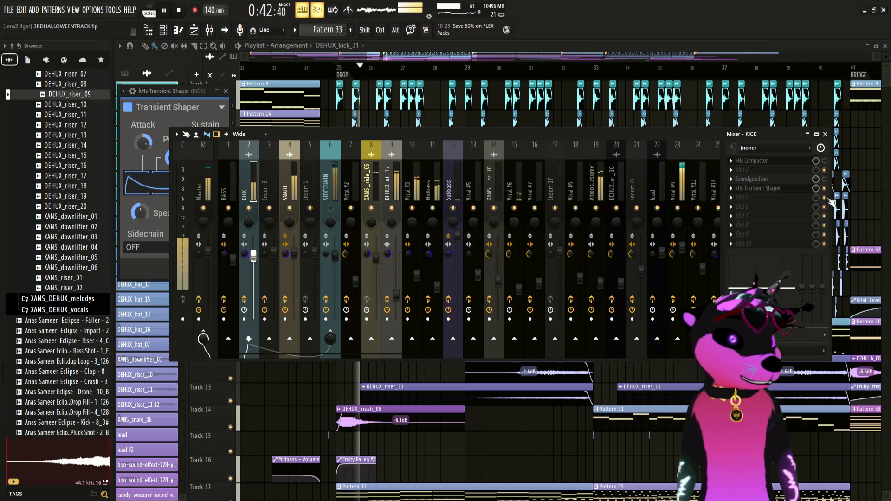
{"action": "key", "text": "space"}
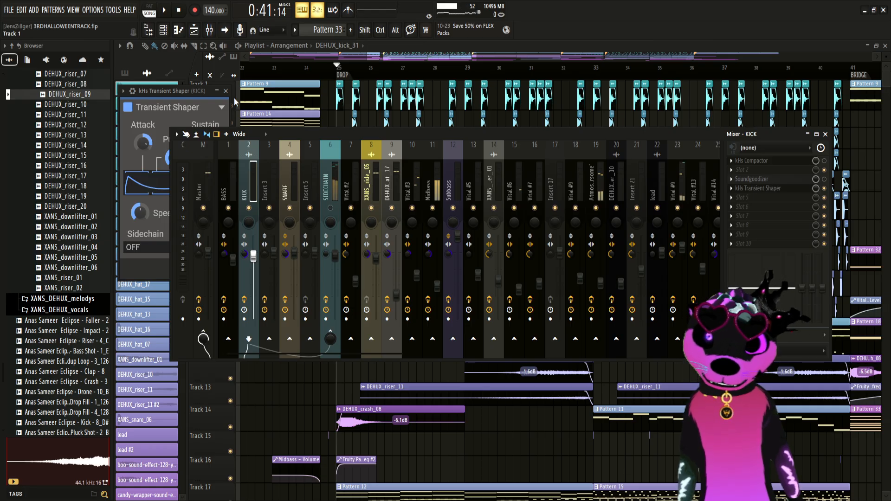
Step: Toggle the KICK track's kHs Transient Shaper once more and replay the start of the drop
{"action": "left_click", "coordinate": [825, 189]}
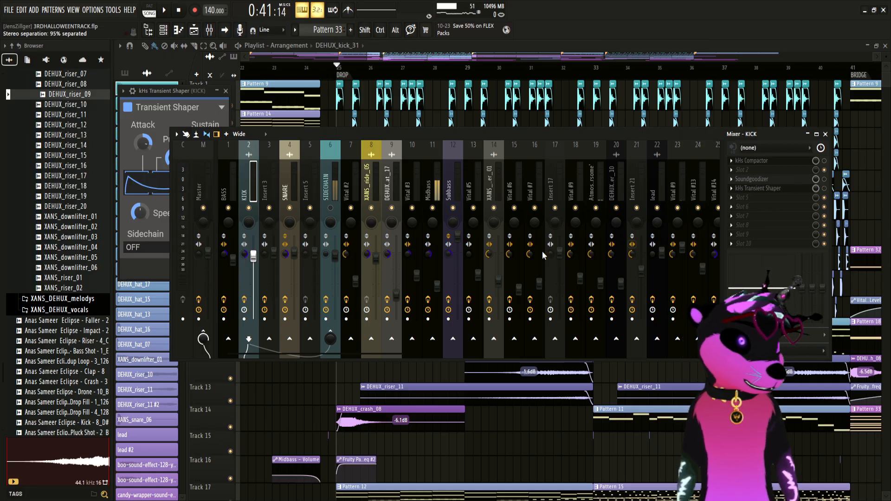
{"action": "key", "text": "space"}
{"action": "key", "text": "space"}
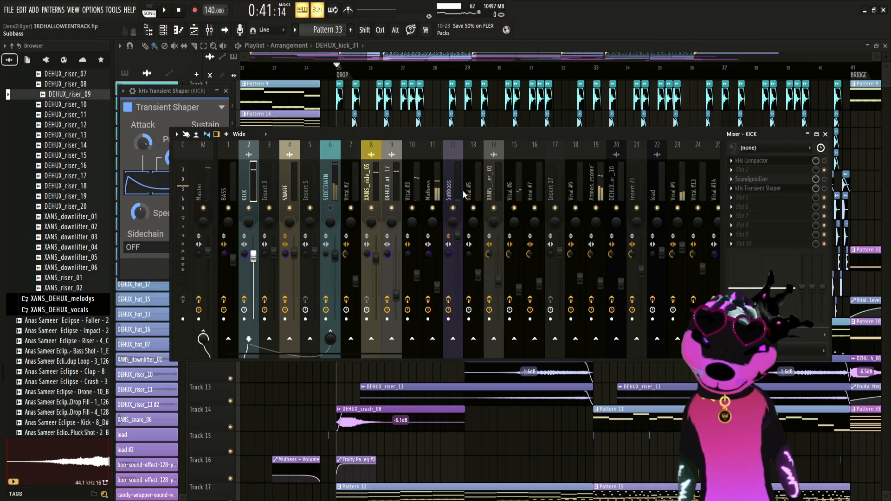
{"action": "key", "text": "space"}
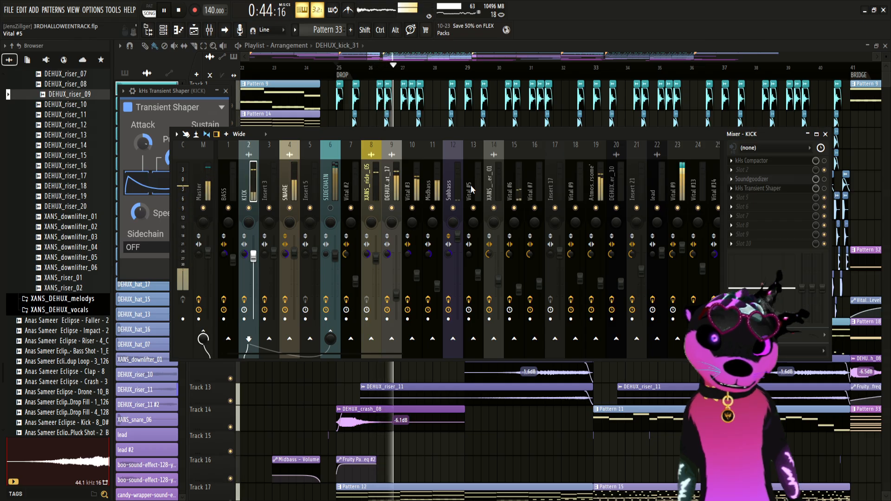
{"action": "key", "text": "space"}
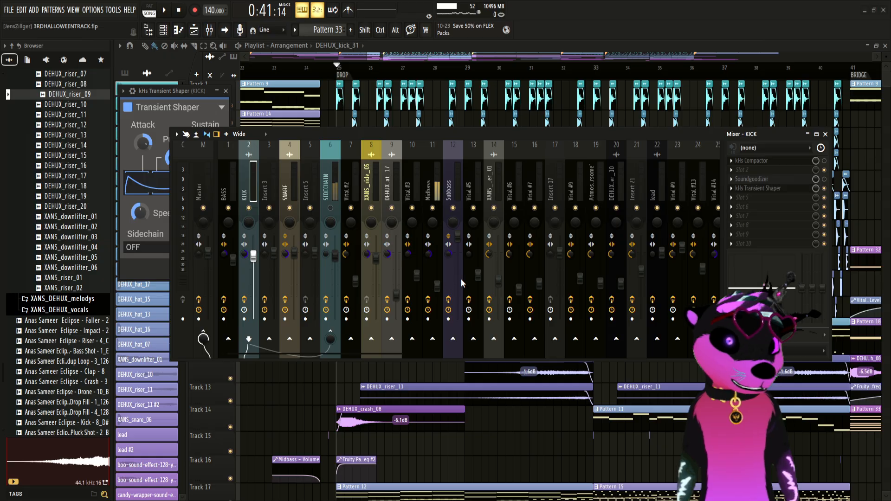
Step: Remove the kHs Compactor from the KICK track's effect slots and close the mixer
{"action": "left_click", "coordinate": [825, 134]}
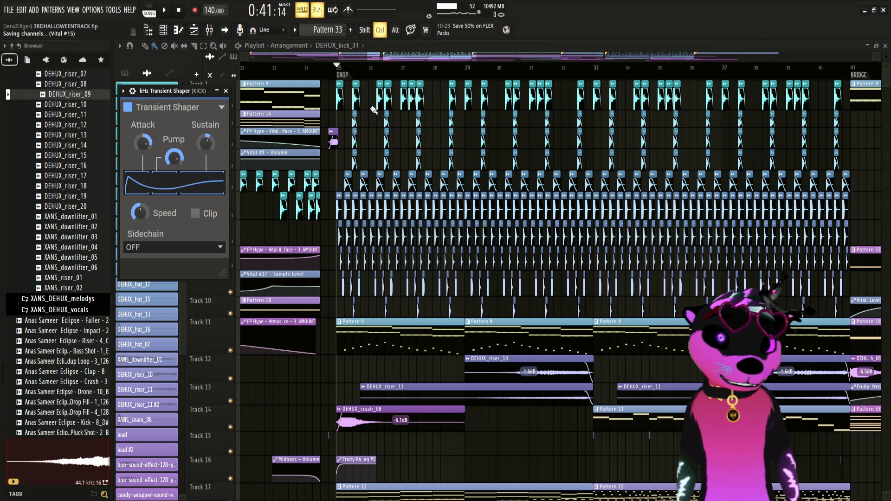
{"action": "left_click", "coordinate": [209, 30]}
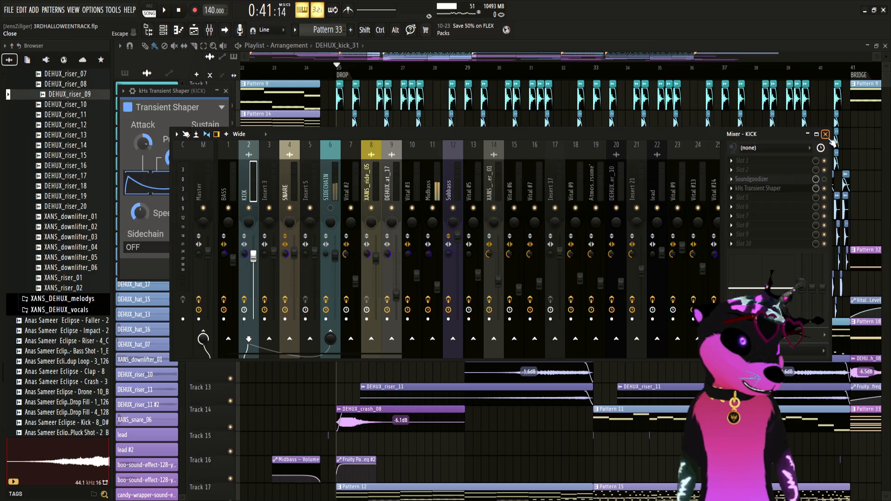
{"action": "left_click", "coordinate": [829, 133]}
Step: Select the drop's first kick and snare layer stack, play its start briefly and clear the selection
{"action": "scroll", "coordinate": [346, 215], "scroll_direction": "up", "scroll_amount": 8}
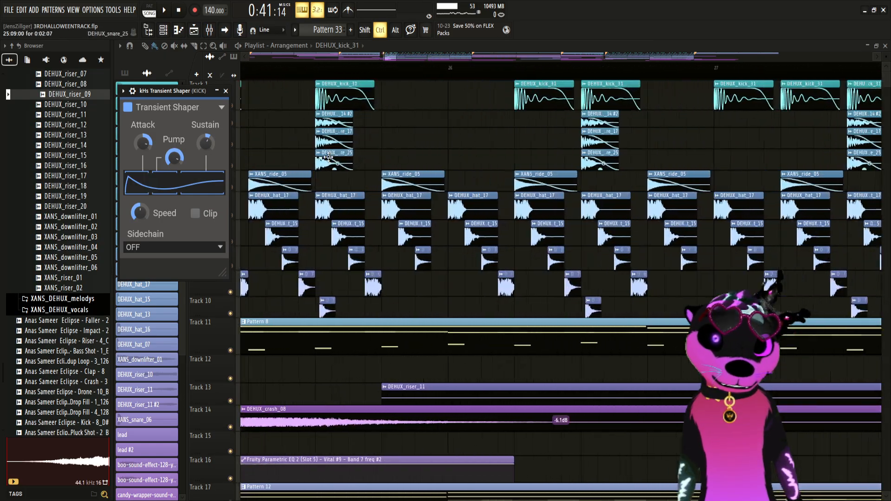
{"action": "left_click_drag", "start_coordinate": [275, 158], "coordinate": [358, 110]}
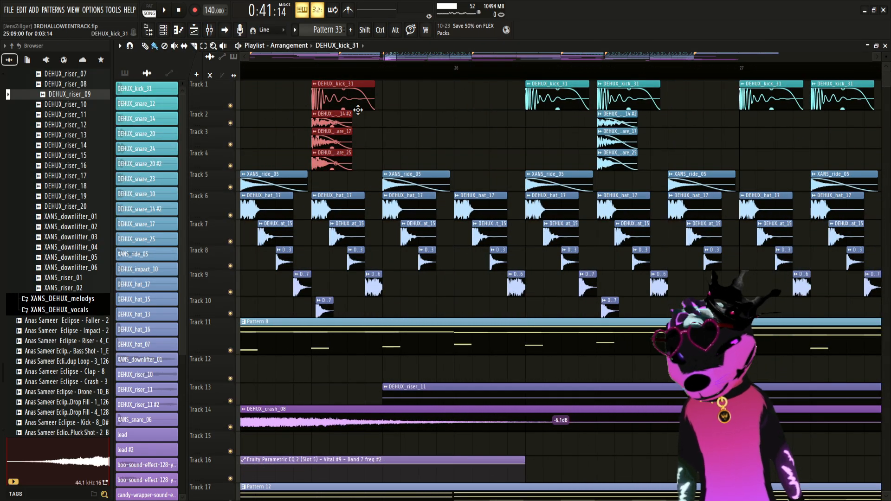
{"action": "key", "text": "space"}
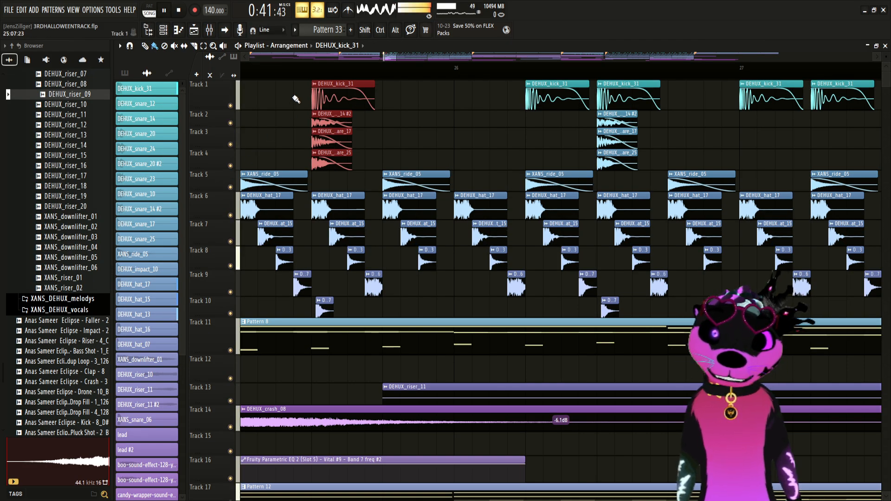
{"action": "left_click", "coordinate": [298, 136], "text": "ctrl"}
{"action": "key", "text": "space"}
Step: Audition the first snare hit without its DEHUX_snare_17 and DEHUX_snare_25 layers, and undo their deletion
{"action": "left_click_drag", "start_coordinate": [306, 159], "coordinate": [342, 142]}
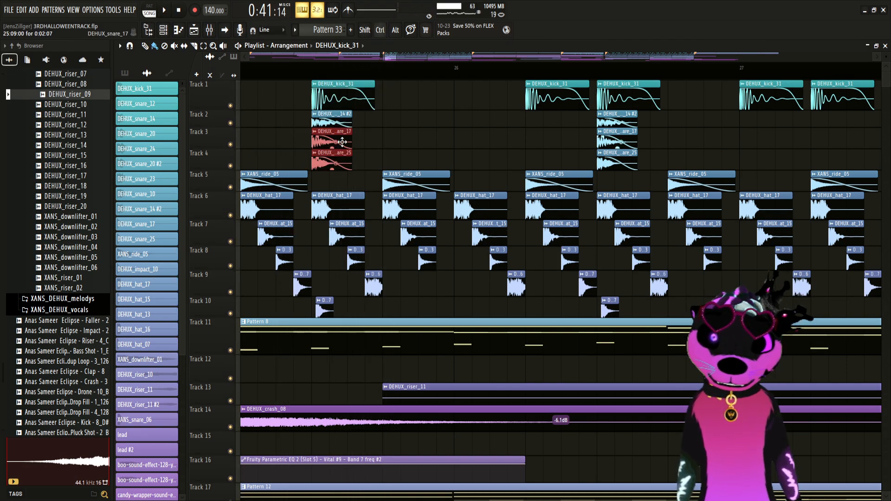
{"action": "key", "text": "Delete"}
{"action": "key", "text": "space"}
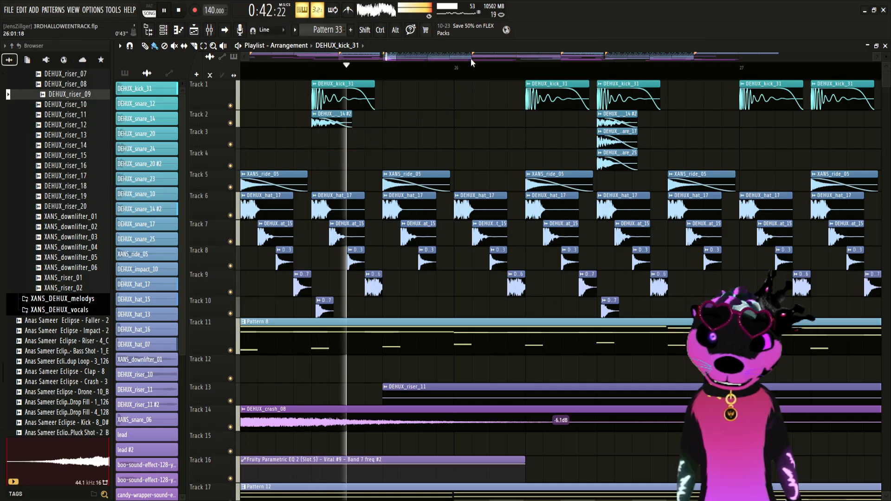
{"action": "key", "text": "space"}
{"action": "key", "text": "ctrl+z"}
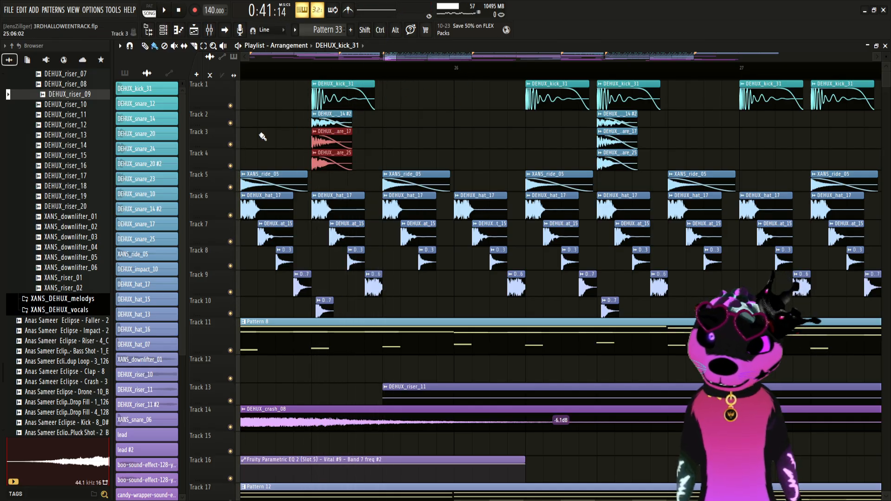
Step: Audition the first snare hit with only its DEHUX_snare_25 layer, and restore the two deleted snare clips
{"action": "right_click", "coordinate": [284, 122]}
{"action": "right_click", "coordinate": [325, 122]}
{"action": "right_click", "coordinate": [345, 138]}
{"action": "key", "text": "space"}
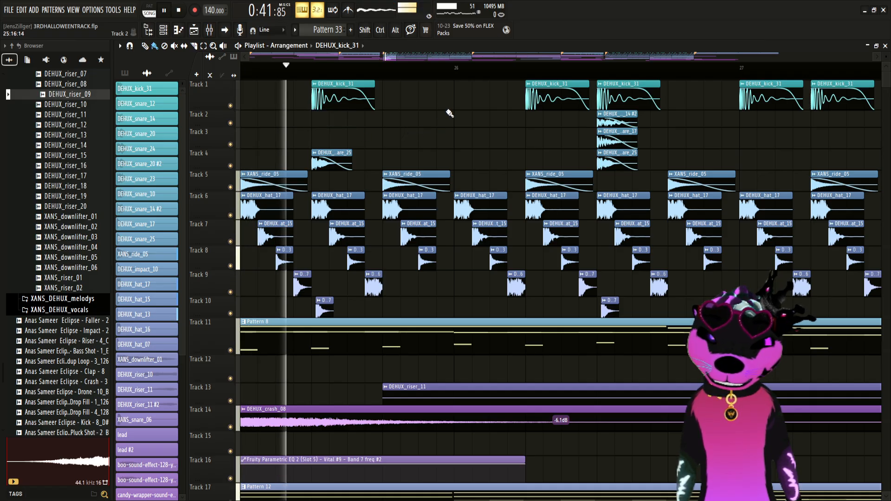
{"action": "key", "text": "space"}
{"action": "key", "text": "ctrl+z"}
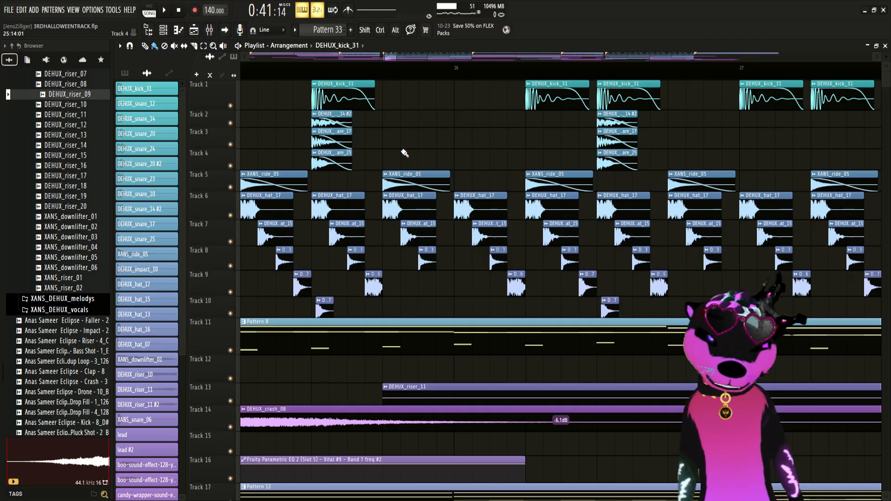
Step: Show the drop's ride and hi-hat tracks and play them briefly
{"action": "scroll", "coordinate": [437, 140], "scroll_direction": "down", "scroll_amount": 5}
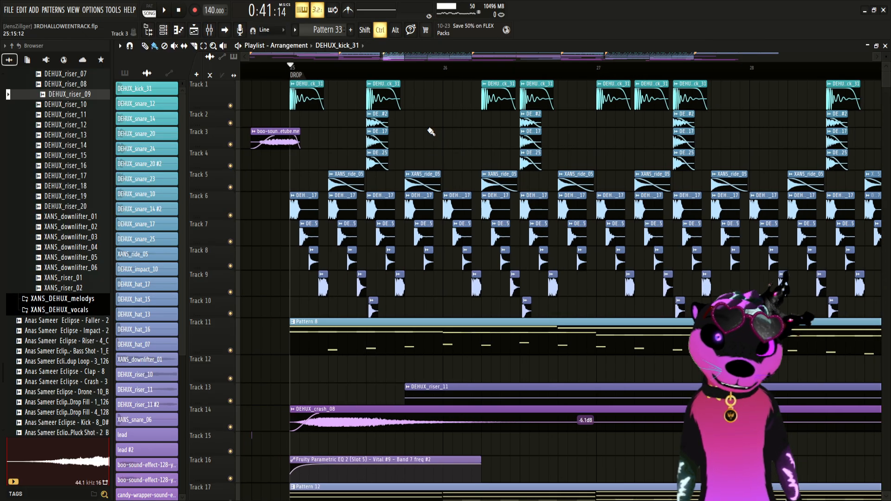
{"action": "scroll", "coordinate": [431, 132], "scroll_direction": "down", "scroll_amount": 3}
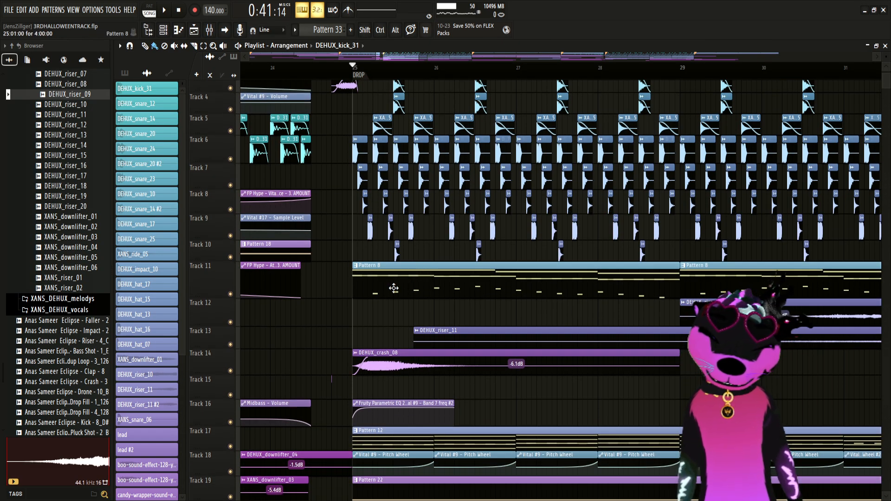
{"action": "key", "text": "space"}
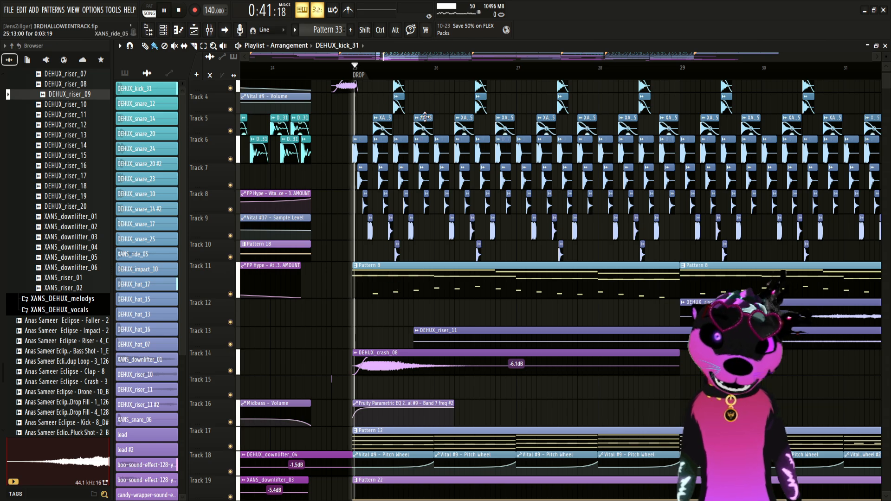
{"action": "scroll", "coordinate": [357, 253], "scroll_direction": "up", "scroll_amount": 4}
{"action": "key", "text": "space"}
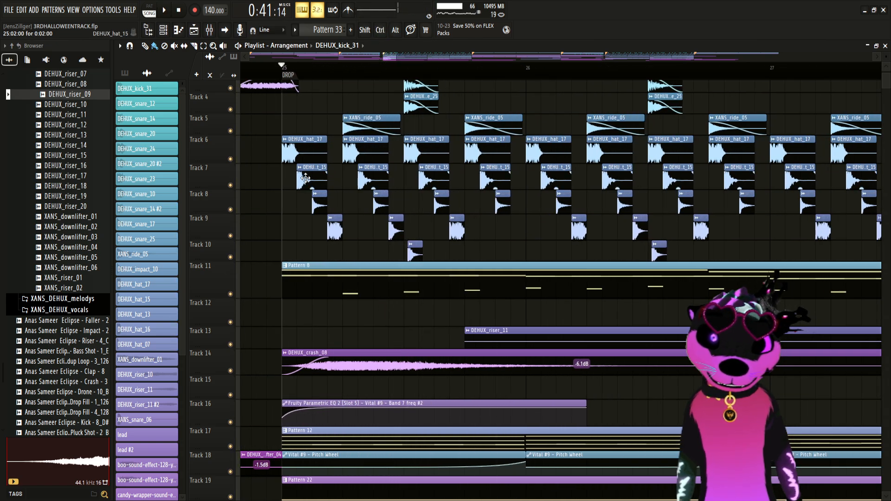
Step: View the DEHUX_hat_15 clip's sample settings, close them and play the drop with the DEHUX_hat_17 mixer track displayed
{"action": "left_click", "coordinate": [302, 174]}
{"action": "double_click", "coordinate": [302, 175]}
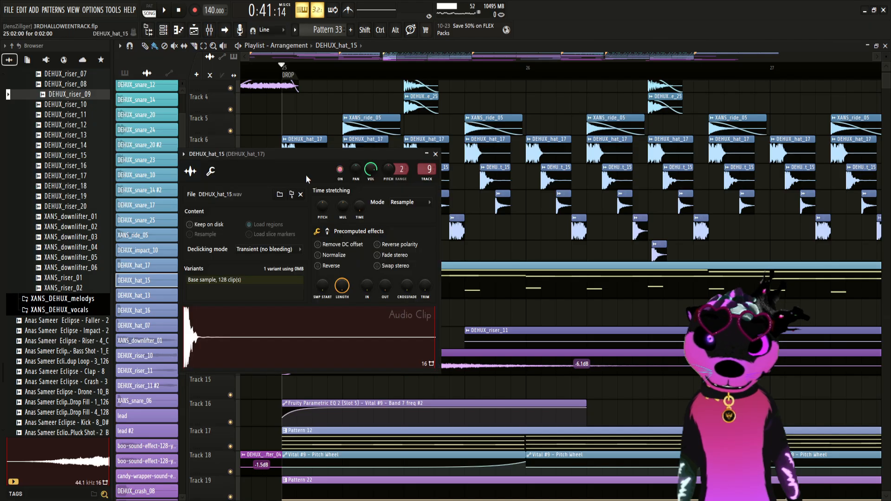
{"action": "left_click", "coordinate": [438, 154]}
{"action": "left_click", "coordinate": [214, 29]}
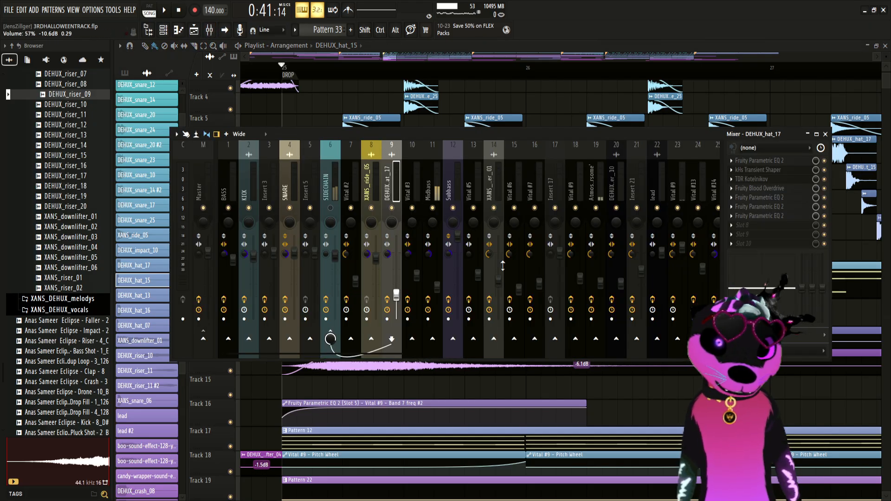
{"action": "key", "text": "space"}
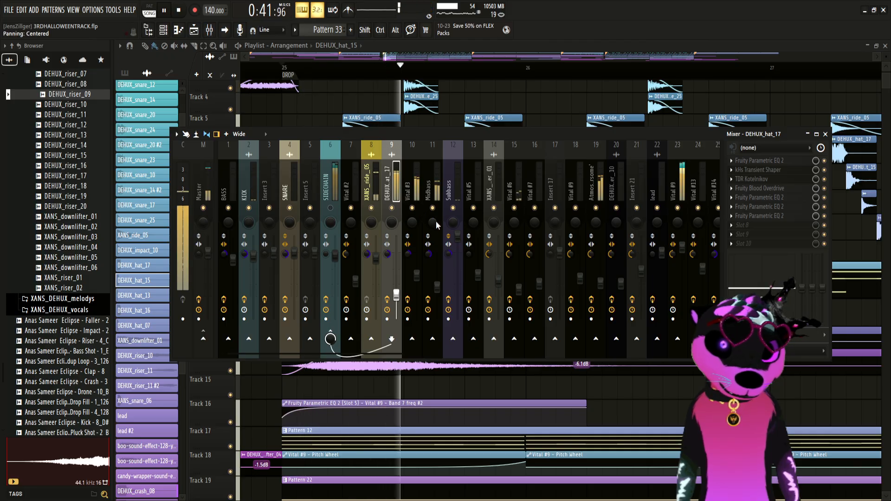
{"action": "key", "text": "space"}
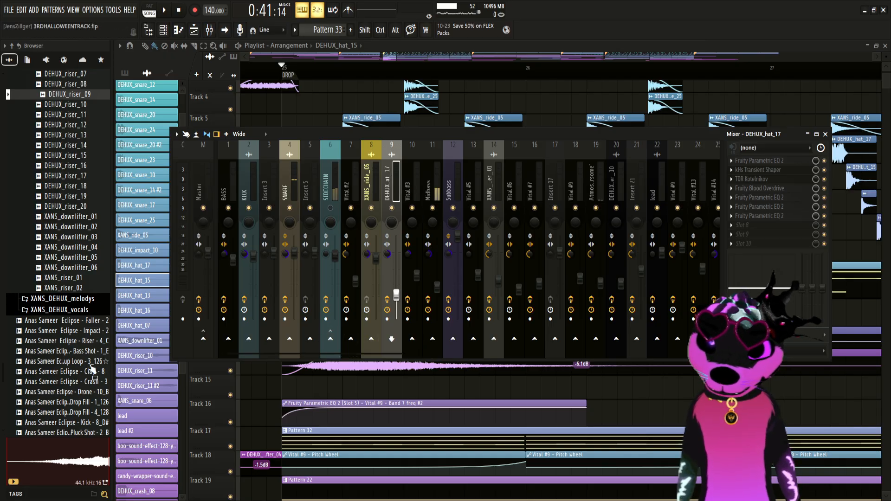
Step: Route the DEHUX_hat_17 track to the Master, lower its fader slightly and play the drop
{"action": "left_click", "coordinate": [204, 340]}
{"action": "key", "text": "space"}
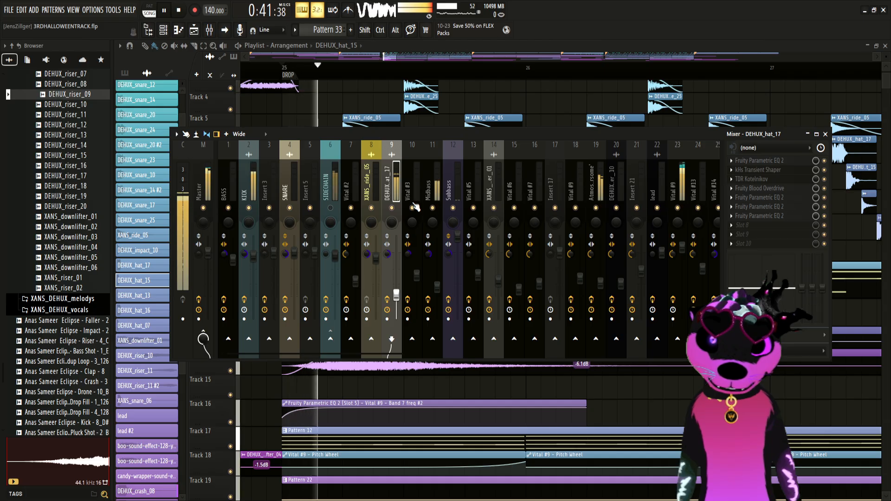
{"action": "mouse_move", "coordinate": [396, 295]}
{"action": "left_mouse_down"}
{"action": "mouse_move", "coordinate": [396, 310]}
{"action": "mouse_move", "coordinate": [396, 302]}
{"action": "left_mouse_up"}
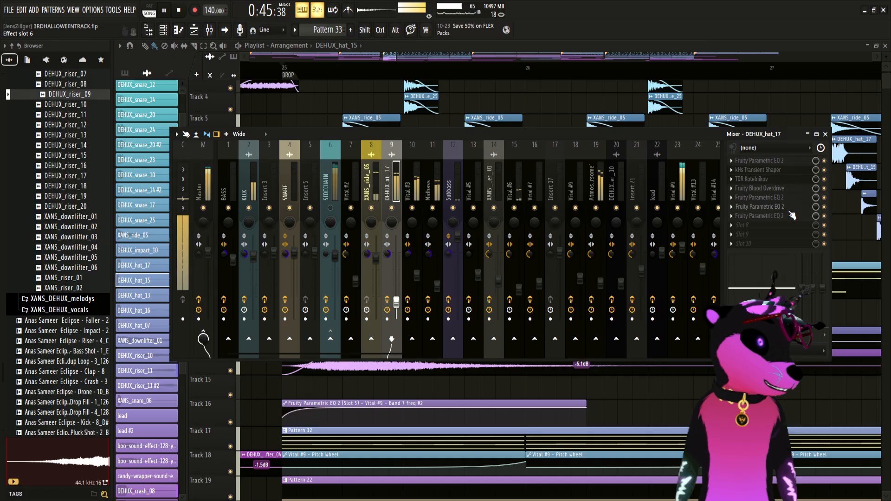
{"action": "key", "text": "space"}
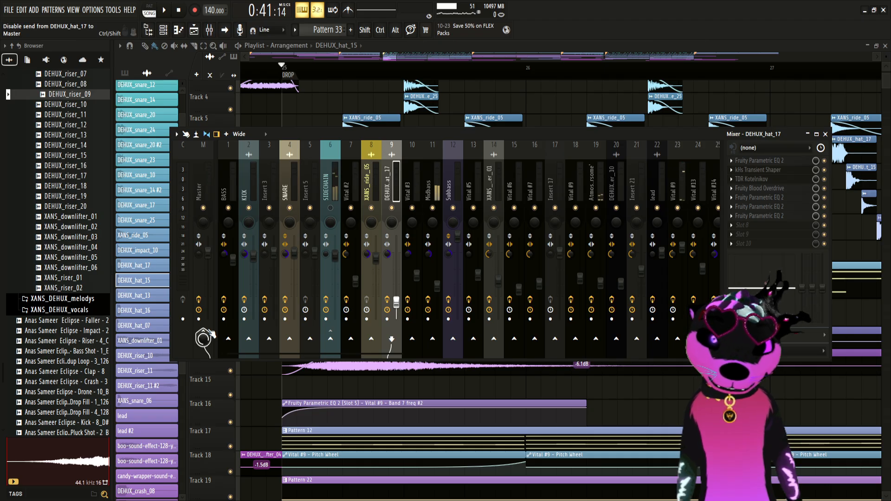
Step: Route the DEHUX_hat_17 track back to SIDECHAIN instead of the Master, solo these two tracks and play the drop
{"action": "left_click", "coordinate": [204, 338]}
{"action": "left_click", "coordinate": [331, 339]}
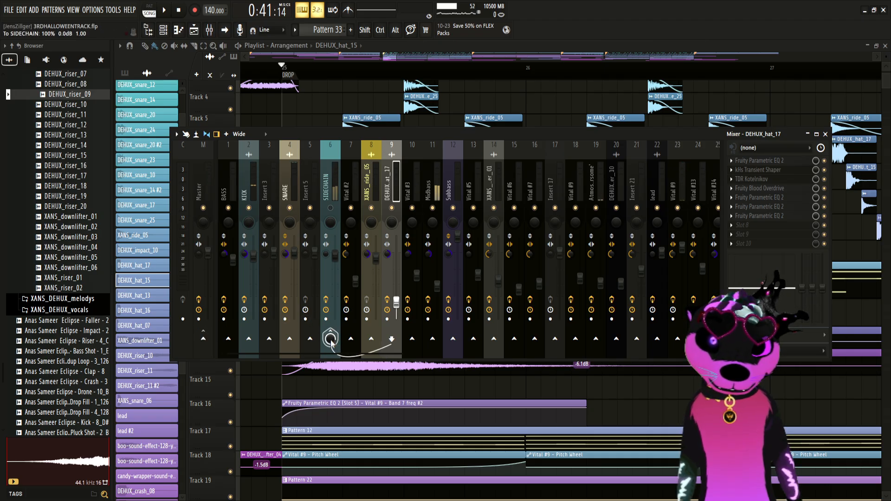
{"action": "right_click", "coordinate": [330, 208]}
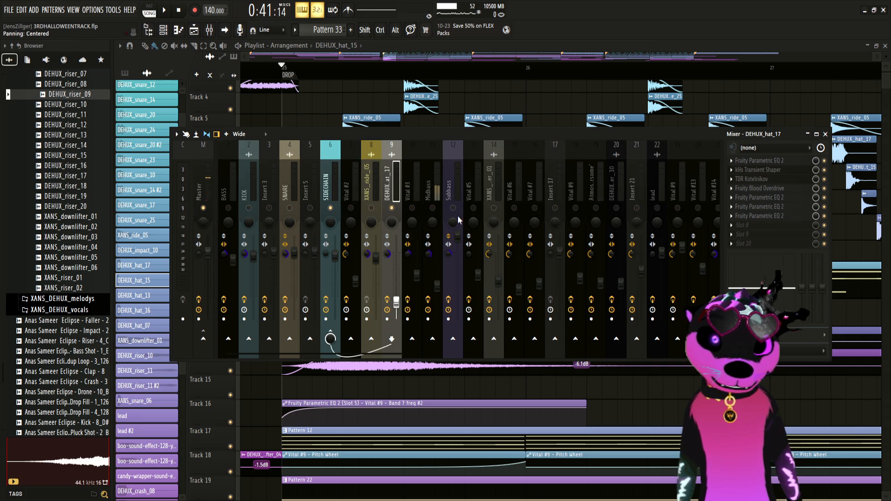
{"action": "key", "text": "space"}
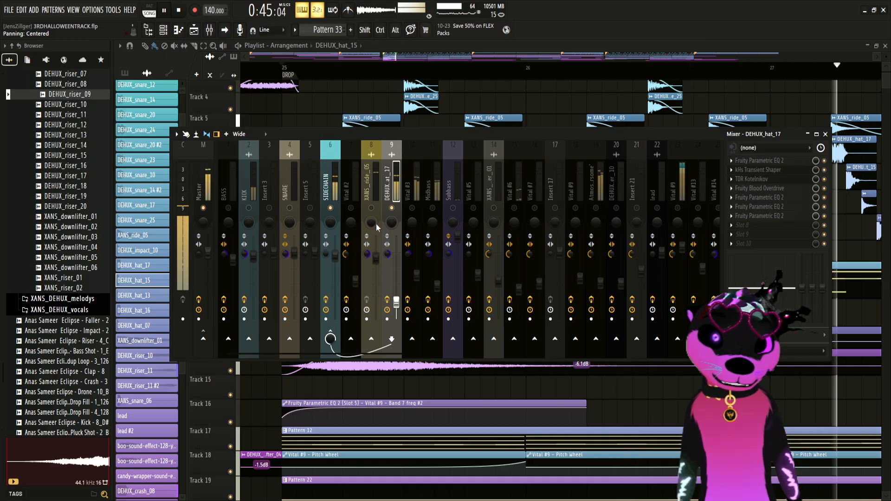
Step: Route the DEHUX_hat_17 track to the Master instead of SIDECHAIN and play the drop
{"action": "left_click", "coordinate": [330, 339]}
{"action": "key", "text": "space"}
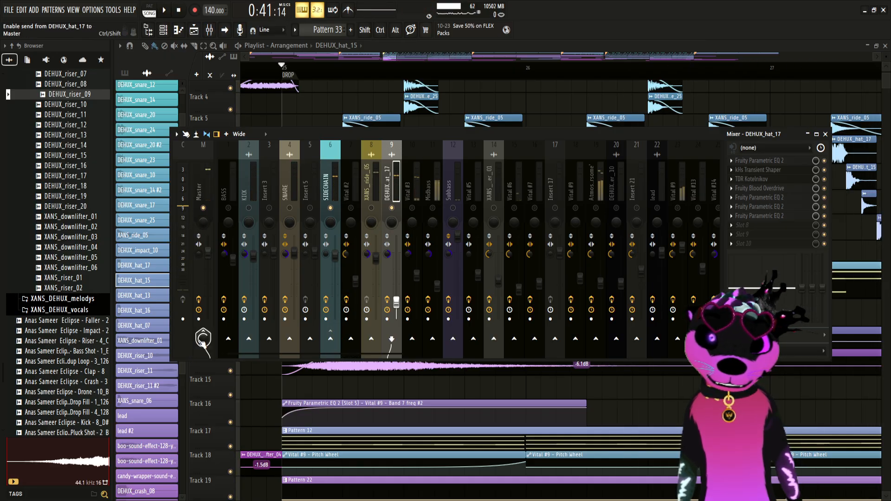
{"action": "key", "text": "space"}
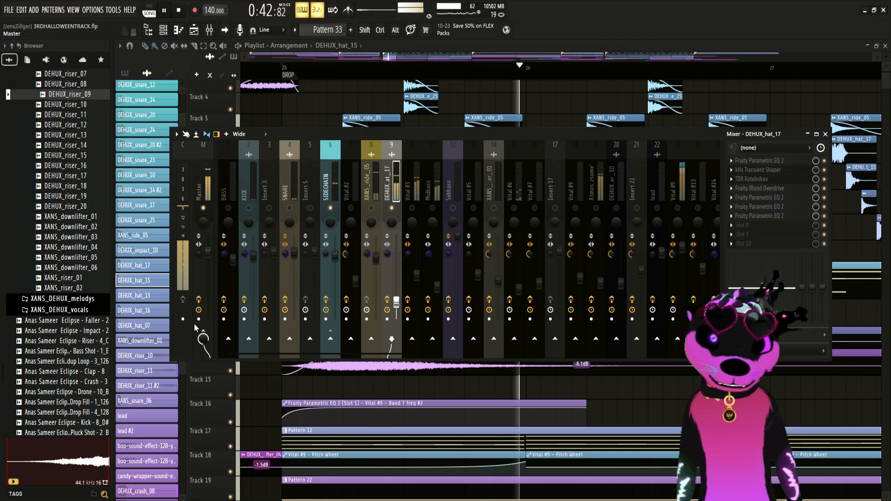
{"action": "key", "text": "space"}
Step: Route the DEHUX_hat_17 track back to SIDECHAIN, add KICK and SNARE to the audible tracks and play the drop
{"action": "left_click", "coordinate": [330, 339]}
{"action": "key", "text": "space"}
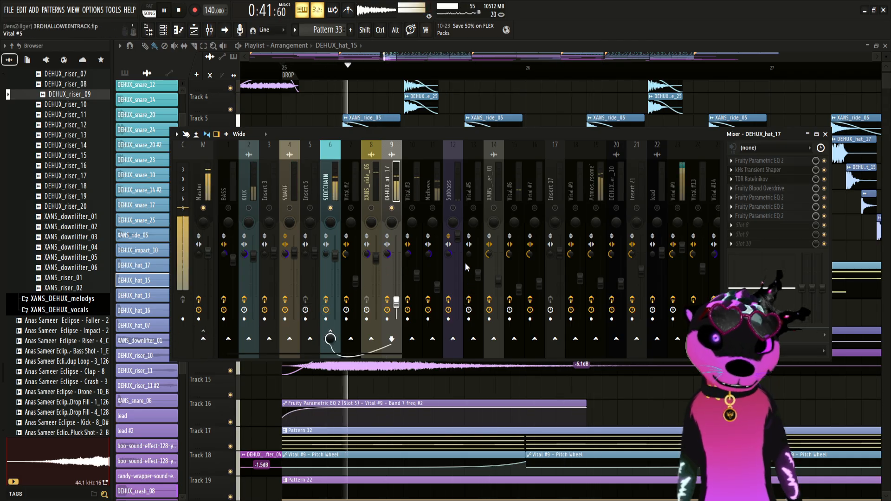
{"action": "key", "text": "space"}
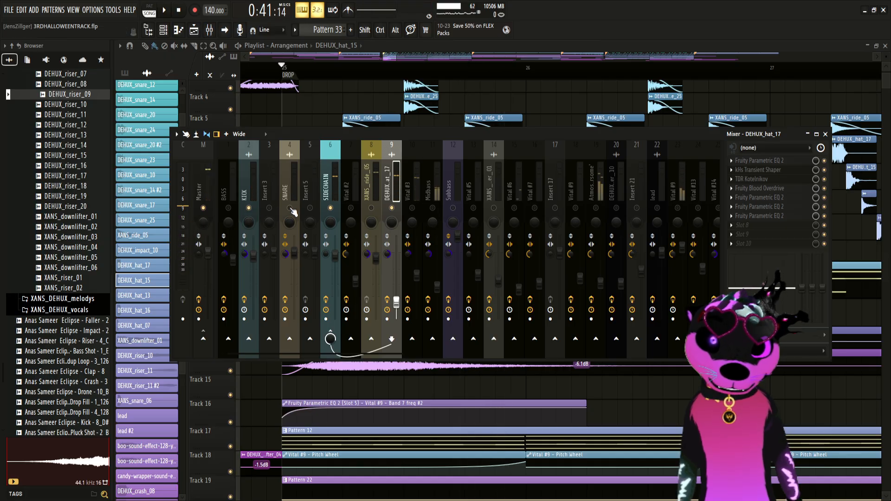
{"action": "key", "text": "space"}
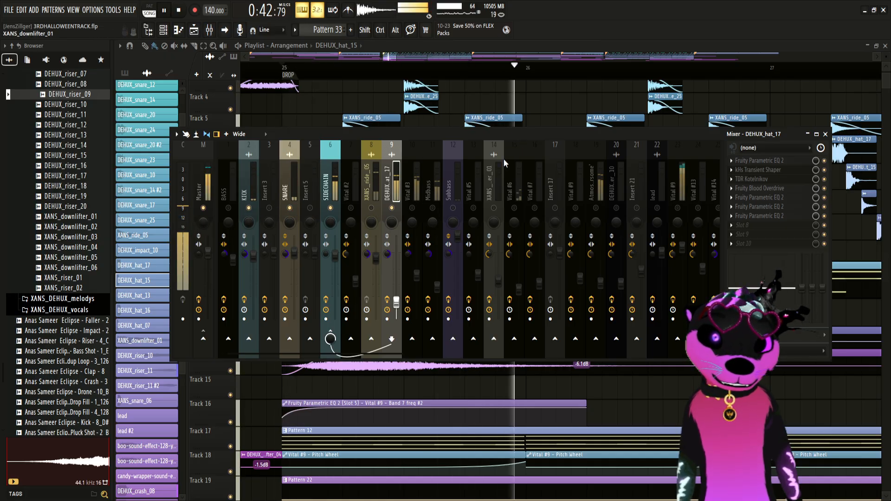
{"action": "key", "text": "space"}
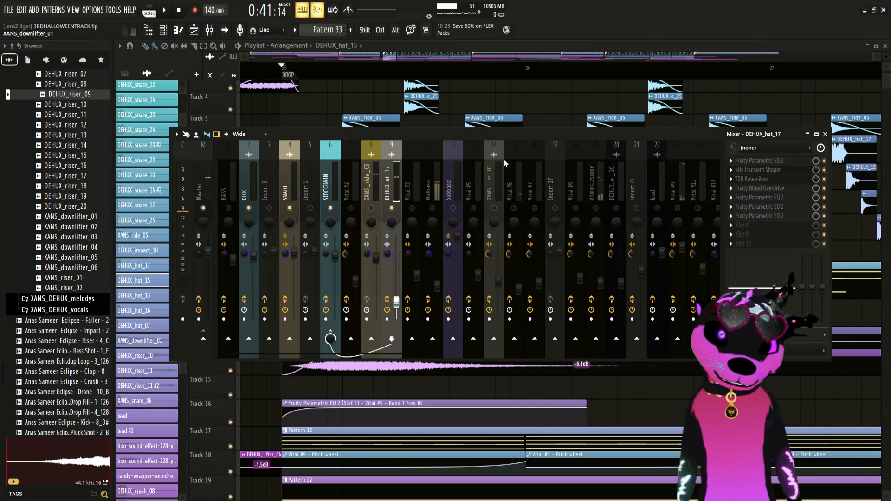
{"action": "key", "text": "space"}
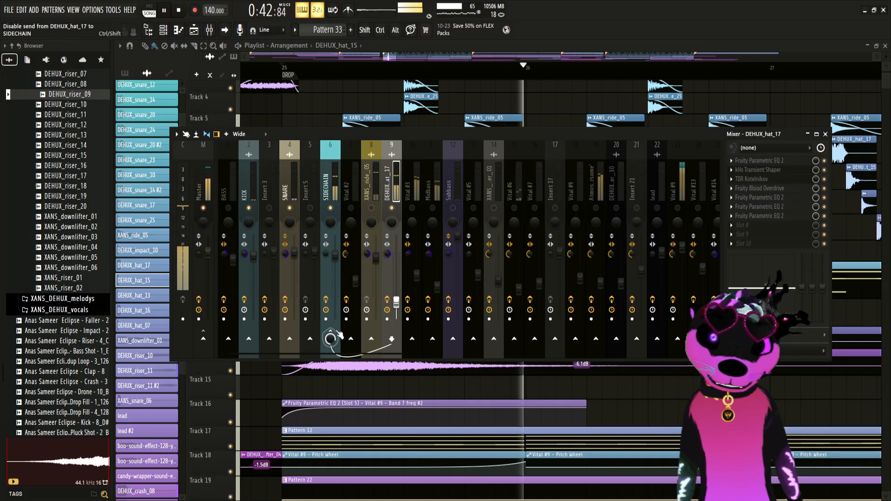
{"action": "key", "text": "space"}
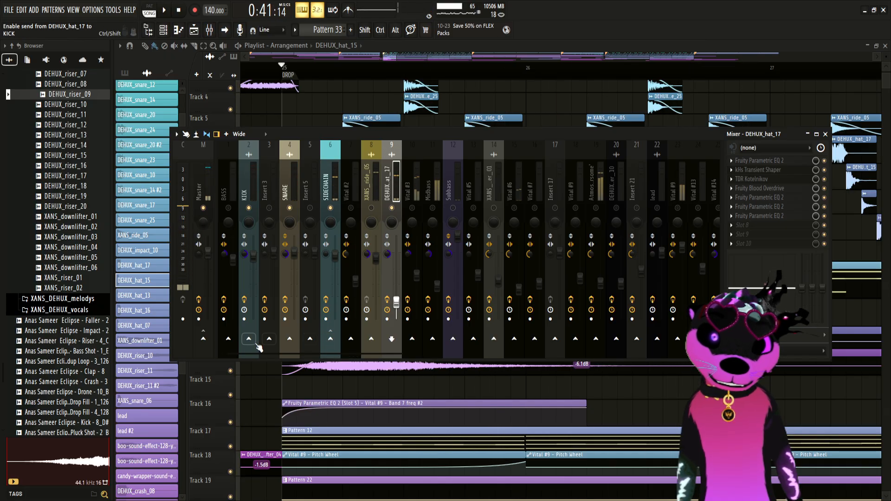
Step: Send the DEHUX_hat_17 track straight to the Master and play the drop with KICK and SNARE audible
{"action": "left_click", "coordinate": [208, 337]}
{"action": "key", "text": "space"}
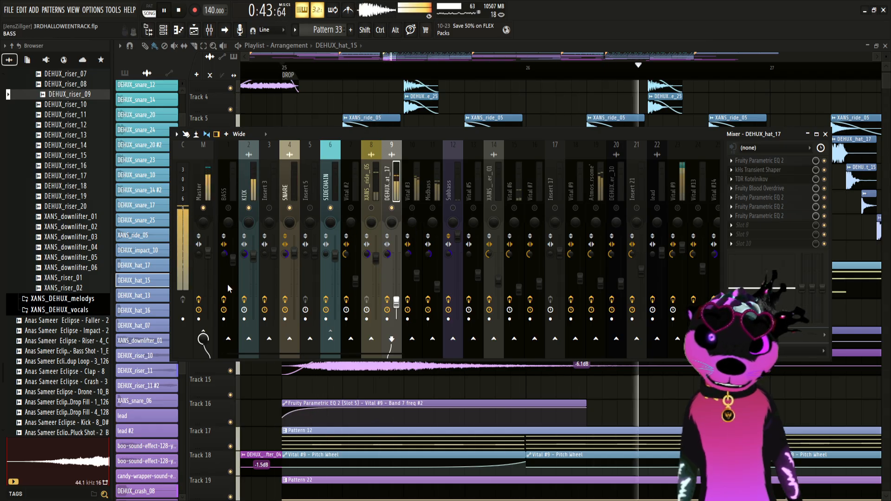
{"action": "key", "text": "space"}
{"action": "left_click", "coordinate": [203, 331]}
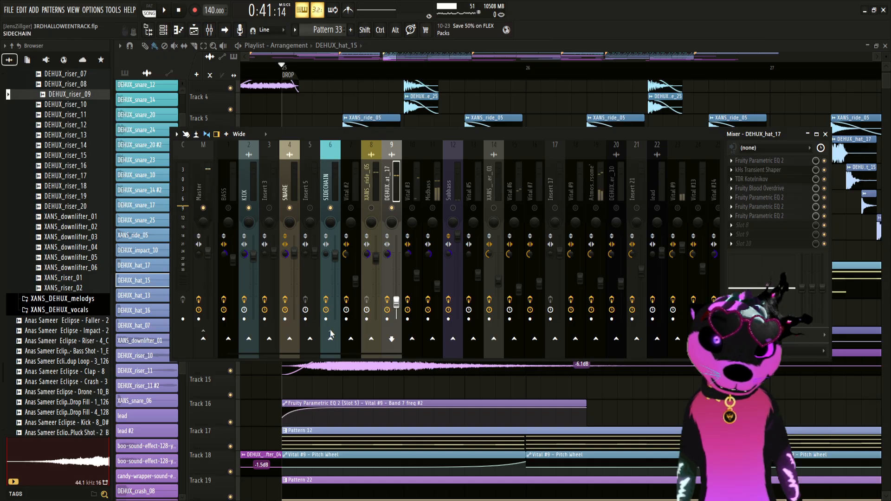
Step: Restore the DEHUX_hat_17 track's send to SIDECHAIN and play the drop with KICK and SNARE audible
{"action": "left_click", "coordinate": [330, 337]}
{"action": "key", "text": "space"}
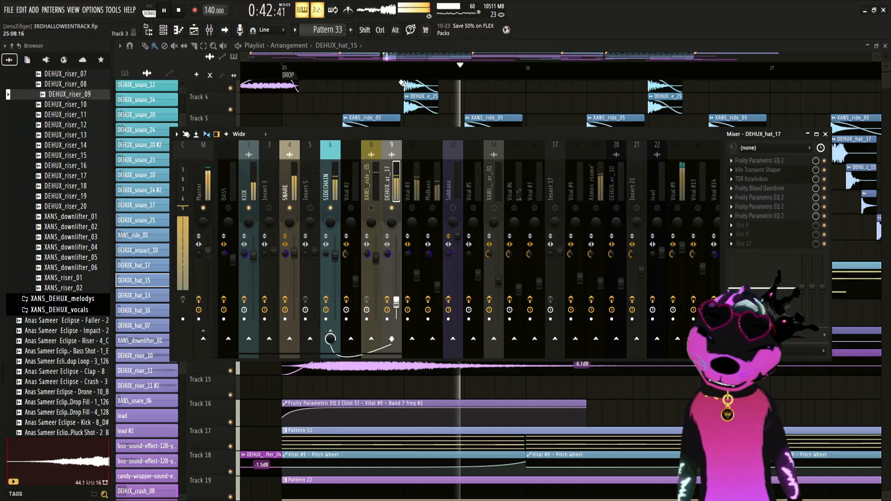
{"action": "key", "text": "space"}
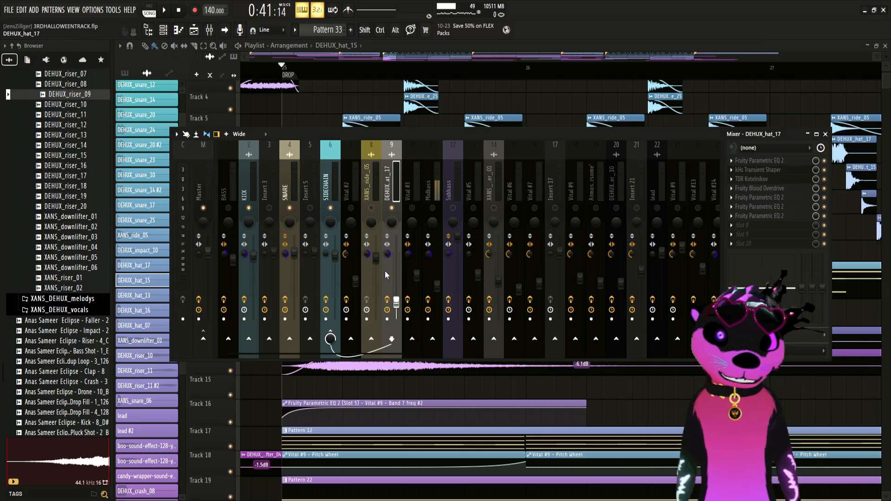
Step: Unmute all mixer tracks except SIDECHAIN, save the project and close the mixer
{"action": "right_click", "coordinate": [308, 208]}
{"action": "right_click", "coordinate": [308, 209]}
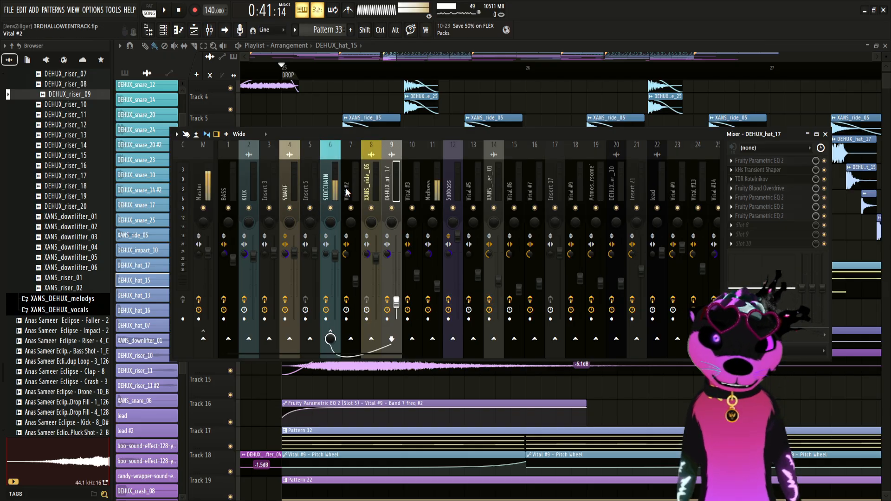
{"action": "left_click", "coordinate": [330, 208]}
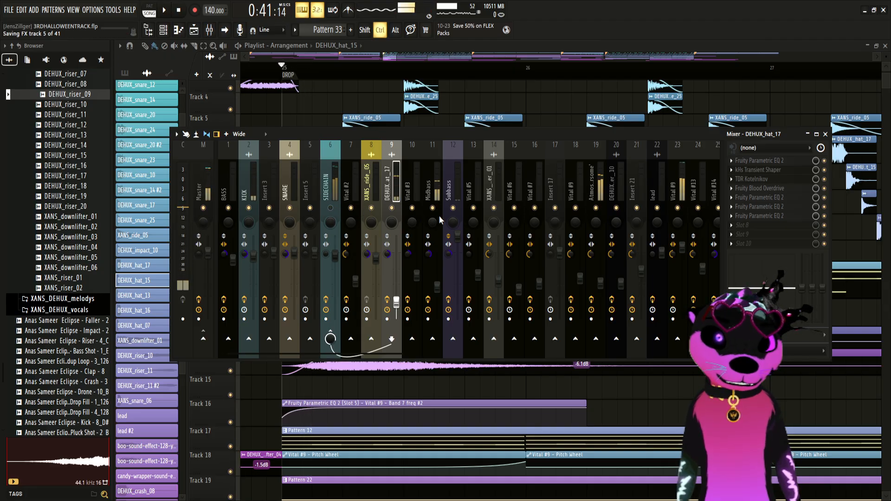
{"action": "left_click_drag", "start_coordinate": [423, 137], "coordinate": [400, 152]}
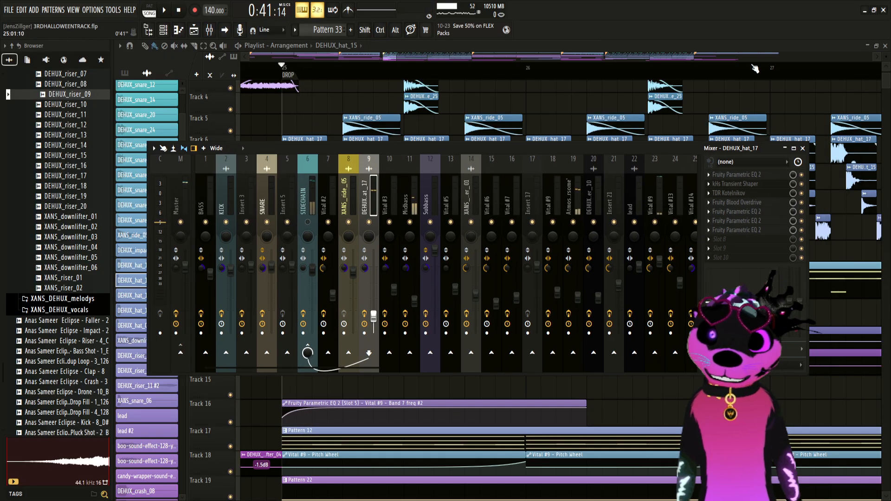
{"action": "left_click", "coordinate": [803, 148]}
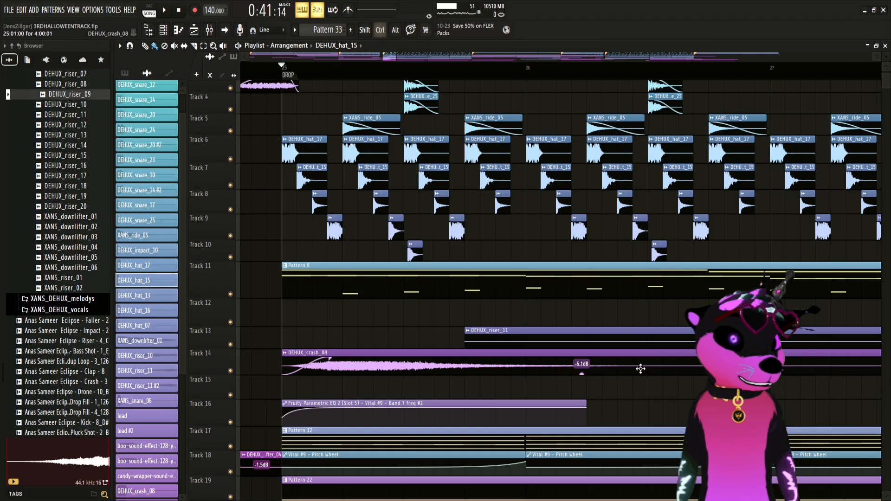
Step: Select the drop's Pattern 12 clip, show its channels and play it in pattern mode
{"action": "scroll", "coordinate": [650, 367], "scroll_direction": "down", "scroll_amount": 8}
{"action": "scroll", "coordinate": [623, 353], "scroll_direction": "up", "scroll_amount": 5}
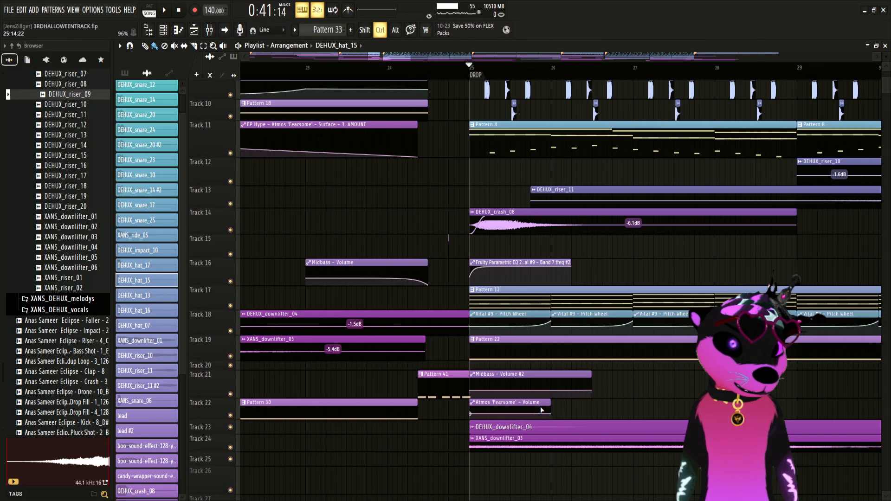
{"action": "left_click", "coordinate": [439, 316]}
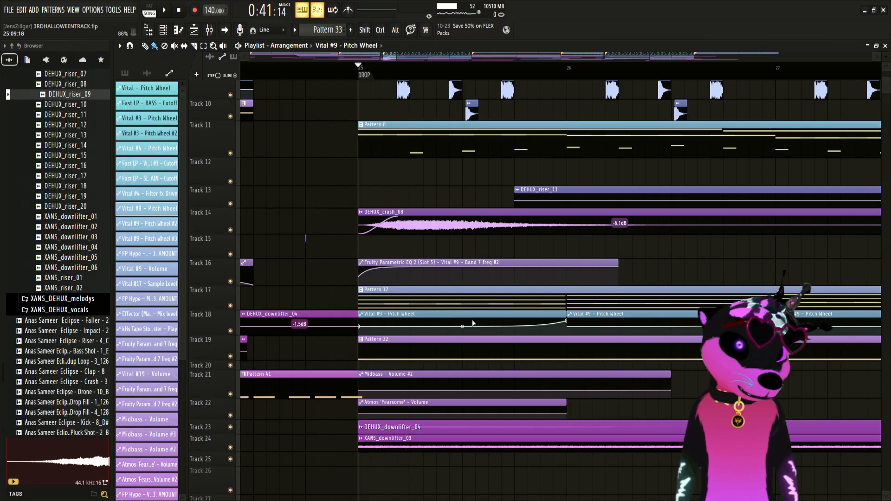
{"action": "left_click", "coordinate": [464, 289]}
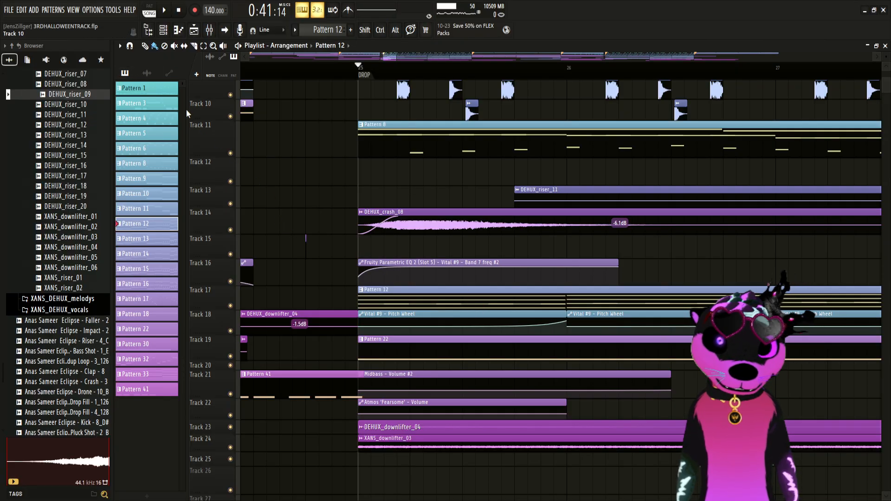
{"action": "left_click", "coordinate": [162, 30]}
{"action": "left_click", "coordinate": [149, 7]}
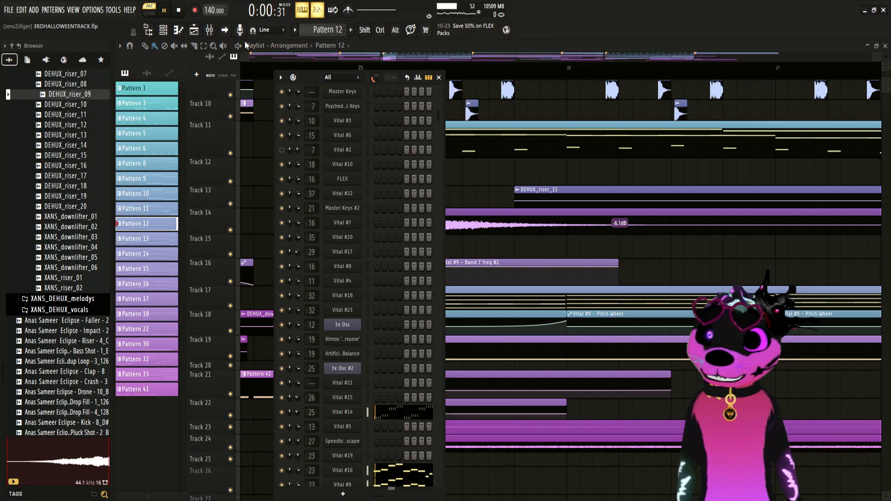
Step: Unmute the SIDECHAIN mixer track, play Pattern 12 and mute the Midbass track
{"action": "left_click", "coordinate": [209, 30]}
{"action": "key", "text": "space"}
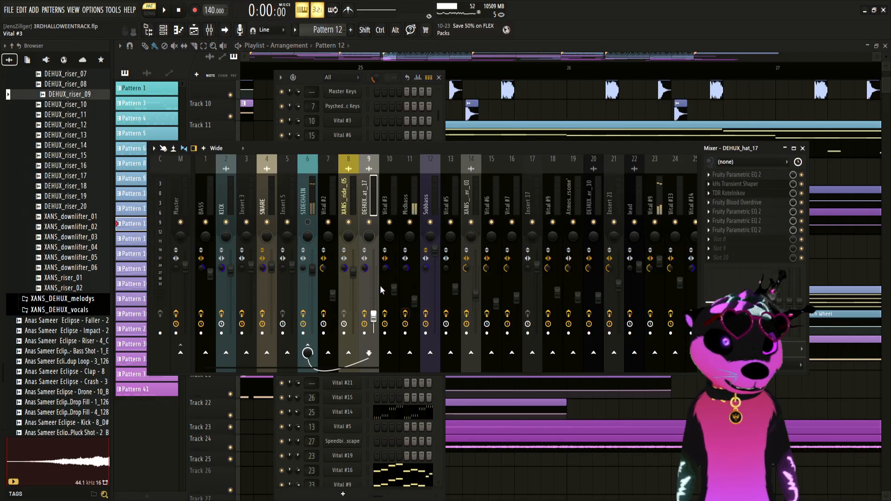
{"action": "left_click", "coordinate": [313, 229]}
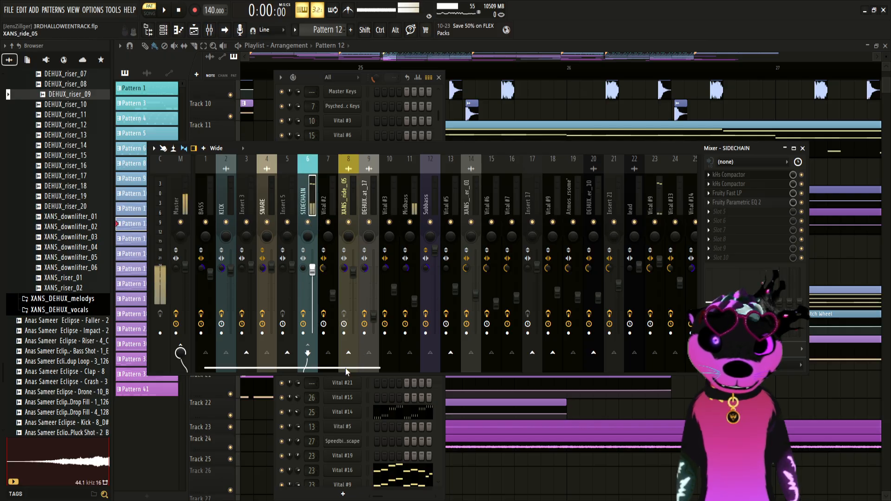
{"action": "scroll", "coordinate": [346, 371], "scroll_direction": "right", "scroll_amount": 3}
{"action": "key", "text": "space"}
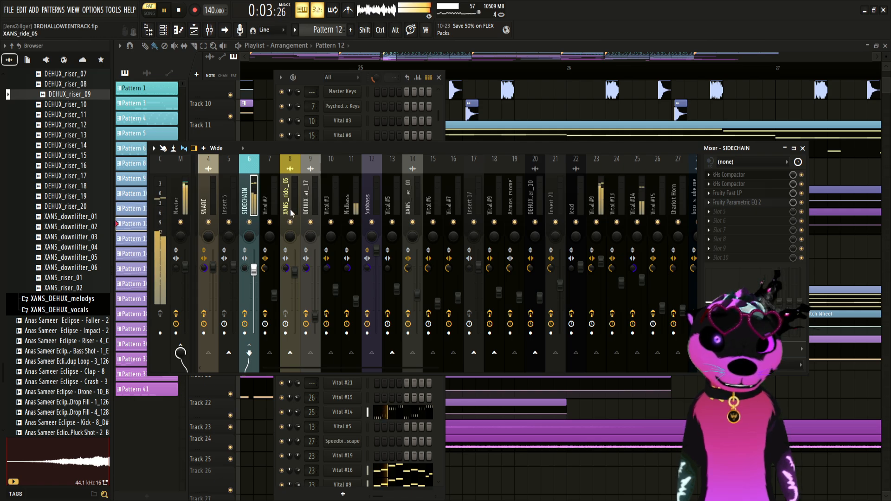
{"action": "left_click", "coordinate": [350, 223]}
{"action": "left_click_drag", "start_coordinate": [327, 368], "coordinate": [357, 368]}
Step: Play Pattern 12 in pattern mode with the channel rack and the Vital #9 mixer track displayed
{"action": "left_click", "coordinate": [502, 69]}
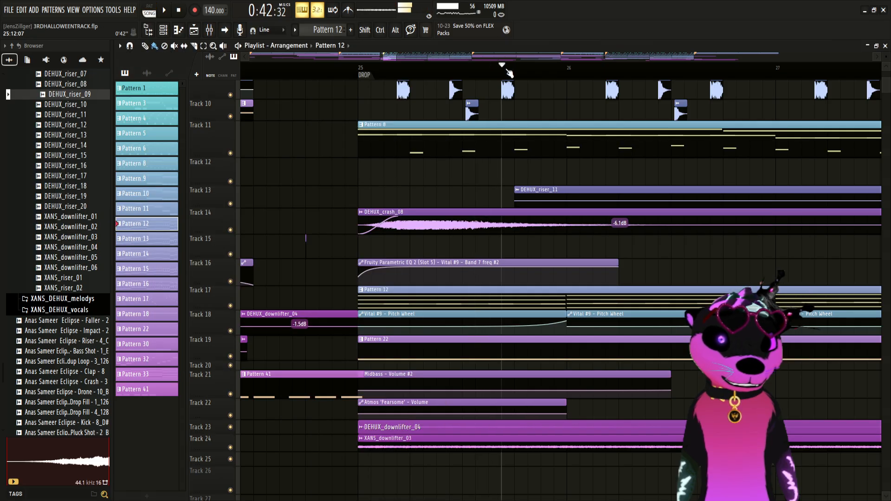
{"action": "key", "text": "l"}
{"action": "key", "text": "space"}
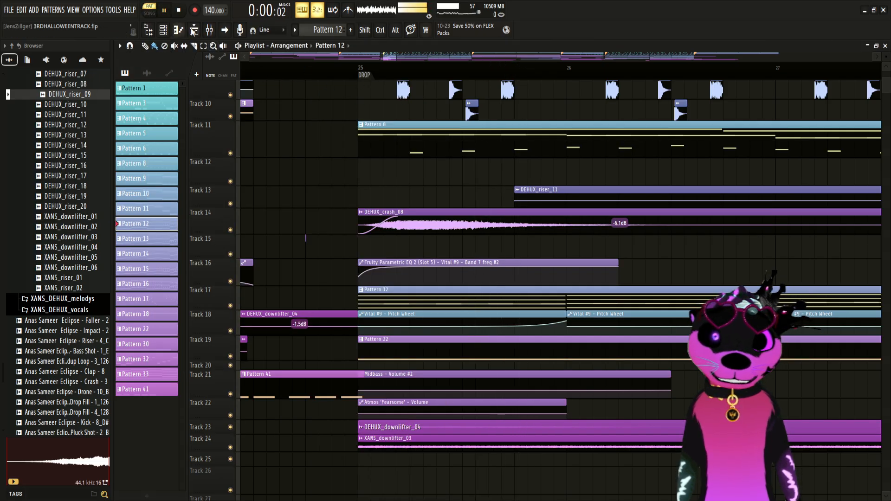
{"action": "left_click", "coordinate": [163, 30]}
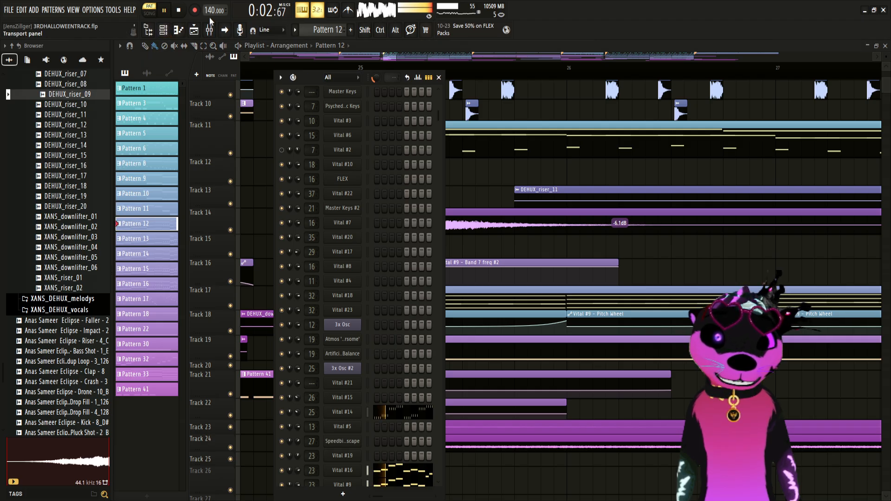
{"action": "left_click", "coordinate": [210, 30]}
{"action": "left_click", "coordinate": [557, 209]}
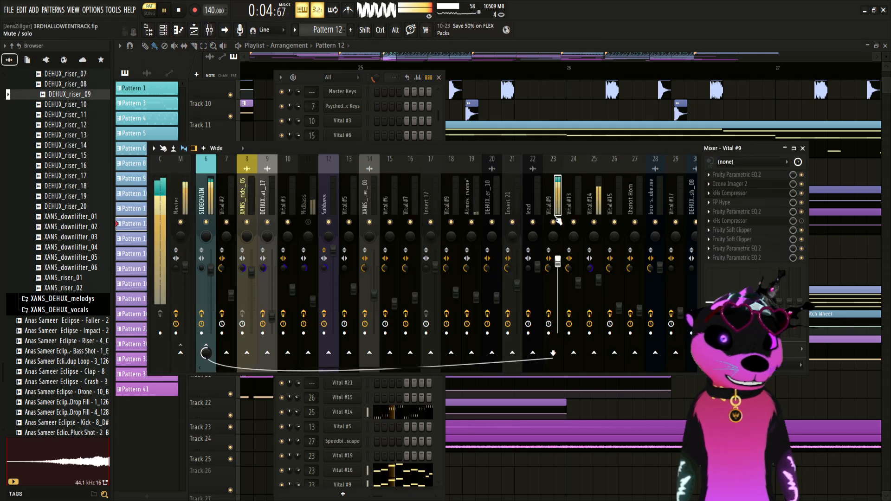
{"action": "key", "text": "space"}
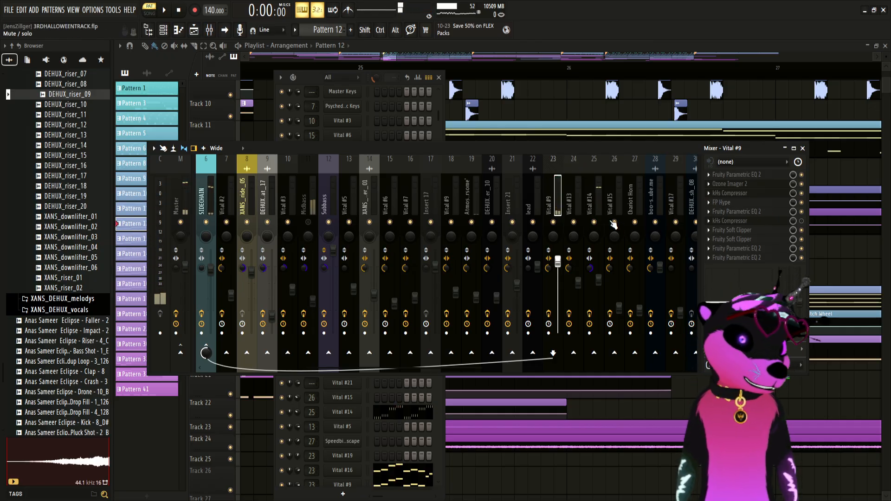
Step: Raise the frequency of low-cut band 1 in Vital #9's first Fruity Parametric EQ 2, check the curve enlarged and close the EQ
{"action": "left_click", "coordinate": [759, 176]}
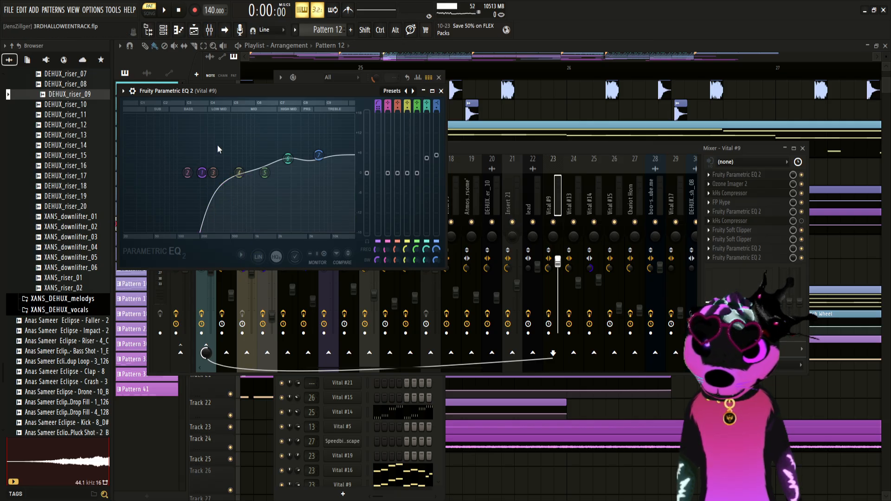
{"action": "left_click_drag", "start_coordinate": [202, 173], "coordinate": [219, 172]}
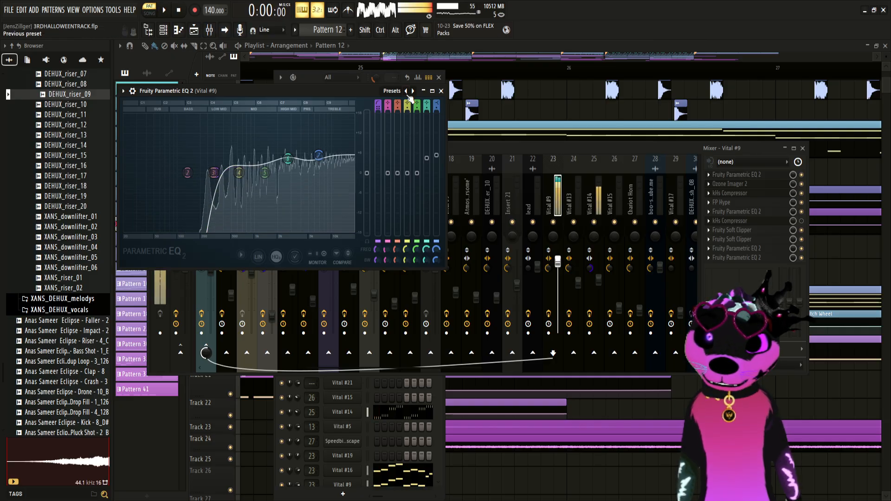
{"action": "left_click", "coordinate": [432, 91]}
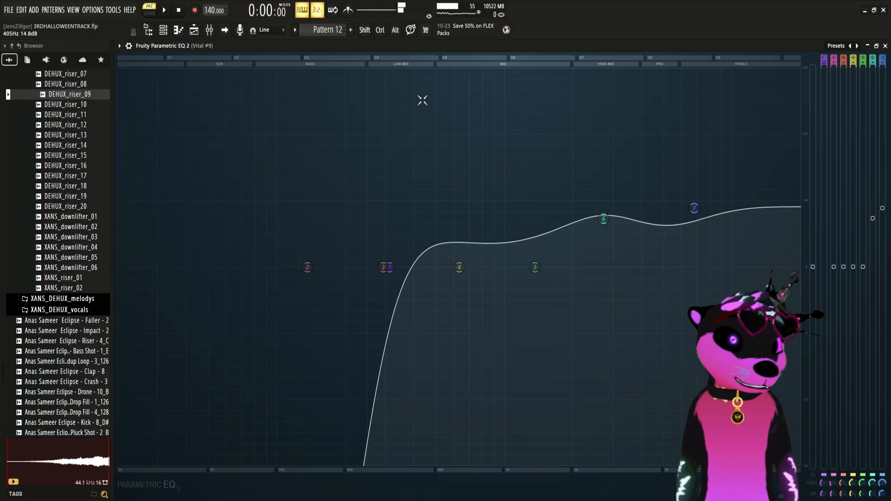
{"action": "left_click", "coordinate": [876, 46]}
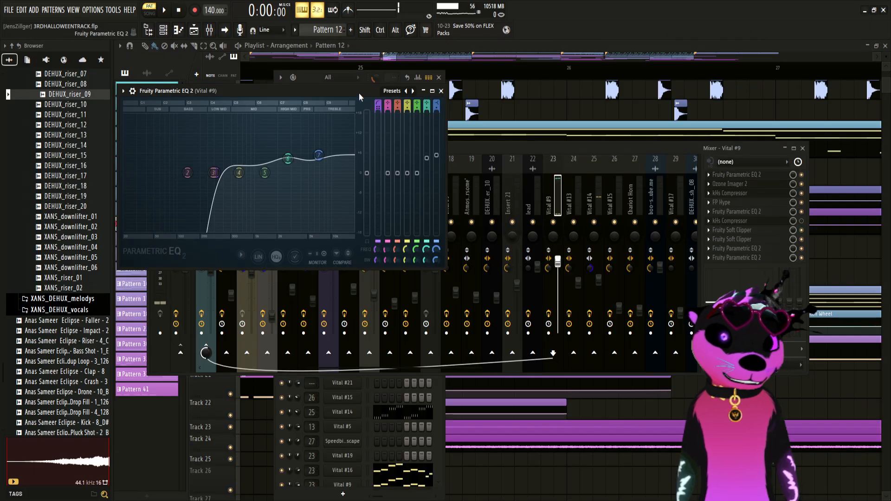
{"action": "left_click_drag", "start_coordinate": [358, 93], "coordinate": [412, 141]}
{"action": "left_click", "coordinate": [496, 139]}
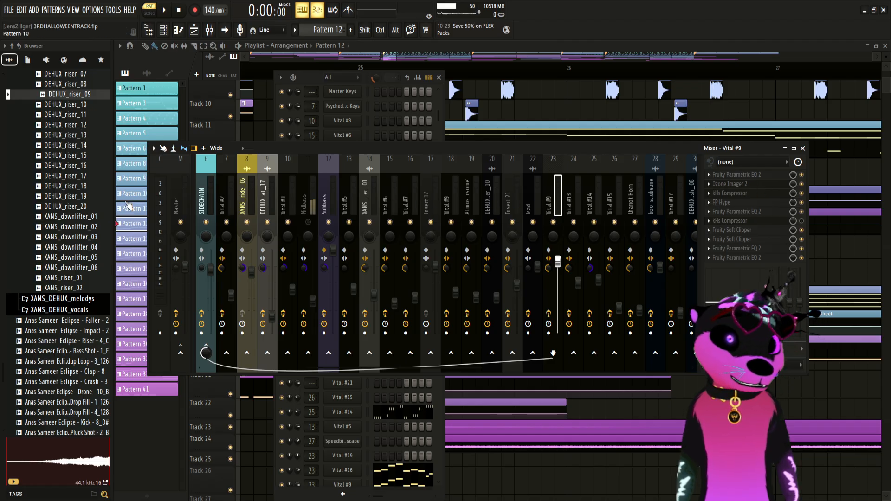
Step: Display the Master track's effects while playing Pattern 12 and return to the Vital #9 mixer track
{"action": "left_click", "coordinate": [184, 210]}
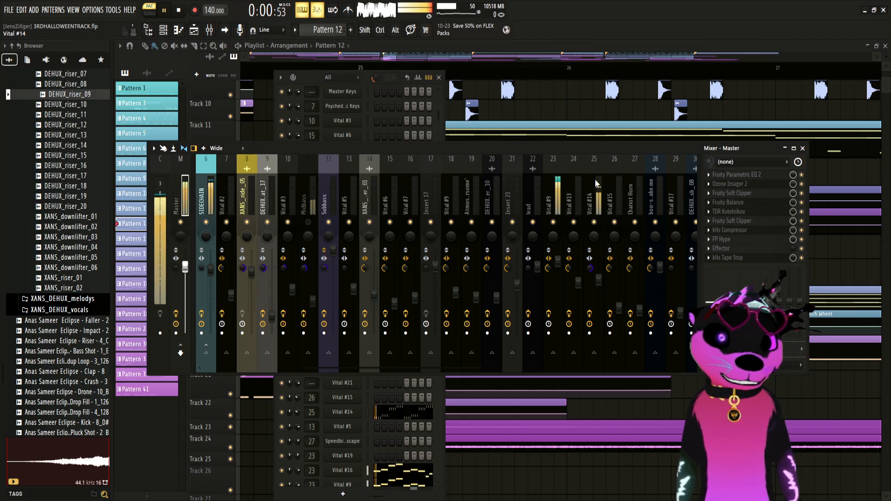
{"action": "left_click", "coordinate": [555, 198]}
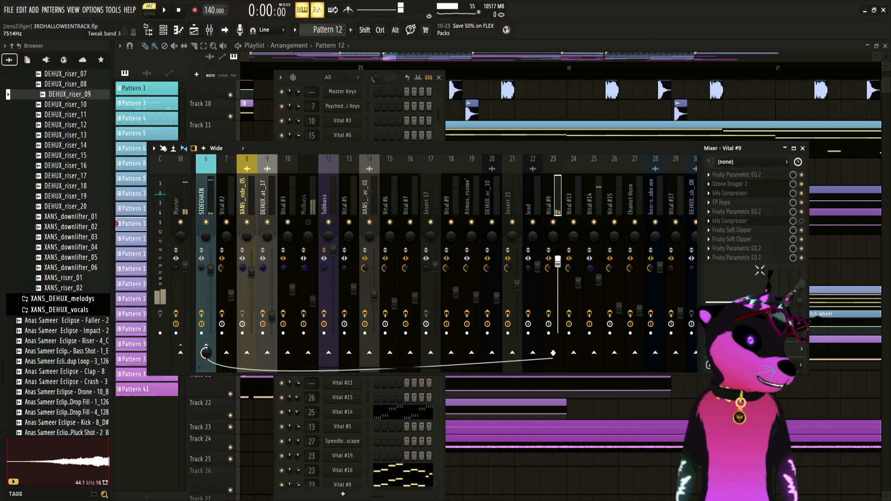
Step: Check the kHs Compressor on the Vital #14 mixer track, close it and return to the Vital #9 track's effects
{"action": "left_click", "coordinate": [595, 198]}
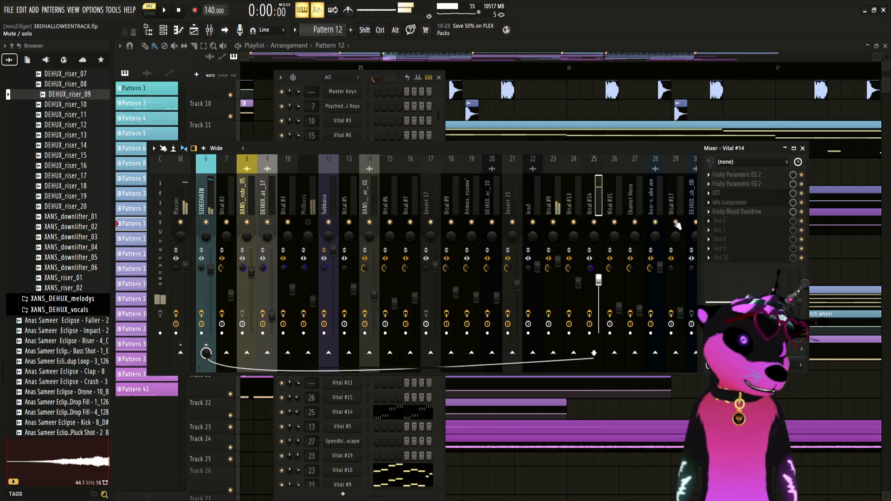
{"action": "left_click", "coordinate": [745, 203]}
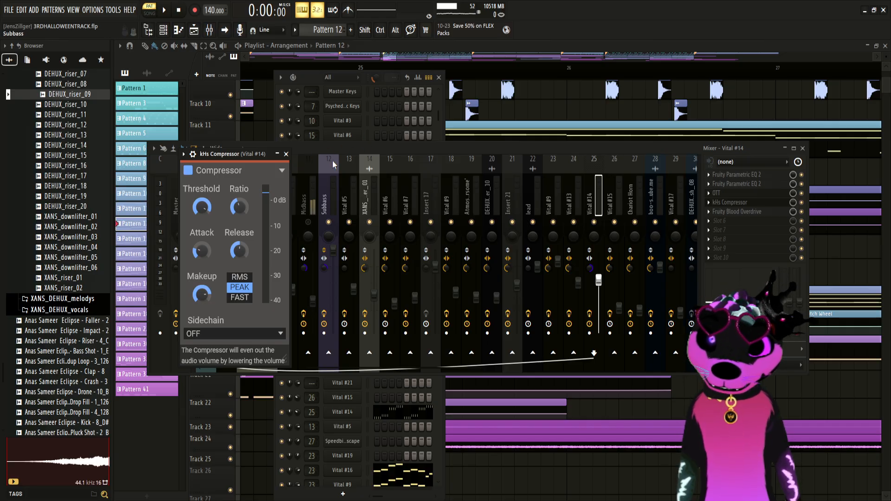
{"action": "left_click", "coordinate": [293, 153]}
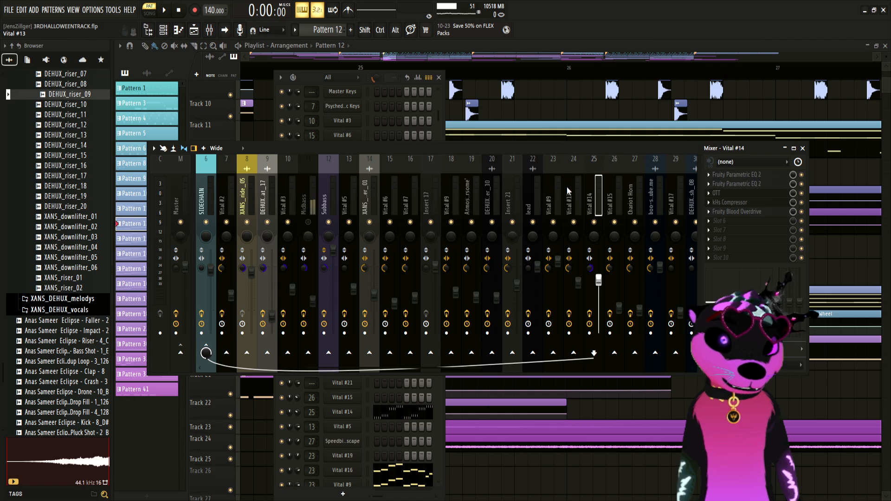
{"action": "left_click", "coordinate": [552, 200]}
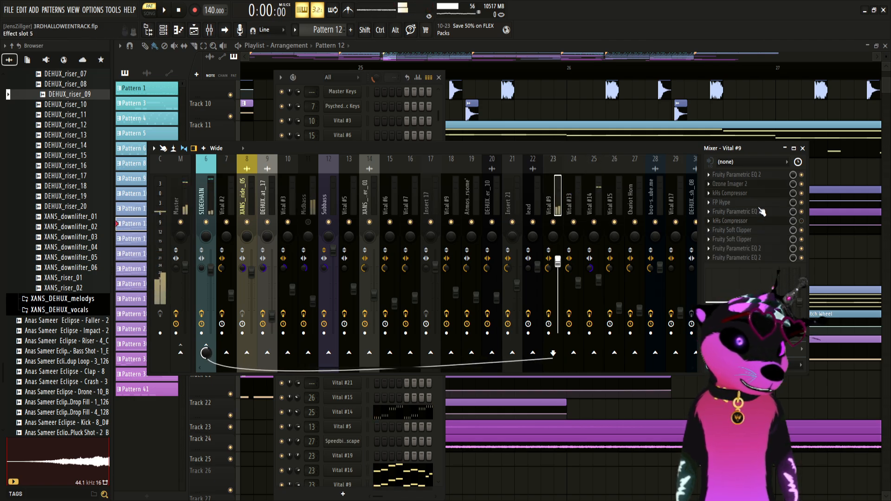
Step: Play Pattern 12 repeatedly, comparing Vital #9 with its Ozone Imager 2 and FP Hype effects bypassed and enabled
{"action": "left_click", "coordinate": [764, 185]}
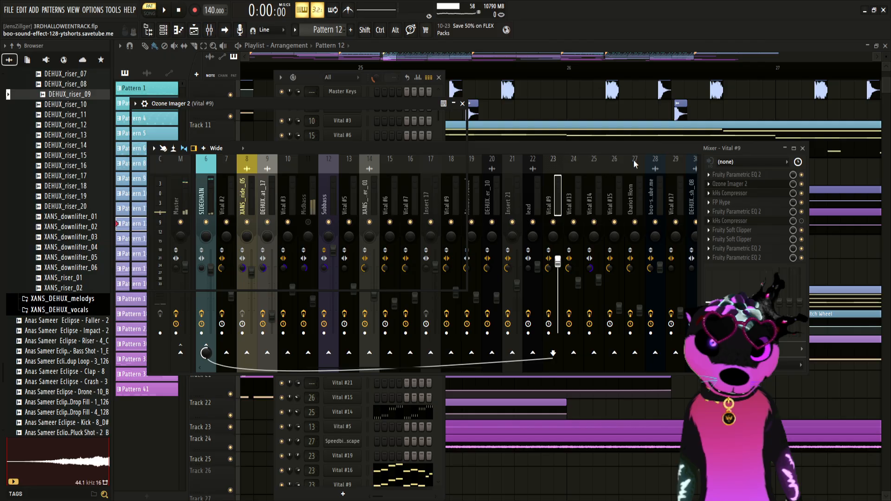
{"action": "key", "text": "space"}
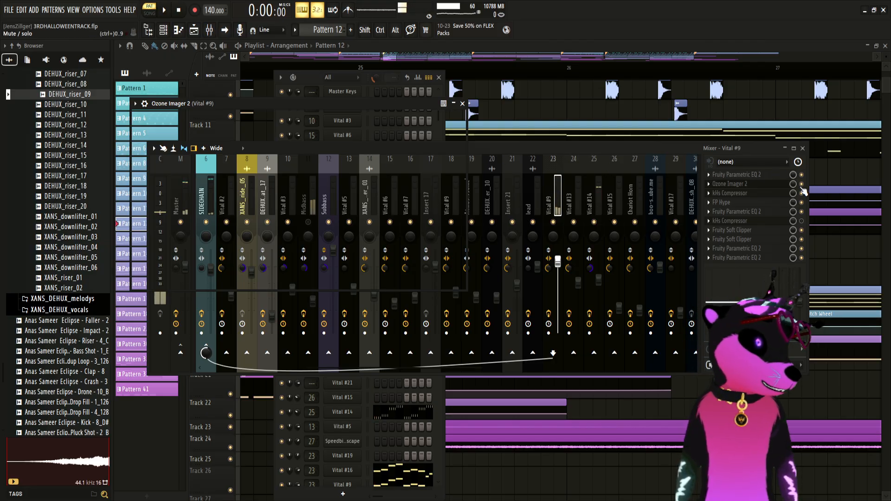
{"action": "key", "text": "space"}
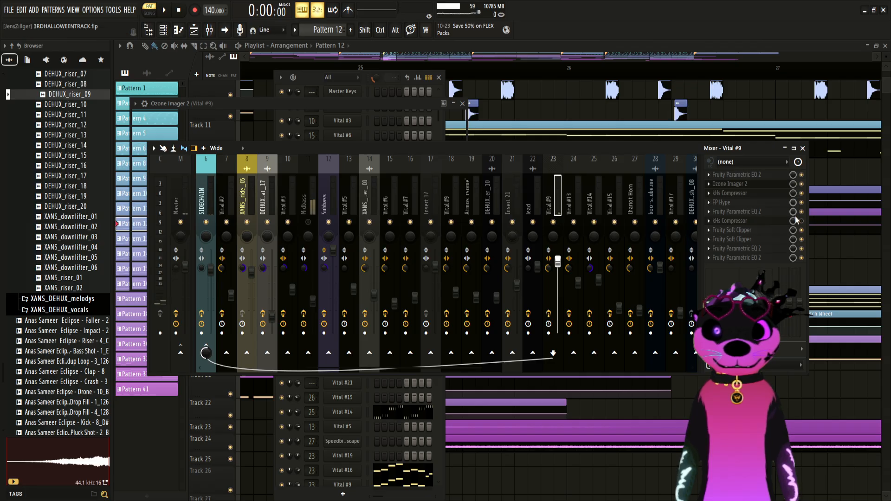
{"action": "key", "text": "space"}
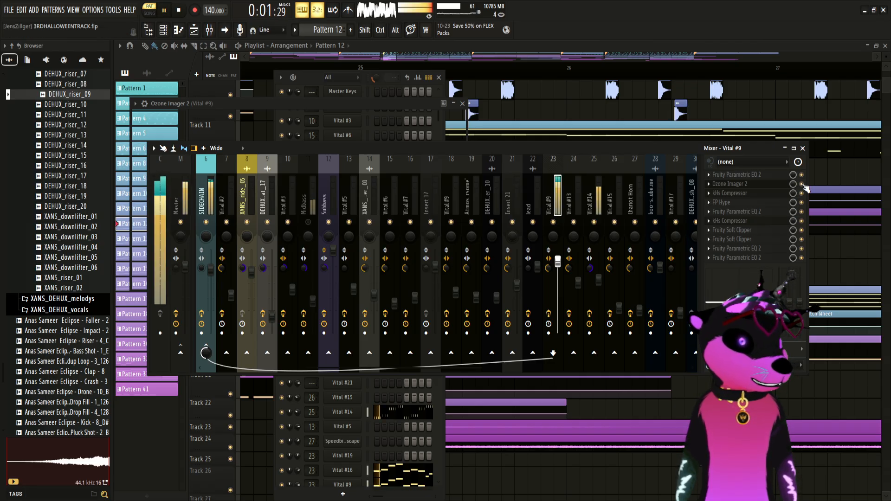
{"action": "key", "text": "space"}
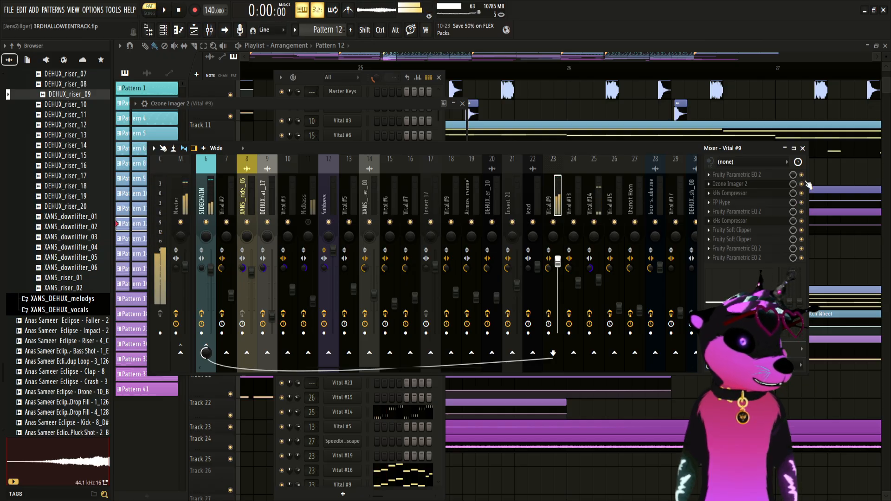
{"action": "key", "text": "space"}
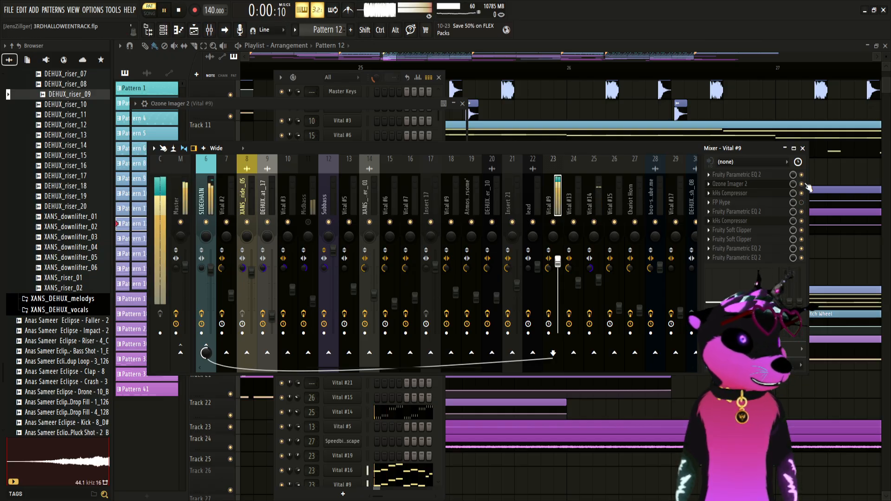
{"action": "key", "text": "space"}
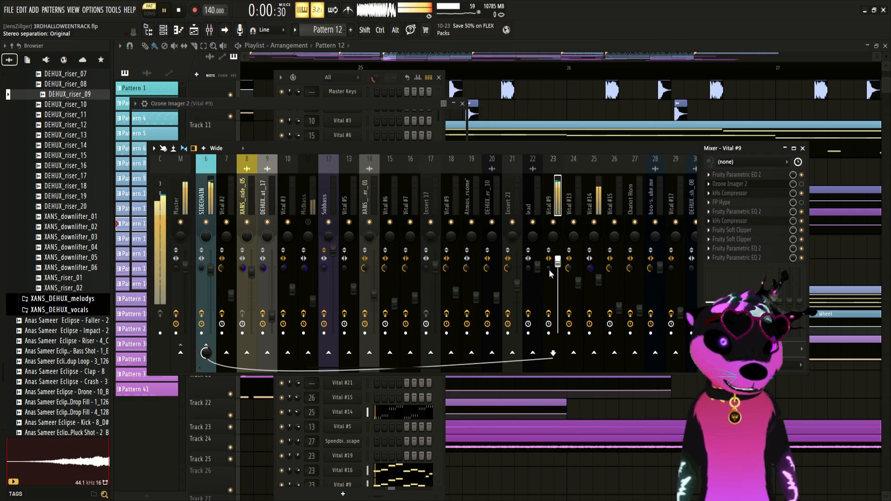
{"action": "left_click_drag", "start_coordinate": [549, 270], "coordinate": [550, 297]}
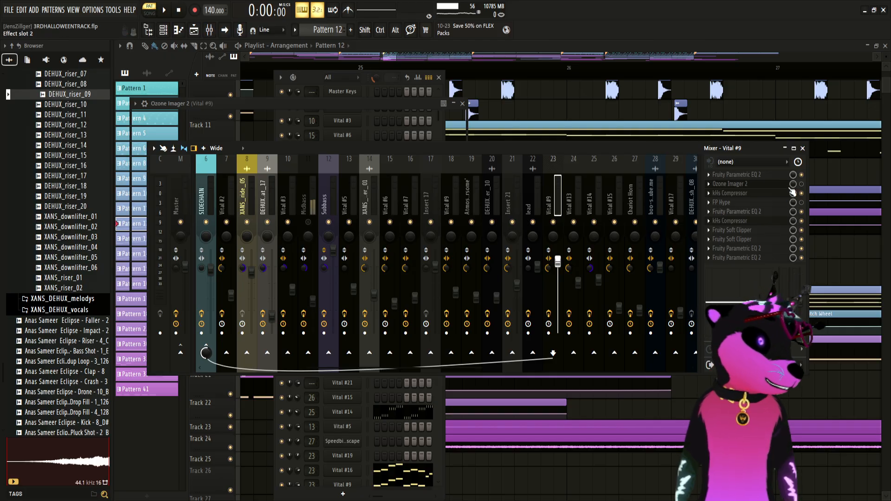
{"action": "left_click", "coordinate": [802, 203]}
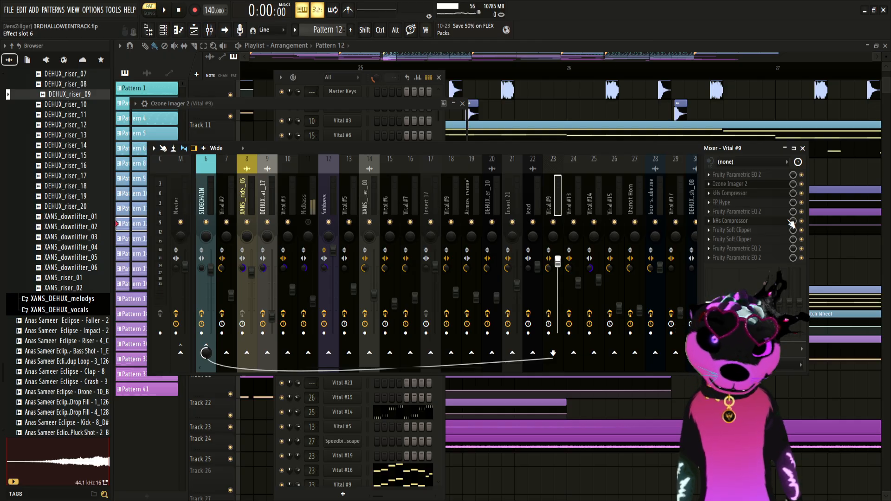
Step: Examine the Ozone Imager 2 and FP Hype plugins on the Vital #9 track and close both
{"action": "left_click", "coordinate": [737, 186]}
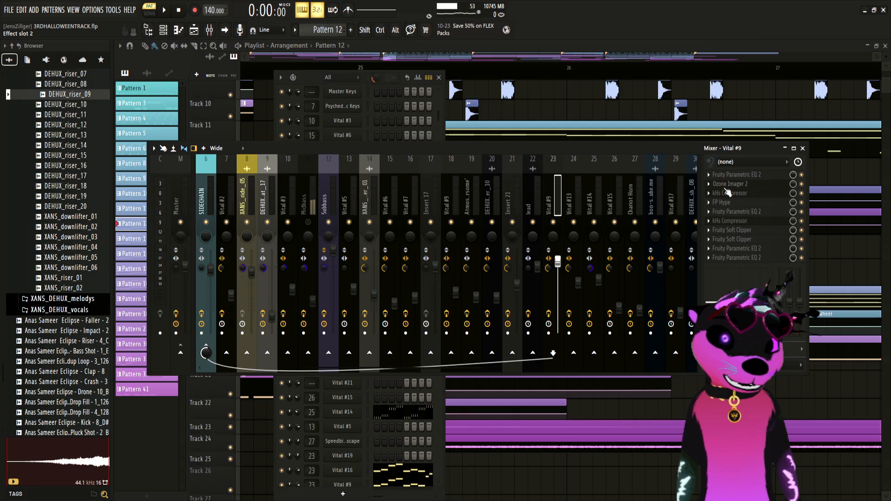
{"action": "left_click", "coordinate": [728, 188]}
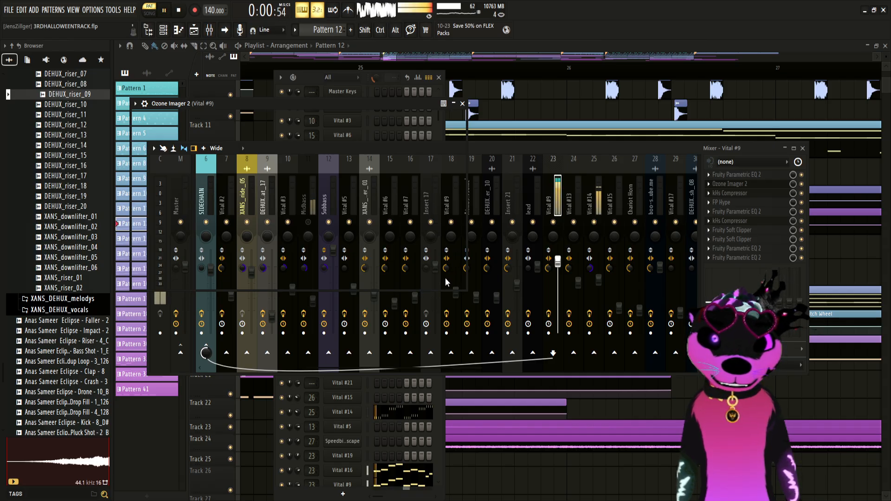
{"action": "left_click", "coordinate": [463, 103]}
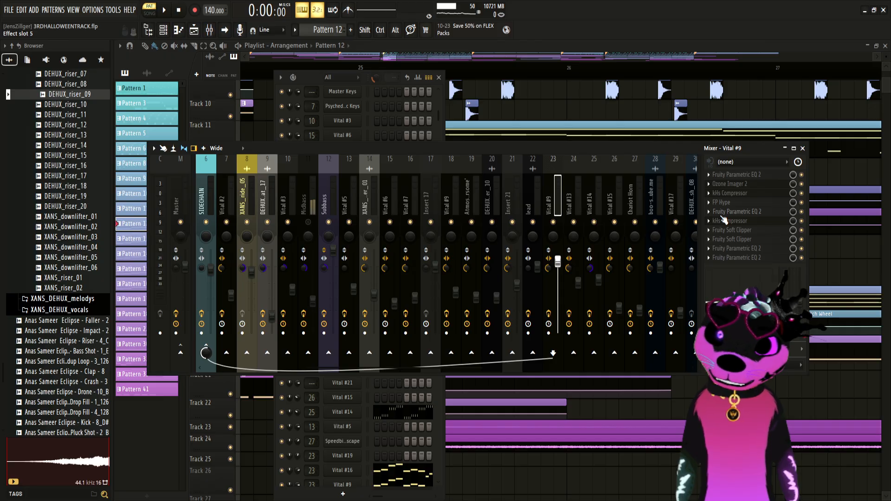
{"action": "left_click", "coordinate": [754, 198]}
{"action": "left_click", "coordinate": [253, 115]}
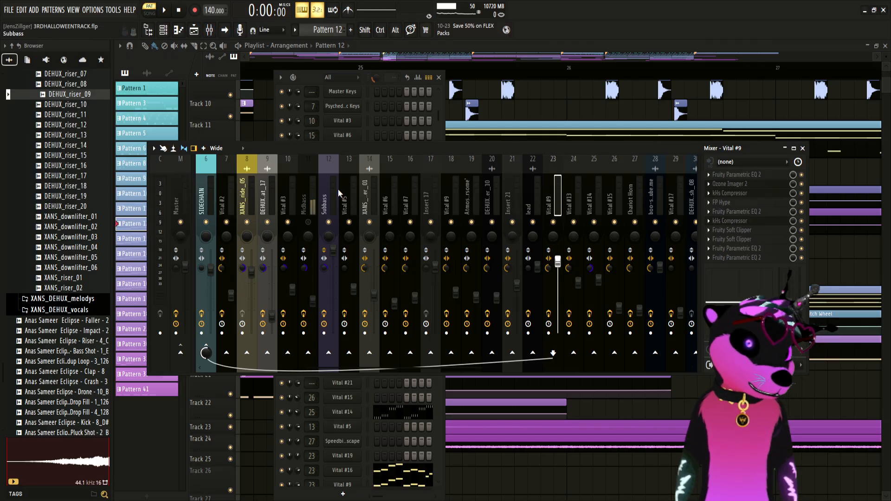
Step: Examine the kHs Transient Shaper on the DEHUX_hat_17 mixer track and close it
{"action": "left_click", "coordinate": [313, 193]}
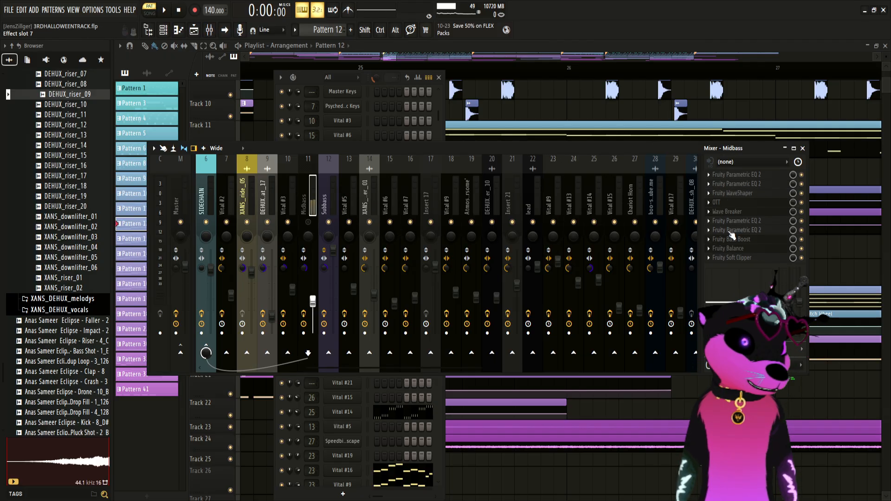
{"action": "left_click", "coordinate": [272, 190]}
{"action": "left_click", "coordinate": [723, 184]}
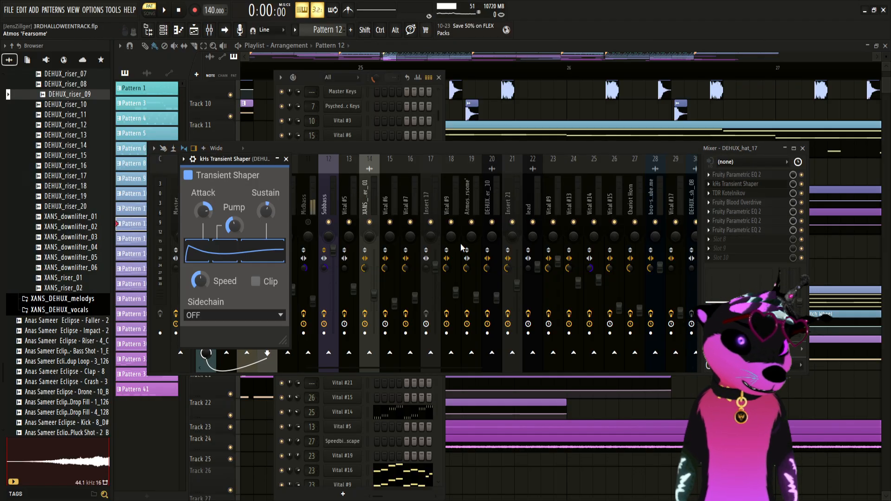
{"action": "left_click_drag", "start_coordinate": [231, 159], "coordinate": [285, 152]}
{"action": "left_click", "coordinate": [340, 153]}
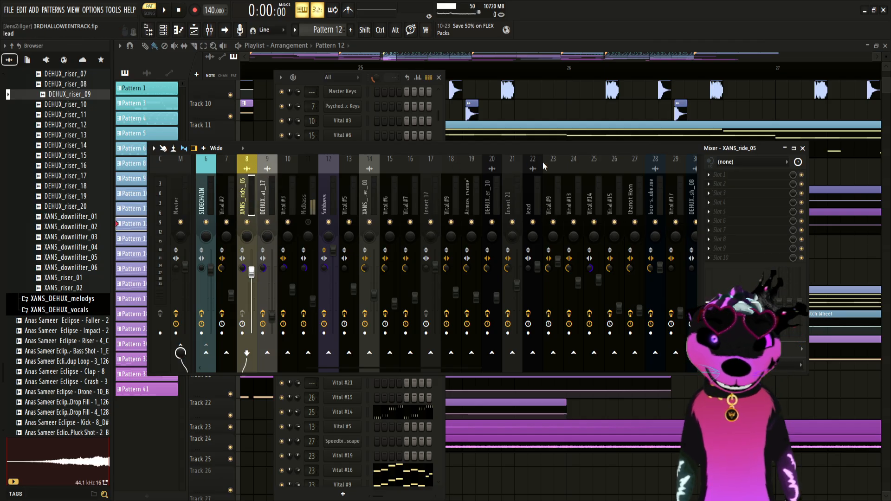
Step: Examine the Wave Breaker plugin on the Midbass mixer track and close it
{"action": "left_click", "coordinate": [306, 189]}
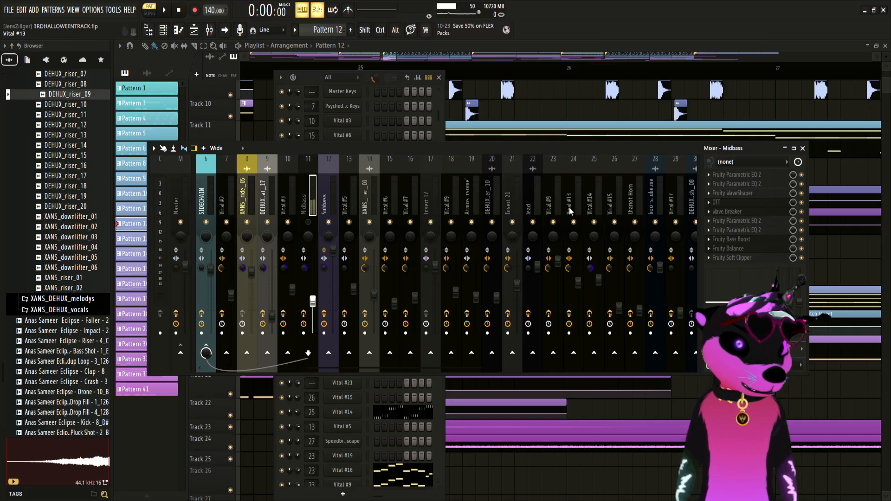
{"action": "left_click", "coordinate": [727, 212]}
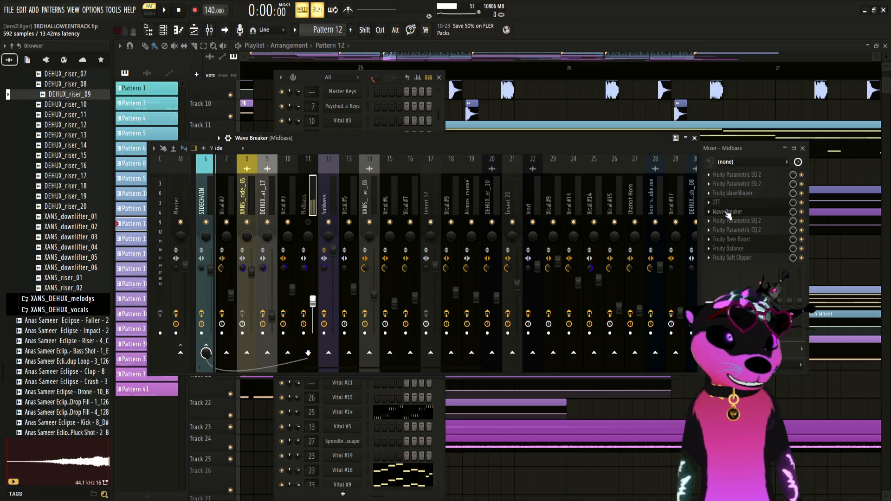
{"action": "left_click", "coordinate": [695, 138]}
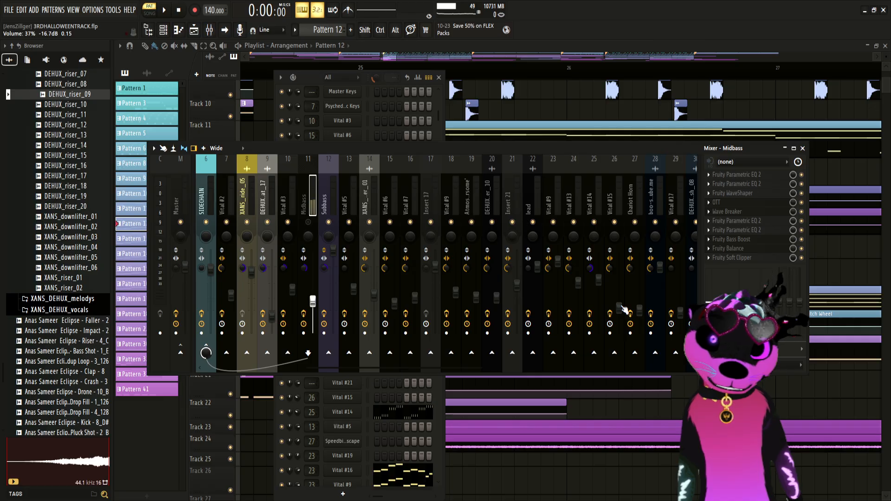
Step: Rename the Vital #9 synth on mixer track 23 as LEAD
{"action": "left_click", "coordinate": [450, 199]}
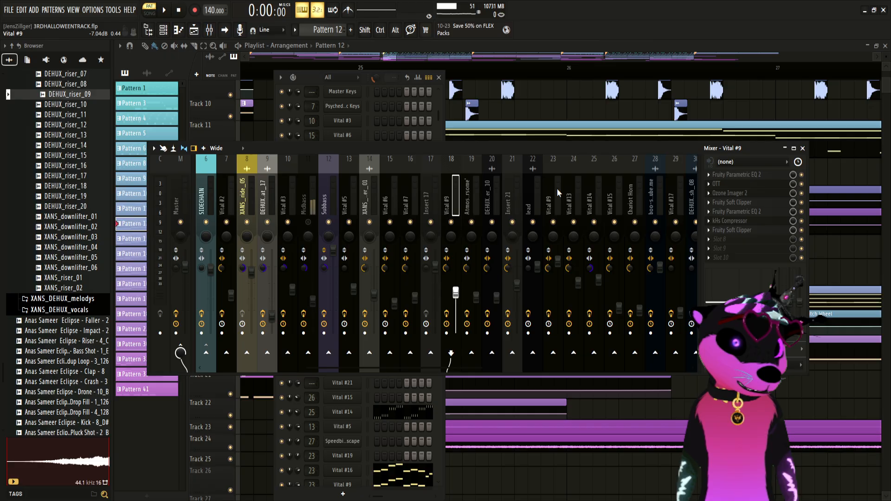
{"action": "left_click", "coordinate": [540, 200]}
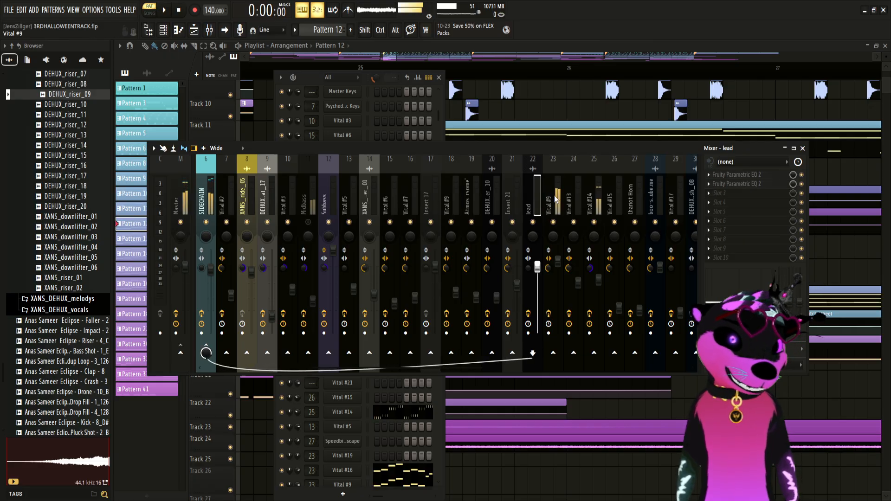
{"action": "left_click", "coordinate": [557, 199]}
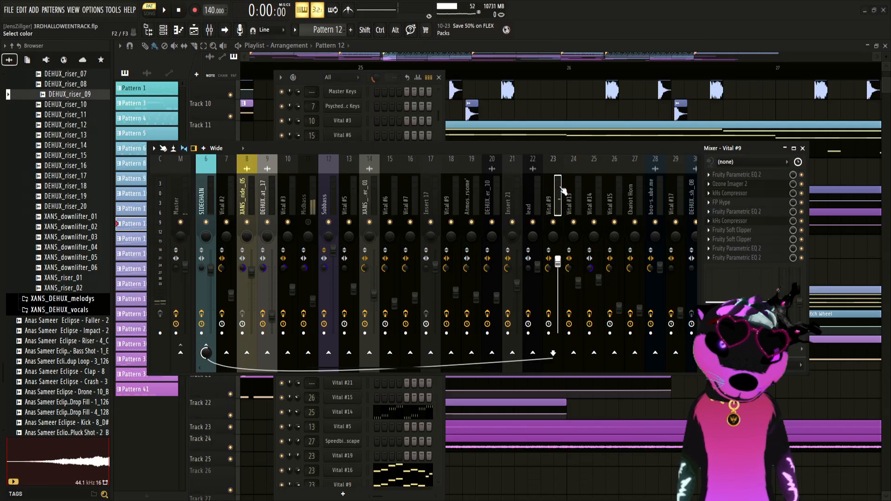
{"action": "type", "text": "LEAD"}
{"action": "key", "text": "Return"}
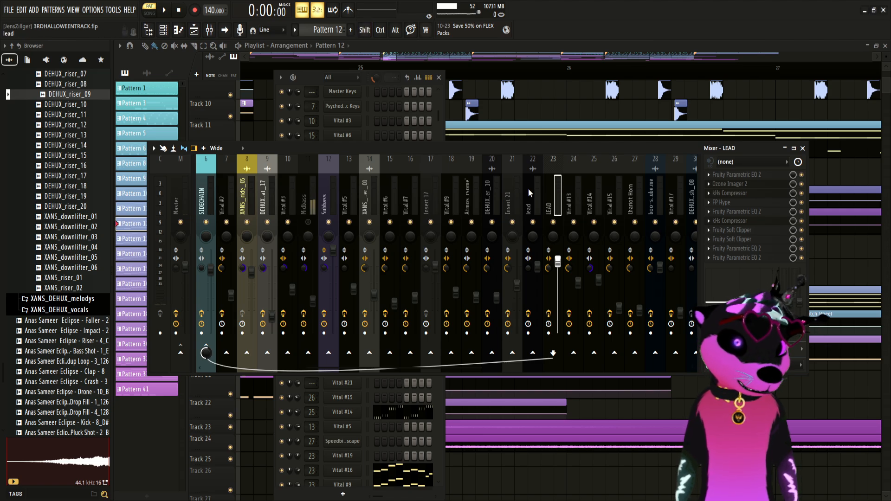
Step: Rename mixer track 23 as SUB LEAD
{"action": "left_click", "coordinate": [569, 203]}
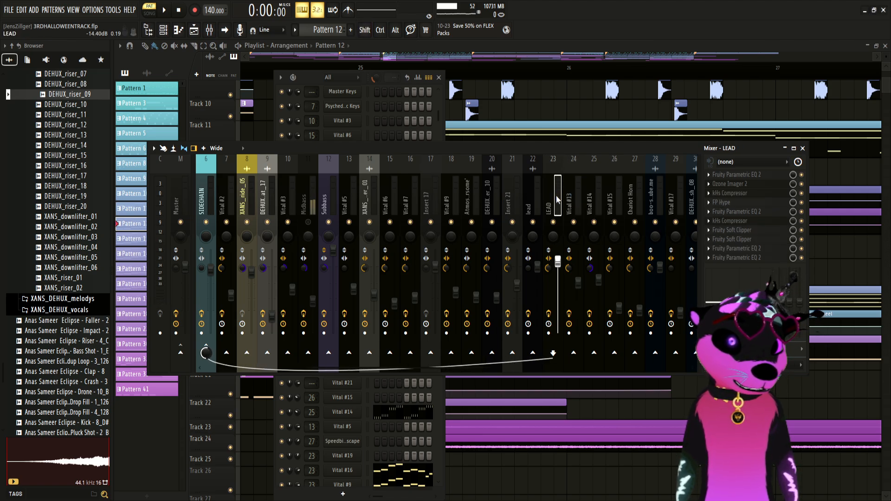
{"action": "left_click", "coordinate": [558, 193]}
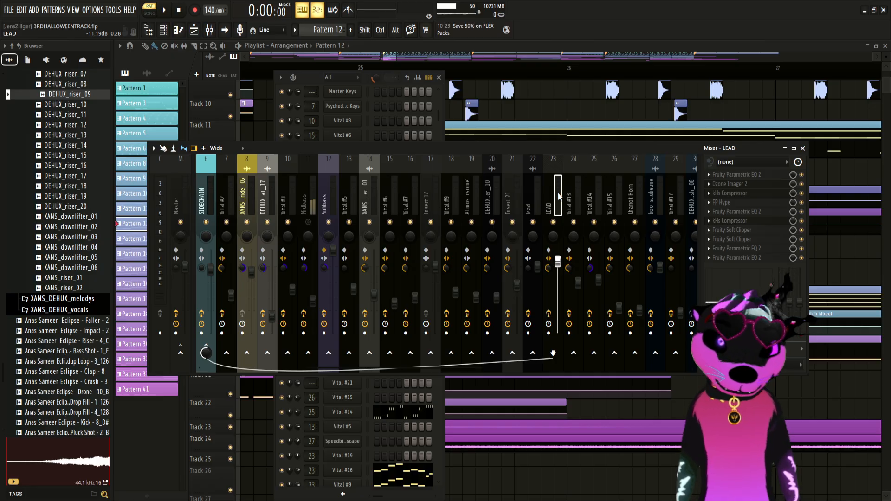
{"action": "key", "text": "shift"}
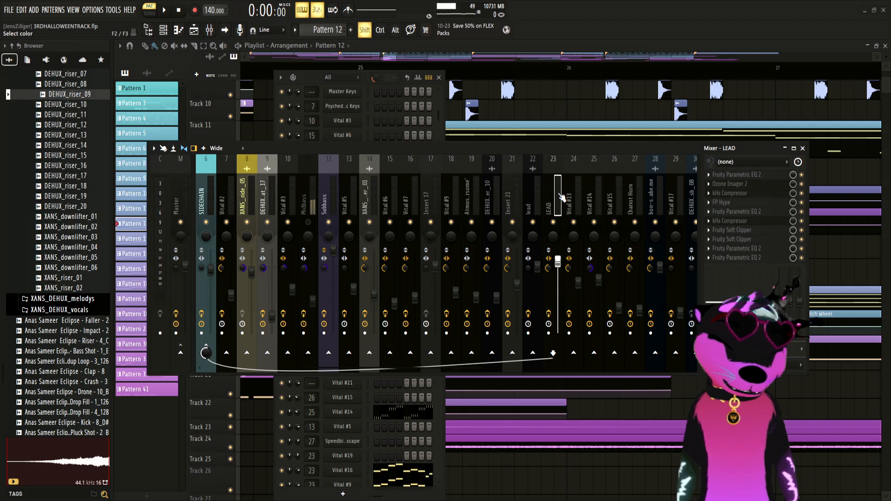
{"action": "key", "text": "F2"}
{"action": "type", "text": "SUB LEAD"}
{"action": "key", "text": "Return"}
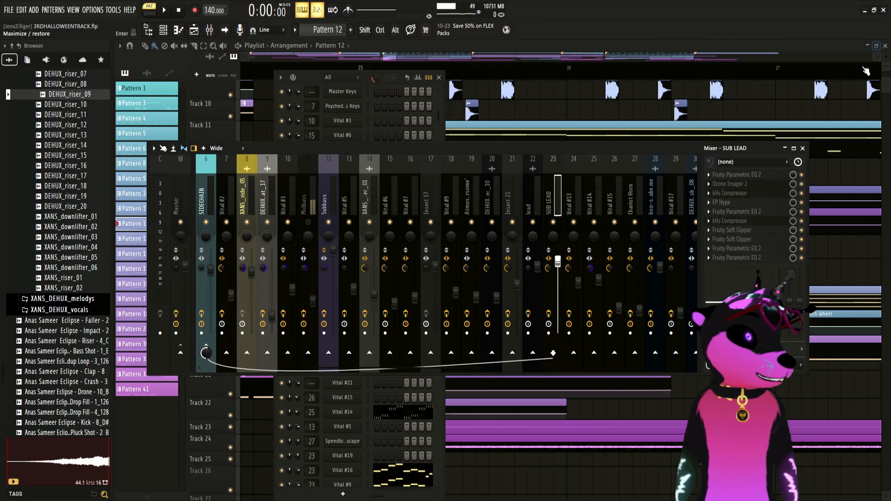
Step: Open the Fruity Parametric EQ 2 in slot 9 of the SUB LEAD track and fine-tune the band 6 peak
{"action": "left_click", "coordinate": [574, 195]}
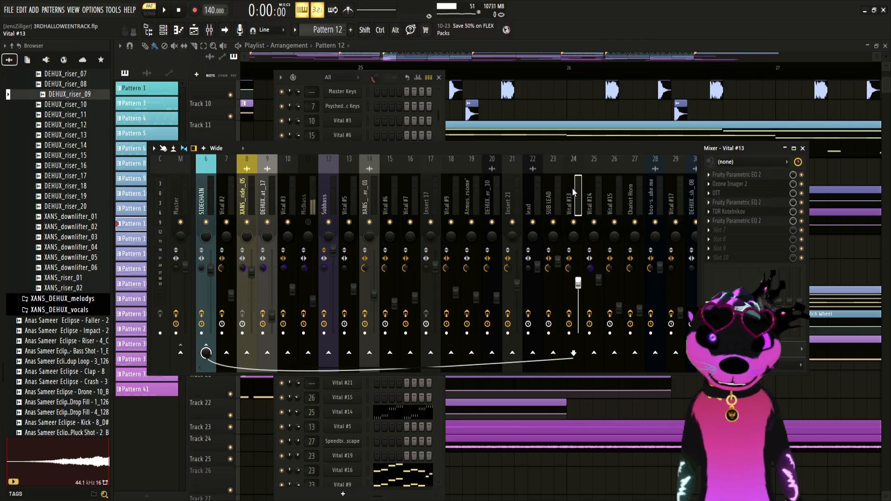
{"action": "left_click", "coordinate": [547, 196]}
{"action": "left_click", "coordinate": [743, 249]}
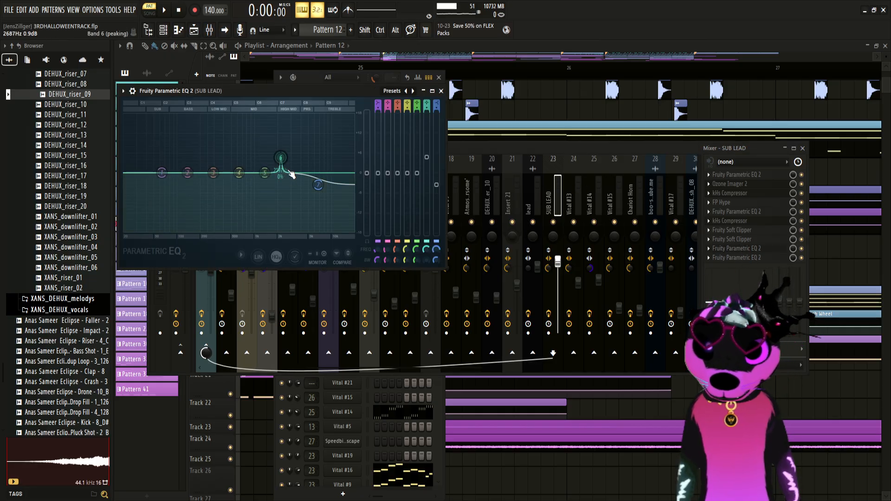
{"action": "left_click_drag", "start_coordinate": [281, 158], "coordinate": [281, 158]}
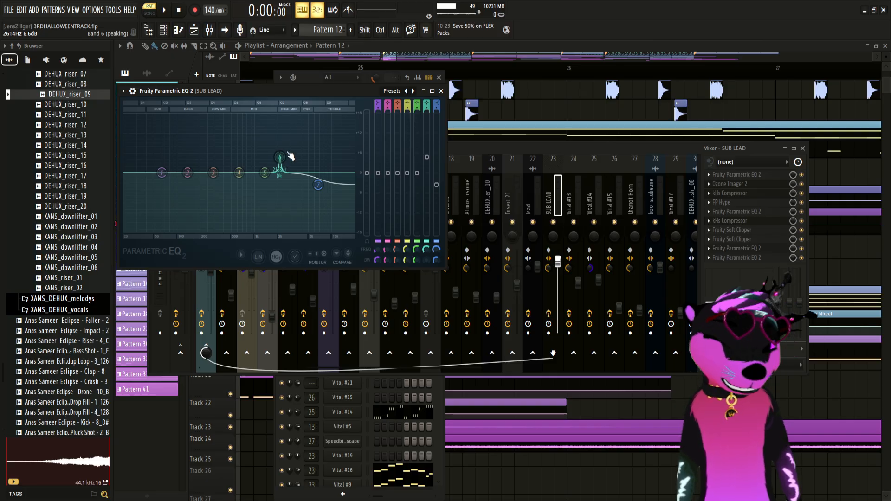
{"action": "scroll", "coordinate": [283, 158], "scroll_direction": "down", "scroll_amount": 5}
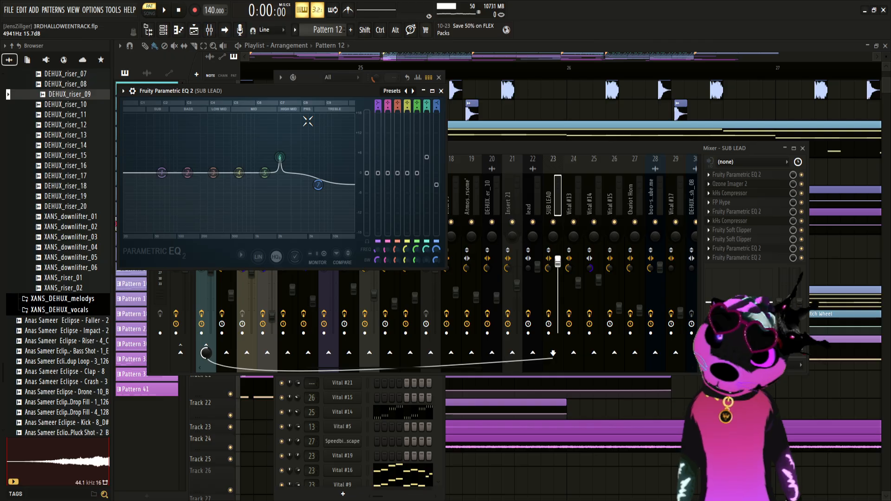
Step: Close the SUB LEAD equalizer and view the Fruity Soft Clipper in slot 8 of the same track
{"action": "left_click", "coordinate": [442, 91]}
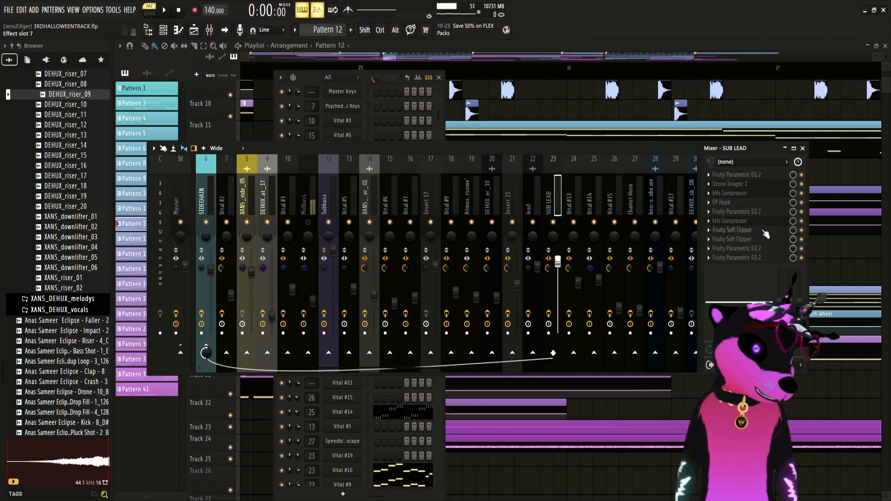
{"action": "left_click", "coordinate": [746, 239]}
{"action": "left_click_drag", "start_coordinate": [276, 168], "coordinate": [306, 188]}
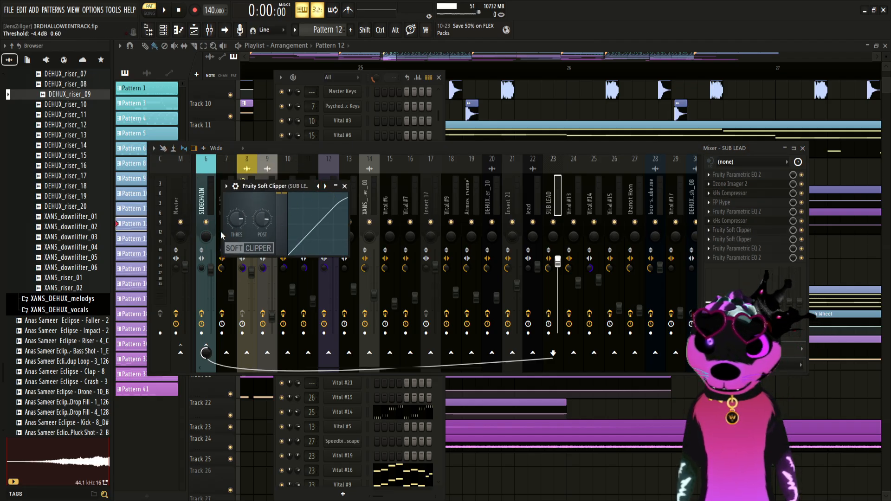
Step: Show the Master track's effect chain and audition Pattern 12 through it
{"action": "left_click", "coordinate": [172, 190]}
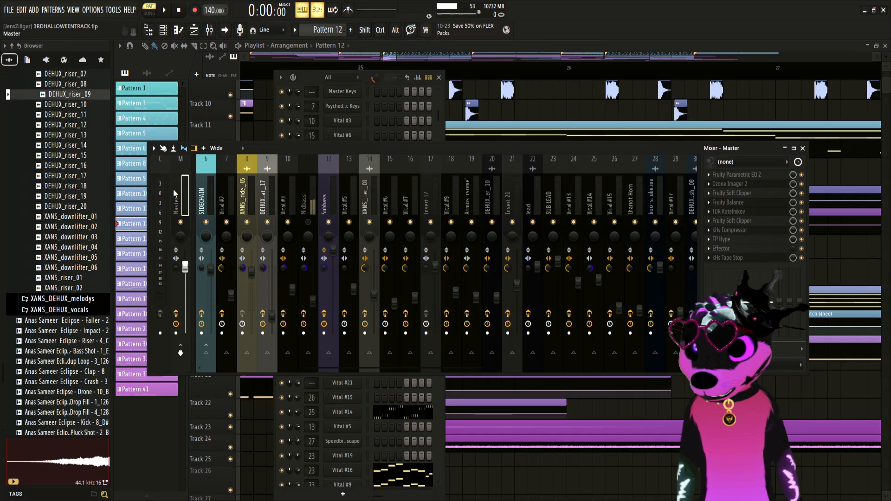
{"action": "key", "text": "space"}
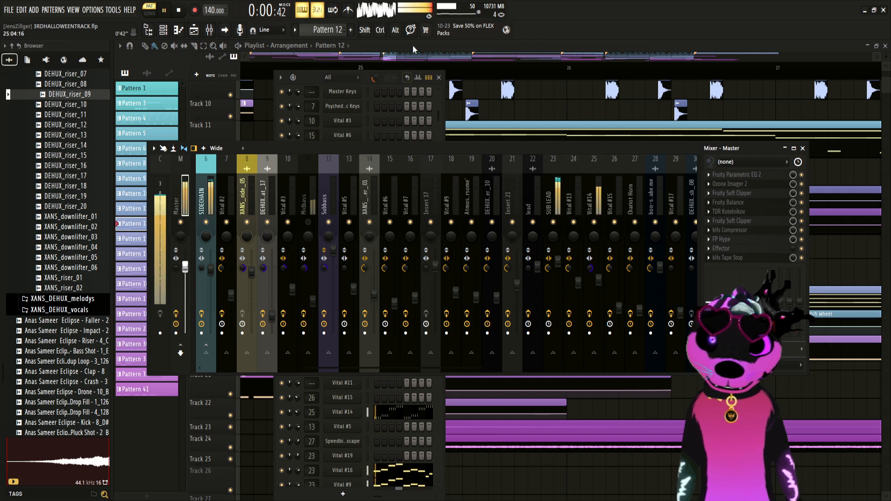
{"action": "key", "text": "space"}
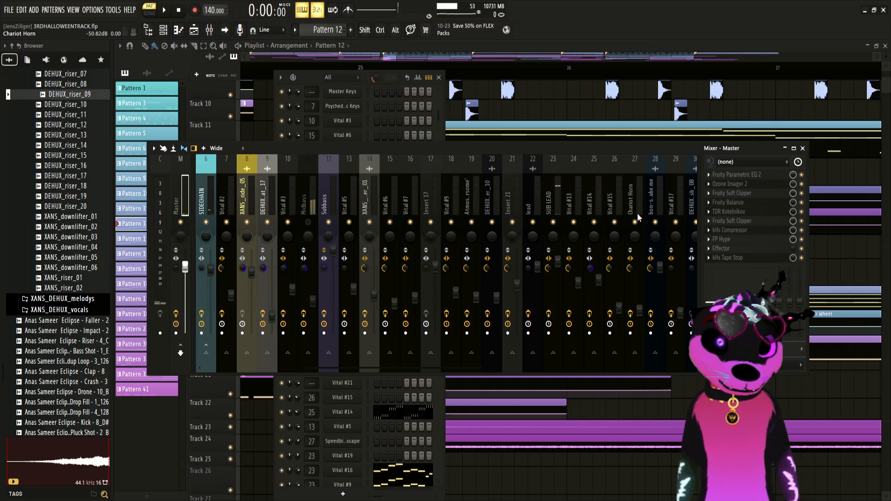
Step: Open Fruity Blood Overdrive on the Vital #14 mixer track and compare Pattern 12 playback with the effect bypassed and enabled
{"action": "left_click", "coordinate": [615, 209]}
{"action": "left_click", "coordinate": [587, 206]}
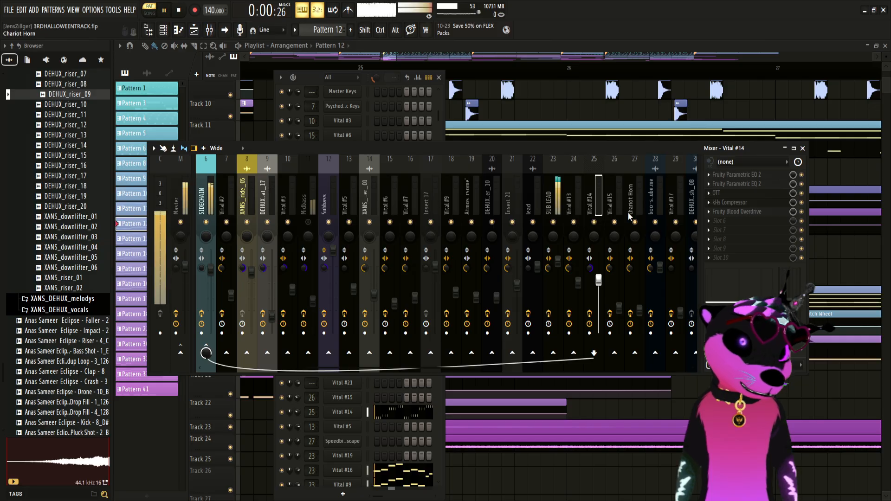
{"action": "left_click", "coordinate": [742, 211]}
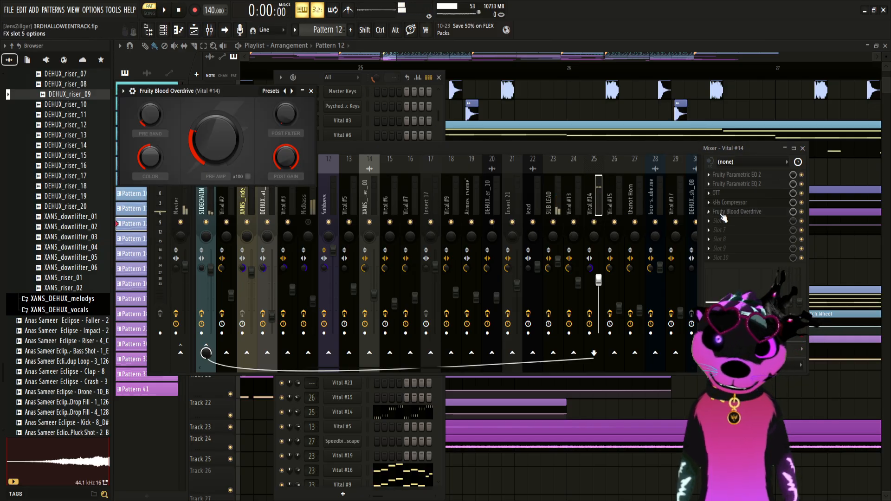
{"action": "left_click", "coordinate": [806, 218]}
{"action": "key", "text": "space"}
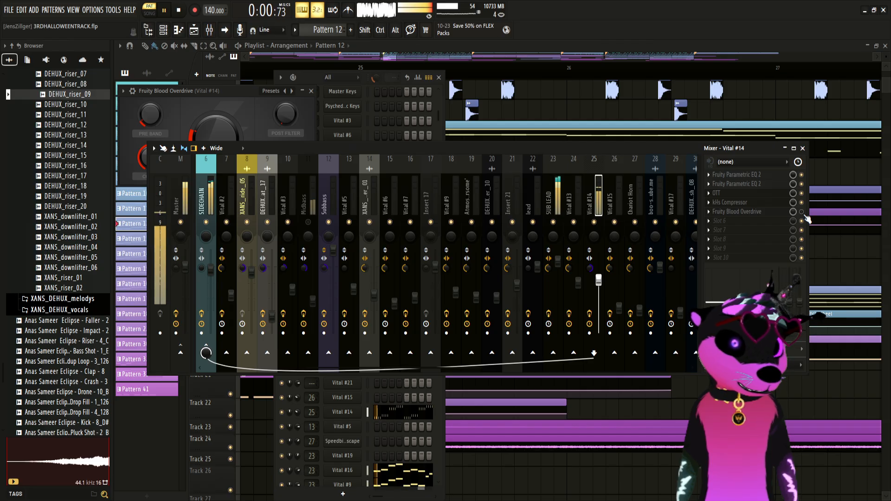
{"action": "key", "text": "space"}
{"action": "key", "text": "space"}
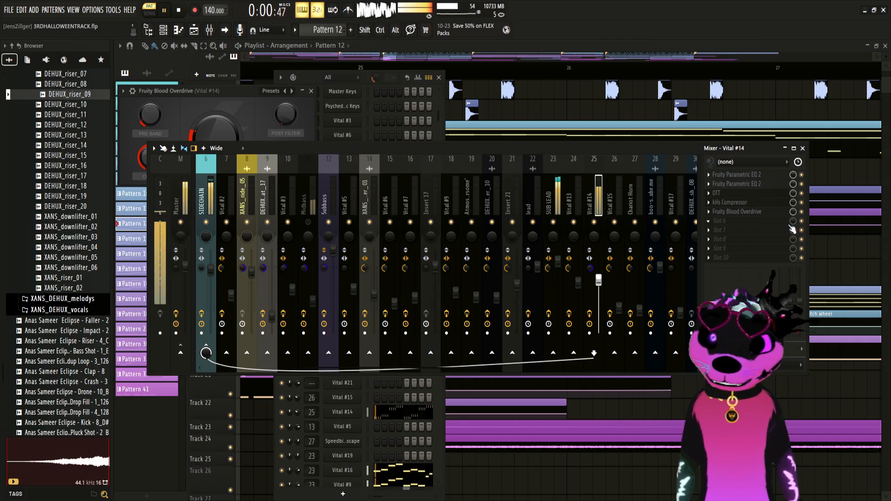
{"action": "key", "text": "space"}
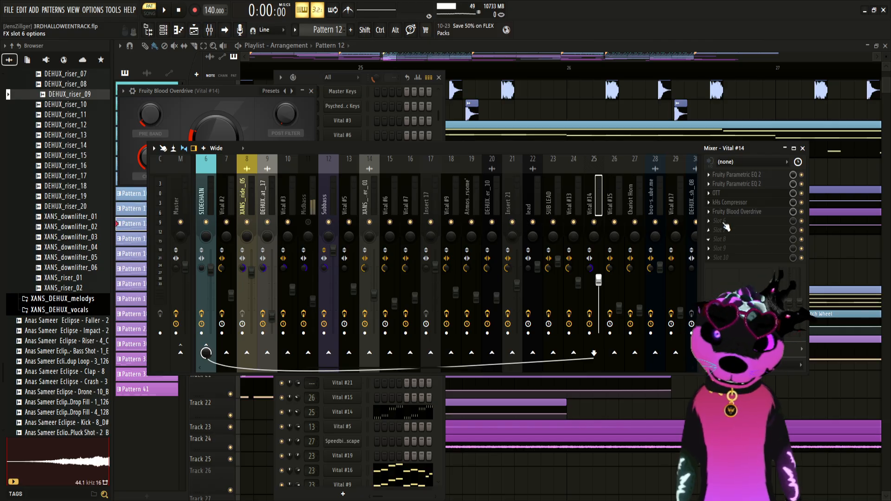
Step: Check the Vital #15 track's effects while playing Pattern 12, and return to the Vital #14 mixer track
{"action": "left_click", "coordinate": [618, 199]}
{"action": "key", "text": "space"}
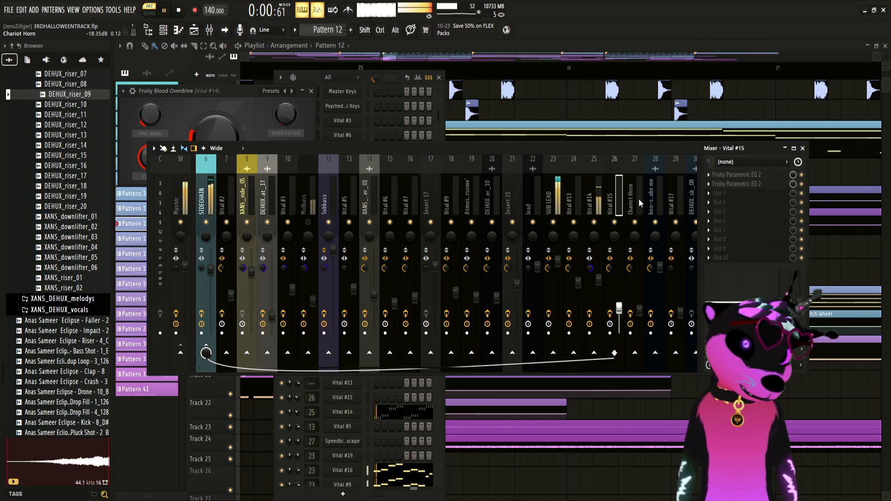
{"action": "key", "text": "space"}
{"action": "left_click", "coordinate": [595, 199]}
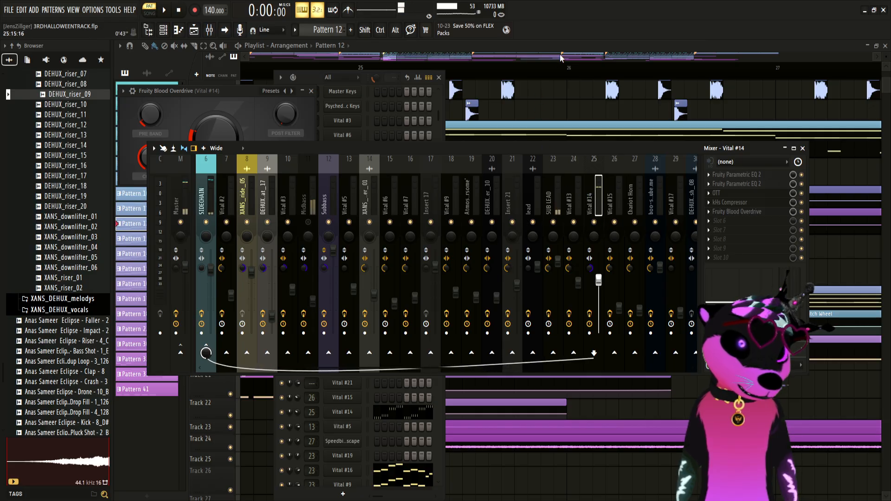
Step: Select the DEHUX_riser_10 and DEHUX_riser_11 clips in the first half of the first drop in the playlist
{"action": "left_click_drag", "start_coordinate": [680, 67], "coordinate": [750, 67]}
{"action": "scroll", "coordinate": [789, 371], "scroll_direction": "down", "scroll_amount": 8}
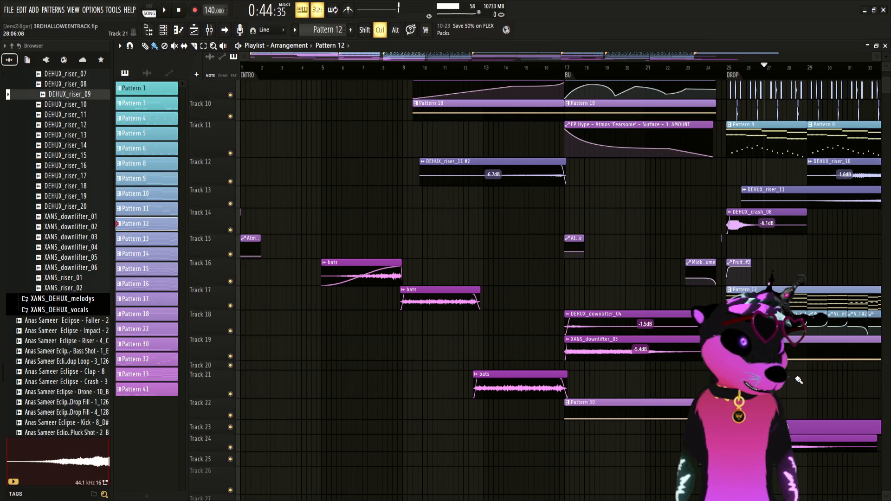
{"action": "scroll", "coordinate": [423, 57], "scroll_direction": "down", "scroll_amount": 6}
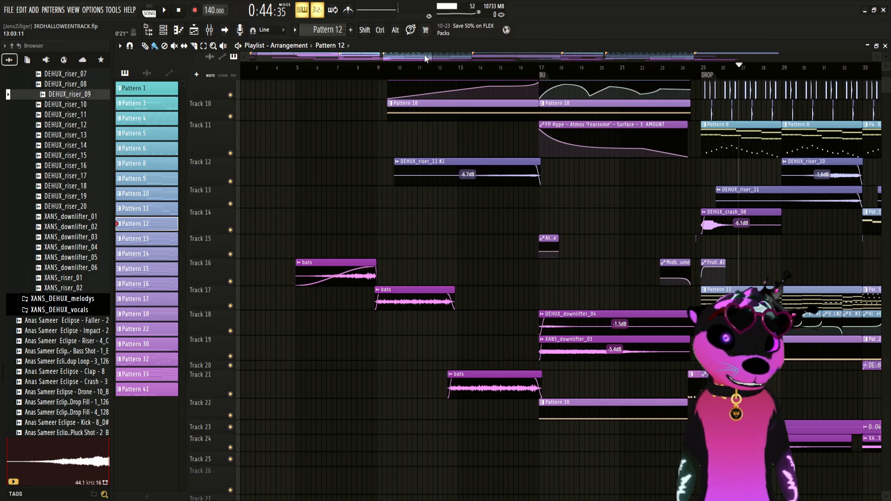
{"action": "left_click_drag", "start_coordinate": [389, 67], "coordinate": [363, 67]}
{"action": "scroll", "coordinate": [326, 282], "scroll_direction": "up", "scroll_amount": 4}
{"action": "left_click_drag", "start_coordinate": [370, 248], "coordinate": [433, 147]}
{"action": "left_click_drag", "start_coordinate": [385, 224], "coordinate": [423, 184]}
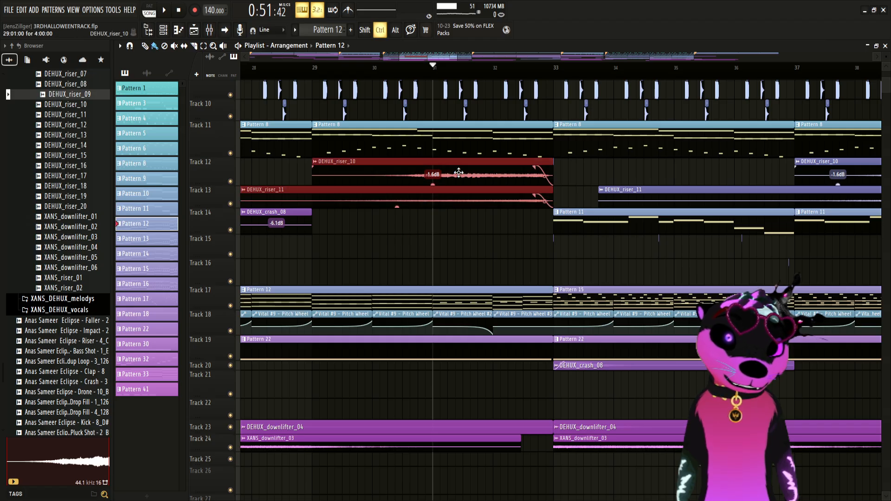
Step: Pick the Pattern 30 clip in the build-up as the active pattern and briefly play the song from about bar 18
{"action": "scroll", "coordinate": [451, 186], "scroll_direction": "down", "scroll_amount": 7}
{"action": "scroll", "coordinate": [327, 278], "scroll_direction": "up", "scroll_amount": 6}
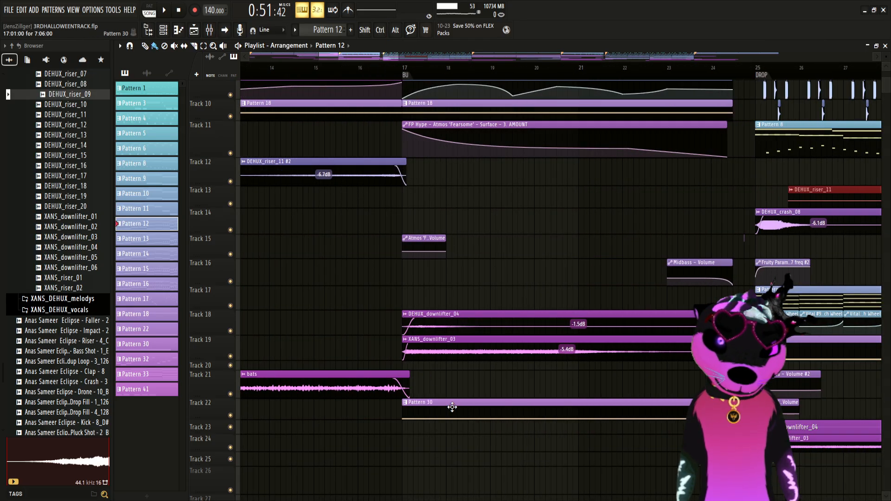
{"action": "left_click", "coordinate": [452, 407]}
{"action": "left_click_drag", "start_coordinate": [338, 58], "coordinate": [343, 61]}
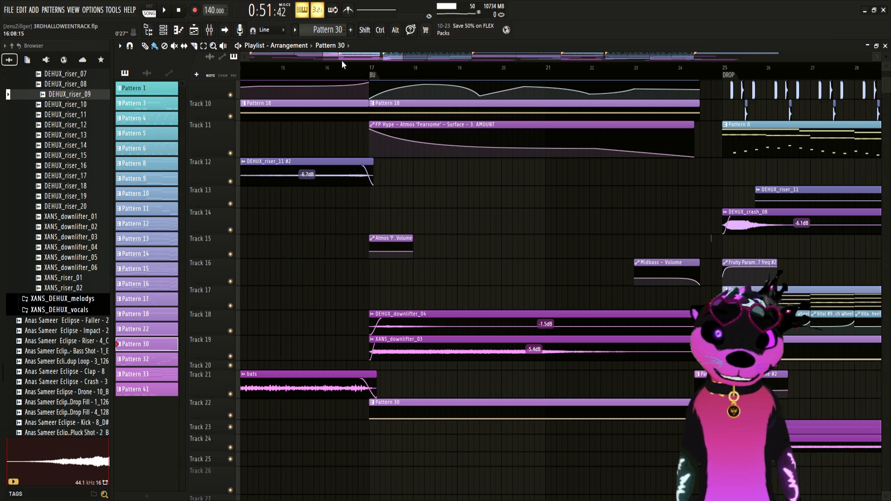
{"action": "left_click", "coordinate": [428, 72]}
{"action": "key", "text": "space"}
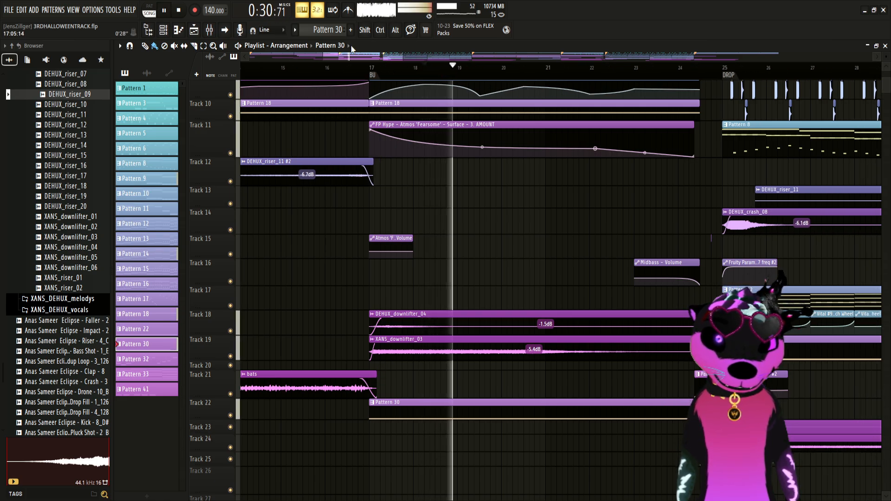
{"action": "key", "text": "space"}
Step: Audition Pattern 30 on its own in pattern mode and open the Vital #22 instrument it uses
{"action": "left_click", "coordinate": [165, 31]}
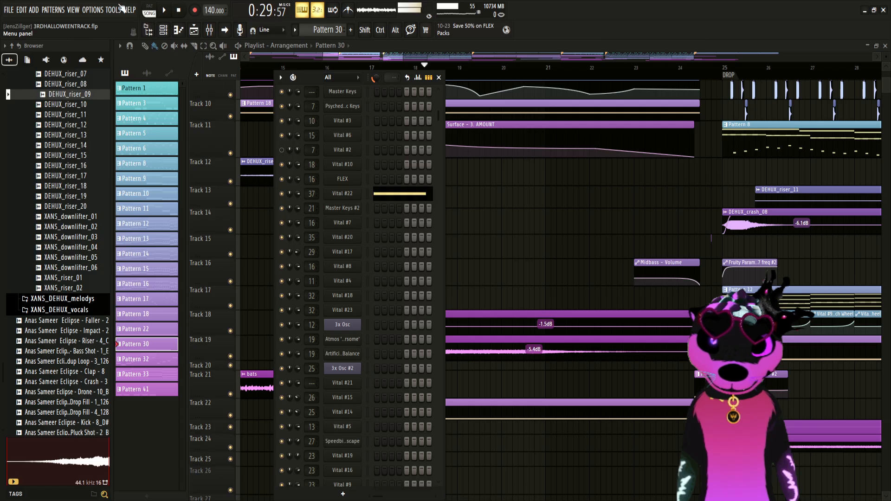
{"action": "left_click", "coordinate": [627, 72]}
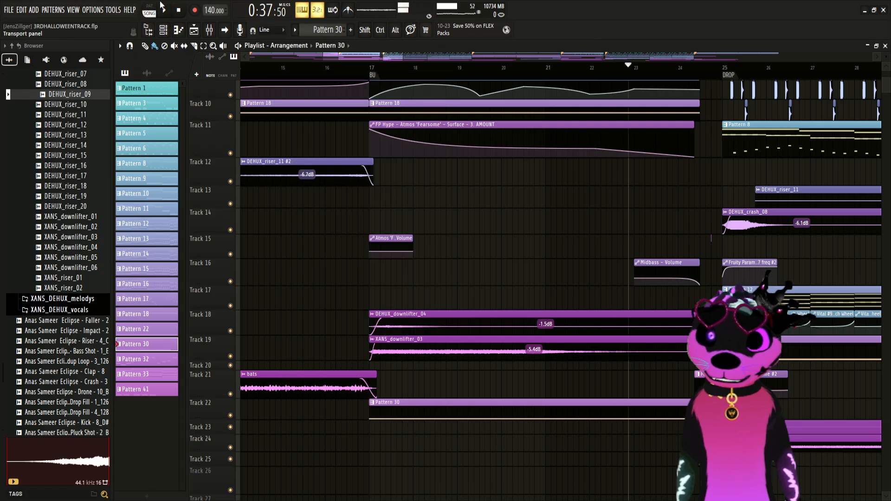
{"action": "left_click", "coordinate": [149, 10]}
{"action": "left_click", "coordinate": [164, 10]}
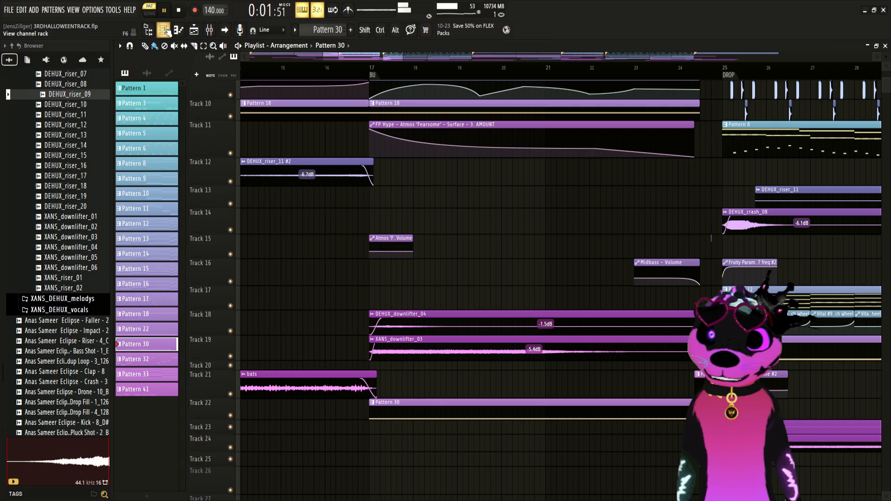
{"action": "left_click", "coordinate": [163, 29]}
{"action": "key", "text": "space"}
{"action": "left_click", "coordinate": [355, 193]}
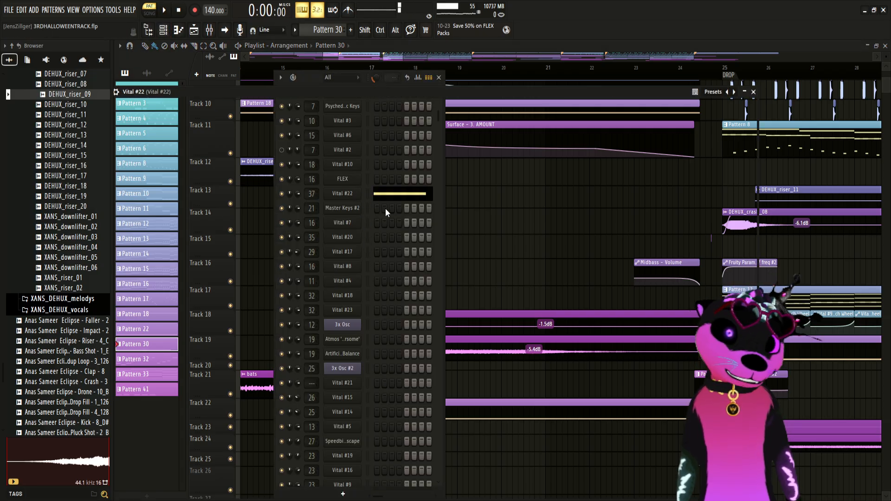
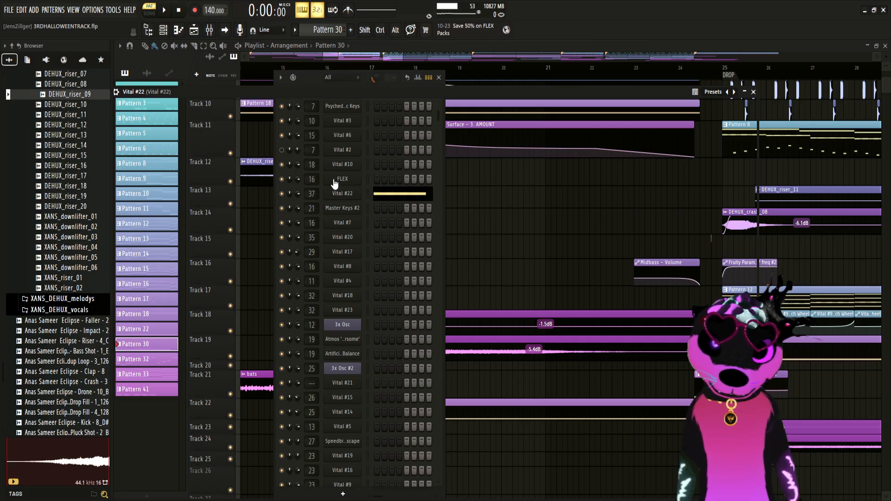
Step: Close the Vital #22 instrument and examine the playlist tracks around the intro, build-up and first drop
{"action": "left_click", "coordinate": [754, 91]}
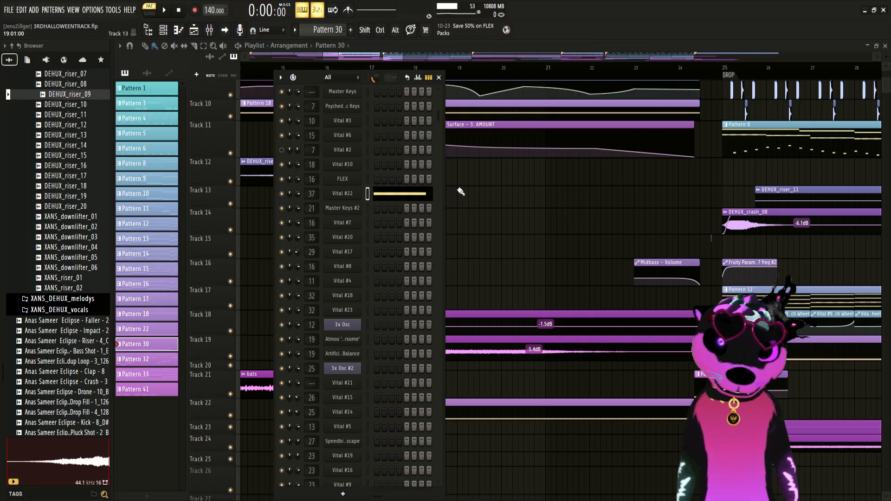
{"action": "left_click", "coordinate": [477, 196], "text": "ctrl"}
{"action": "scroll", "coordinate": [488, 220], "scroll_direction": "down", "scroll_amount": 3}
{"action": "scroll", "coordinate": [489, 224], "scroll_direction": "up", "scroll_amount": 4}
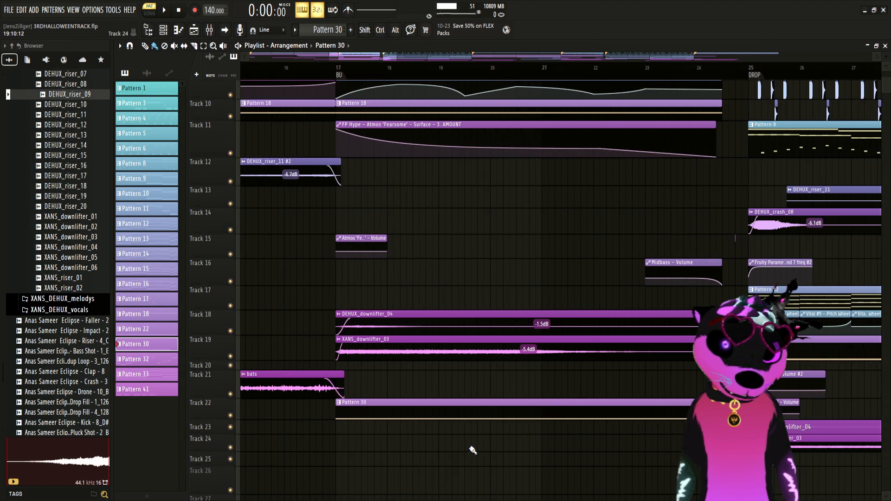
{"action": "scroll", "coordinate": [470, 200], "scroll_direction": "up", "scroll_amount": 1}
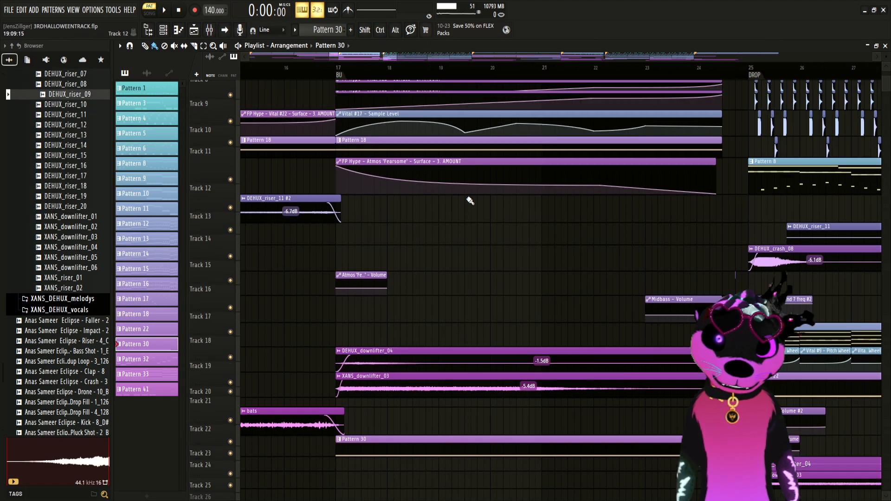
{"action": "scroll", "coordinate": [470, 201], "scroll_direction": "up", "scroll_amount": 1}
{"action": "scroll", "coordinate": [487, 281], "scroll_direction": "down", "scroll_amount": 6}
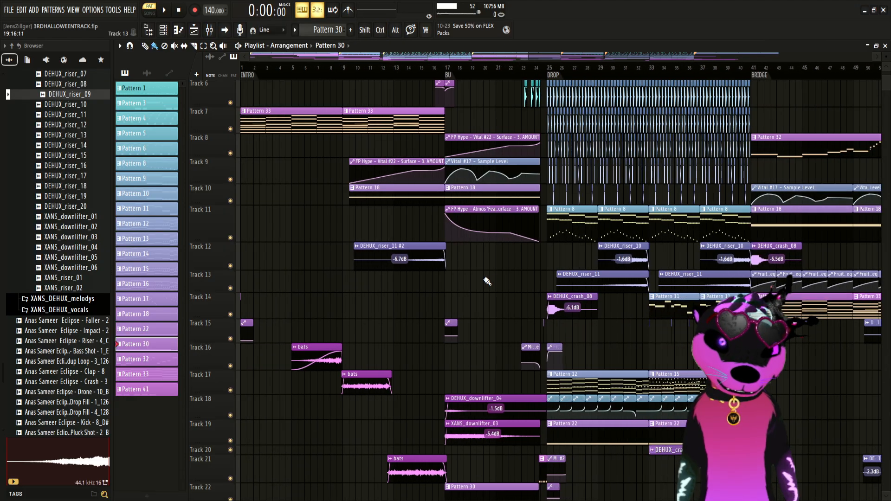
{"action": "scroll", "coordinate": [487, 281], "scroll_direction": "down", "scroll_amount": 2}
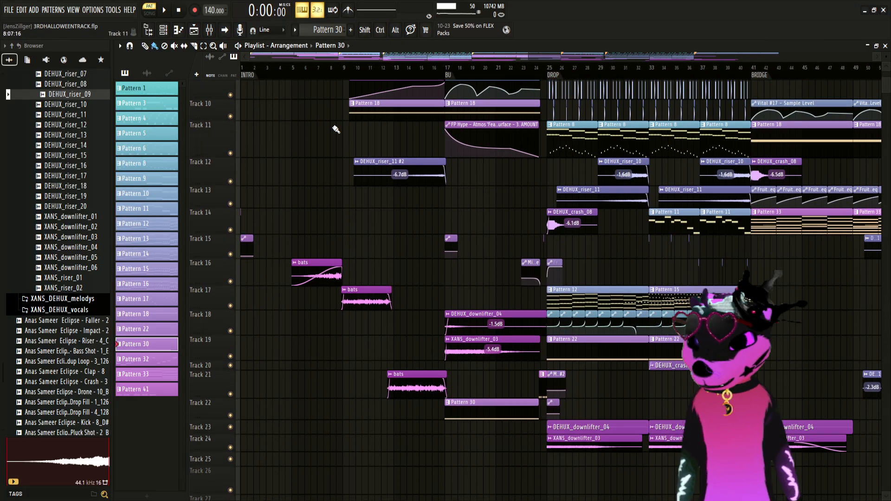
Step: Check the mixer track of Vital #22, return to the playlist and move the song position to about bar 22
{"action": "left_click", "coordinate": [209, 30]}
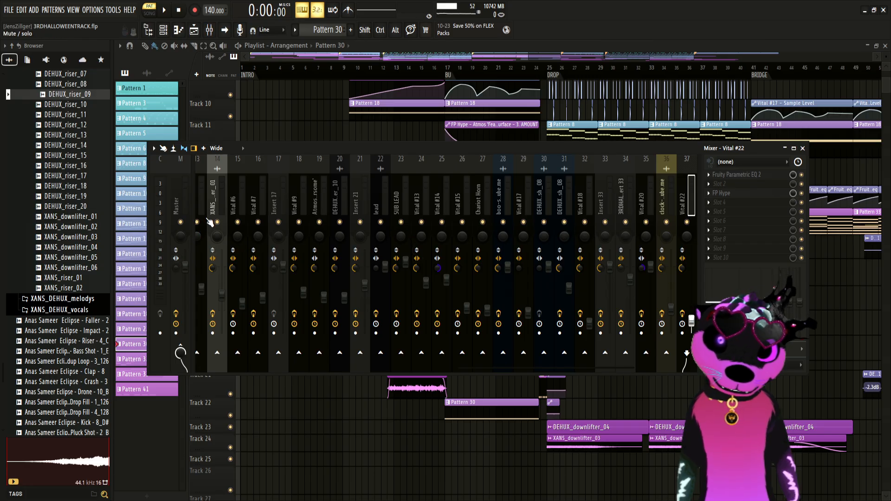
{"action": "left_click", "coordinate": [470, 66]}
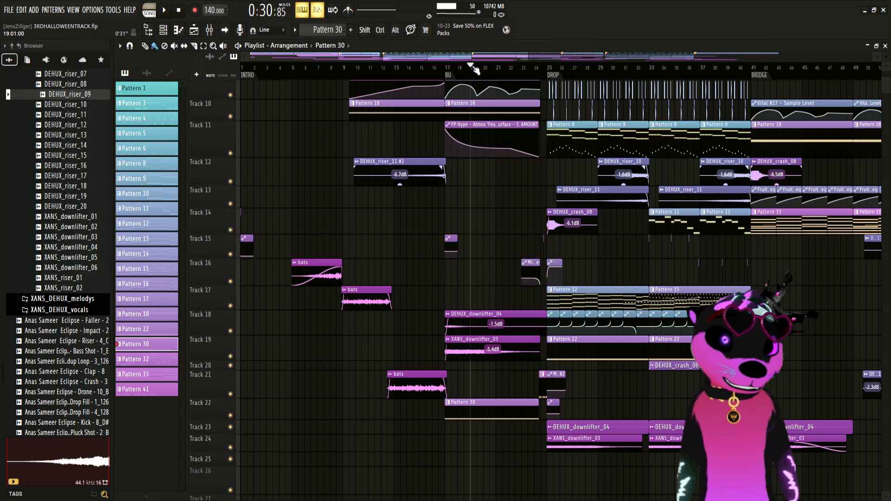
{"action": "left_click_drag", "start_coordinate": [473, 66], "coordinate": [452, 60]}
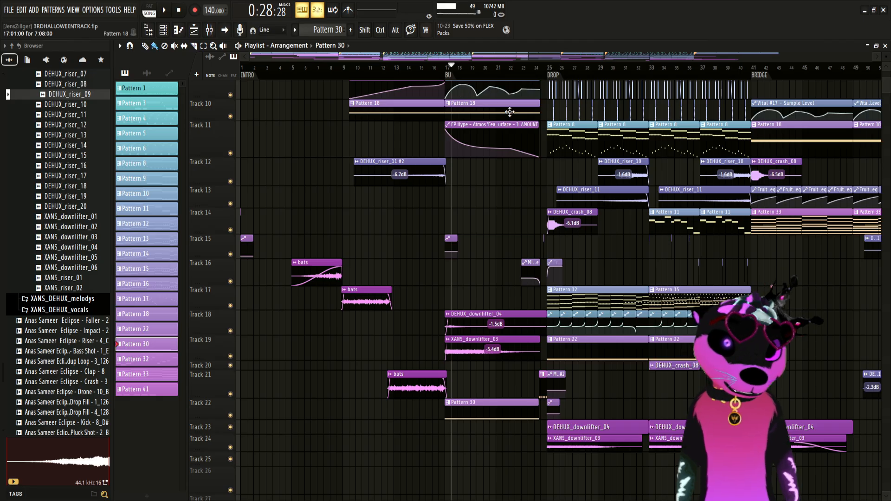
{"action": "mouse_move", "coordinate": [471, 69]}
{"action": "left_mouse_down"}
{"action": "mouse_move", "coordinate": [448, 70]}
{"action": "mouse_move", "coordinate": [515, 66]}
{"action": "left_mouse_up"}
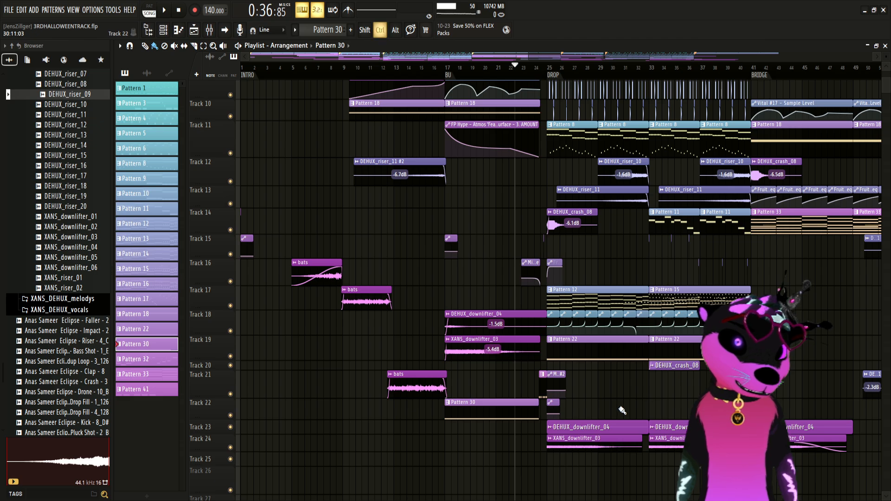
Step: Select the boo sound effect clip on Track 3 just before the first drop and play it back
{"action": "scroll", "coordinate": [622, 411], "scroll_direction": "up", "scroll_amount": 10}
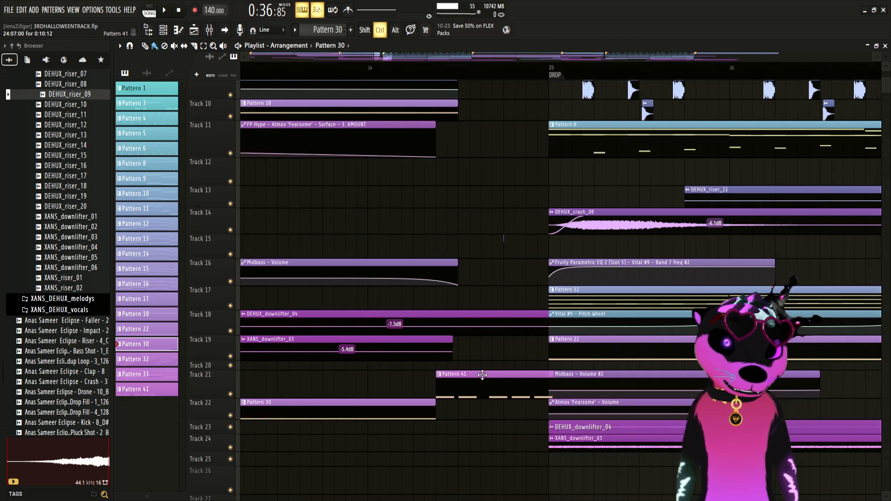
{"action": "scroll", "coordinate": [483, 375], "scroll_direction": "down", "scroll_amount": 4}
{"action": "scroll", "coordinate": [480, 334], "scroll_direction": "up", "scroll_amount": 5}
{"action": "scroll", "coordinate": [483, 335], "scroll_direction": "up", "scroll_amount": 8}
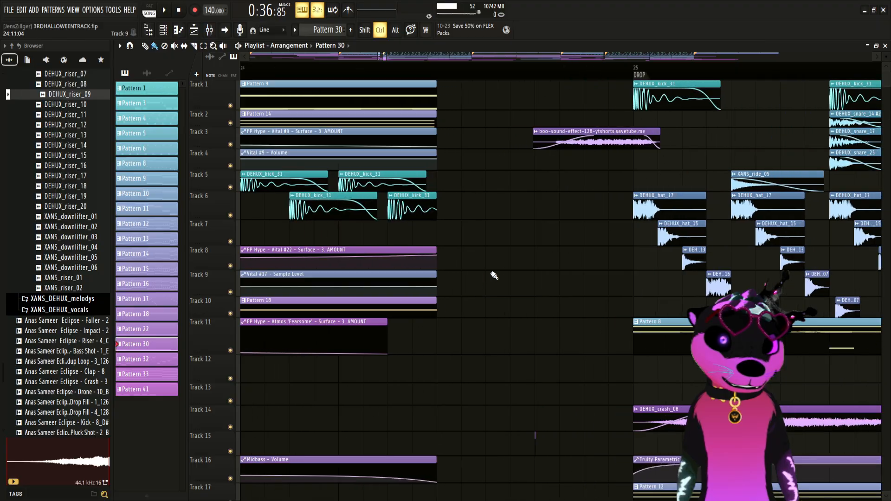
{"action": "left_click_drag", "start_coordinate": [529, 245], "coordinate": [584, 142]}
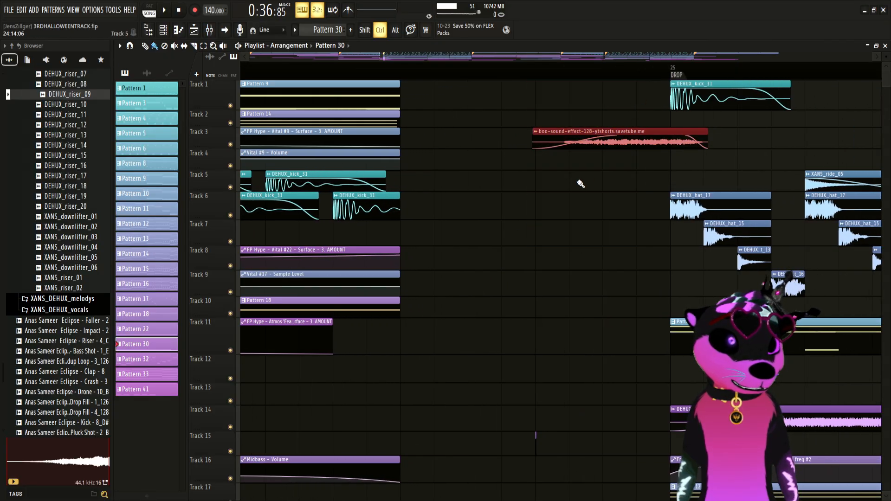
{"action": "key", "text": "space"}
{"action": "key", "text": "space"}
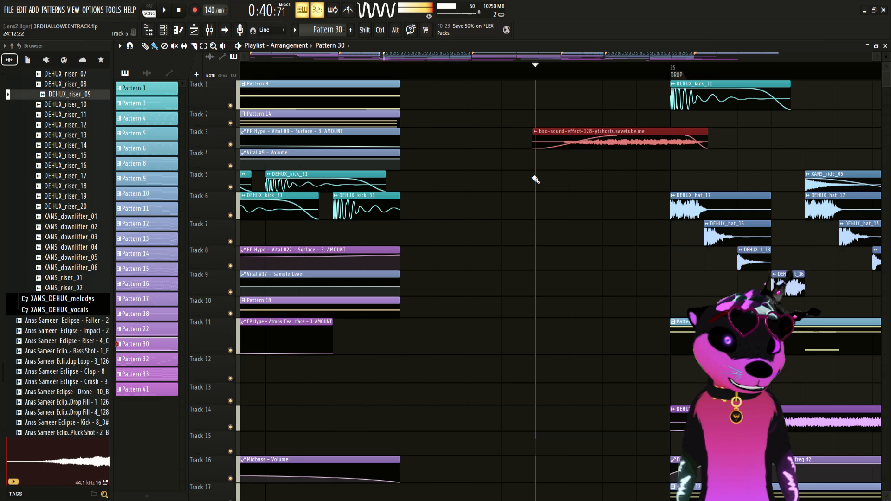
Step: Examine the whole arrangement from the intro through the second drop, moving the song position to bar 15
{"action": "scroll", "coordinate": [532, 251], "scroll_direction": "down", "scroll_amount": 5}
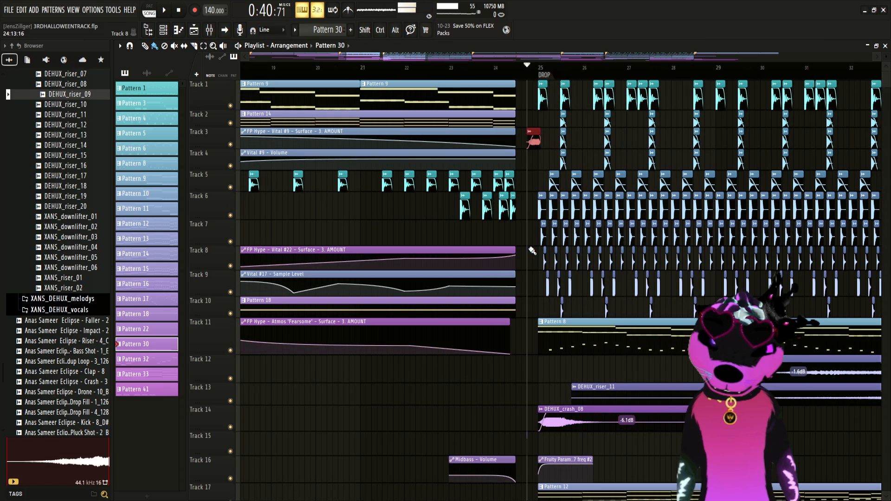
{"action": "scroll", "coordinate": [768, 390], "scroll_direction": "down", "scroll_amount": 4}
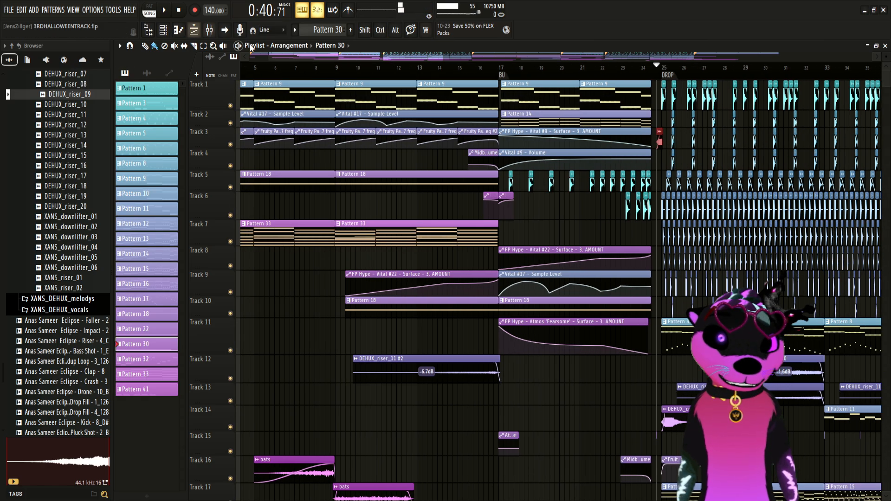
{"action": "left_click_drag", "start_coordinate": [379, 55], "coordinate": [456, 49]}
{"action": "scroll", "coordinate": [560, 348], "scroll_direction": "down", "scroll_amount": 6}
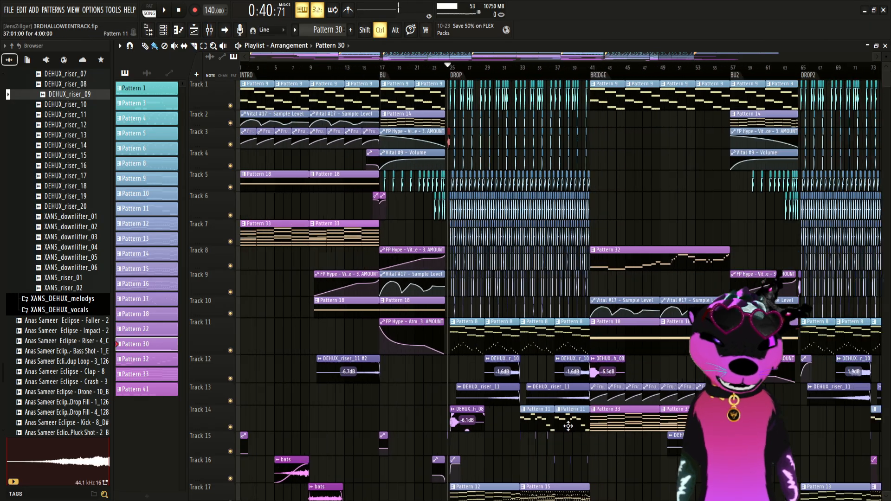
{"action": "scroll", "coordinate": [272, 419], "scroll_direction": "up", "scroll_amount": 4}
{"action": "scroll", "coordinate": [270, 417], "scroll_direction": "down", "scroll_amount": 6}
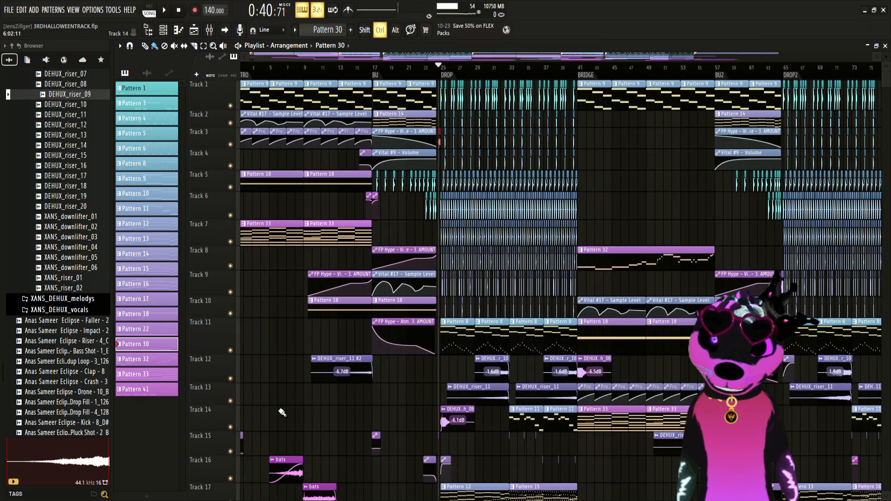
{"action": "mouse_move", "coordinate": [265, 69]}
{"action": "left_mouse_down"}
{"action": "mouse_move", "coordinate": [236, 67]}
{"action": "mouse_move", "coordinate": [321, 66]}
{"action": "left_mouse_up"}
{"action": "scroll", "coordinate": [426, 411], "scroll_direction": "down", "scroll_amount": 3}
{"action": "scroll", "coordinate": [464, 399], "scroll_direction": "up", "scroll_amount": 5}
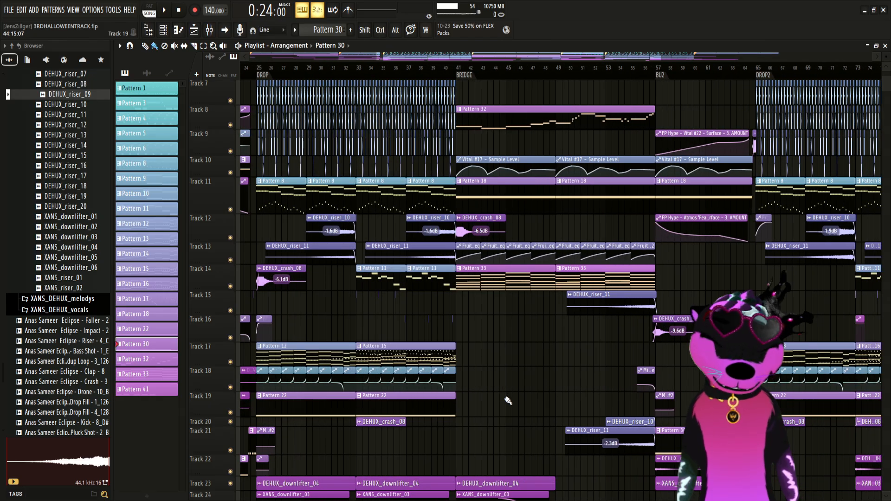
Step: Pick the Vital #17 - Sample Level automation clip at the start of the bridge and move the song position to bar 47
{"action": "scroll", "coordinate": [508, 401], "scroll_direction": "up", "scroll_amount": 4}
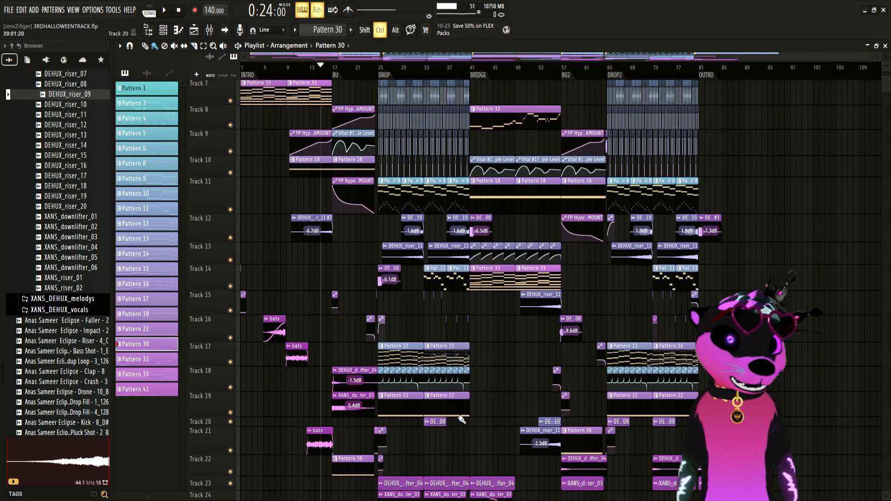
{"action": "scroll", "coordinate": [444, 371], "scroll_direction": "up", "scroll_amount": 4}
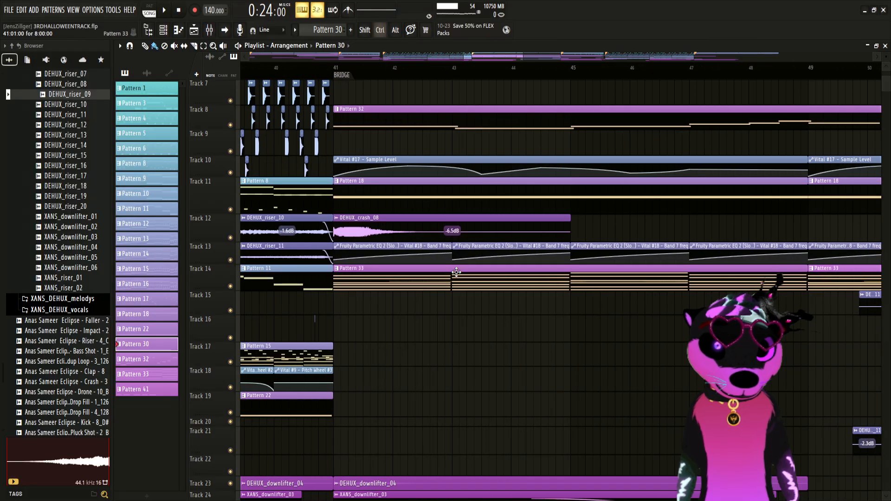
{"action": "left_click", "coordinate": [464, 160]}
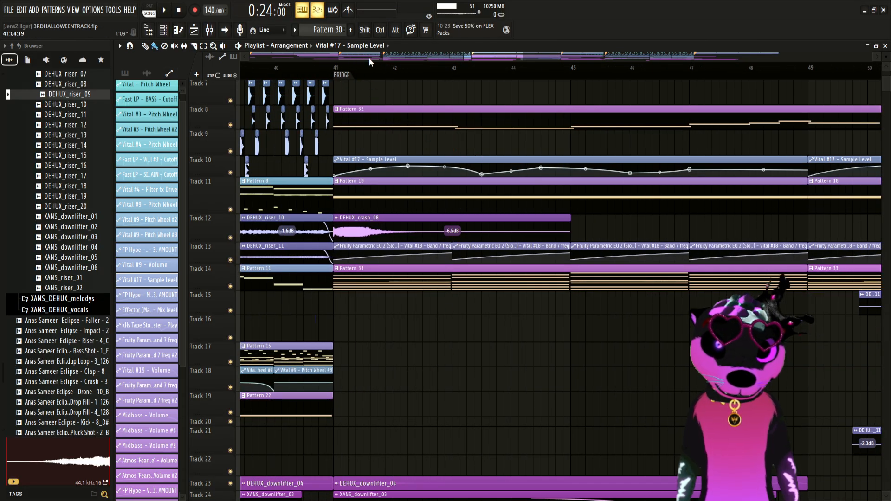
{"action": "left_click_drag", "start_coordinate": [369, 65], "coordinate": [692, 73]}
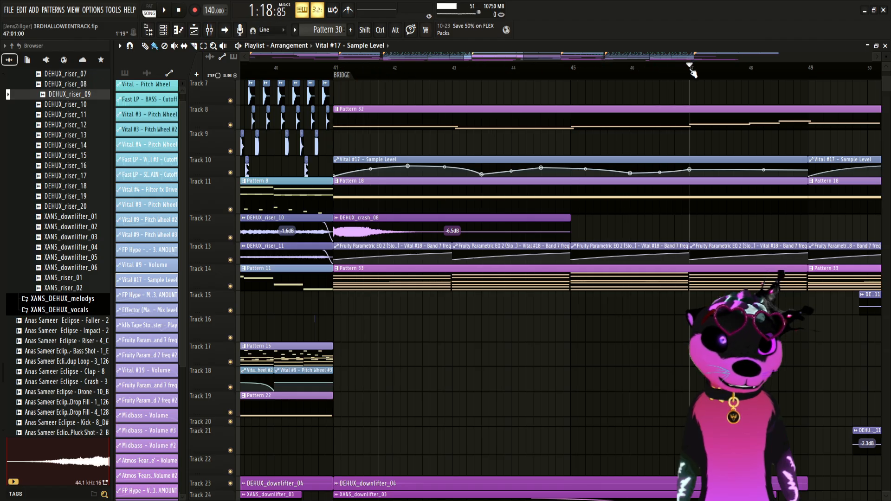
{"action": "scroll", "coordinate": [657, 355], "scroll_direction": "down", "scroll_amount": 5}
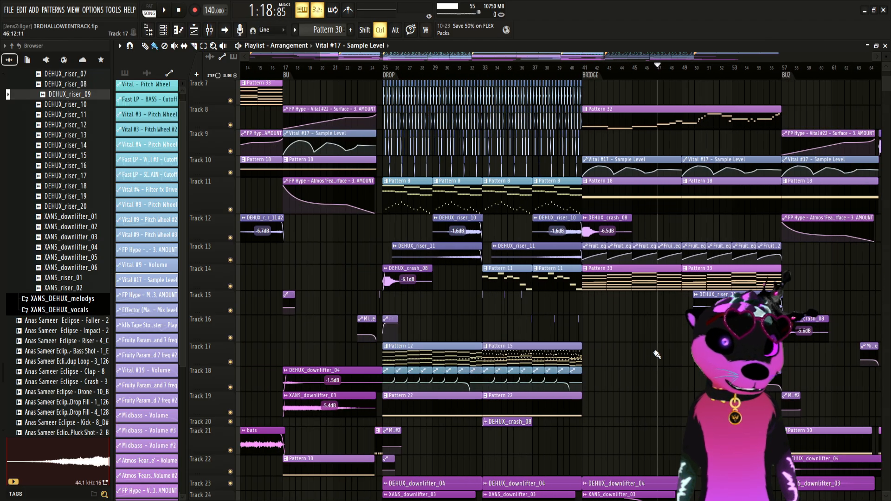
{"action": "scroll", "coordinate": [650, 359], "scroll_direction": "up", "scroll_amount": 4}
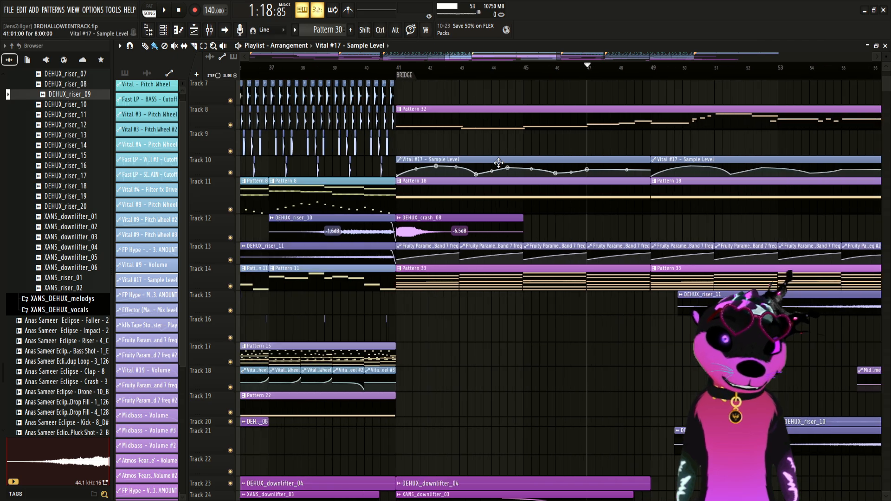
Step: Move the song position to the middle of bar 42 near the start of the bridge and survey the surrounding clips
{"action": "scroll", "coordinate": [577, 362], "scroll_direction": "up", "scroll_amount": 3}
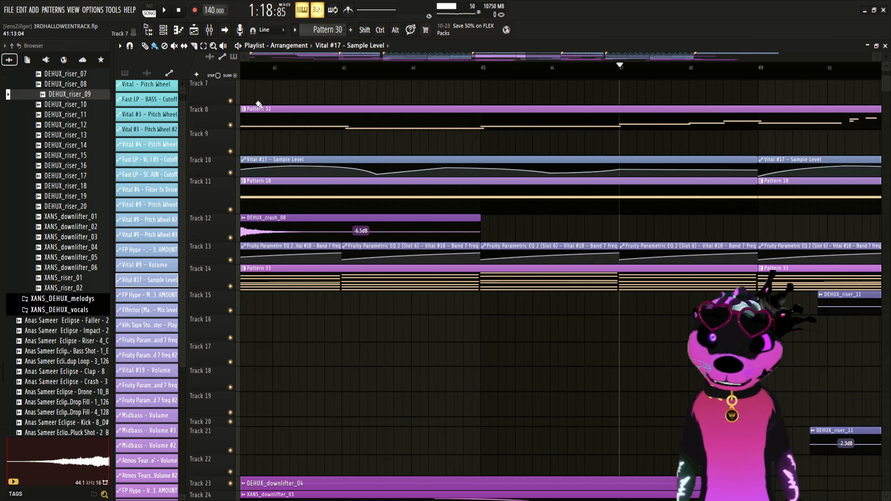
{"action": "left_click_drag", "start_coordinate": [307, 68], "coordinate": [316, 68]}
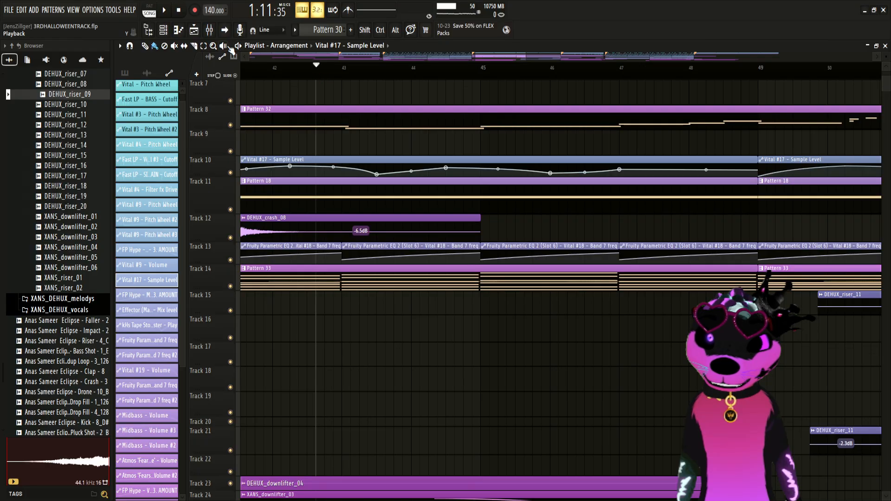
{"action": "left_click", "coordinate": [163, 31]}
{"action": "right_click", "coordinate": [497, 394]}
{"action": "scroll", "coordinate": [496, 376], "scroll_direction": "down", "scroll_amount": 4}
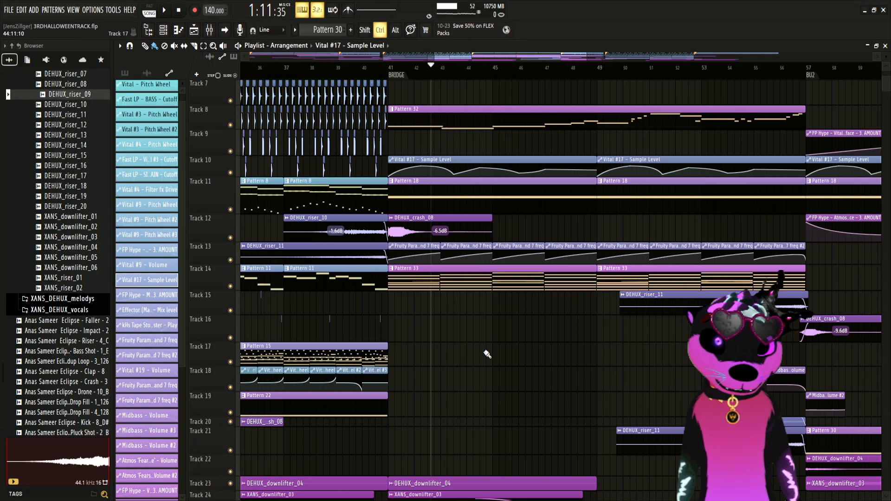
{"action": "scroll", "coordinate": [485, 353], "scroll_direction": "down", "scroll_amount": 3}
{"action": "scroll", "coordinate": [525, 355], "scroll_direction": "up", "scroll_amount": 3}
{"action": "scroll", "coordinate": [514, 351], "scroll_direction": "down", "scroll_amount": 3}
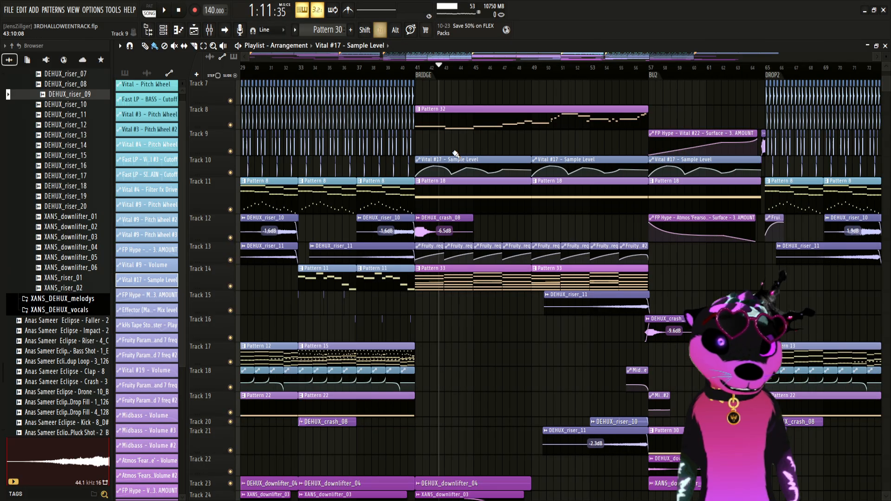
Step: Pick the Vital #17 - Sample Level automation clip and the Pattern 32 clip on Track 8 in the bridge
{"action": "left_click", "coordinate": [486, 124]}
{"action": "scroll", "coordinate": [533, 224], "scroll_direction": "up", "scroll_amount": 3}
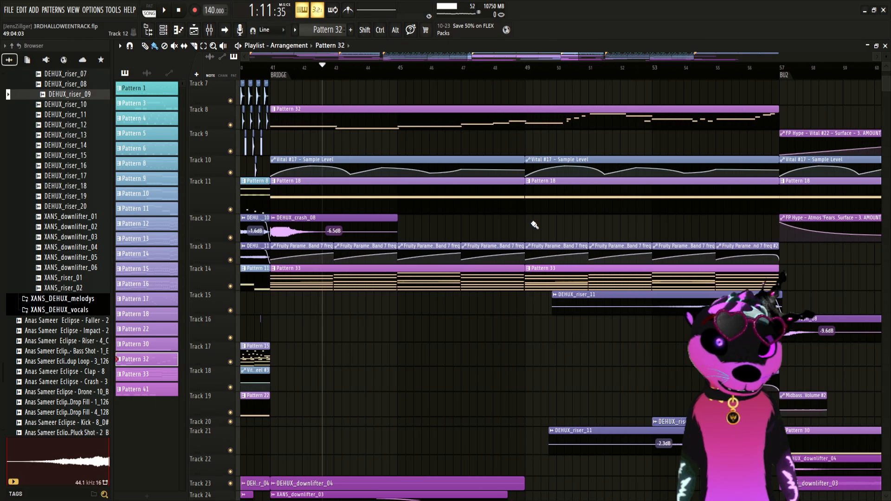
{"action": "scroll", "coordinate": [367, 179], "scroll_direction": "up", "scroll_amount": 3}
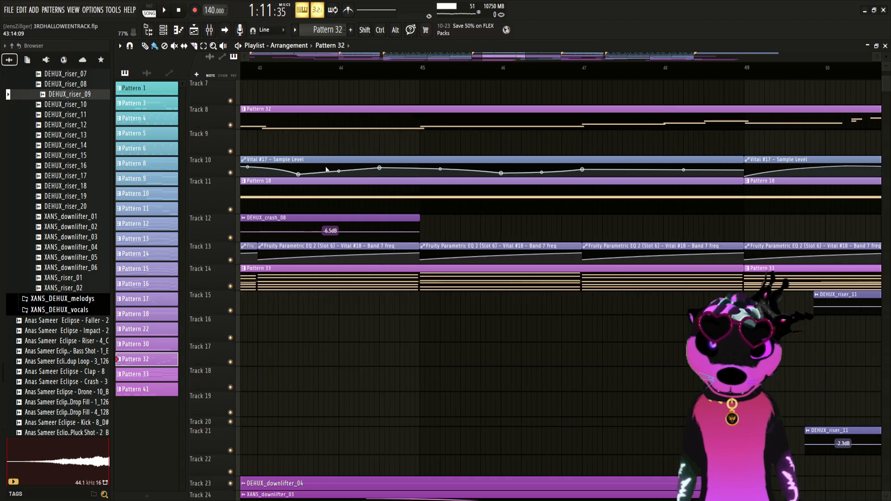
{"action": "left_click_drag", "start_coordinate": [339, 171], "coordinate": [340, 172]}
{"action": "scroll", "coordinate": [500, 242], "scroll_direction": "down", "scroll_amount": 5}
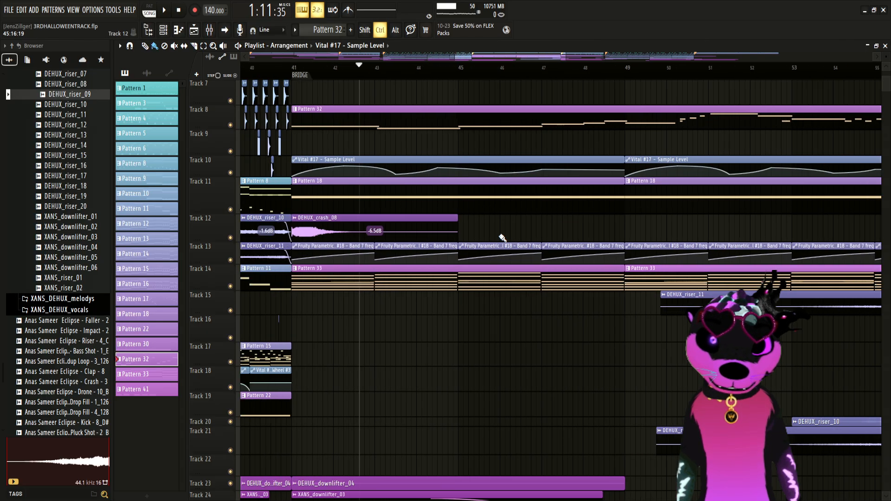
{"action": "left_click", "coordinate": [525, 112]}
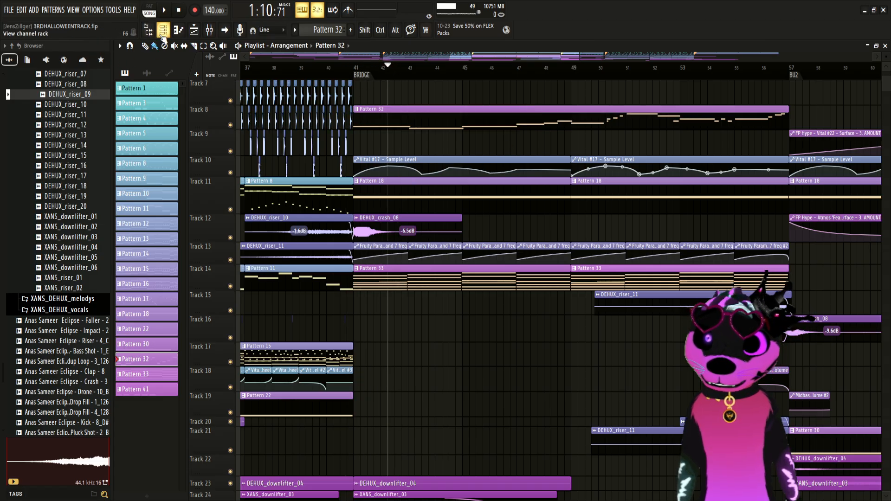
Step: Play Pattern 32 on its own from the channel rack and check its Speedbike Escape instrument in FLEX
{"action": "key", "text": "F6"}
{"action": "key", "text": "l"}
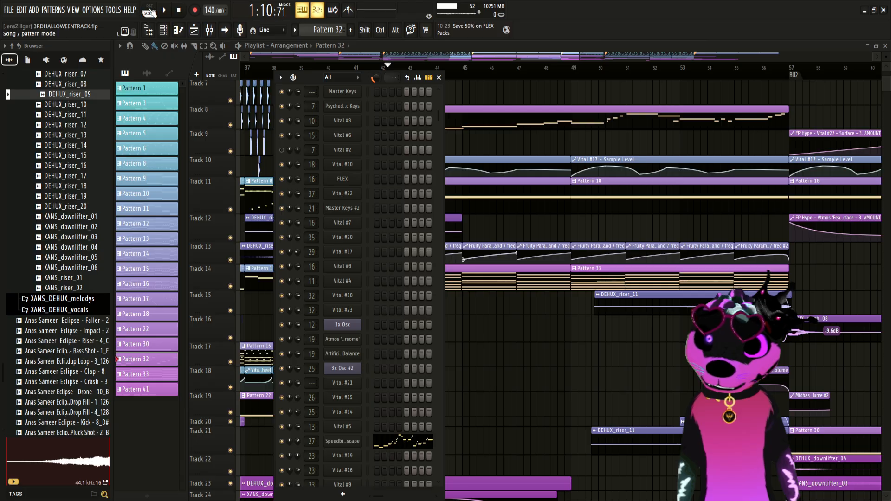
{"action": "key", "text": "space"}
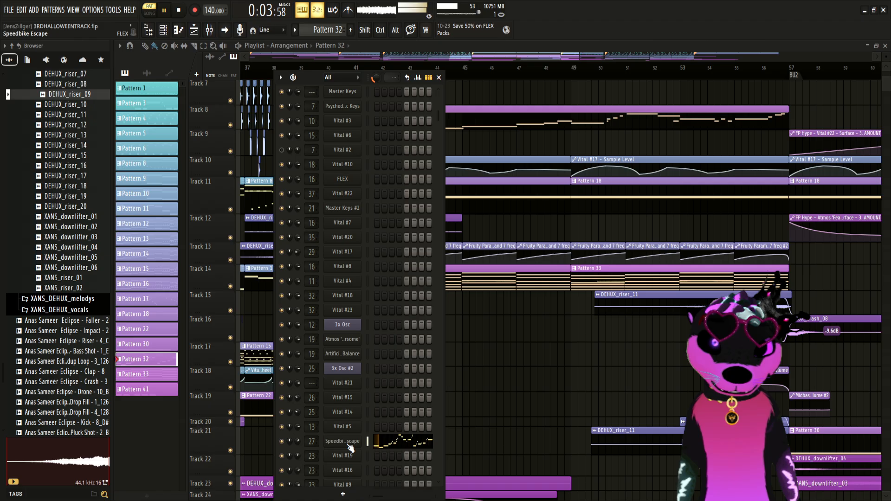
{"action": "left_click", "coordinate": [348, 443]}
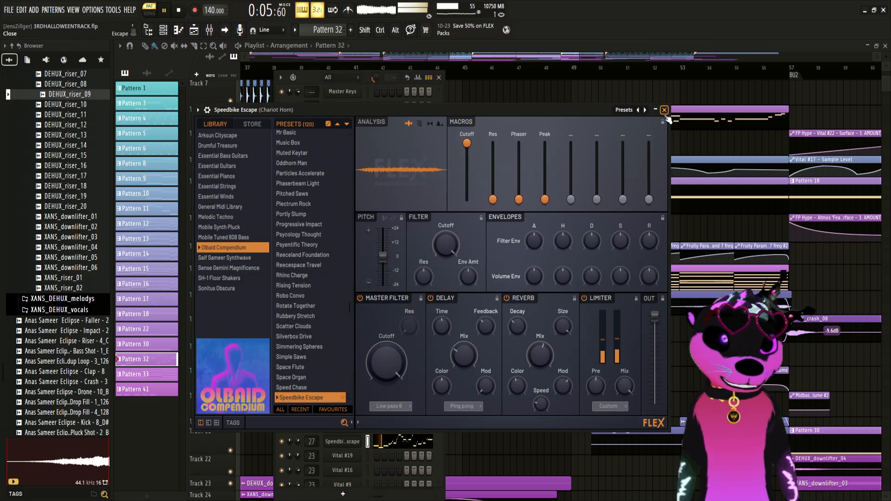
{"action": "left_click", "coordinate": [664, 110]}
{"action": "key", "text": "space"}
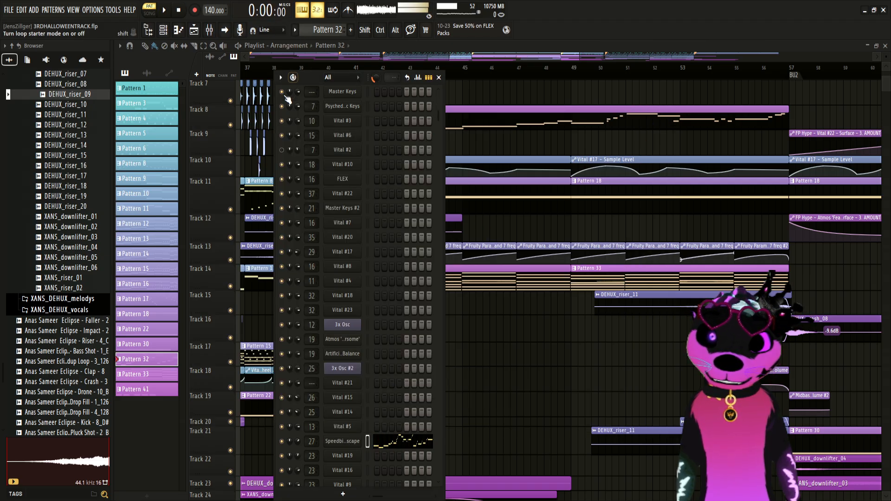
Step: Mute the Chariot Horn mixer track and save the project with the song position at bar 45
{"action": "left_click", "coordinate": [210, 30]}
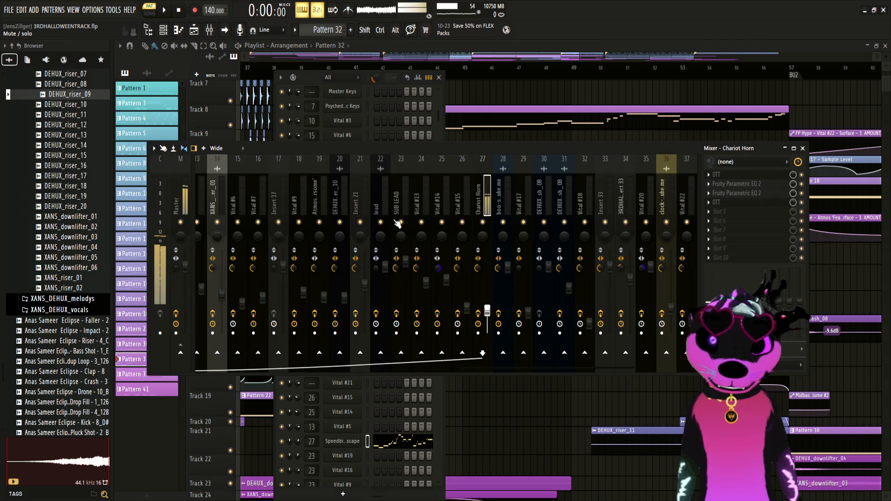
{"action": "left_click", "coordinate": [483, 222]}
{"action": "left_click", "coordinate": [464, 66]}
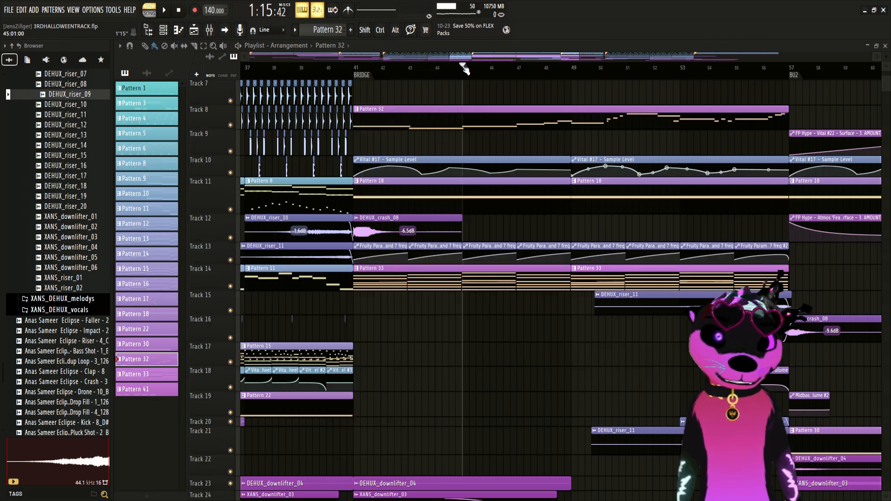
{"action": "key", "text": "ctrl+s"}
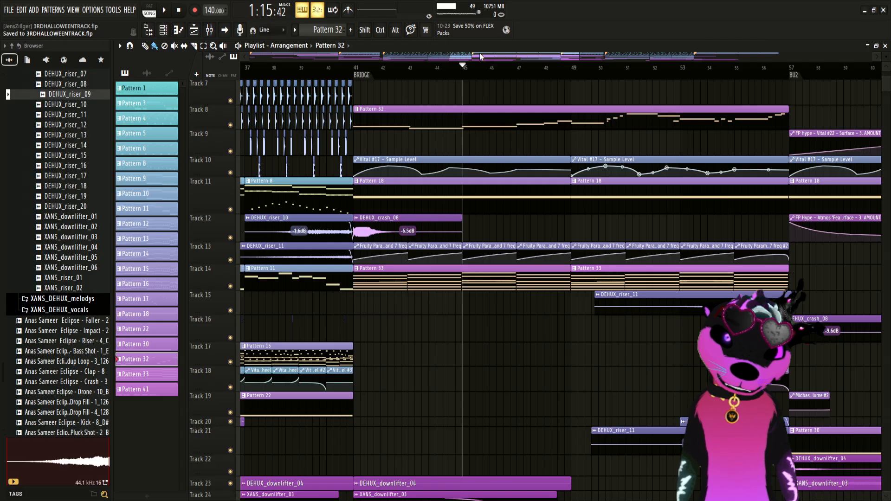
Step: Step the song position from about bar 49 through the second build-up to just before the DROP2 marker
{"action": "left_click_drag", "start_coordinate": [551, 73], "coordinate": [585, 74]}
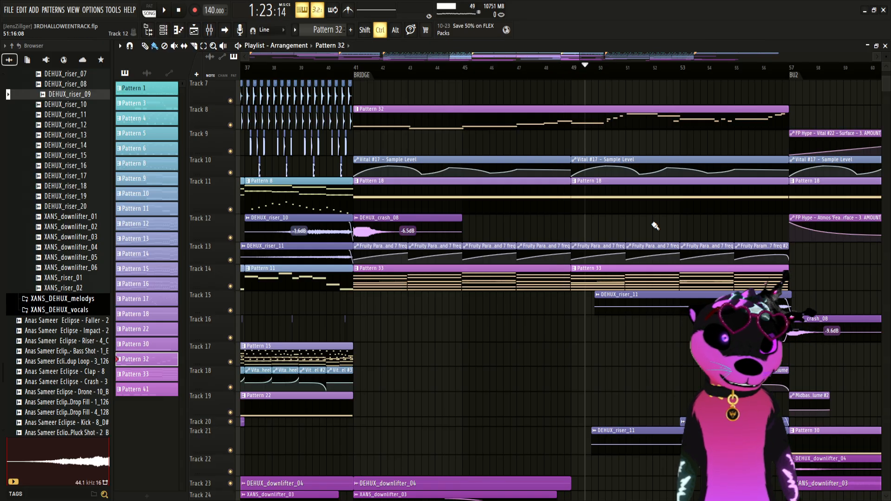
{"action": "scroll", "coordinate": [654, 230], "scroll_direction": "down", "scroll_amount": 3}
{"action": "scroll", "coordinate": [659, 242], "scroll_direction": "down", "scroll_amount": 2}
{"action": "scroll", "coordinate": [717, 185], "scroll_direction": "up", "scroll_amount": 5}
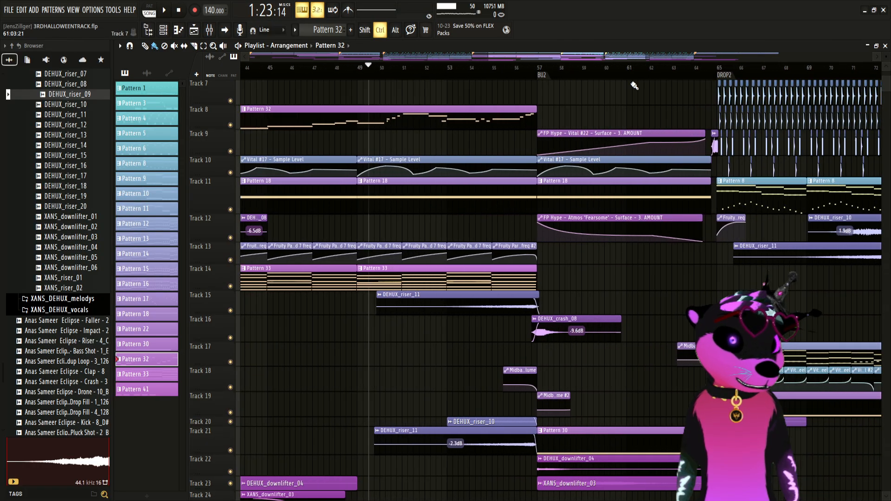
{"action": "left_click", "coordinate": [572, 78]}
{"action": "left_click", "coordinate": [705, 75]}
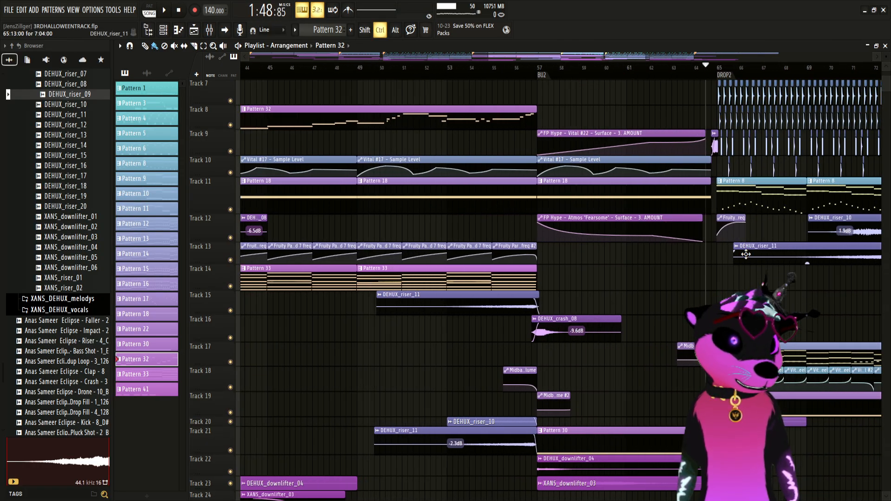
Step: Move the song position to the DROP2 marker at bar 65 and pick the Pattern 13 clip on Track 17
{"action": "scroll", "coordinate": [826, 329], "scroll_direction": "down", "scroll_amount": 2}
{"action": "scroll", "coordinate": [796, 322], "scroll_direction": "up", "scroll_amount": 5}
{"action": "scroll", "coordinate": [748, 304], "scroll_direction": "down", "scroll_amount": 6}
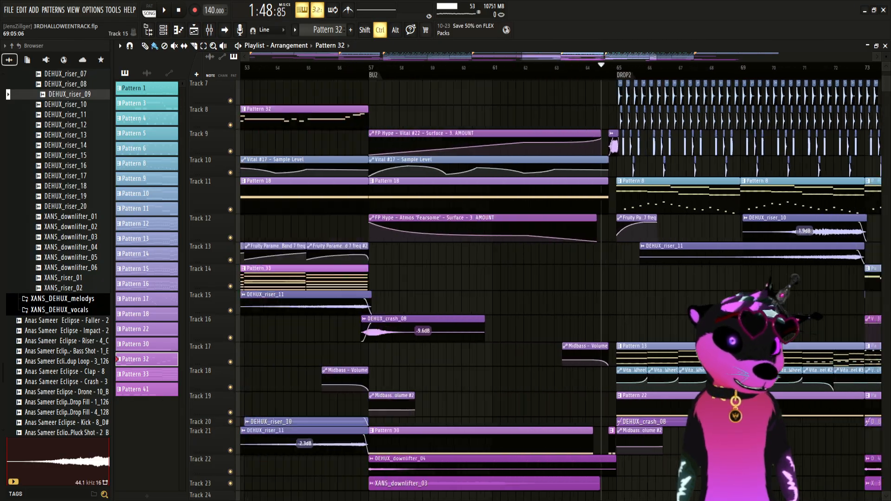
{"action": "scroll", "coordinate": [749, 304], "scroll_direction": "up", "scroll_amount": 5}
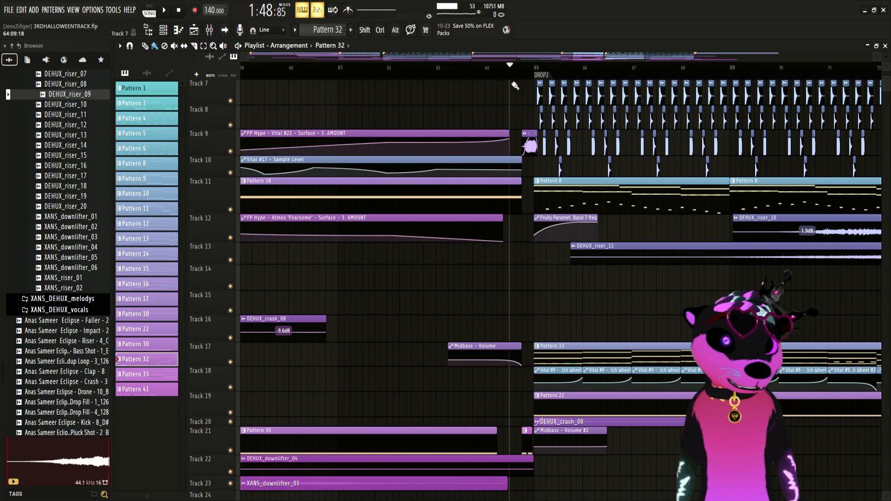
{"action": "left_click_drag", "start_coordinate": [523, 71], "coordinate": [542, 70]}
{"action": "scroll", "coordinate": [610, 359], "scroll_direction": "down", "scroll_amount": 3}
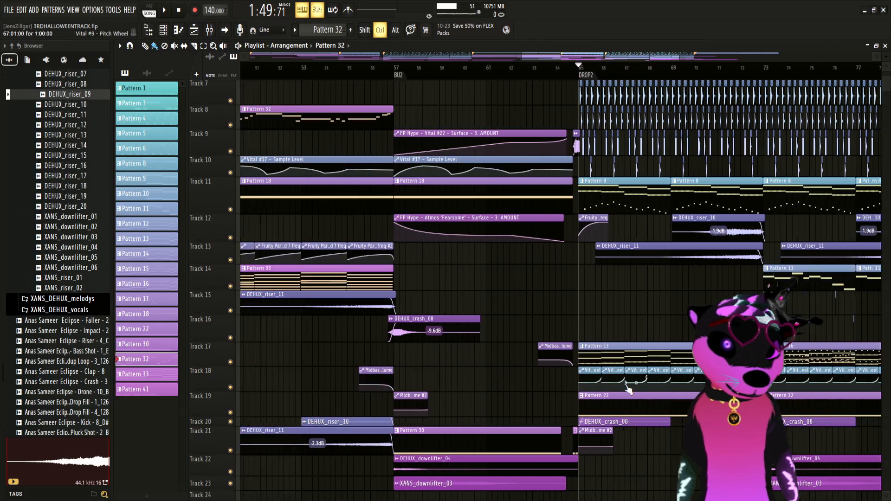
{"action": "left_click", "coordinate": [610, 359]}
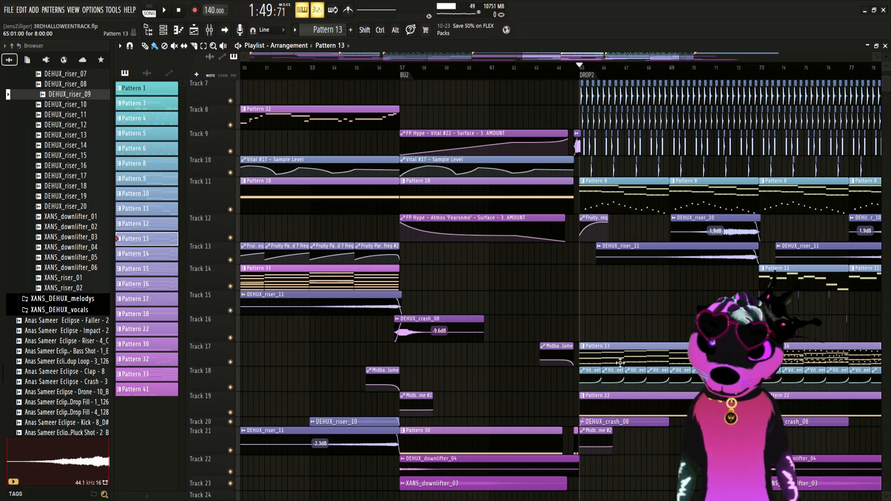
Step: Play back the second drop and follow its patterns, risers and automation clips to about bar 77
{"action": "key", "text": "space"}
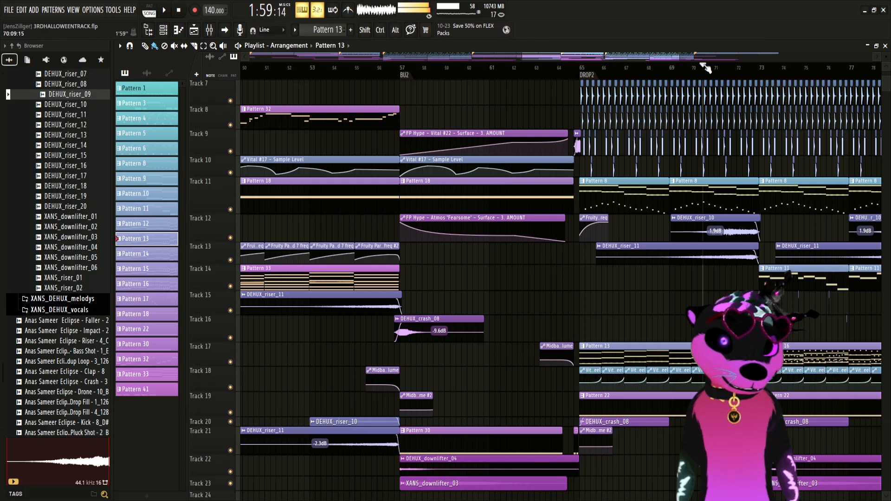
{"action": "scroll", "coordinate": [811, 336], "scroll_direction": "down", "scroll_amount": 2}
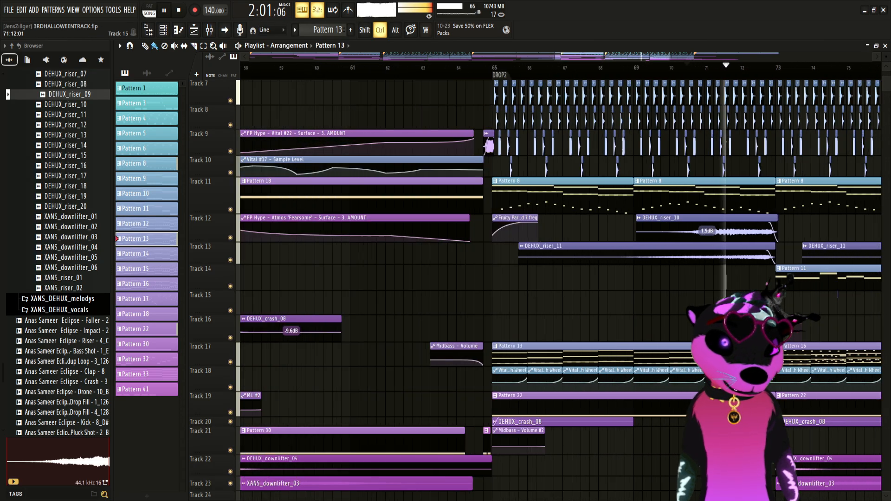
{"action": "scroll", "coordinate": [812, 336], "scroll_direction": "up", "scroll_amount": 2}
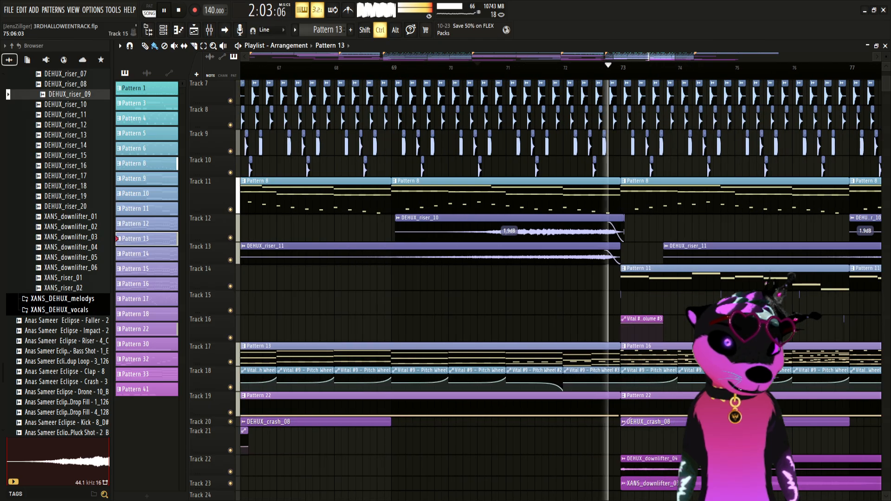
{"action": "scroll", "coordinate": [790, 311], "scroll_direction": "down", "scroll_amount": 3}
{"action": "scroll", "coordinate": [790, 310], "scroll_direction": "up", "scroll_amount": 3}
{"action": "scroll", "coordinate": [789, 311], "scroll_direction": "down", "scroll_amount": 1}
{"action": "scroll", "coordinate": [790, 311], "scroll_direction": "up", "scroll_amount": 1}
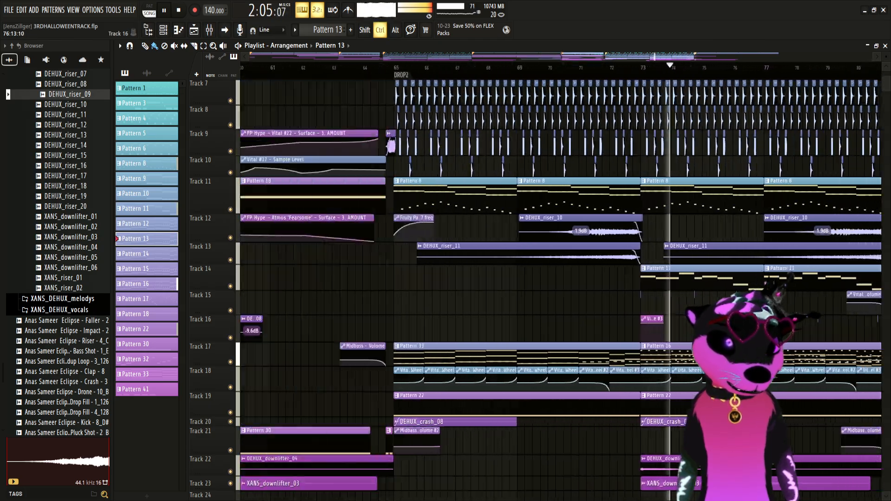
{"action": "scroll", "coordinate": [790, 310], "scroll_direction": "down", "scroll_amount": 1}
{"action": "scroll", "coordinate": [649, 324], "scroll_direction": "up", "scroll_amount": 3}
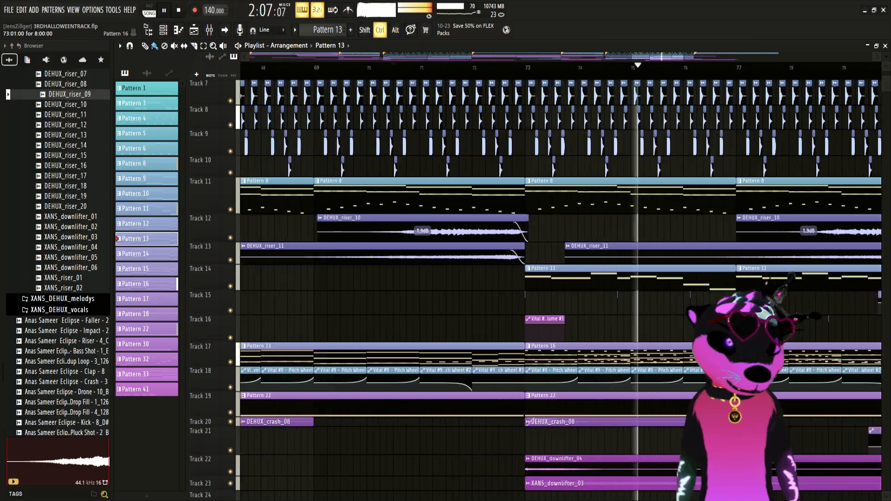
{"action": "scroll", "coordinate": [647, 325], "scroll_direction": "down", "scroll_amount": 2}
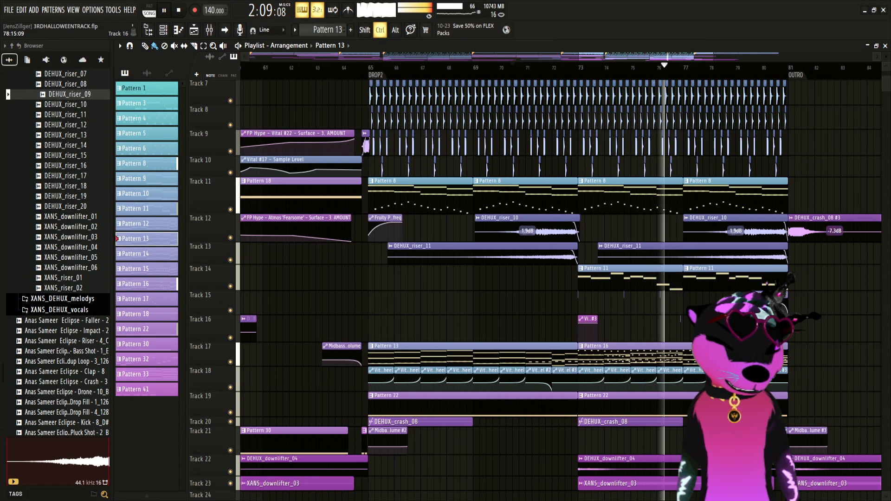
{"action": "scroll", "coordinate": [653, 341], "scroll_direction": "down", "scroll_amount": 3}
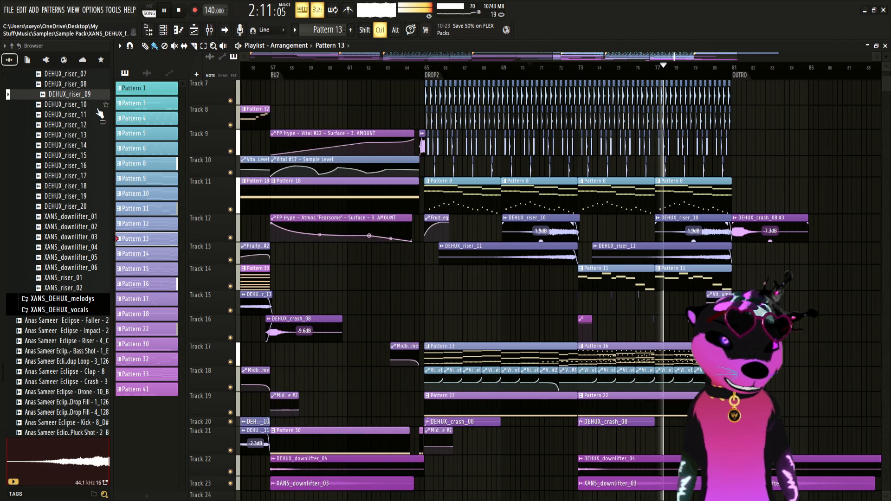
Step: Bring up the mixer and mute the Master track
{"action": "left_click", "coordinate": [209, 30]}
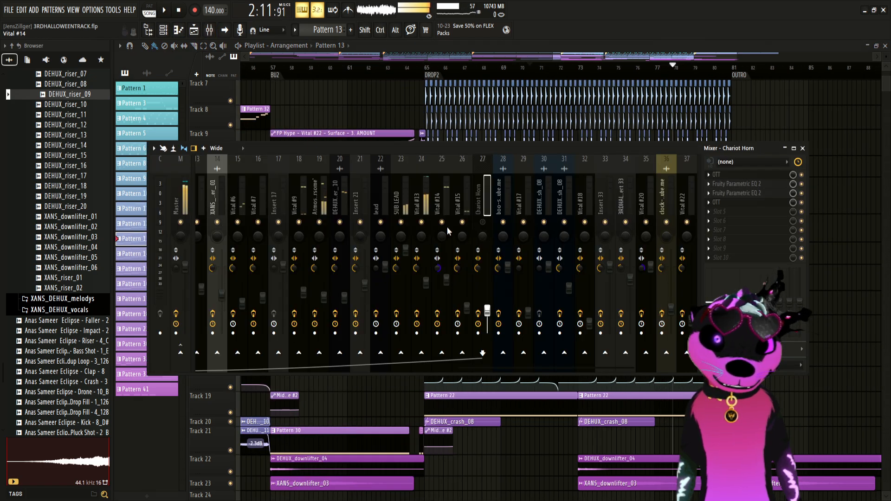
{"action": "left_click", "coordinate": [180, 222]}
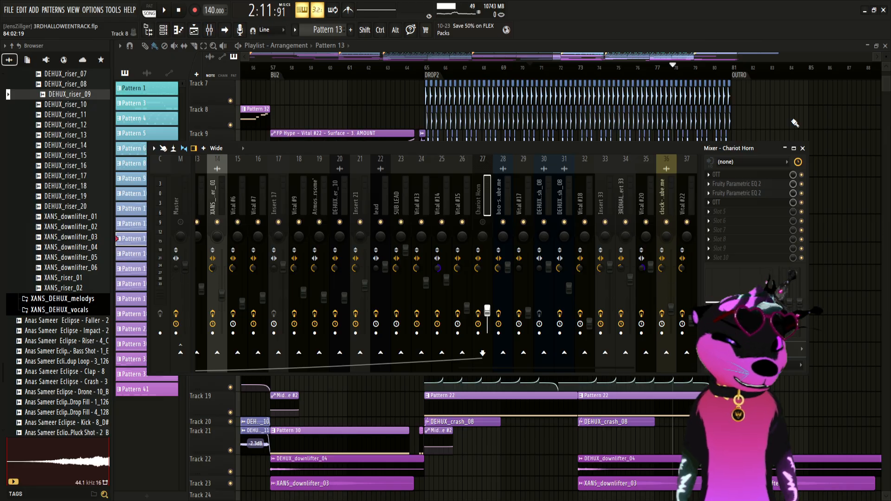
Step: Check the effect chains of the Vital #17, Vital #18 and Insert 33 mixer tracks and open Insert 33's kHs Frequency Shifter
{"action": "left_click", "coordinate": [542, 202]}
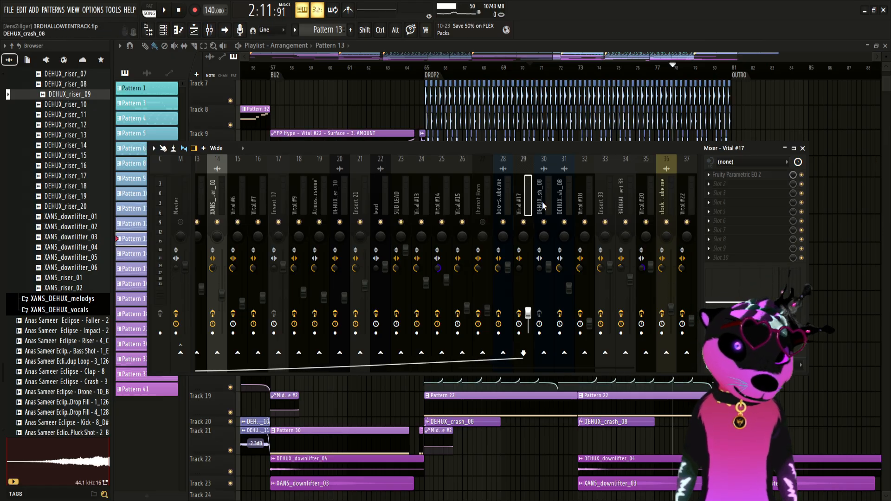
{"action": "left_click", "coordinate": [569, 199]}
{"action": "left_click", "coordinate": [589, 199]}
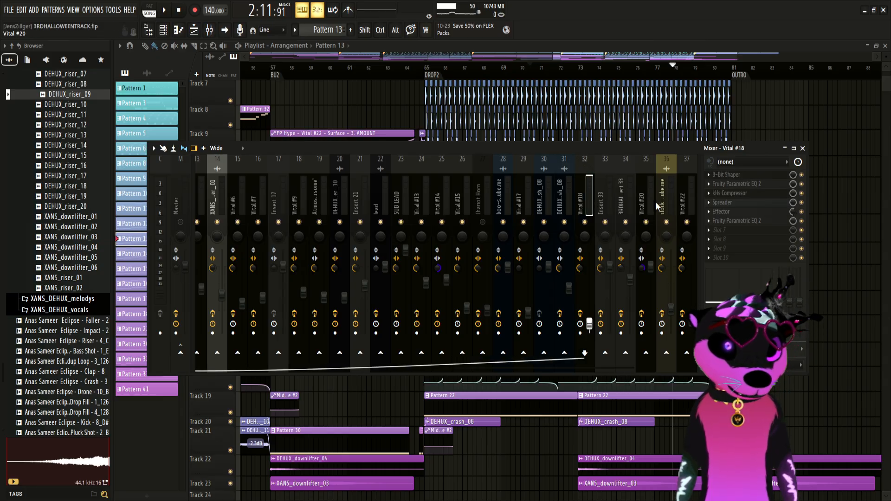
{"action": "left_click", "coordinate": [609, 192]}
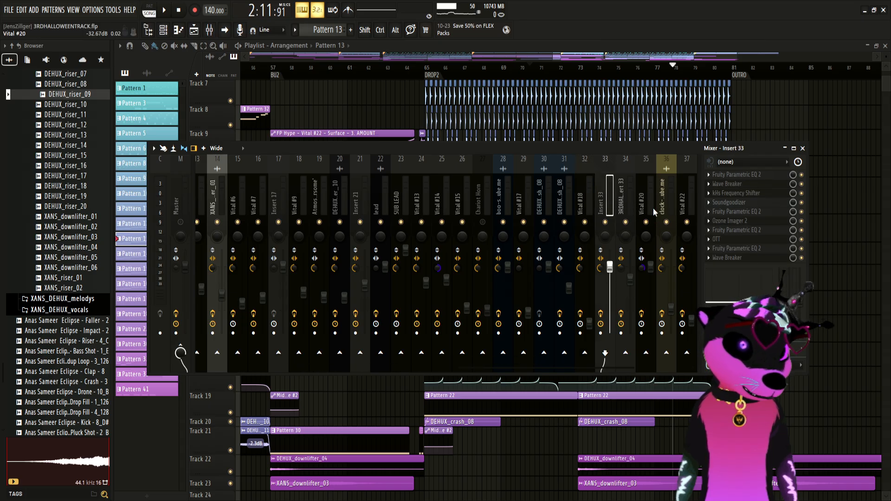
{"action": "left_click", "coordinate": [754, 194]}
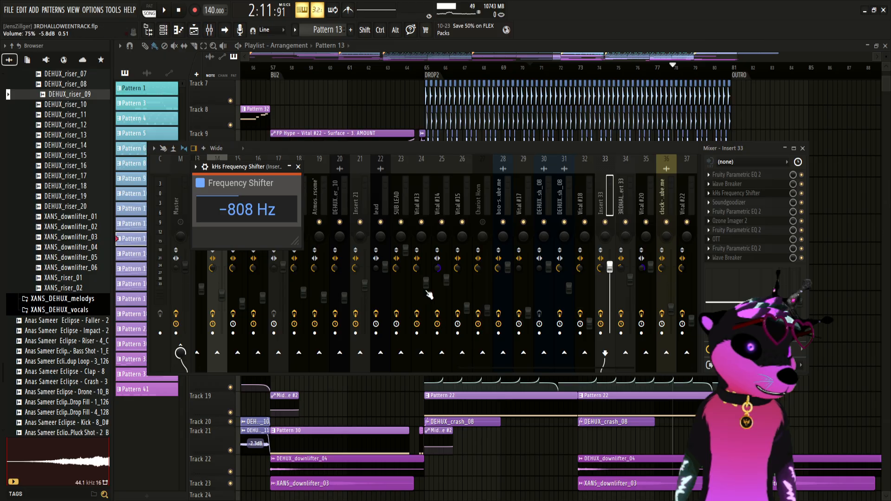
Step: Close Insert 33's Frequency Shifter and examine the curves of its first two Fruity Parametric EQ 2 effects
{"action": "left_click_drag", "start_coordinate": [248, 167], "coordinate": [394, 204]}
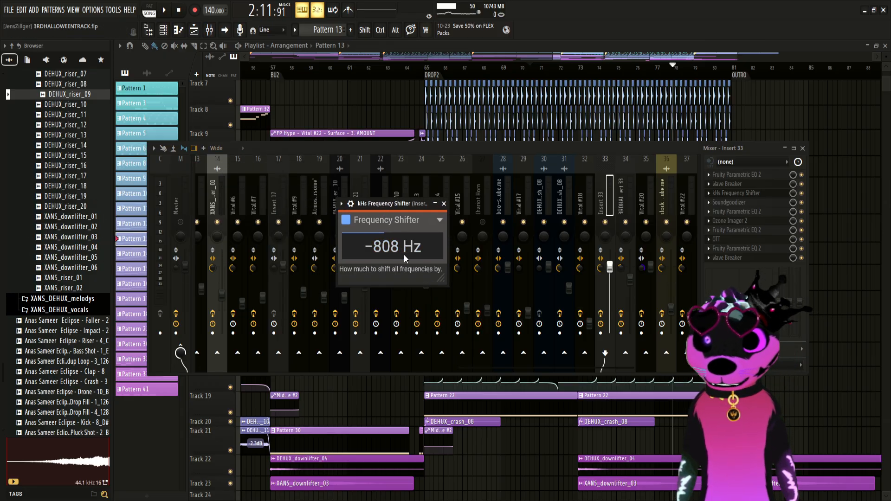
{"action": "left_click", "coordinate": [444, 204]}
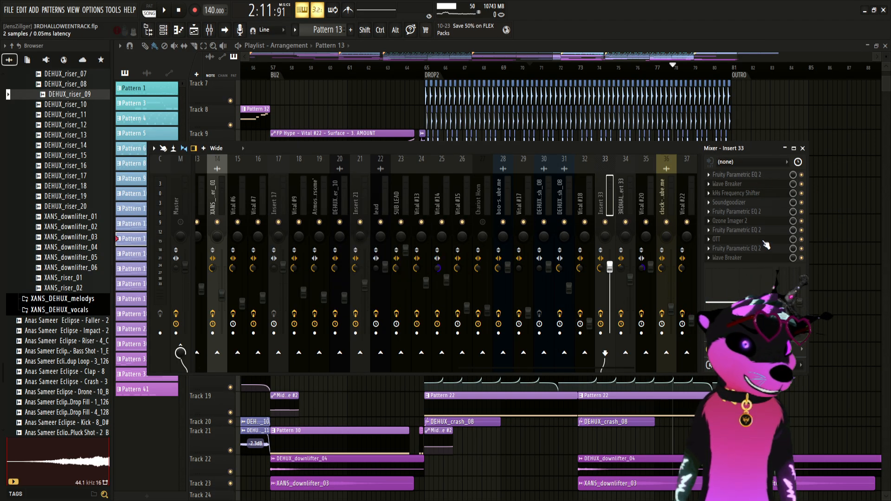
{"action": "left_click", "coordinate": [768, 174]}
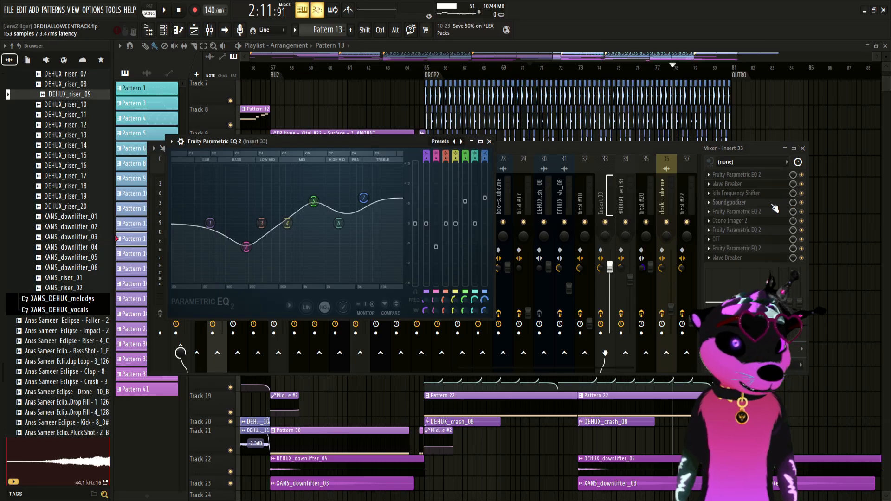
{"action": "left_click", "coordinate": [774, 211]}
{"action": "left_click_drag", "start_coordinate": [422, 177], "coordinate": [392, 187]}
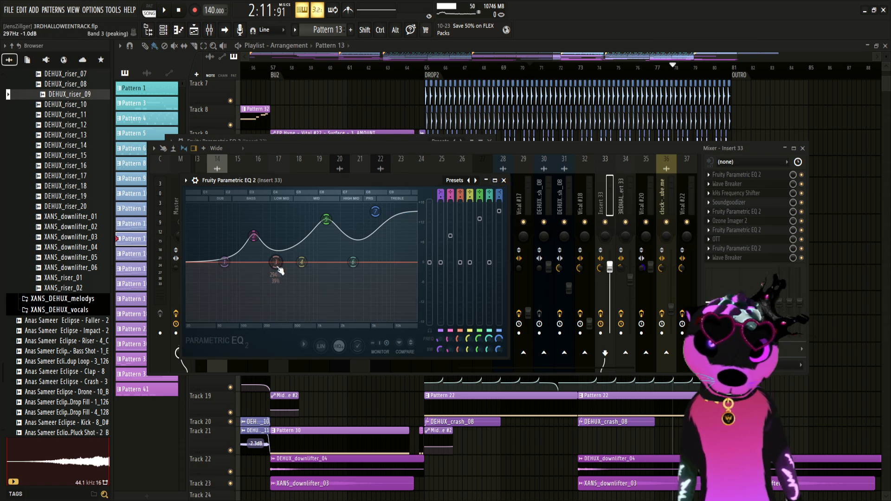
Step: Try a strong boost on band 3 of Insert 33's second Fruity Parametric EQ 2, undo the band changes and close the EQ
{"action": "left_click_drag", "start_coordinate": [280, 271], "coordinate": [278, 207]}
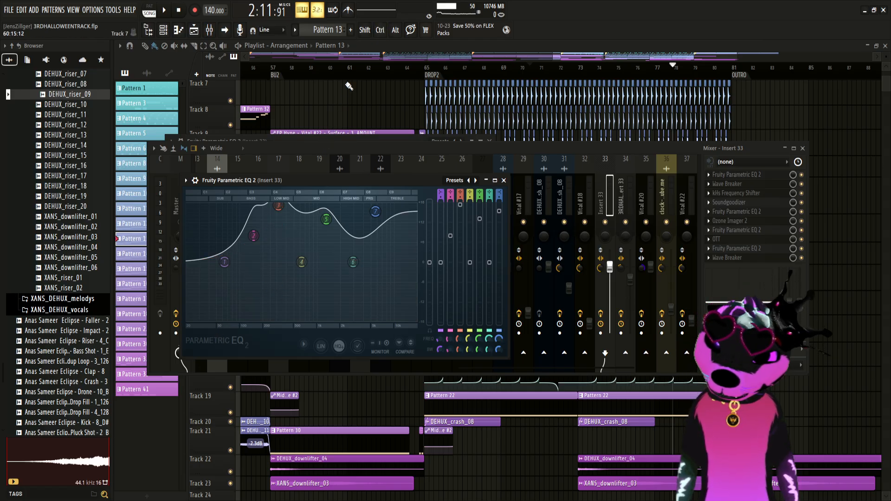
{"action": "key", "text": "ctrl+z"}
{"action": "key", "text": "ctrl+z"}
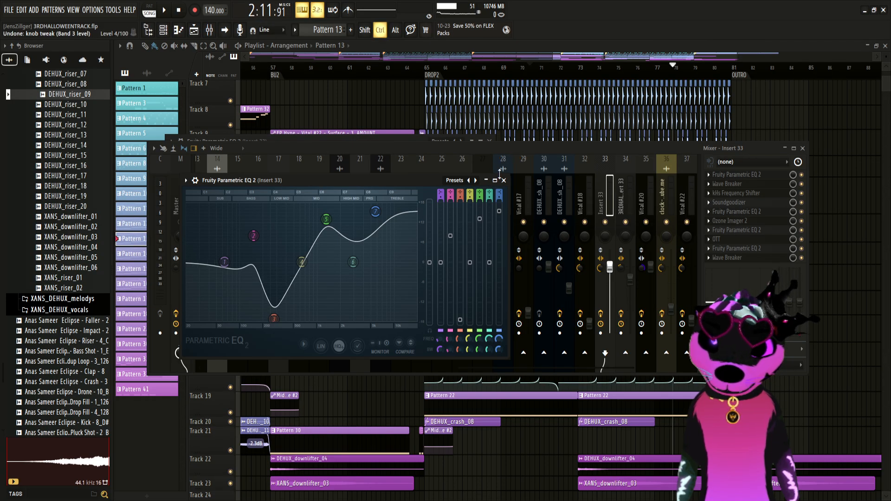
{"action": "key", "text": "ctrl+z"}
{"action": "left_click", "coordinate": [504, 180]}
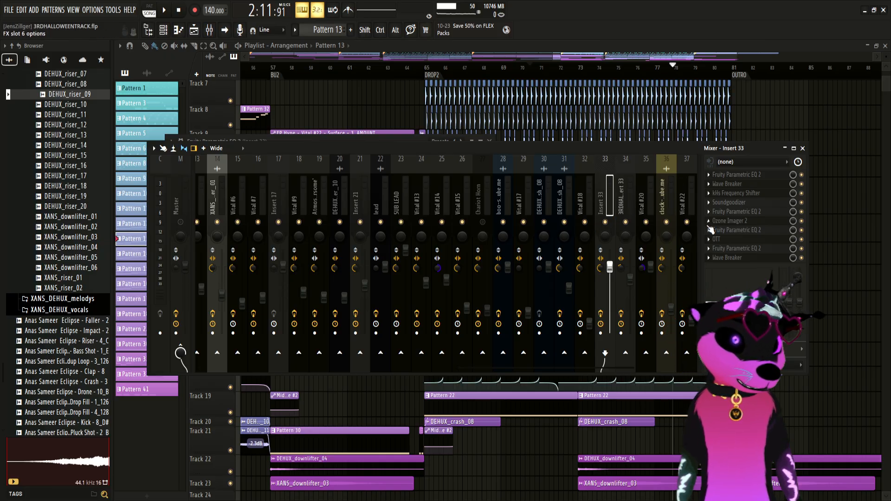
Step: Load the Mid Side EQ preset in Patcher on the Vital #20 mixer track, review its routing map and close it
{"action": "left_click", "coordinate": [650, 196]}
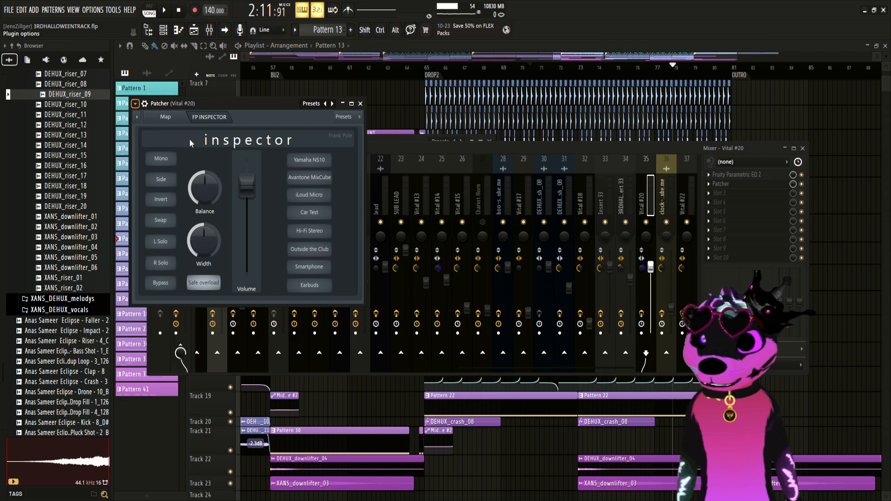
{"action": "left_click", "coordinate": [349, 276]}
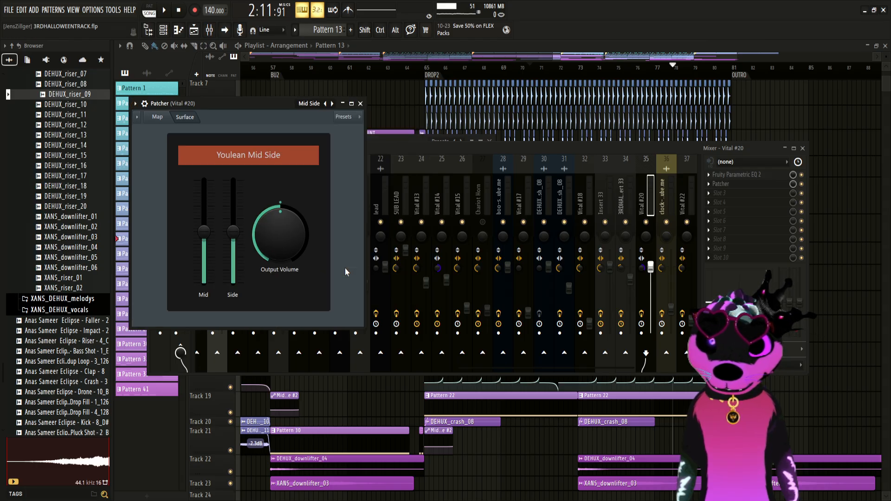
{"action": "left_click", "coordinate": [168, 116]}
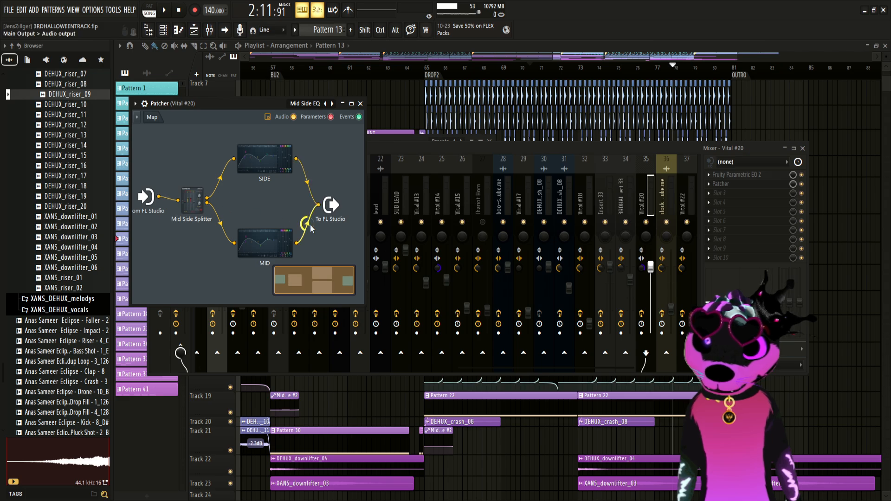
{"action": "left_click_drag", "start_coordinate": [185, 234], "coordinate": [206, 167]}
{"action": "left_click", "coordinate": [193, 169]}
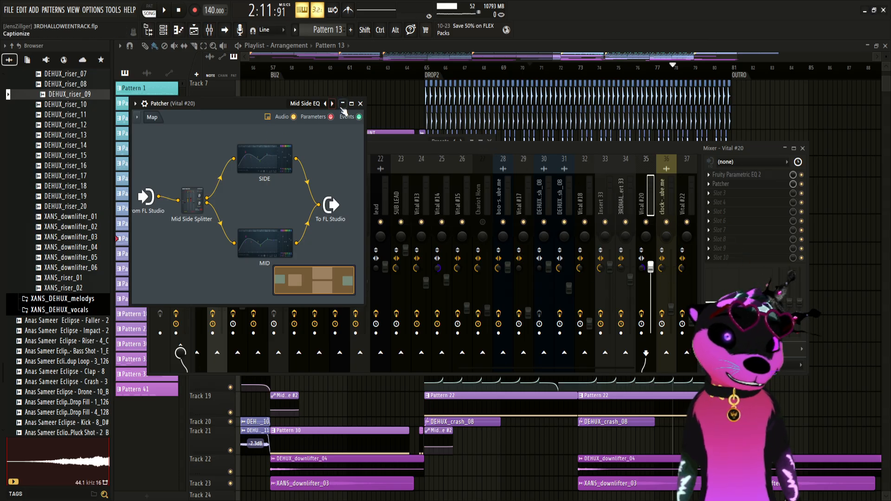
{"action": "left_click", "coordinate": [360, 104]}
Step: Move the song position to bar 69, briefly play the second drop with the mixer showing and select the SUB LEAD track
{"action": "left_click", "coordinate": [563, 191]}
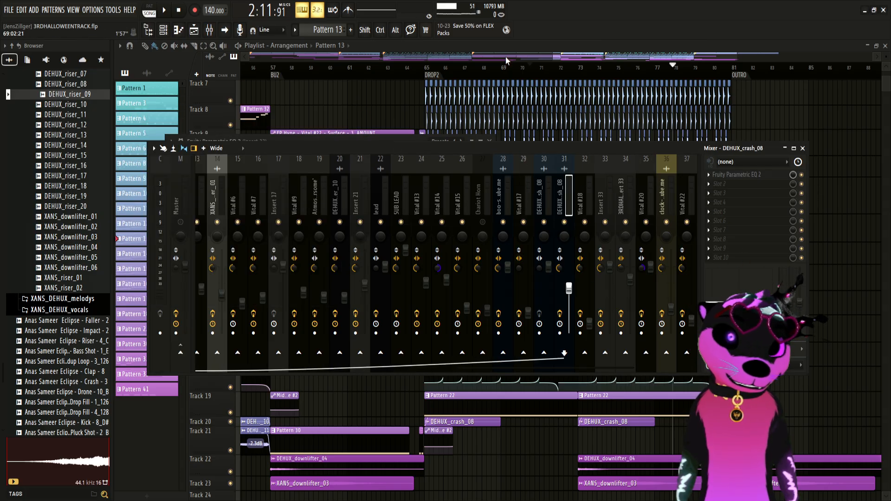
{"action": "left_click", "coordinate": [503, 70]}
{"action": "key", "text": "space"}
{"action": "key", "text": "space"}
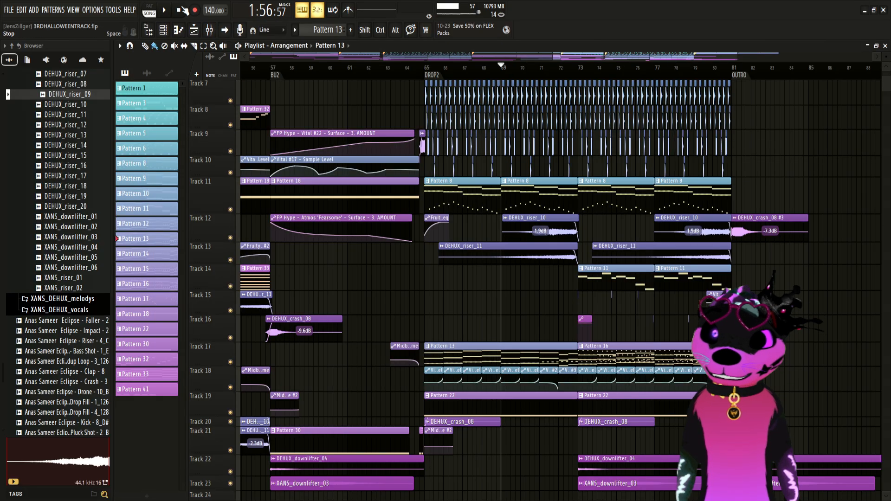
{"action": "left_click", "coordinate": [211, 30]}
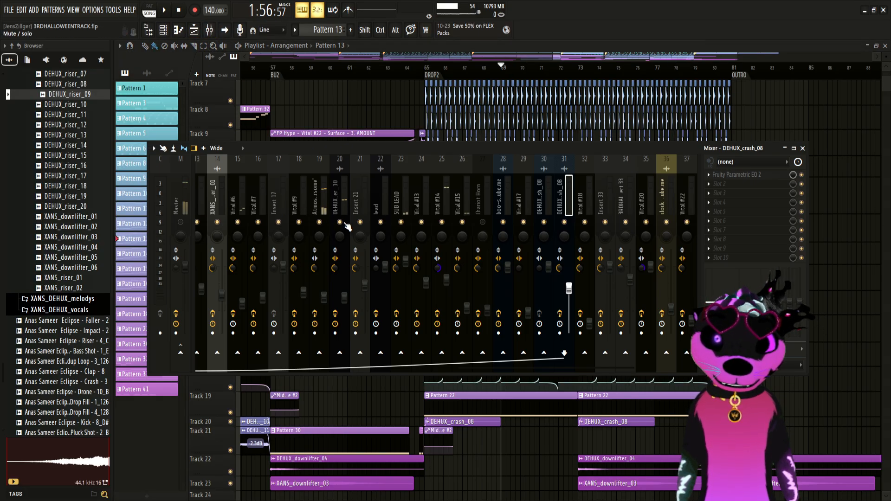
{"action": "key", "text": "space"}
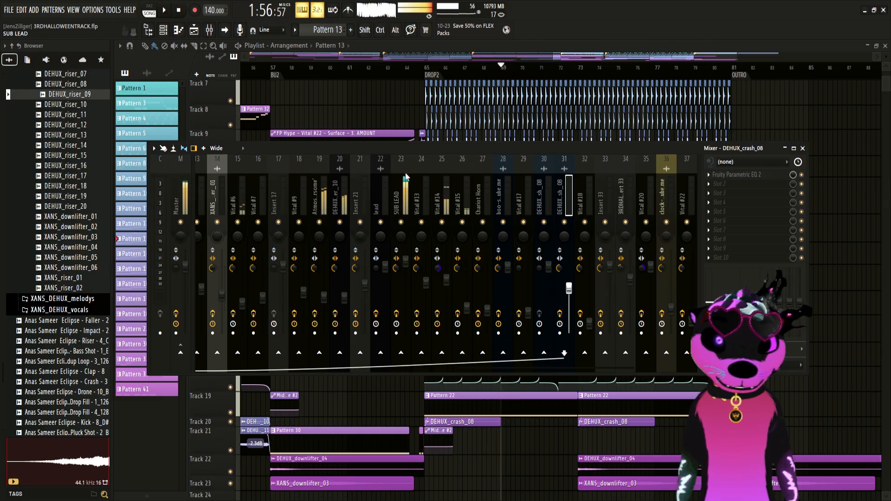
{"action": "left_click", "coordinate": [404, 225]}
{"action": "key", "text": "space"}
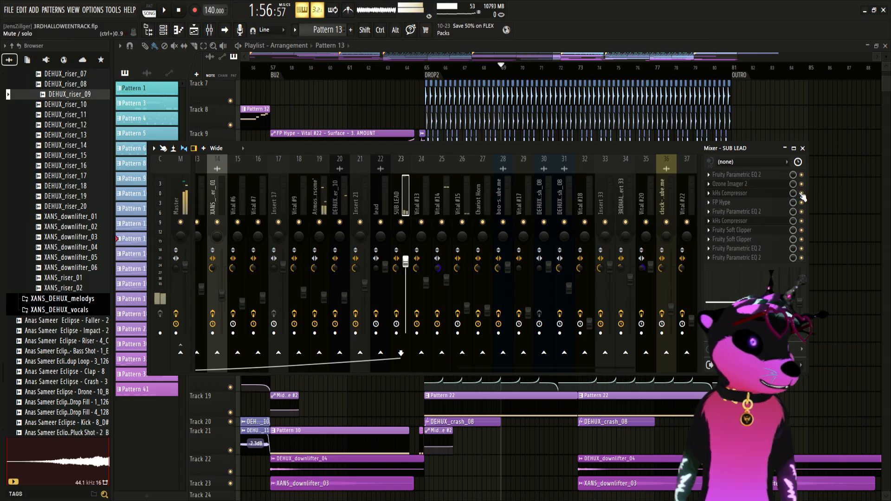
Step: Replace SUB LEAD's second Fruity Soft Clipper, in slot 8, with Patcher and load the Mid Side EQ preset
{"action": "left_click", "coordinate": [802, 240]}
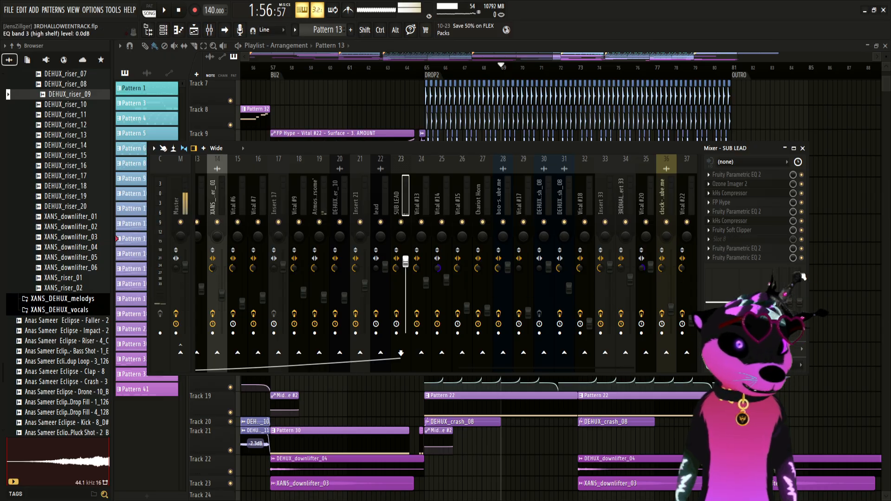
{"action": "left_click", "coordinate": [750, 240], "text": "alt"}
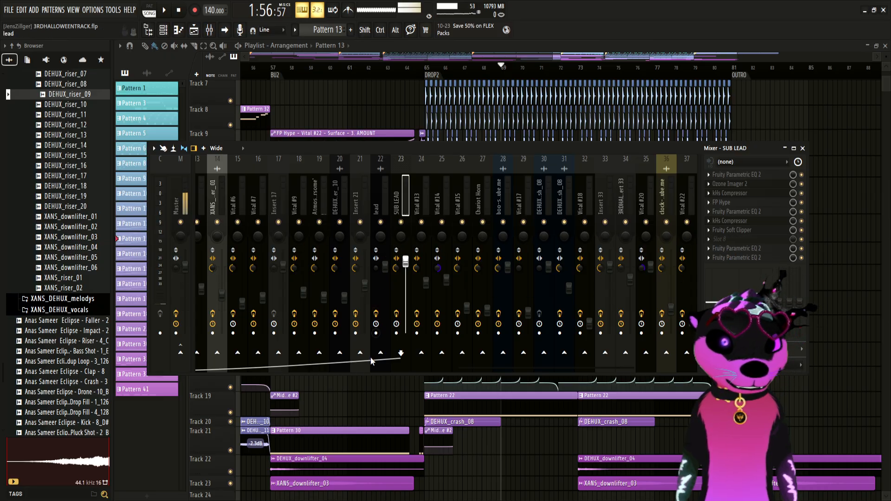
{"action": "left_click_drag", "start_coordinate": [490, 367], "coordinate": [254, 366]}
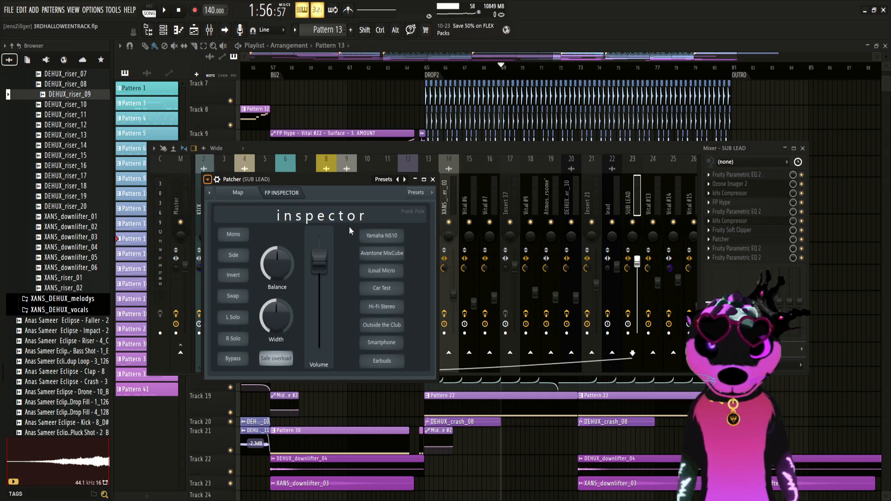
{"action": "left_click", "coordinate": [352, 308]}
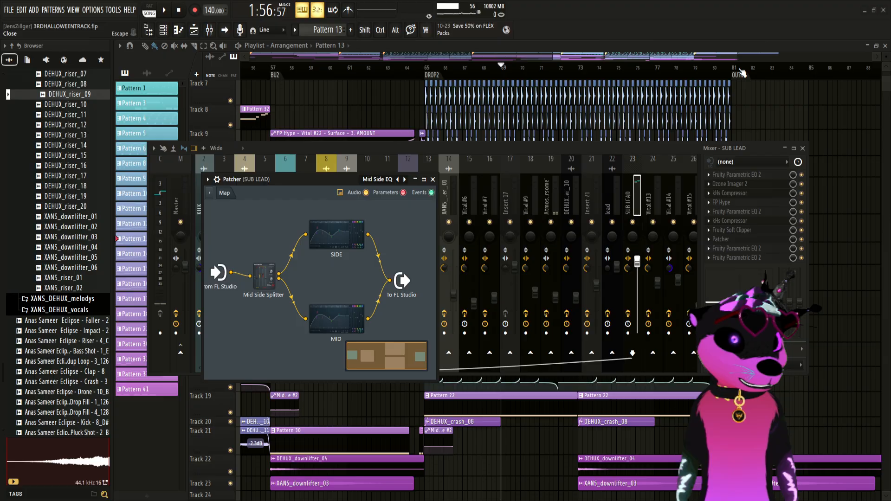
{"action": "left_click", "coordinate": [433, 180]}
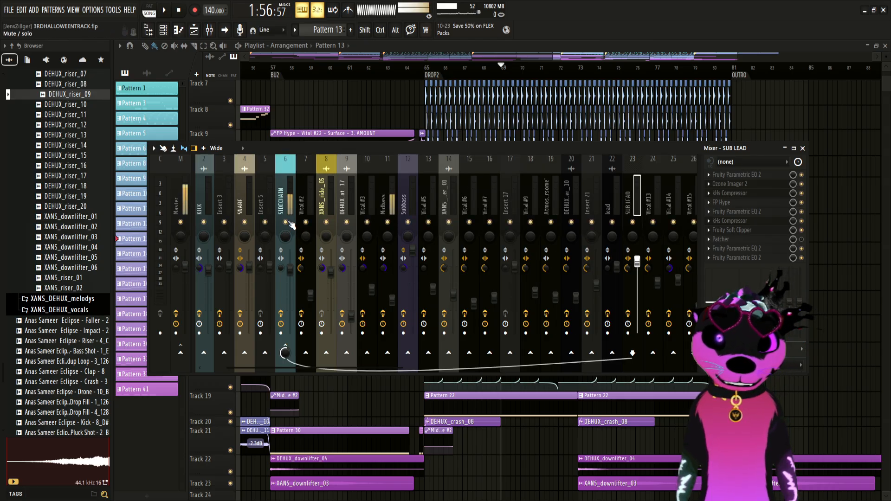
Step: Play the drop from bar 69 to compare SUB LEAD with Patcher on and off, and recheck Patcher's mid/side routing
{"action": "key", "text": "space"}
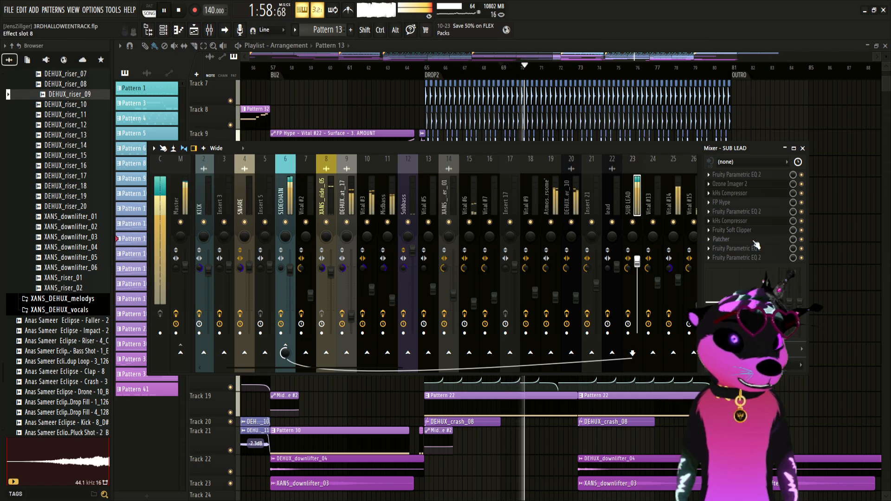
{"action": "left_click", "coordinate": [724, 239]}
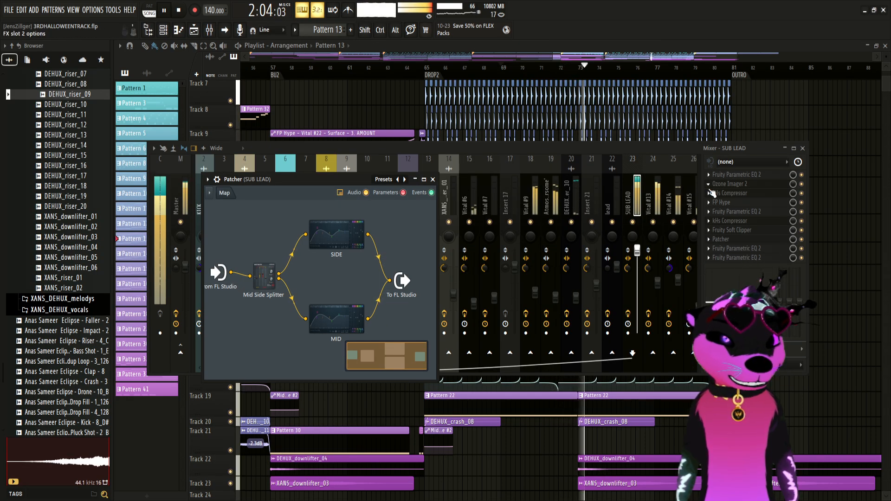
{"action": "left_click", "coordinate": [802, 240]}
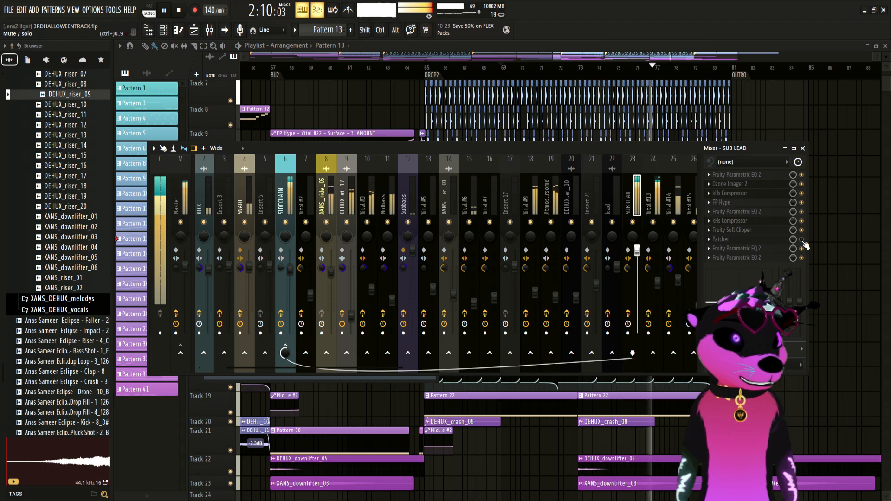
{"action": "key", "text": "space"}
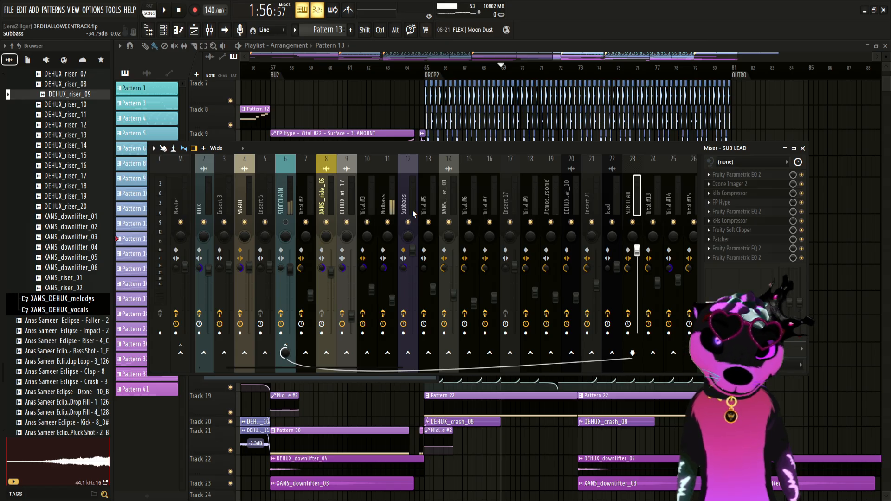
{"action": "left_click", "coordinate": [757, 244]}
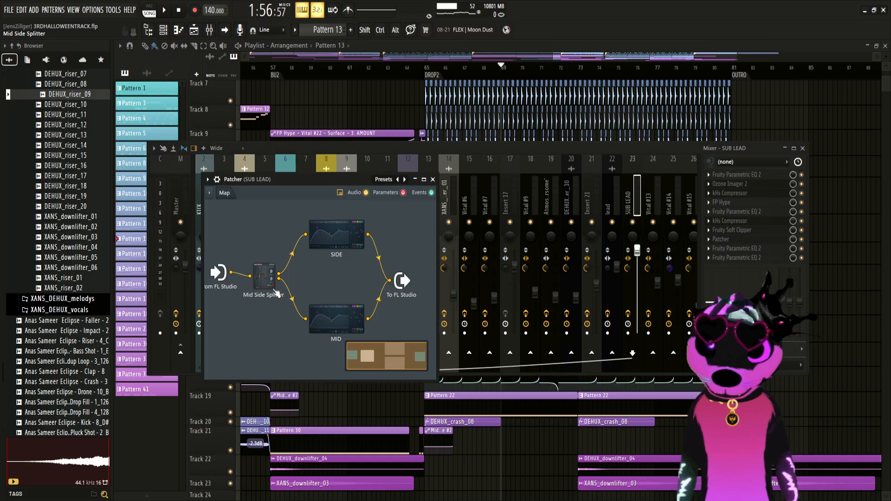
{"action": "left_click", "coordinate": [433, 179]}
Step: Check the effect chains of the lead, Insert 21, DEHUX_riser_10, Atmos 'Fearsome' and Vital #9 mixer tracks
{"action": "left_click", "coordinate": [617, 204]}
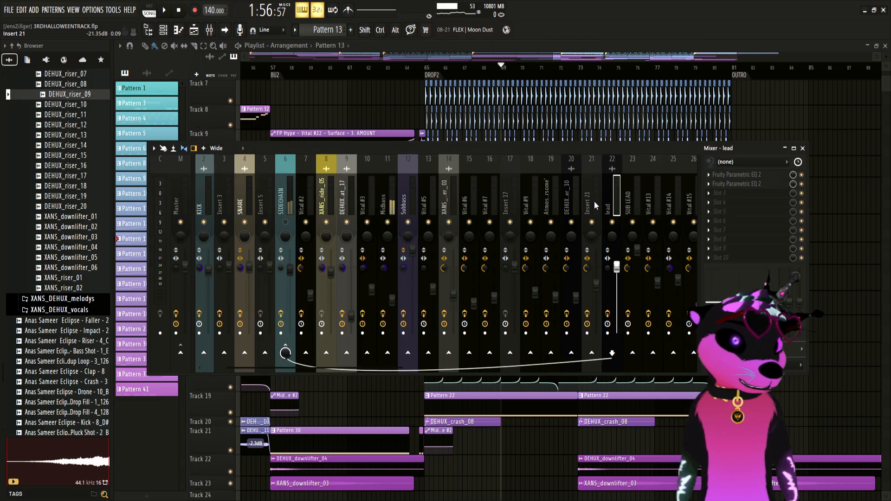
{"action": "left_click", "coordinate": [594, 202]}
{"action": "left_click", "coordinate": [557, 205]}
{"action": "left_click", "coordinate": [576, 200]}
{"action": "left_click", "coordinate": [557, 199]}
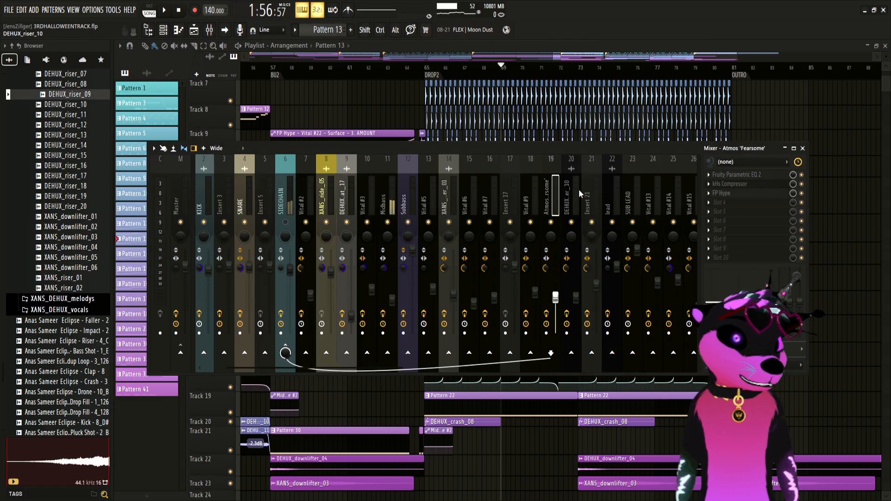
{"action": "left_click", "coordinate": [538, 195]}
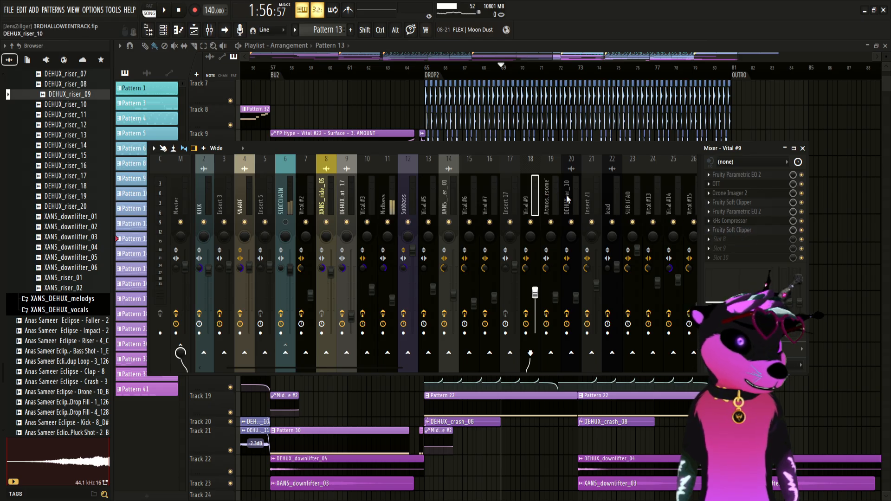
Step: Review the effect chains and routing of the Subbass, Vital #5, Vital #9, SIDECHAIN and BASS mixer tracks
{"action": "left_click", "coordinate": [414, 197]}
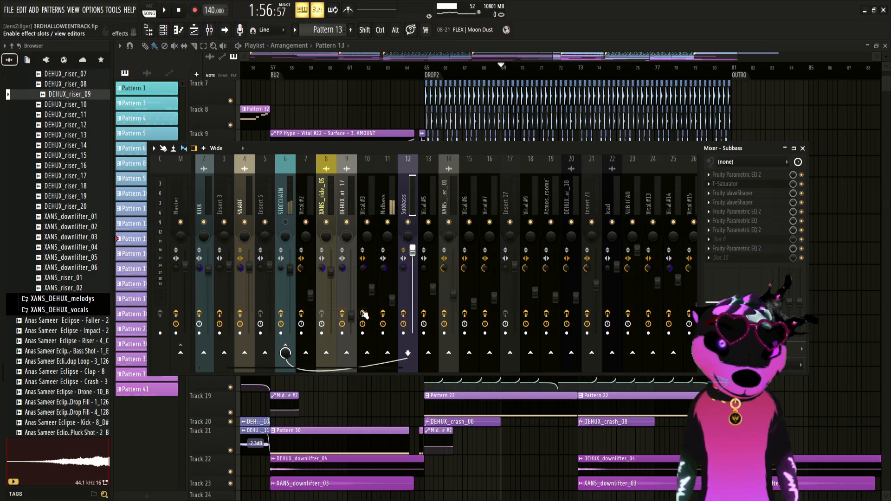
{"action": "left_click", "coordinate": [433, 292]}
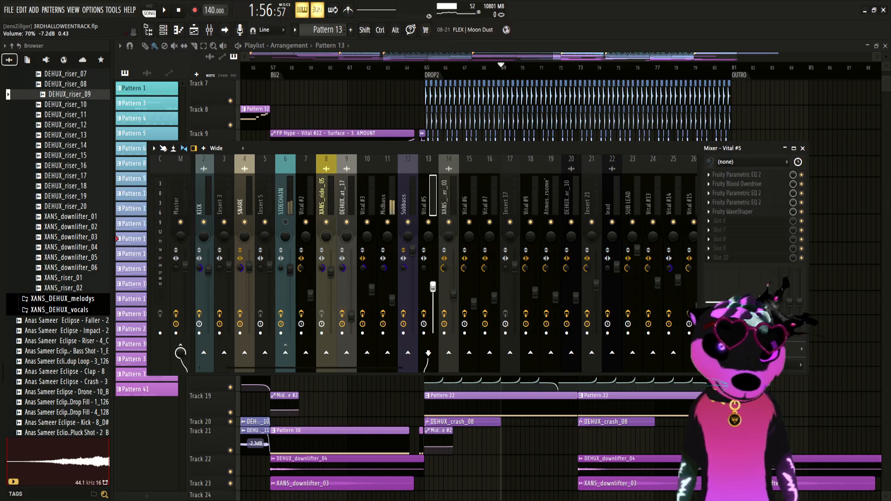
{"action": "scroll", "coordinate": [332, 370], "scroll_direction": "left", "scroll_amount": 1}
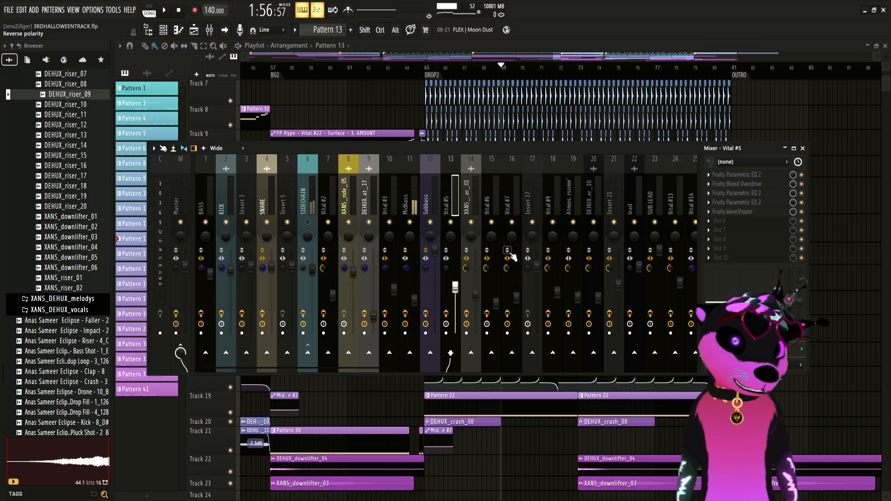
{"action": "left_click", "coordinate": [548, 211]}
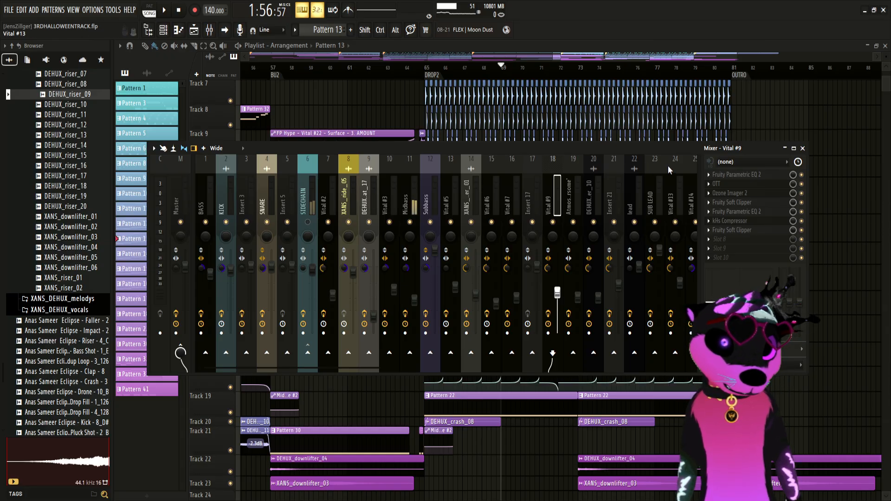
{"action": "left_click", "coordinate": [315, 200]}
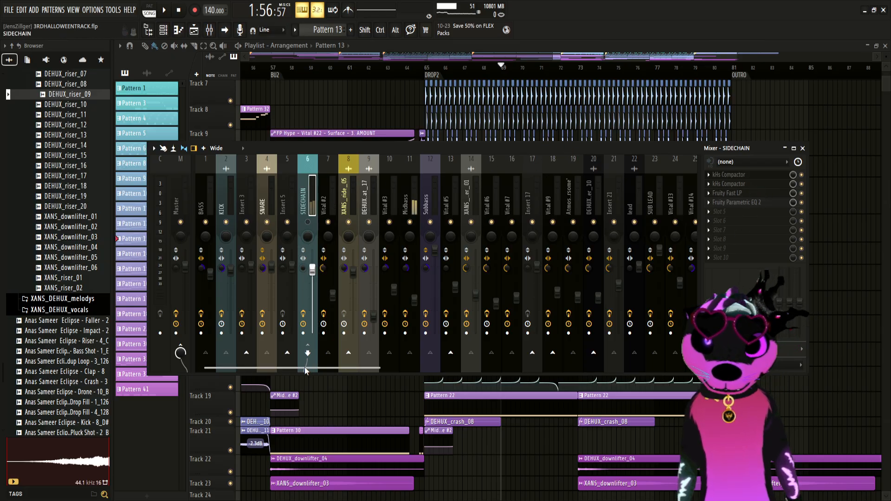
{"action": "left_click_drag", "start_coordinate": [304, 368], "coordinate": [265, 367]}
{"action": "left_click", "coordinate": [205, 202]}
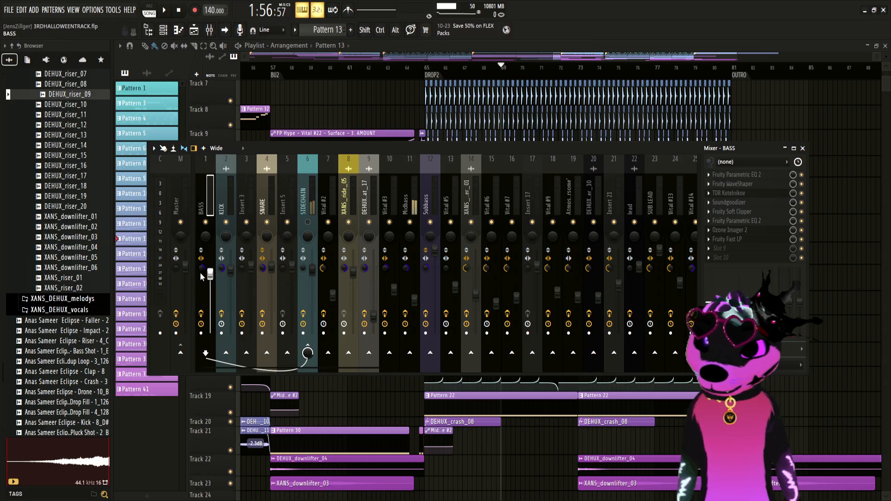
Step: Compare the effect chains and routing of the Master, KICK and BASS mixer tracks
{"action": "left_click", "coordinate": [180, 197]}
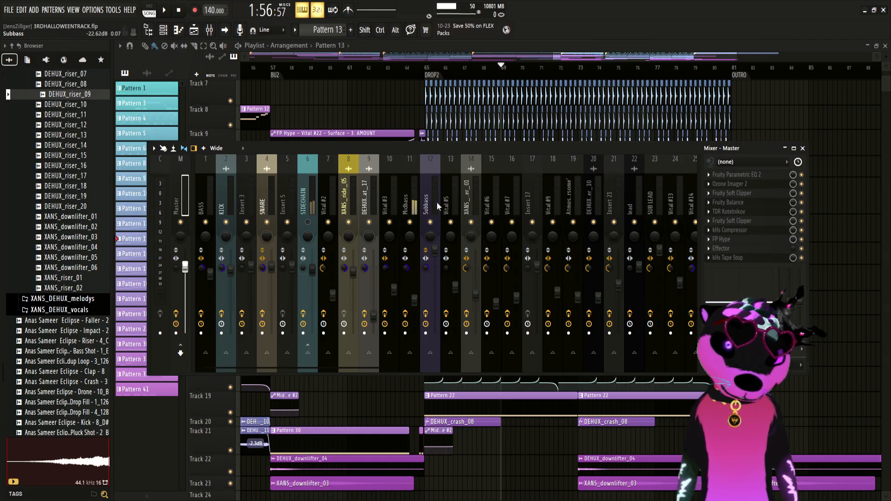
{"action": "left_click", "coordinate": [217, 198]}
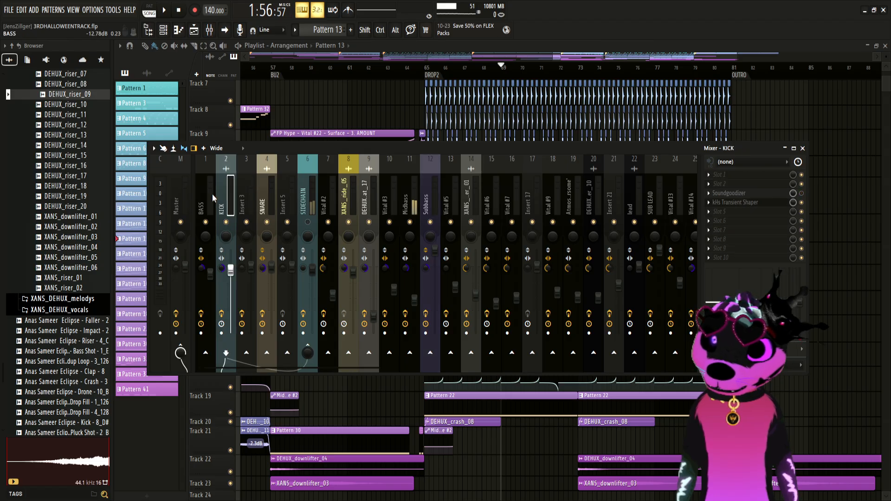
{"action": "left_click", "coordinate": [211, 196]}
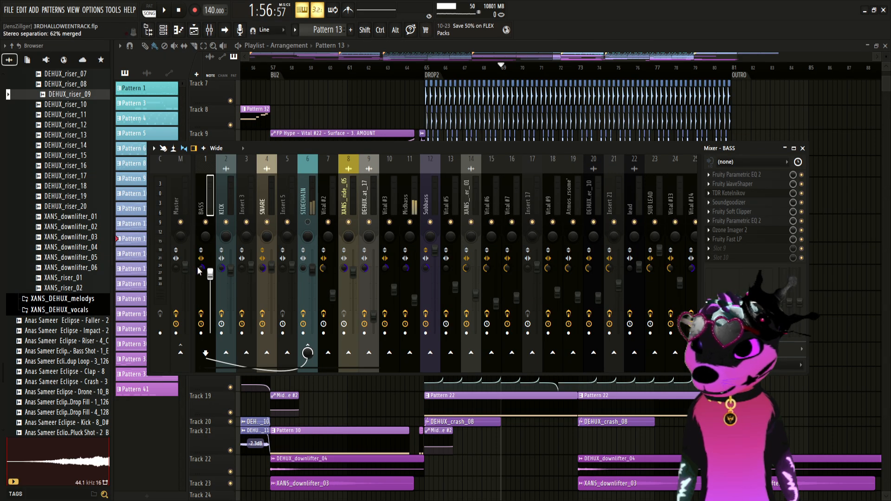
{"action": "left_click", "coordinate": [176, 189]}
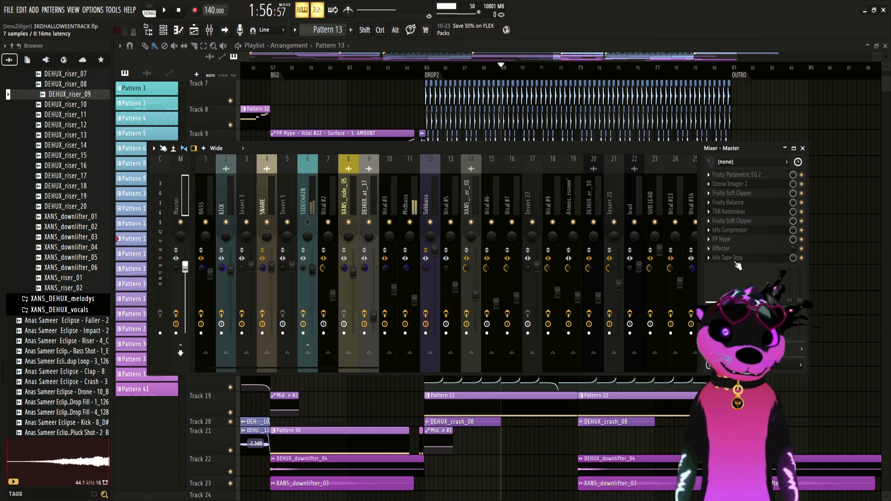
Step: Play the second drop and audition the Master's kHs Tape Stop by stopping and restarting its tape motor
{"action": "left_click", "coordinate": [752, 258]}
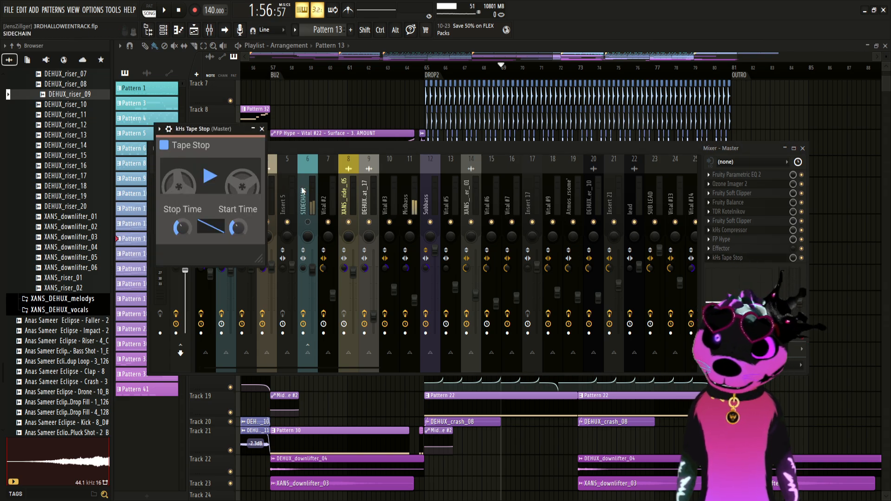
{"action": "left_click", "coordinate": [308, 223]}
{"action": "key", "text": "space"}
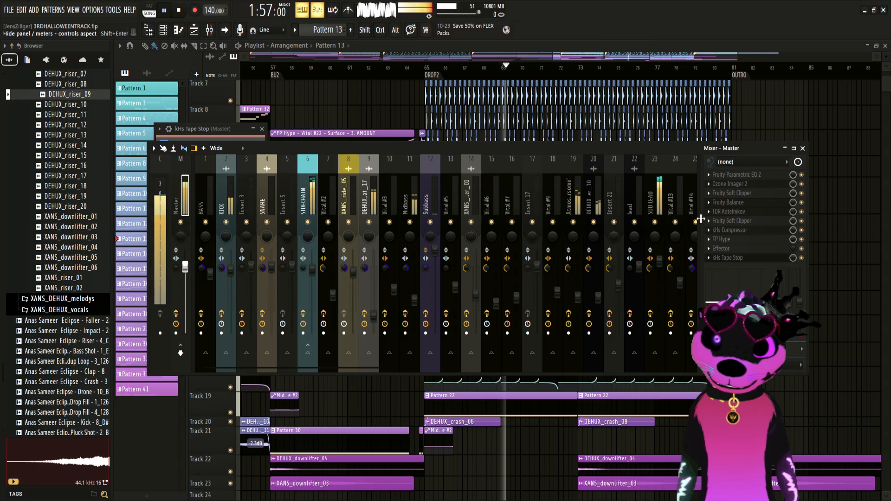
{"action": "left_click", "coordinate": [749, 259]}
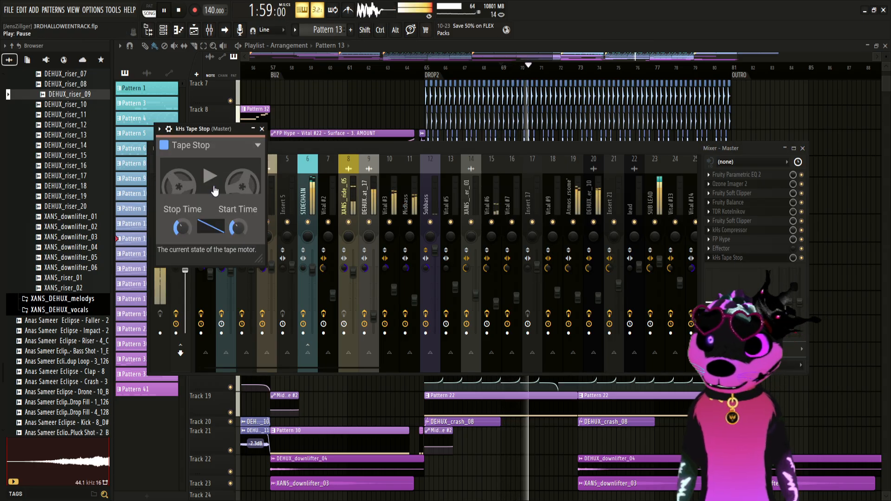
{"action": "left_click", "coordinate": [215, 190]}
{"action": "left_click", "coordinate": [215, 190]}
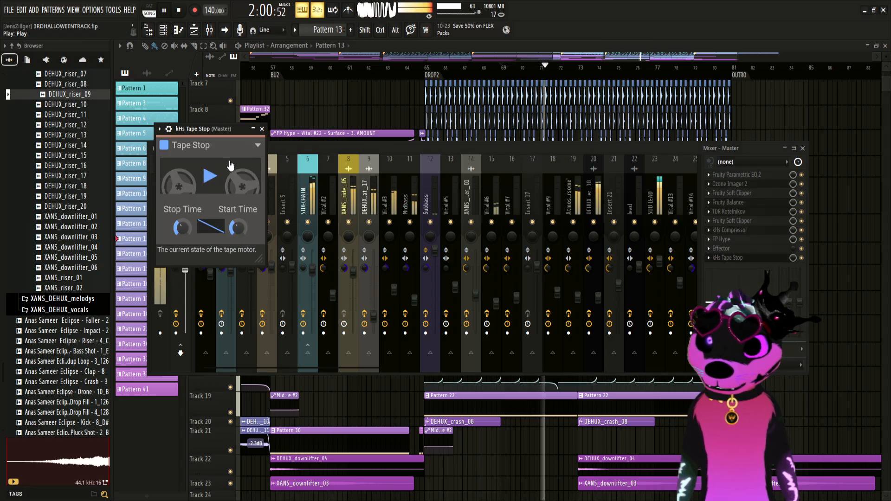
{"action": "left_click", "coordinate": [262, 129]}
{"action": "key", "text": "space"}
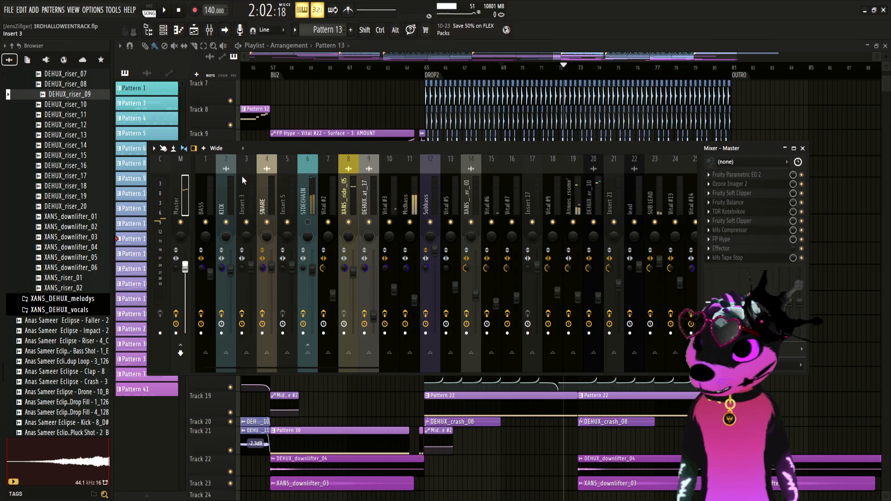
Step: Inspect the settings of kHs Tape Stop, Effector and kHs Compressor on the Master track
{"action": "left_click", "coordinate": [727, 257]}
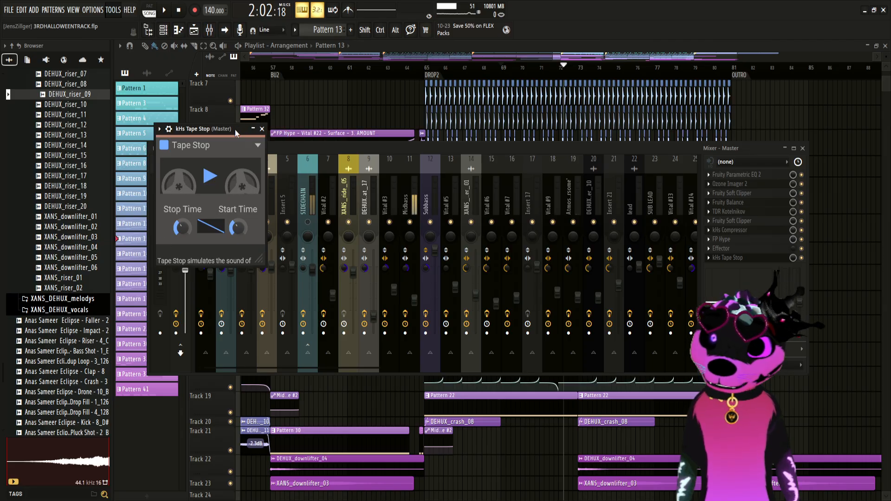
{"action": "left_click", "coordinate": [262, 130]}
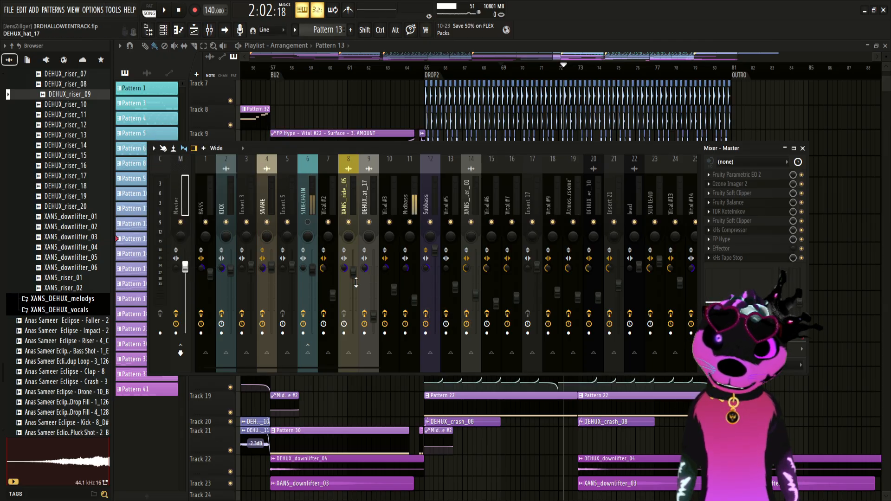
{"action": "left_click", "coordinate": [761, 253]}
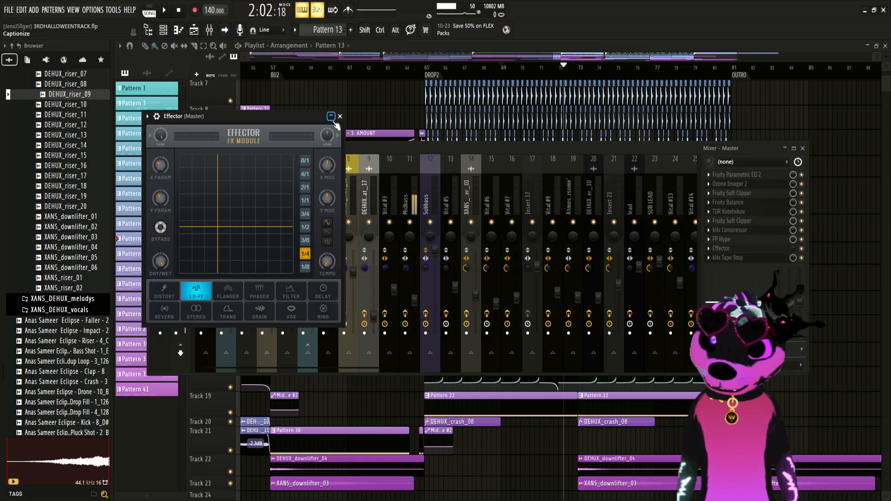
{"action": "left_click", "coordinate": [339, 116]}
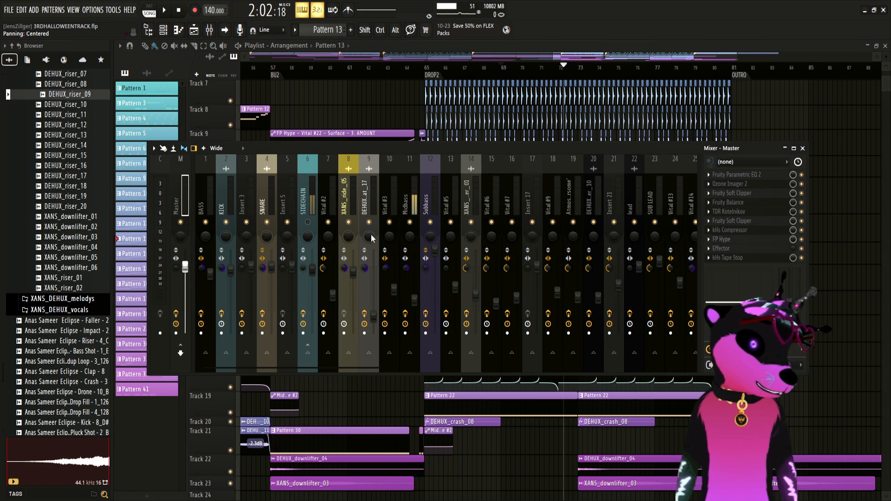
{"action": "left_click", "coordinate": [749, 230]}
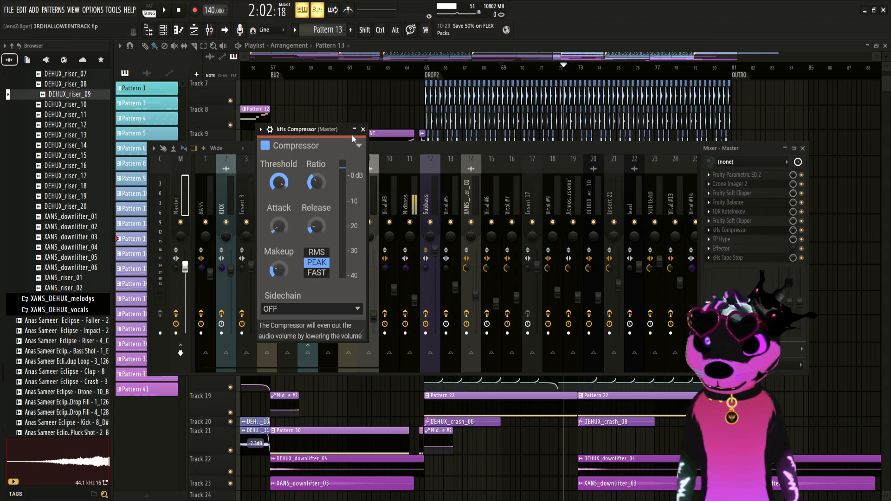
{"action": "left_click", "coordinate": [363, 130]}
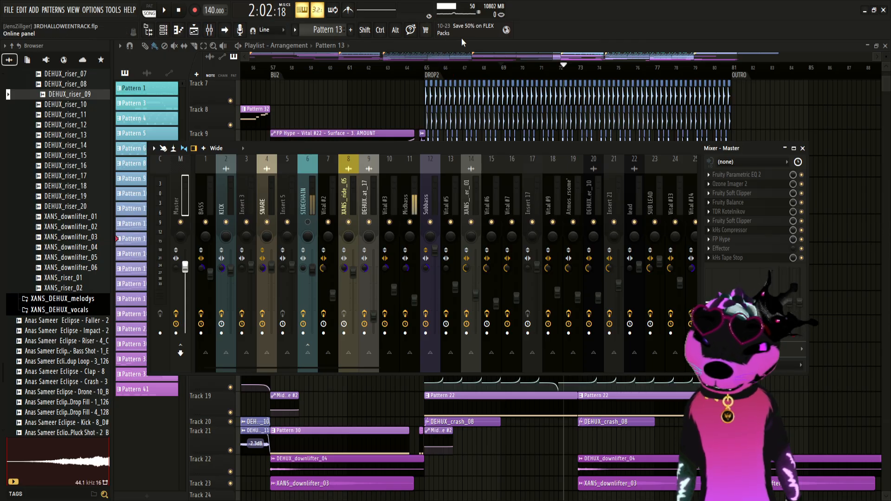
Step: Add Fruity Blood Overdrive to slot 5 of the KICK mixer track and try its pre amp control
{"action": "left_click", "coordinate": [225, 193]}
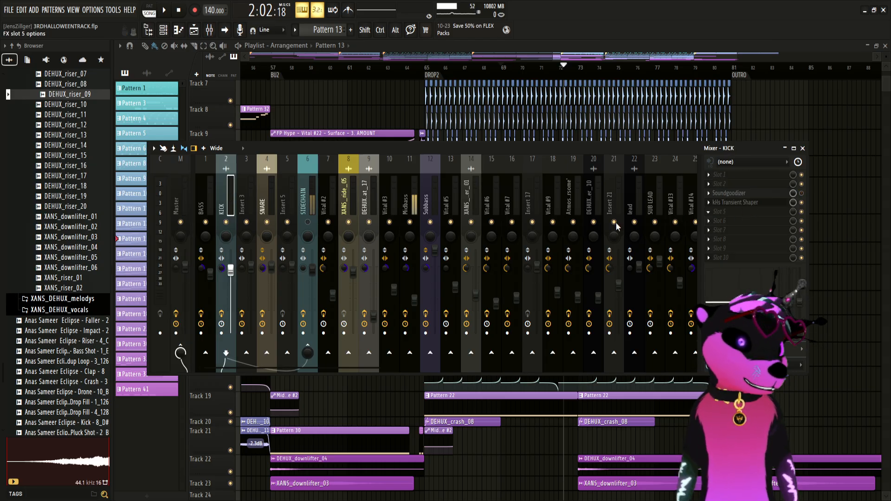
{"action": "left_click", "coordinate": [536, 217]}
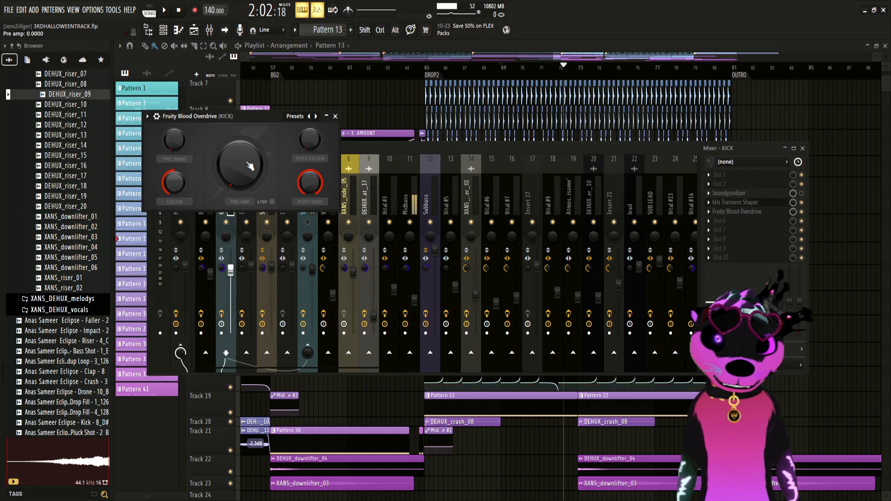
{"action": "mouse_move", "coordinate": [240, 164]}
{"action": "left_mouse_down"}
{"action": "mouse_move", "coordinate": [240, 153]}
{"action": "mouse_move", "coordinate": [239, 165]}
{"action": "left_mouse_up"}
{"action": "left_click", "coordinate": [335, 116]}
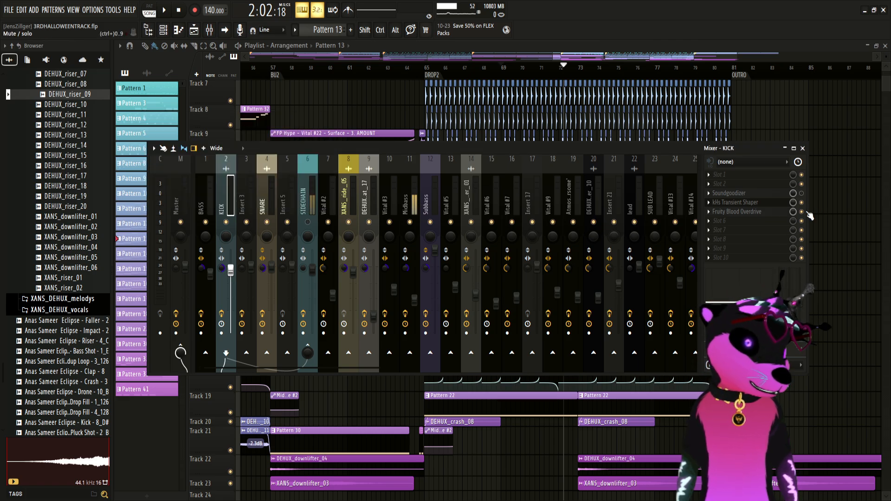
Step: Check the effect chains of the SNARE, SIDECHAIN and XANS_ride_05 mixer tracks
{"action": "left_click", "coordinate": [265, 208]}
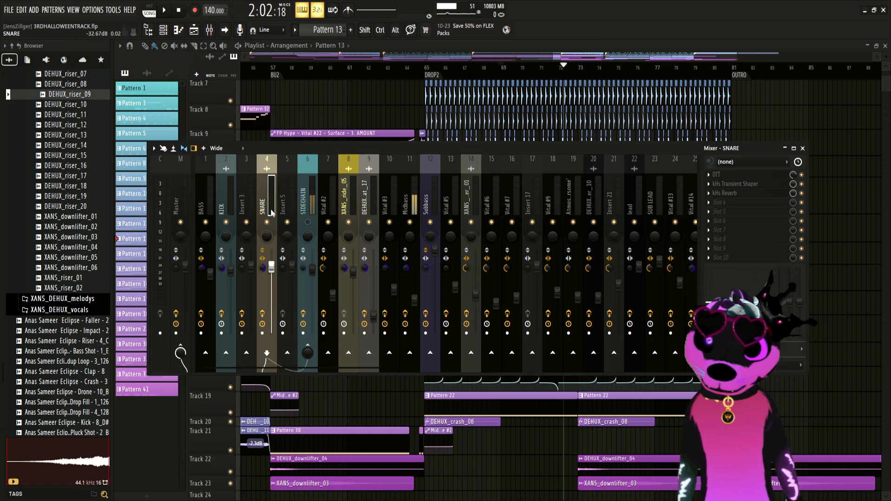
{"action": "left_click", "coordinate": [310, 203]}
{"action": "left_click", "coordinate": [346, 200]}
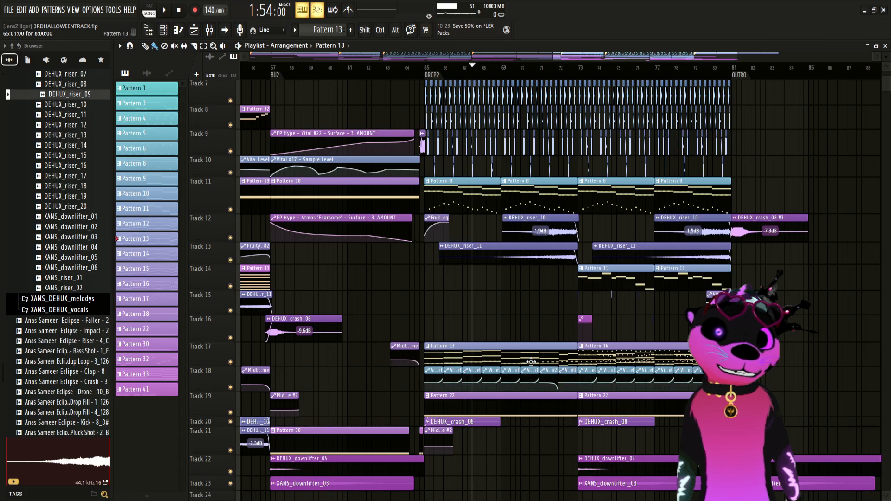
Step: Examine Pattern 13's Vital #14 notes in the piano roll and its channels in the channel rack
{"action": "double_click", "coordinate": [490, 357]}
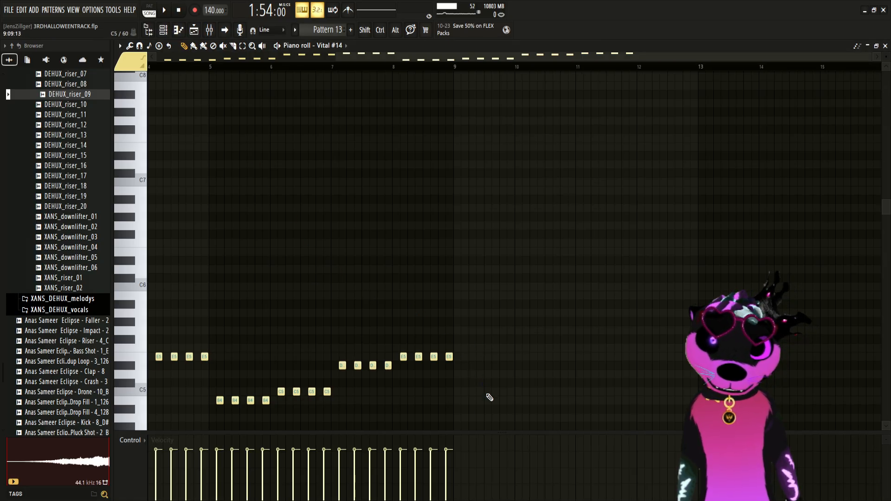
{"action": "scroll", "coordinate": [485, 367], "scroll_direction": "down", "scroll_amount": 2}
{"action": "key", "text": "ctrl+a"}
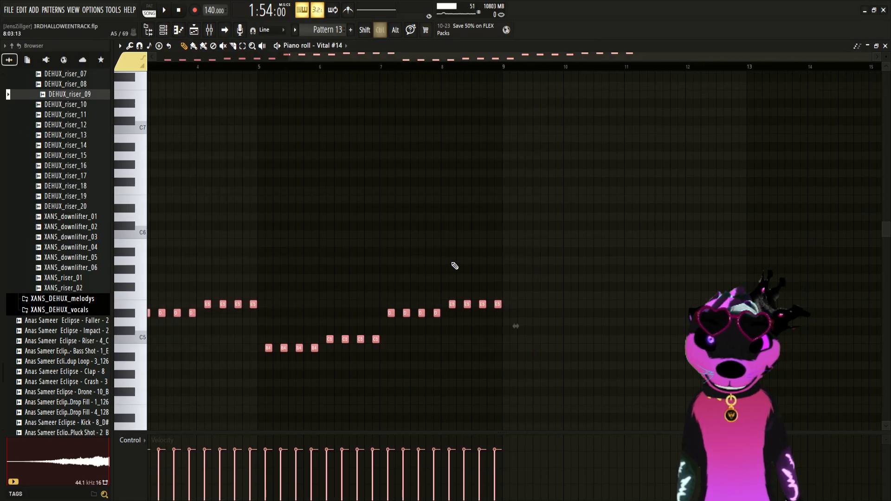
{"action": "left_click", "coordinate": [162, 29]}
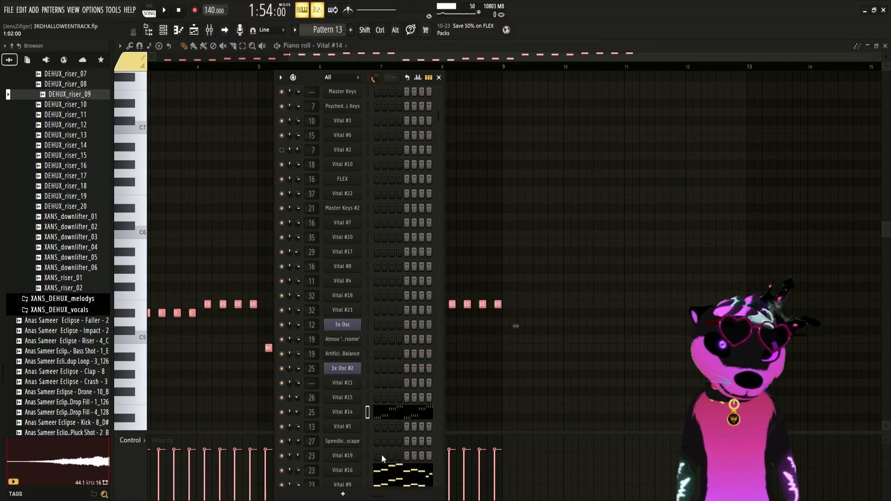
{"action": "left_click", "coordinate": [439, 77]}
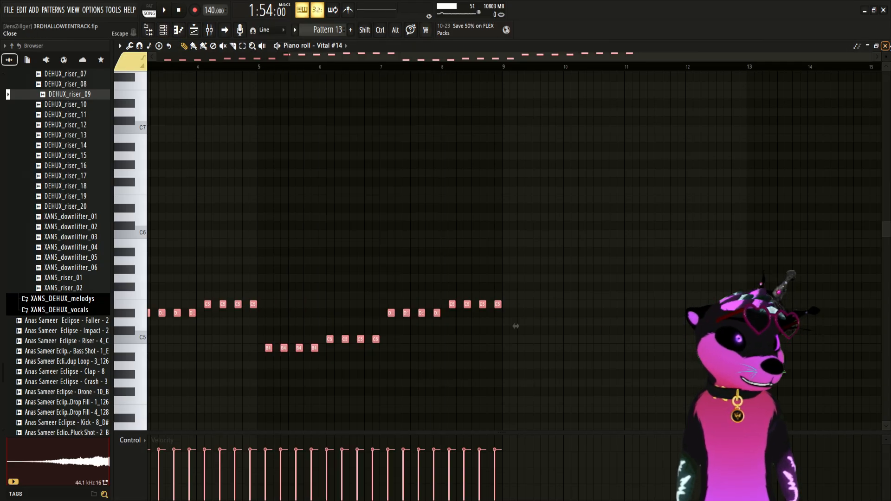
{"action": "left_click", "coordinate": [886, 46]}
Step: Play Pattern 8's Vital #3 melody in the piano roll and draw a lower, varied velocity curve across its selected notes
{"action": "scroll", "coordinate": [620, 211], "scroll_direction": "down", "scroll_amount": 2}
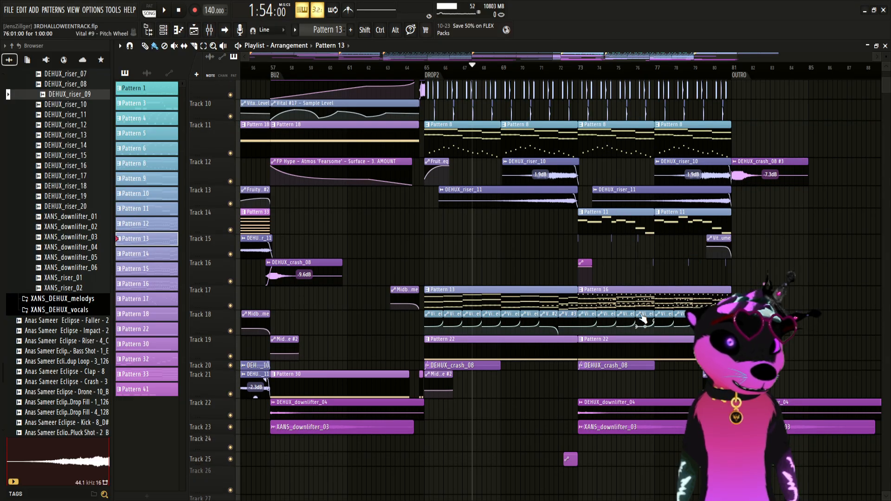
{"action": "double_click", "coordinate": [633, 138]}
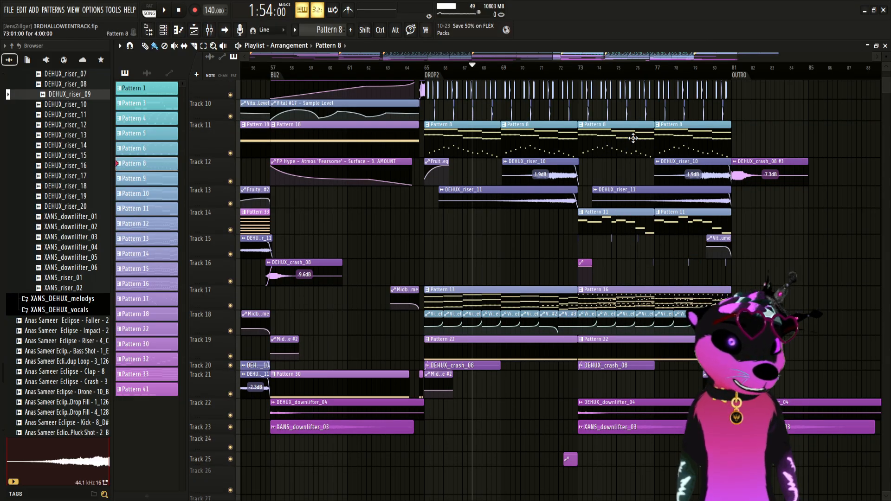
{"action": "left_click_drag", "start_coordinate": [321, 325], "coordinate": [28, 89]}
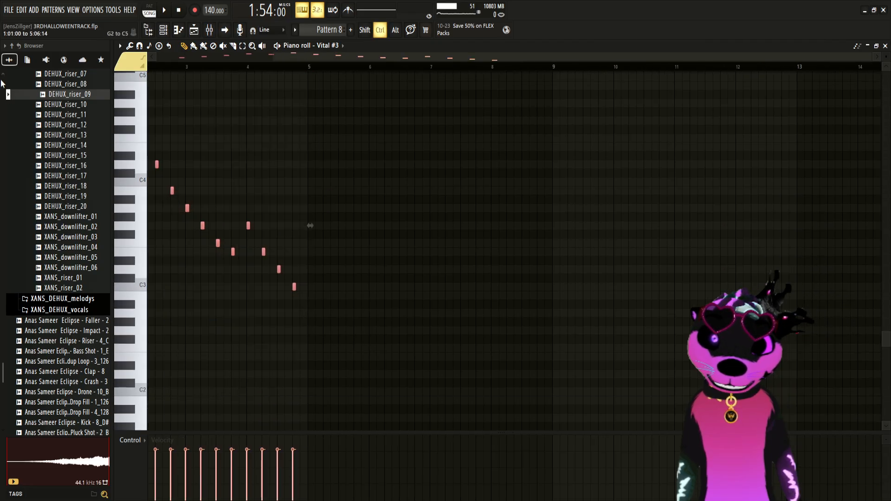
{"action": "left_click_drag", "start_coordinate": [359, 343], "coordinate": [104, 56]}
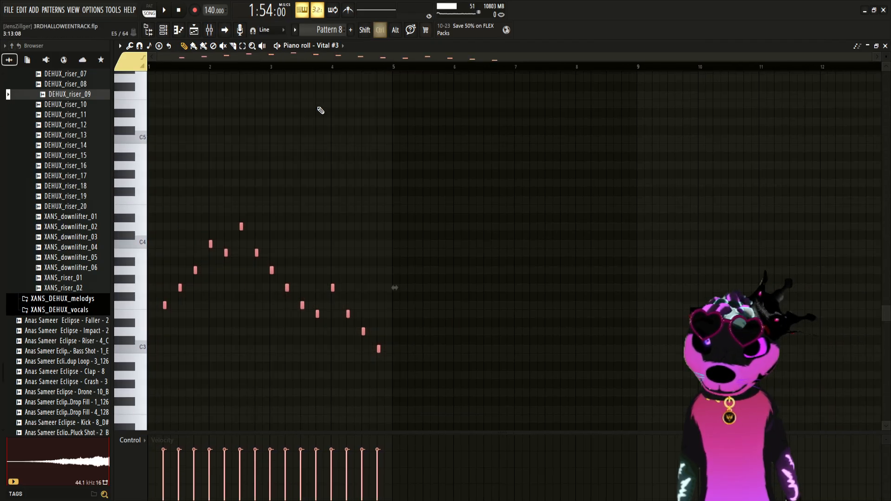
{"action": "key", "text": "space"}
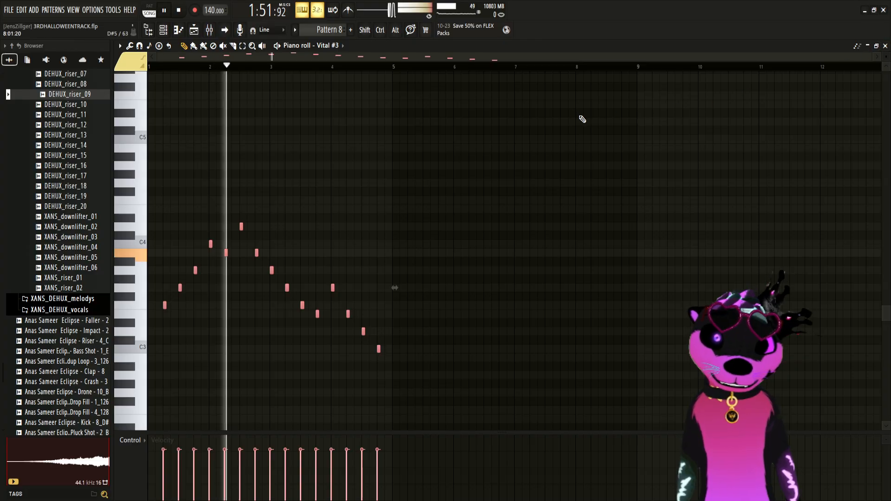
{"action": "key", "text": "space"}
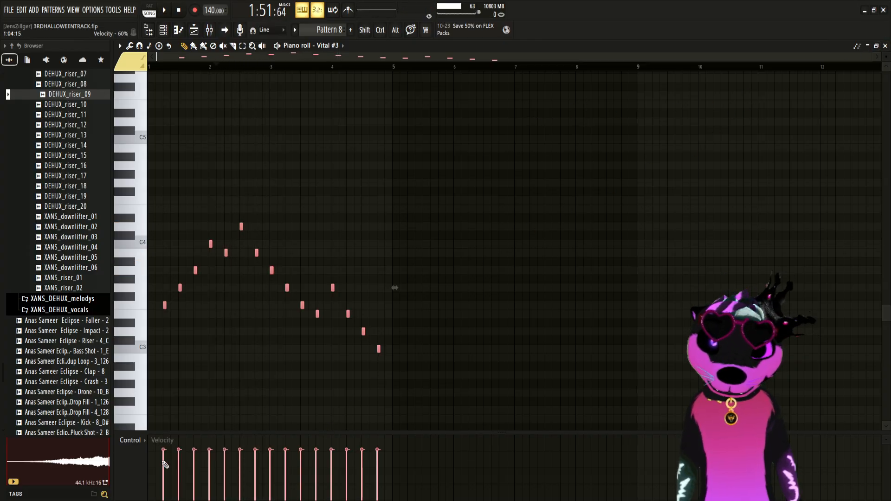
{"action": "left_click_drag", "start_coordinate": [192, 463], "coordinate": [379, 461]}
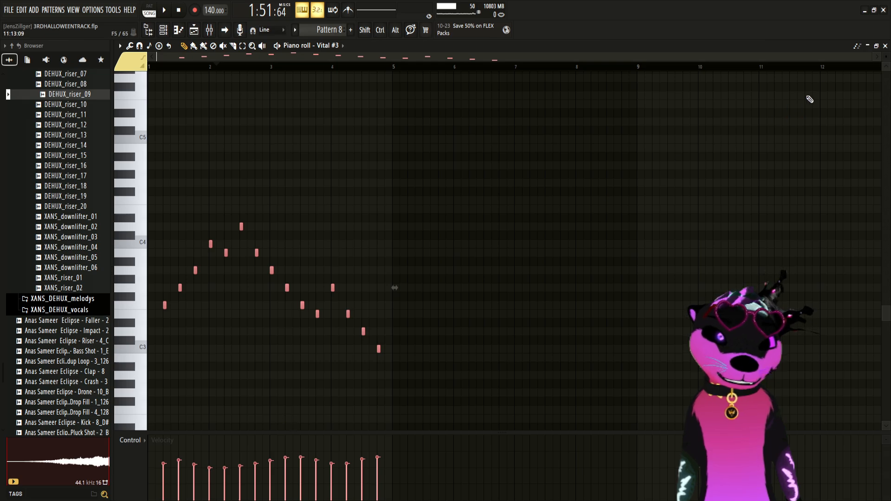
{"action": "left_click", "coordinate": [885, 45]}
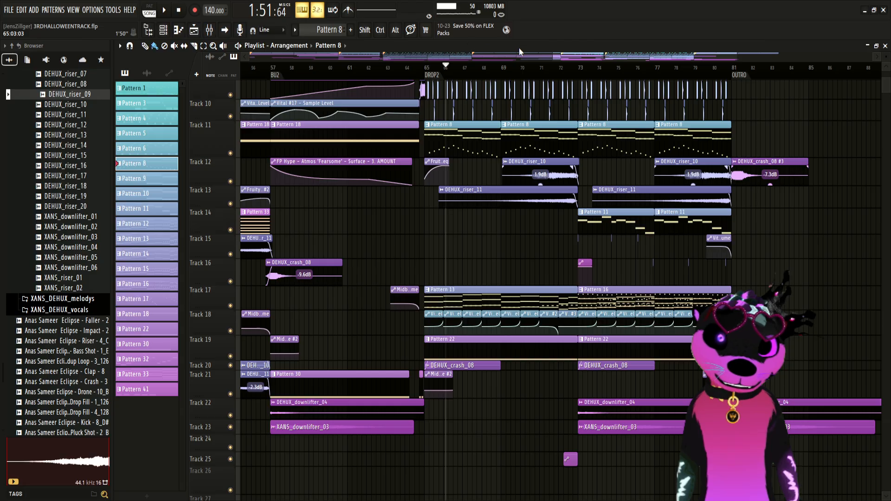
Step: Go to the bridge section at bar 41 in the playlist and select Pattern 33 on Track 14
{"action": "left_click_drag", "start_coordinate": [566, 60], "coordinate": [424, 59]}
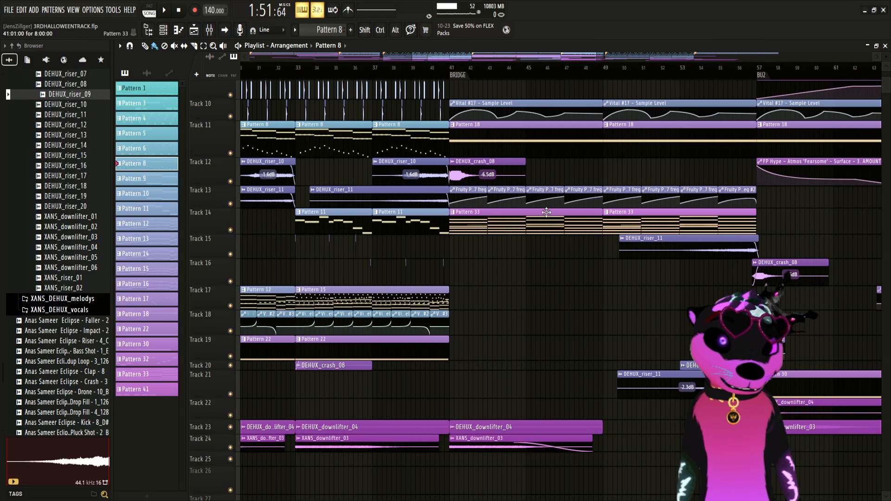
{"action": "scroll", "coordinate": [584, 302], "scroll_direction": "down", "scroll_amount": 3}
{"action": "scroll", "coordinate": [584, 301], "scroll_direction": "down", "scroll_amount": 4}
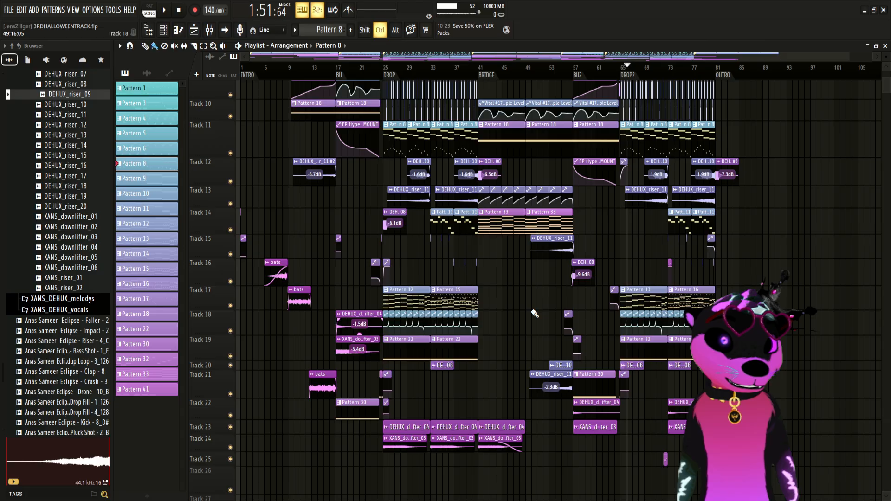
{"action": "scroll", "coordinate": [535, 314], "scroll_direction": "up", "scroll_amount": 5}
{"action": "left_click", "coordinate": [444, 226]}
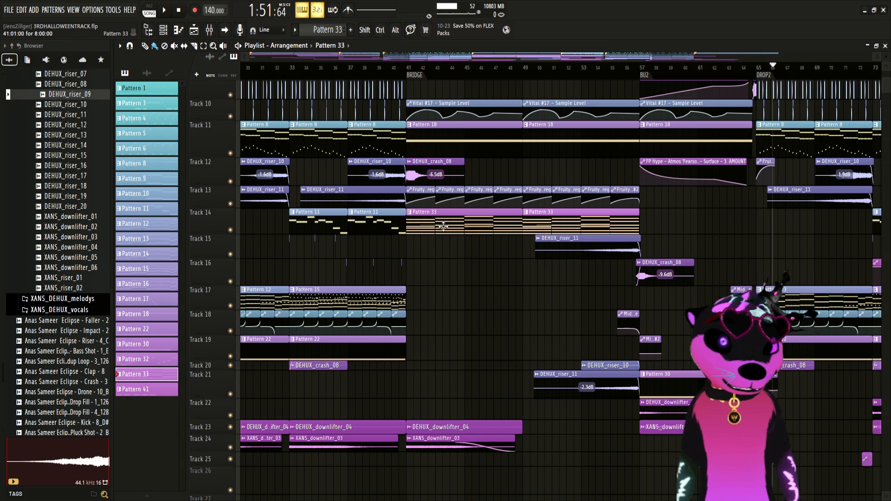
Step: Examine Pattern 33's Vital #18 notes in the piano roll and its channels in the channel rack
{"action": "double_click", "coordinate": [443, 226]}
{"action": "left_click", "coordinate": [163, 30]}
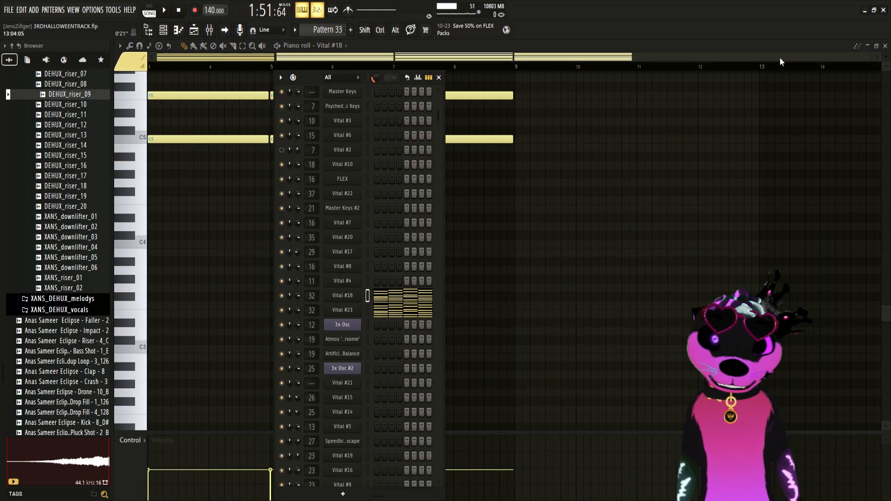
{"action": "left_click", "coordinate": [885, 45]}
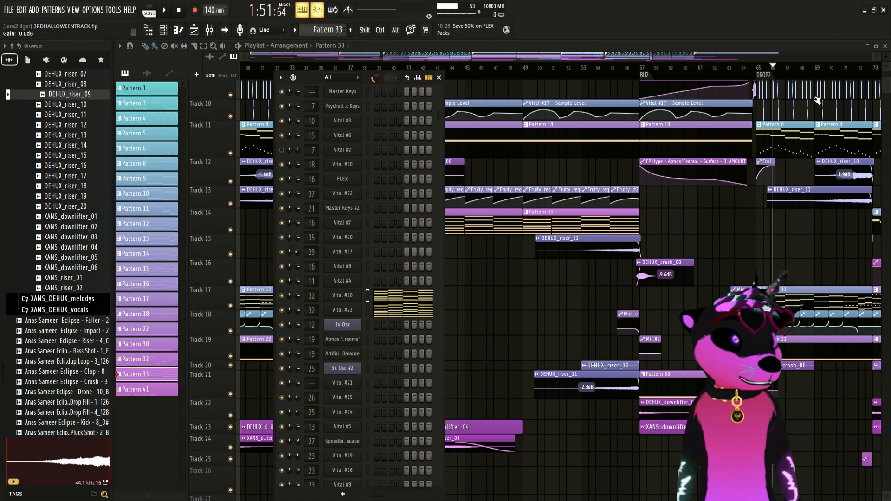
{"action": "left_click", "coordinate": [438, 77]}
Step: Examine the first drop's Pattern 11 Vital #10 notes and Pattern 8 Vital #3 notes in the piano roll
{"action": "left_click_drag", "start_coordinate": [434, 57], "coordinate": [378, 48]}
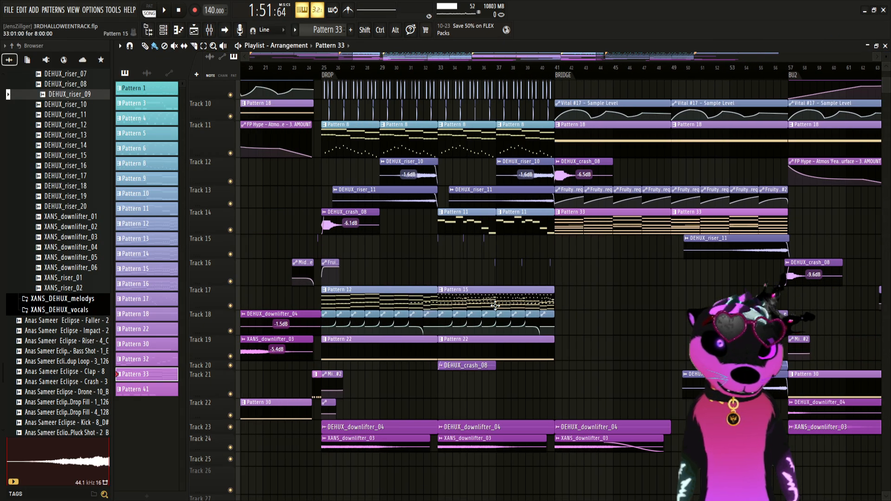
{"action": "double_click", "coordinate": [453, 218]}
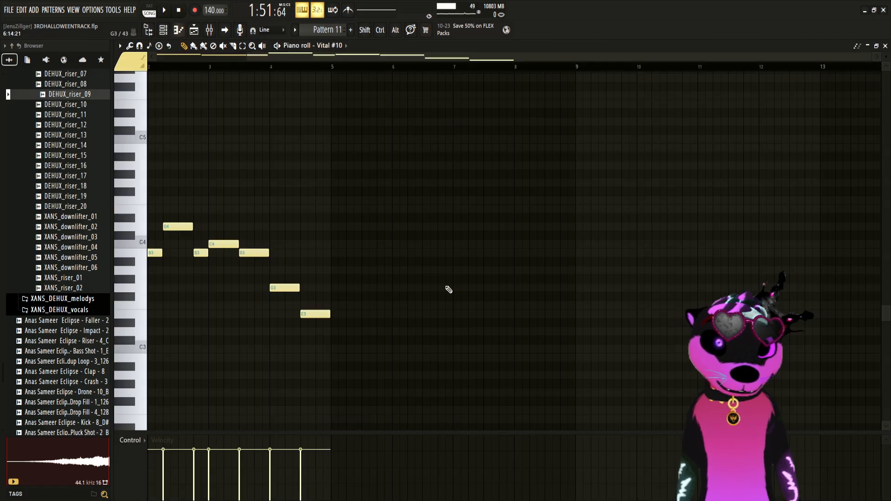
{"action": "left_click", "coordinate": [885, 45]}
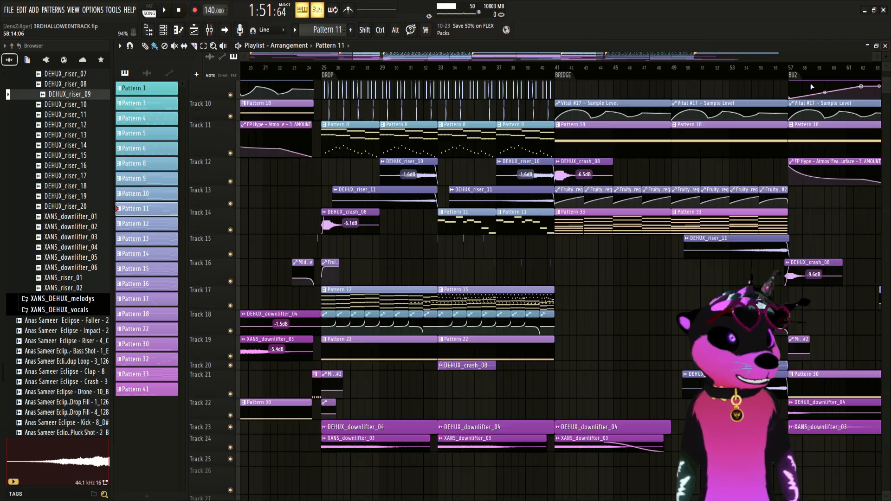
{"action": "double_click", "coordinate": [412, 128]}
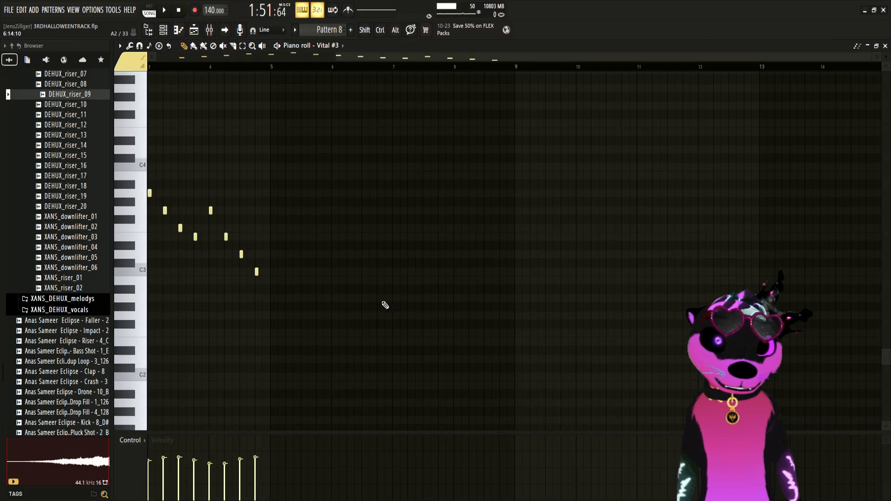
{"action": "left_click", "coordinate": [885, 45]}
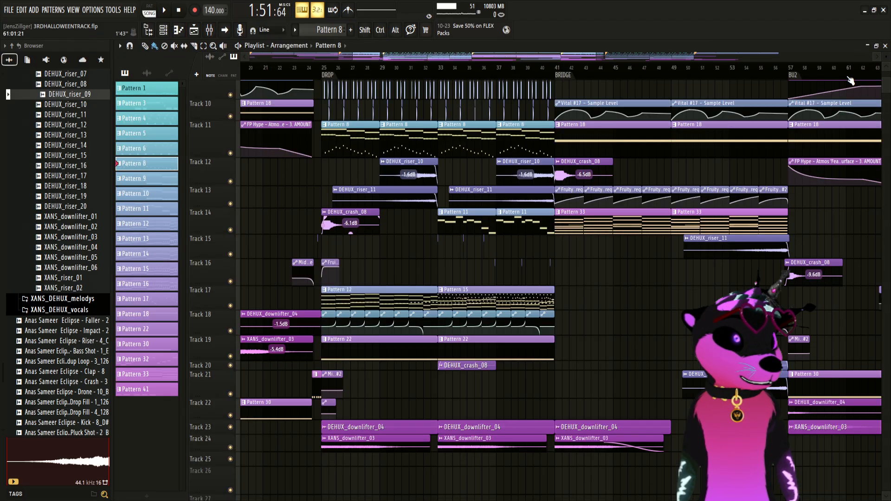
Step: Examine the full Vital #14 note sequence of Pattern 15 in the piano roll and return to the playlist
{"action": "double_click", "coordinate": [481, 296]}
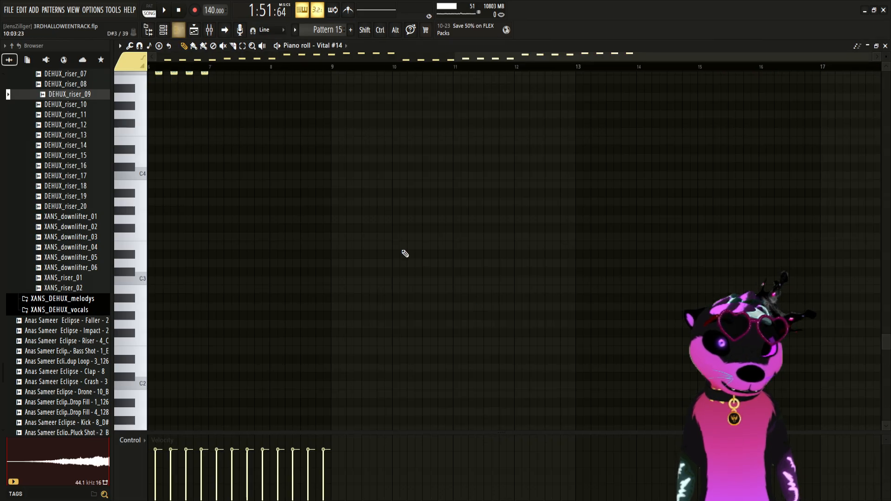
{"action": "left_click_drag", "start_coordinate": [373, 328], "coordinate": [1, 210]}
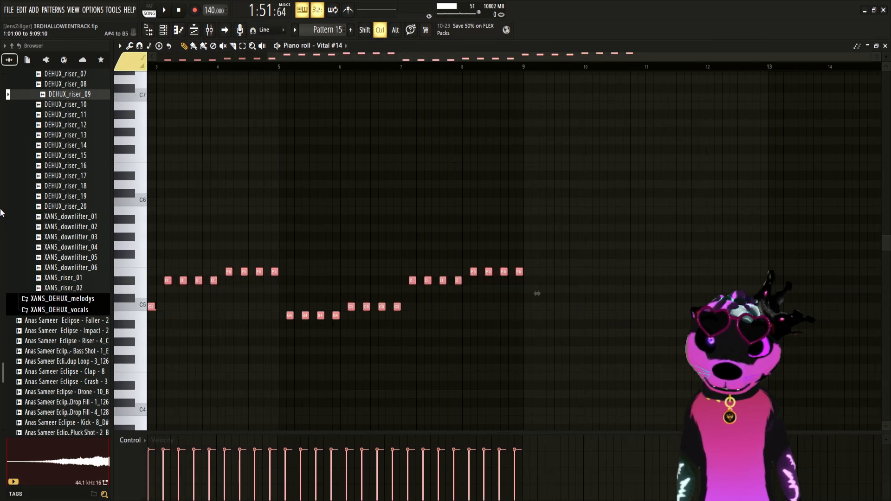
{"action": "left_click", "coordinate": [2, 207]}
{"action": "left_click", "coordinate": [887, 46]}
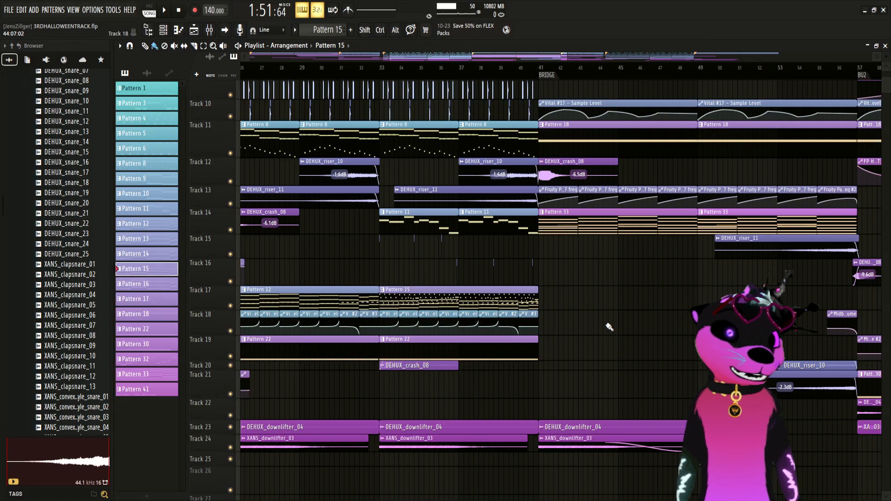
Step: Reduce Track 11's height in the playlist to match the neighbouring tracks
{"action": "scroll", "coordinate": [446, 68], "scroll_direction": "down", "scroll_amount": 4}
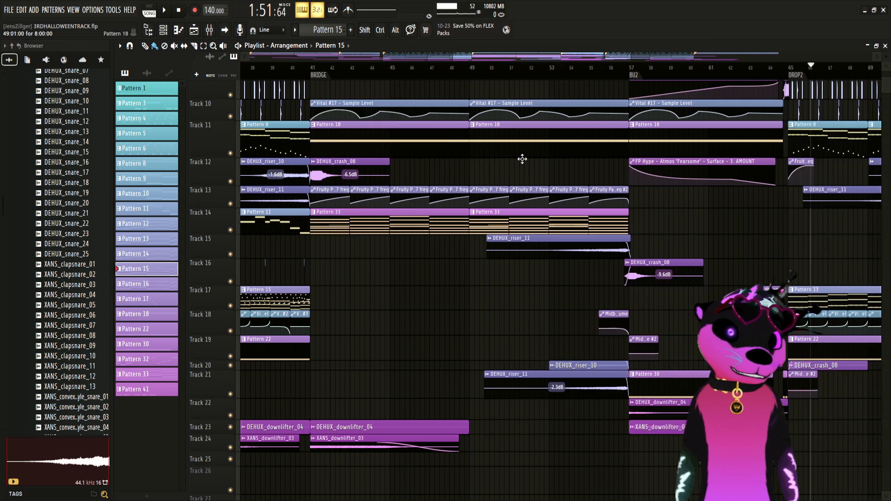
{"action": "scroll", "coordinate": [438, 312], "scroll_direction": "down", "scroll_amount": 3}
{"action": "scroll", "coordinate": [438, 312], "scroll_direction": "down", "scroll_amount": 2}
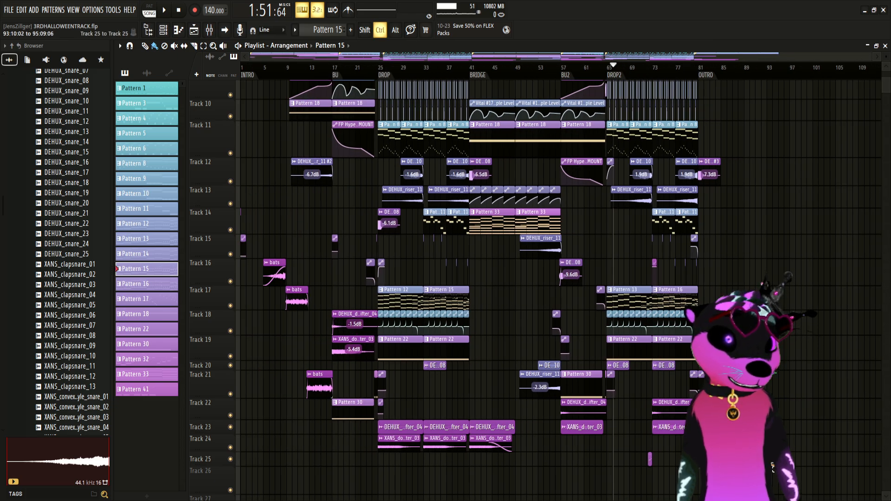
{"action": "left_click_drag", "start_coordinate": [773, 467], "coordinate": [242, 82]}
{"action": "left_click", "coordinate": [811, 284]}
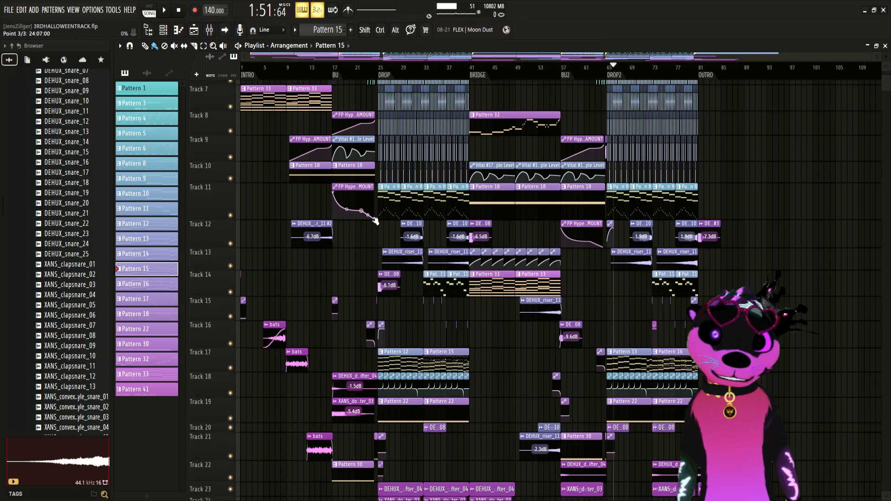
{"action": "scroll", "coordinate": [363, 269], "scroll_direction": "down", "scroll_amount": 3}
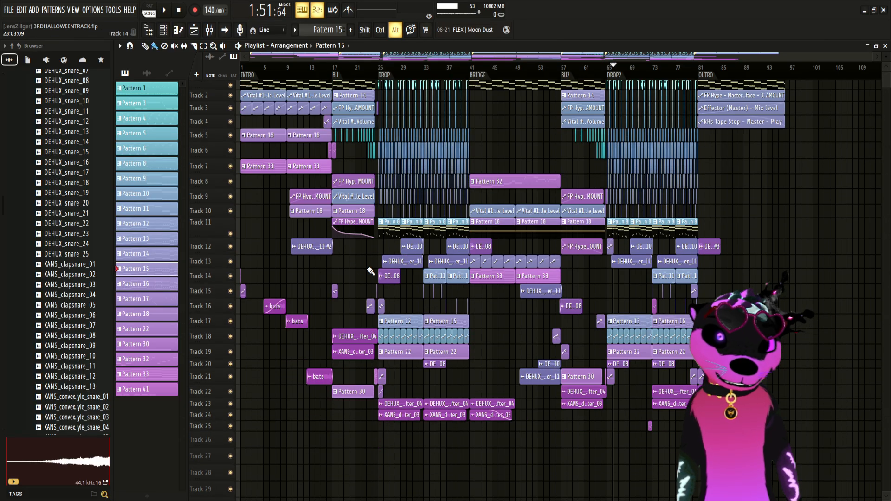
{"action": "left_click_drag", "start_coordinate": [217, 235], "coordinate": [216, 227]}
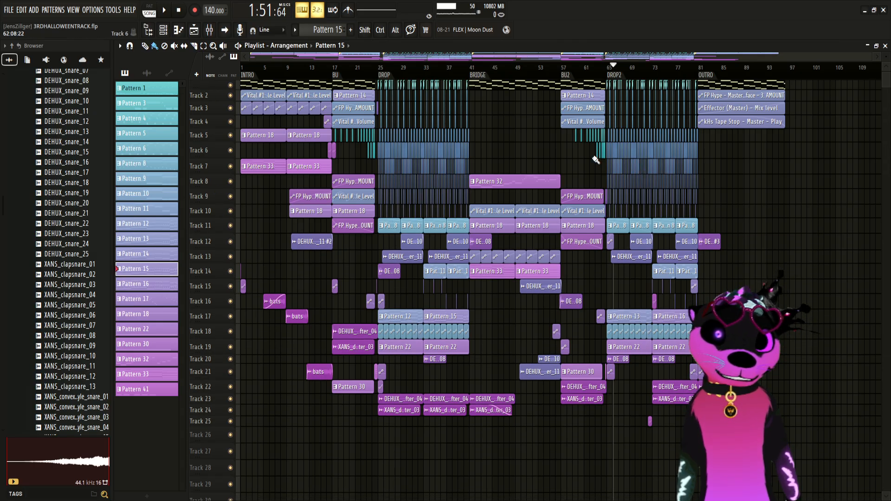
Step: Look over the whole arrangement from intro to outro in the playlist at different track heights
{"action": "scroll", "coordinate": [587, 158], "scroll_direction": "up", "scroll_amount": 1}
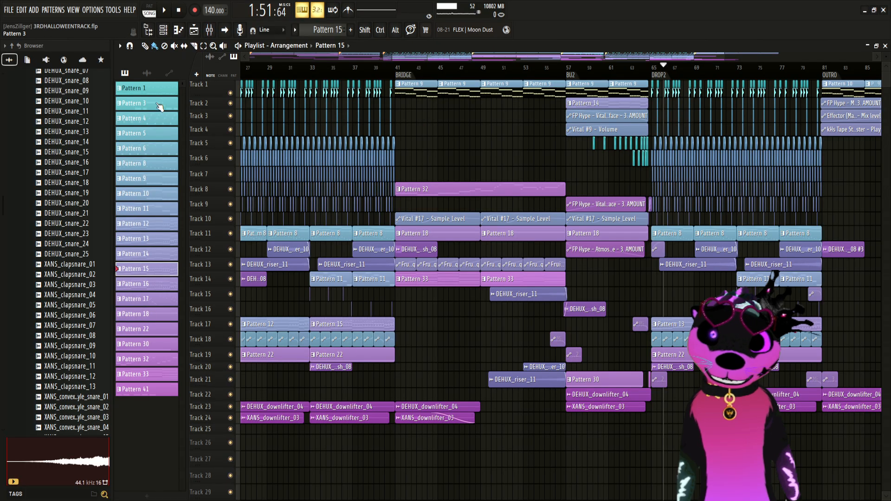
{"action": "scroll", "coordinate": [468, 156], "scroll_direction": "down", "scroll_amount": 3, "text": "alt"}
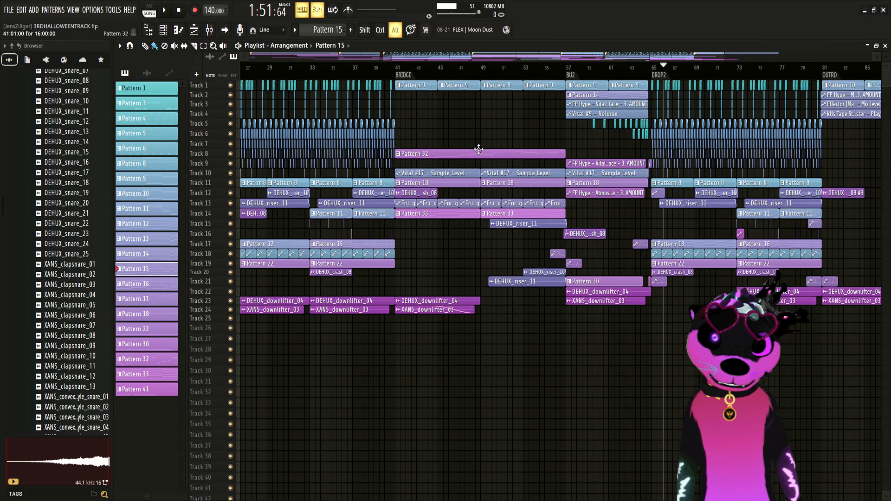
{"action": "scroll", "coordinate": [606, 332], "scroll_direction": "down", "scroll_amount": 3, "text": "ctrl"}
{"action": "scroll", "coordinate": [520, 360], "scroll_direction": "up", "scroll_amount": 4, "text": "alt"}
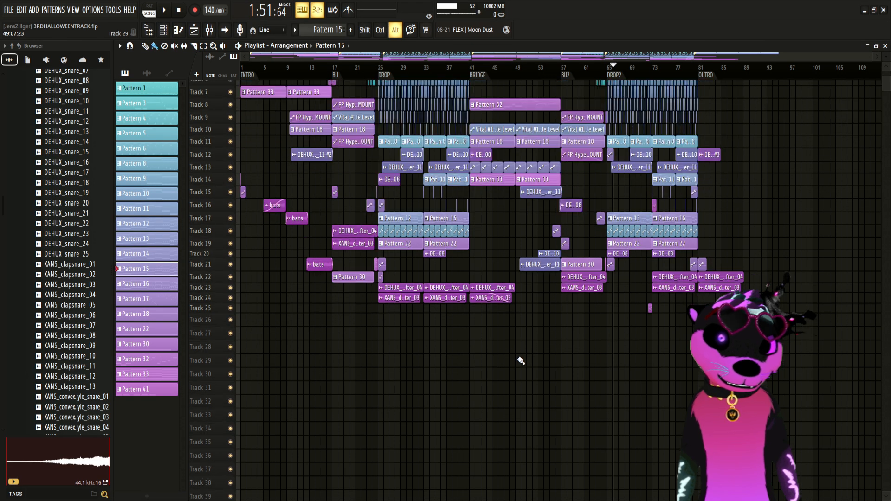
{"action": "scroll", "coordinate": [543, 360], "scroll_direction": "down", "scroll_amount": 3, "text": "alt"}
{"action": "scroll", "coordinate": [543, 360], "scroll_direction": "up", "scroll_amount": 3, "text": "alt"}
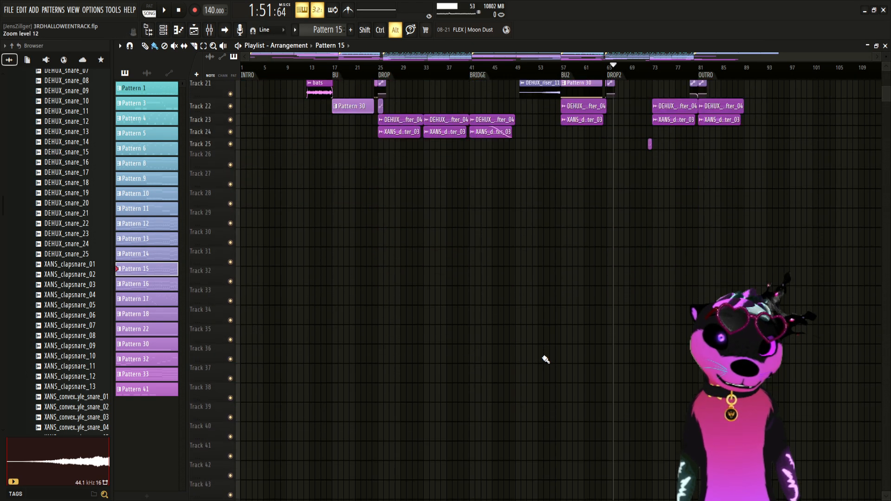
{"action": "scroll", "coordinate": [546, 360], "scroll_direction": "down", "scroll_amount": 4, "text": "alt"}
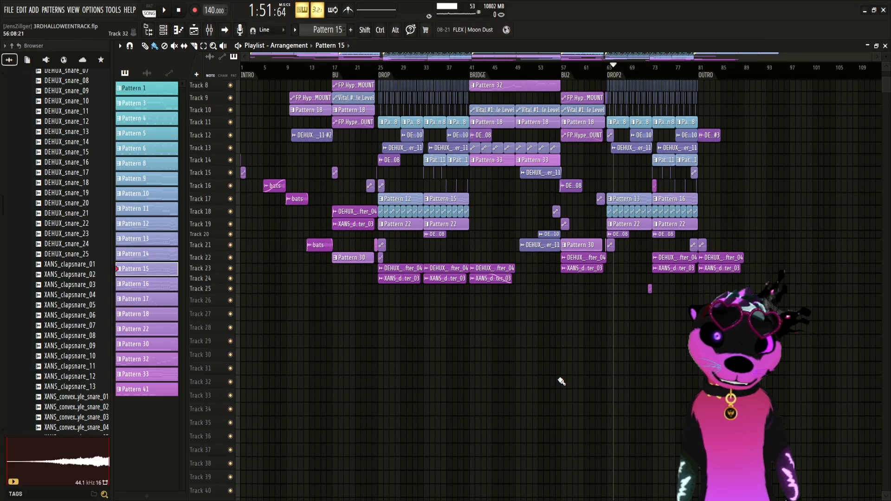
Step: Cycle through the playlist's editing tools, including slice, mute, delete and paint, and finish with the Draw tool
{"action": "key", "text": "d"}
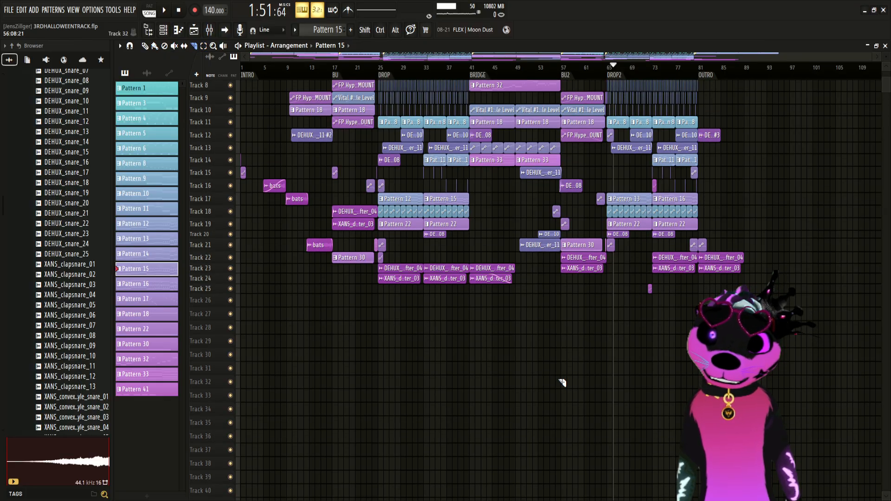
{"action": "key", "text": "y"}
{"action": "key", "text": "s"}
{"action": "key", "text": "c"}
{"action": "key", "text": "y"}
{"action": "key", "text": "s"}
{"action": "key", "text": "t"}
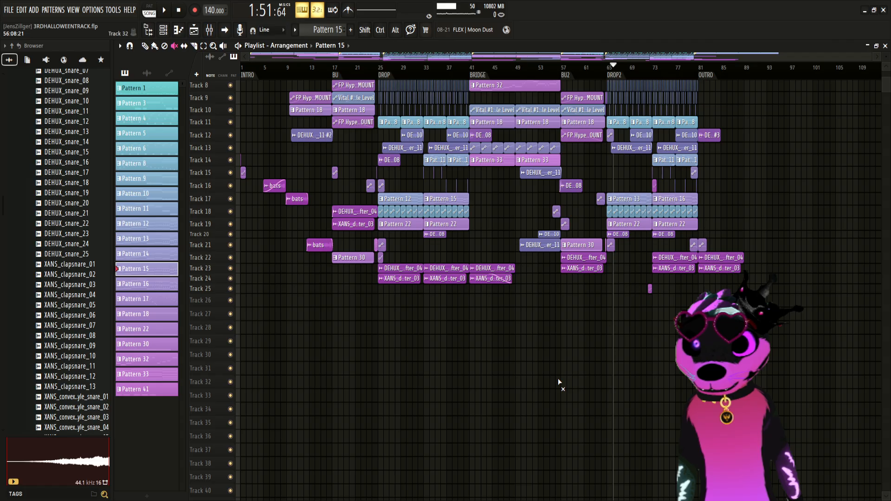
{"action": "key", "text": "c"}
{"action": "key", "text": "e"}
{"action": "key", "text": "c"}
{"action": "key", "text": "b"}
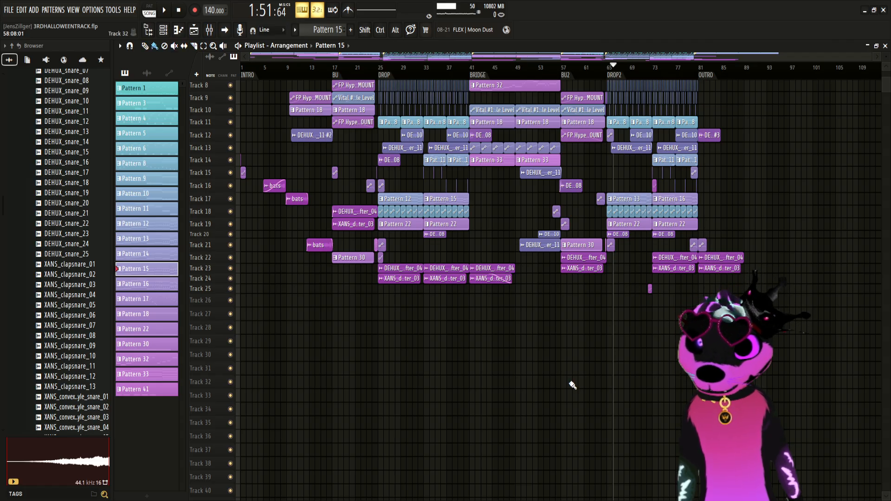
{"action": "key", "text": "t"}
{"action": "key", "text": "p"}
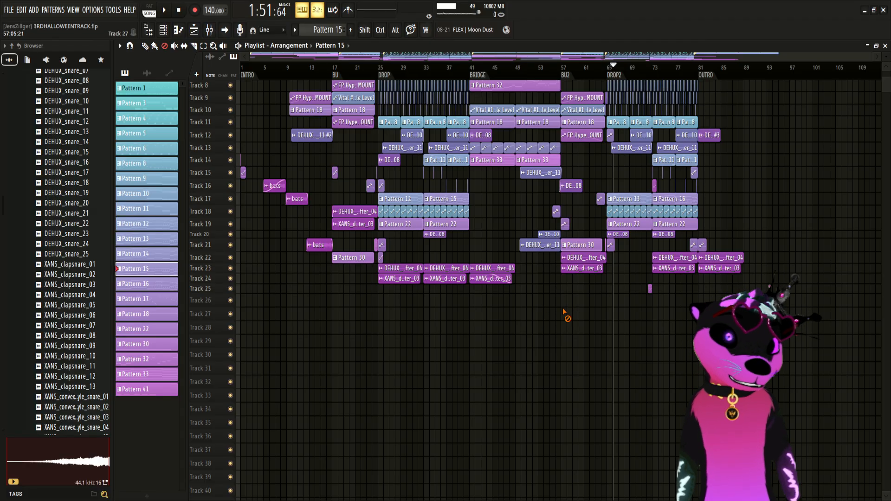
{"action": "key", "text": "c"}
{"action": "key", "text": "t"}
{"action": "key", "text": "b"}
{"action": "key", "text": "p"}
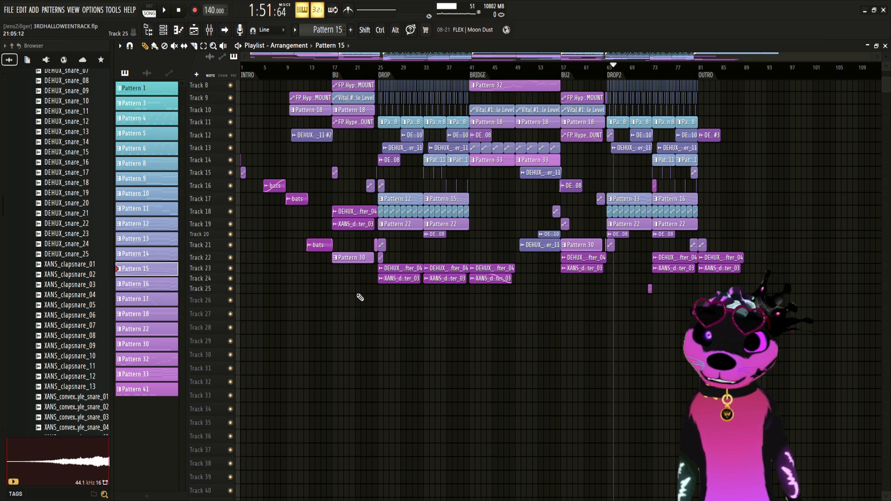
Step: Select Pattern 1 through Pattern 41 in the pattern list and recolour them with a violet-to-green gradient
{"action": "scroll", "coordinate": [560, 336], "scroll_direction": "up", "scroll_amount": 3}
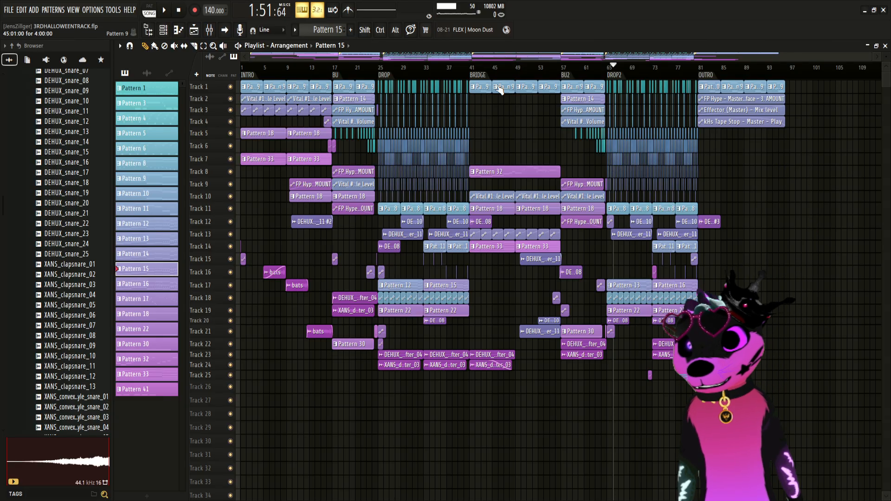
{"action": "mouse_move", "coordinate": [398, 70]}
{"action": "left_mouse_down"}
{"action": "mouse_move", "coordinate": [605, 83]}
{"action": "mouse_move", "coordinate": [711, 59]}
{"action": "mouse_move", "coordinate": [252, 34]}
{"action": "mouse_move", "coordinate": [169, 126]}
{"action": "left_mouse_up"}
{"action": "left_click", "coordinate": [163, 89]}
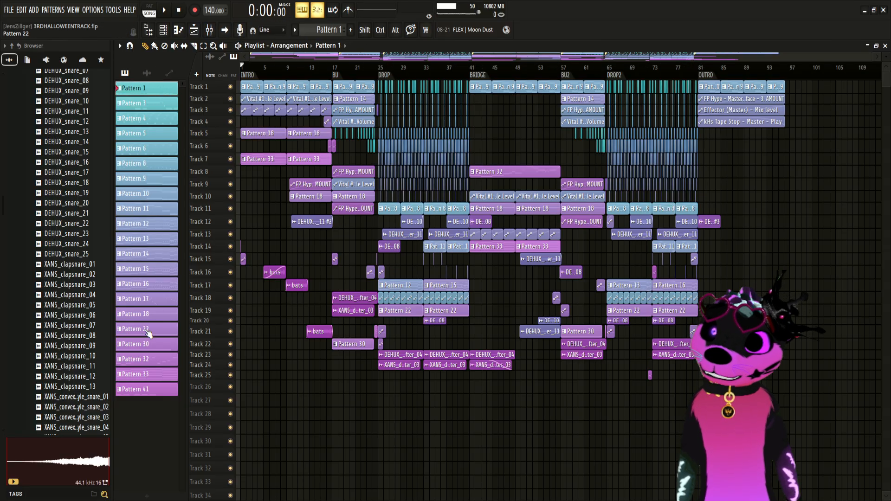
{"action": "left_click", "coordinate": [164, 388]}
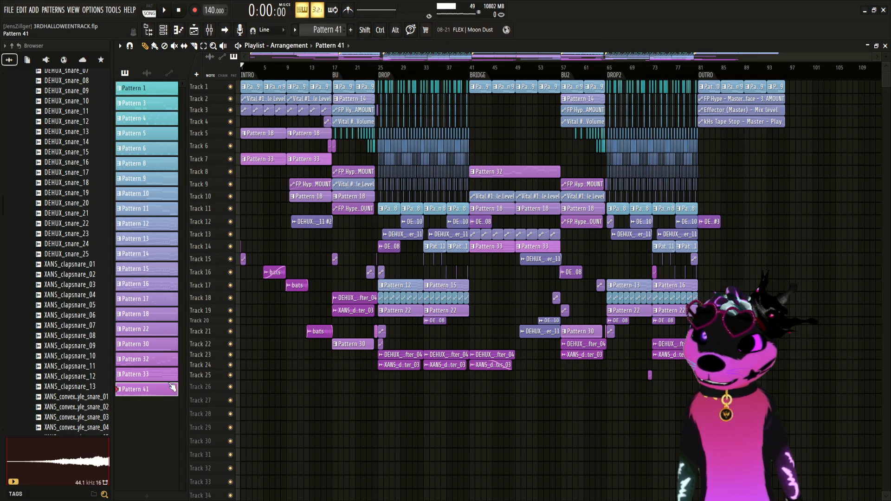
{"action": "left_click", "coordinate": [167, 89]}
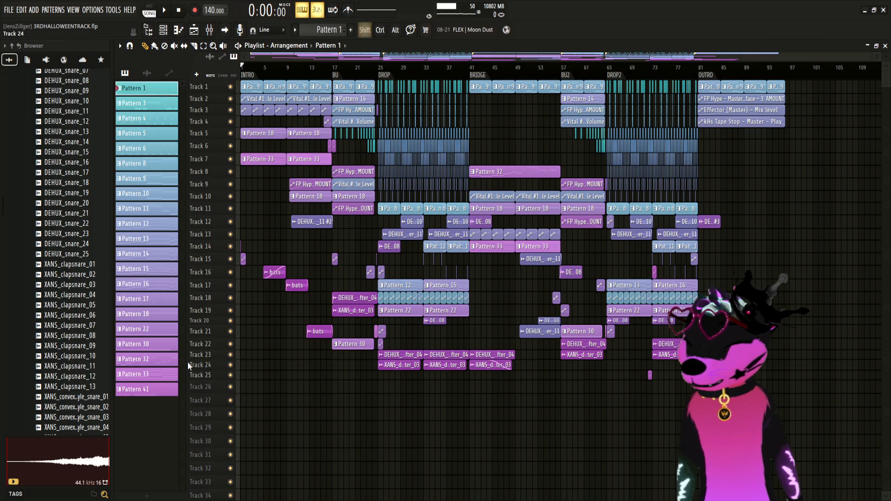
{"action": "left_click", "coordinate": [175, 389], "text": "shift"}
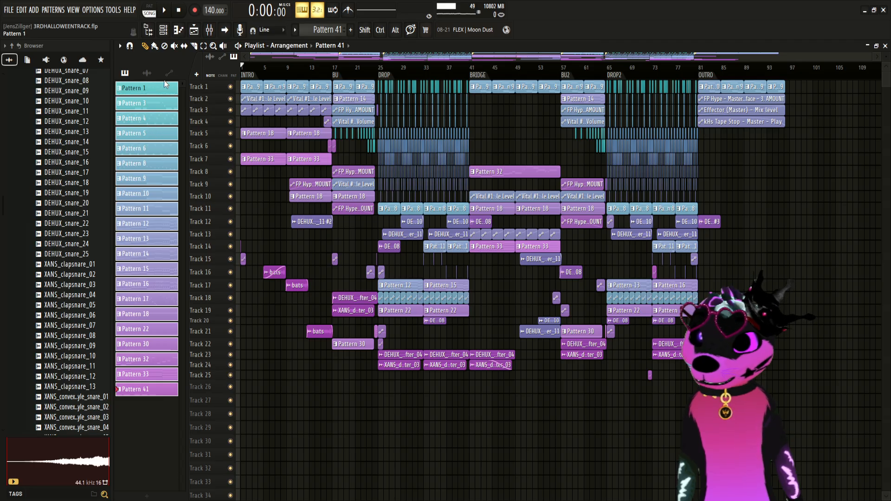
{"action": "left_click", "coordinate": [165, 86]}
{"action": "left_click", "coordinate": [158, 389], "text": "shift"}
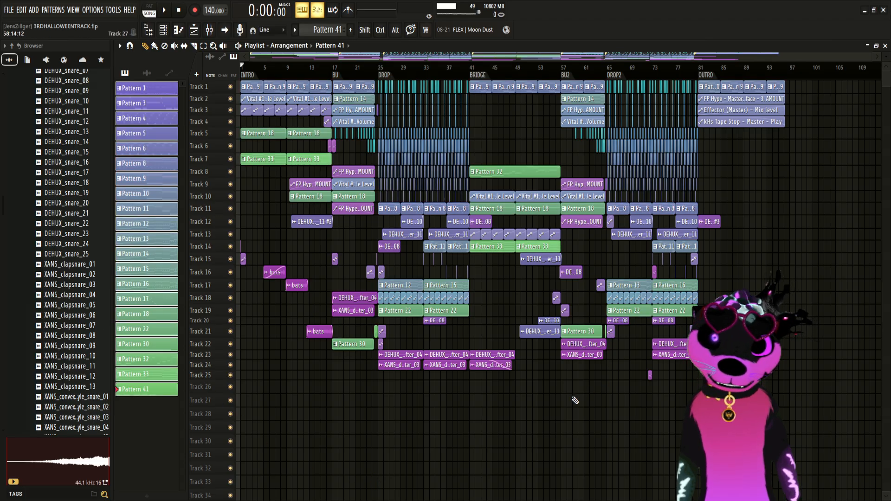
Step: Select all clips in the playlist and clear the selection again
{"action": "key", "text": "ctrl+a"}
{"action": "left_click_drag", "start_coordinate": [819, 378], "coordinate": [242, 82]}
{"action": "key", "text": "ctrl+s"}
{"action": "left_click", "coordinate": [553, 402], "text": "ctrl"}
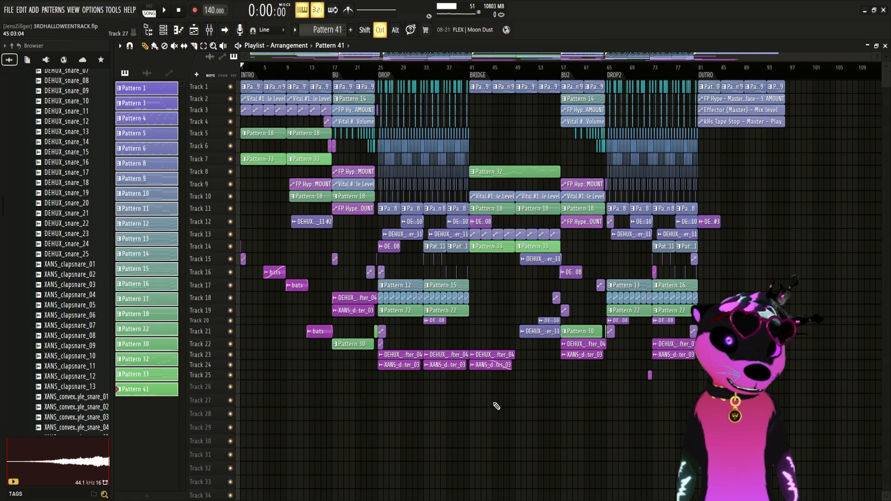
{"action": "key", "text": "ctrl+a"}
{"action": "left_click", "coordinate": [580, 413], "text": "ctrl"}
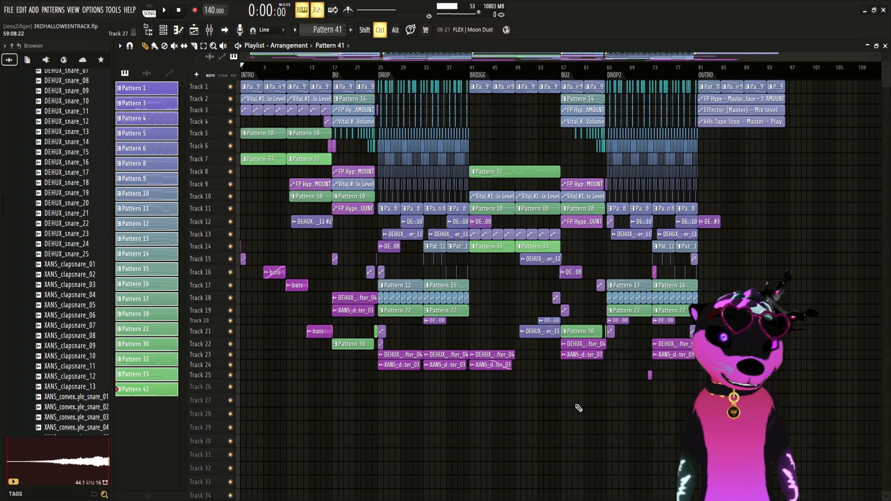
Step: Make Pattern 1 the active pattern and open the mixer
{"action": "left_click", "coordinate": [136, 90]}
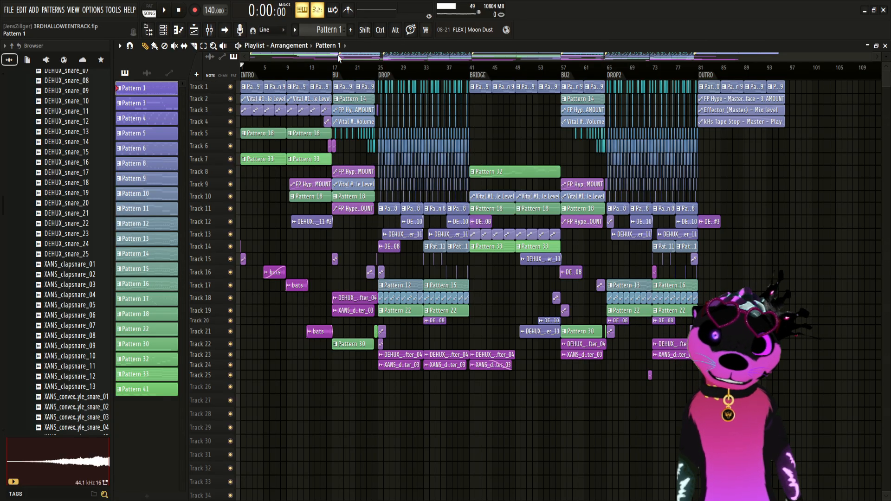
{"action": "left_click", "coordinate": [209, 31]}
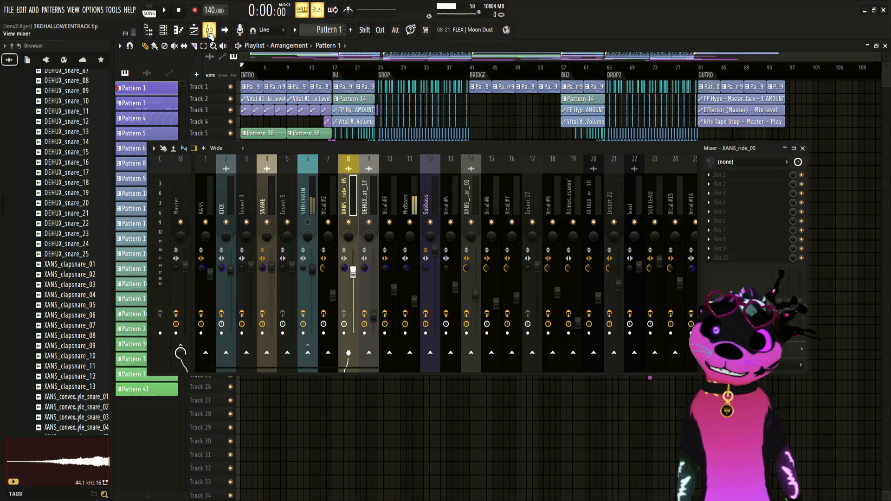
Step: Add a time marker named CANDY to the playlist timeline and move it to bar 5
{"action": "left_click", "coordinate": [230, 45]}
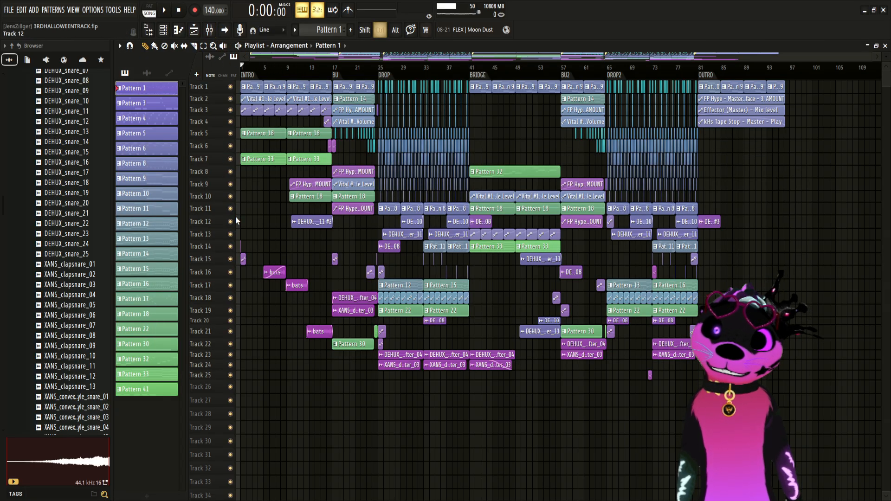
{"action": "scroll", "coordinate": [274, 174], "scroll_direction": "up", "scroll_amount": 5, "text": "ctrl"}
{"action": "left_click_drag", "start_coordinate": [296, 71], "coordinate": [301, 73]}
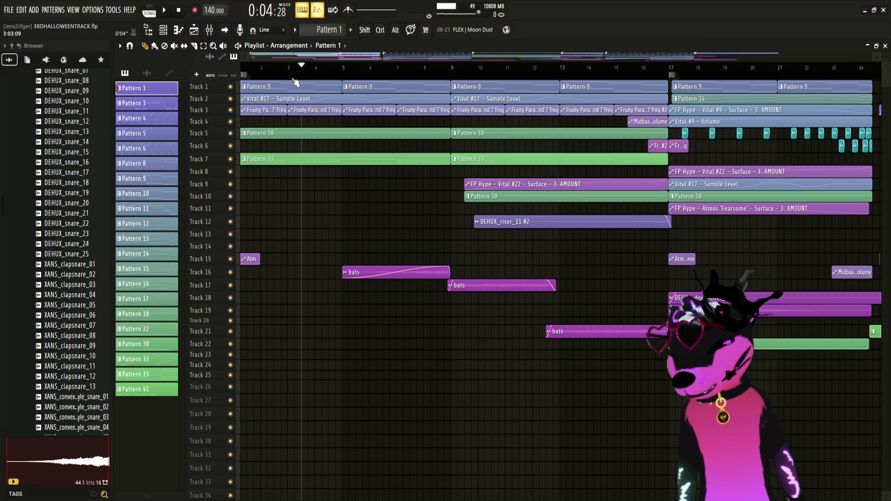
{"action": "key", "text": "alt+Tab"}
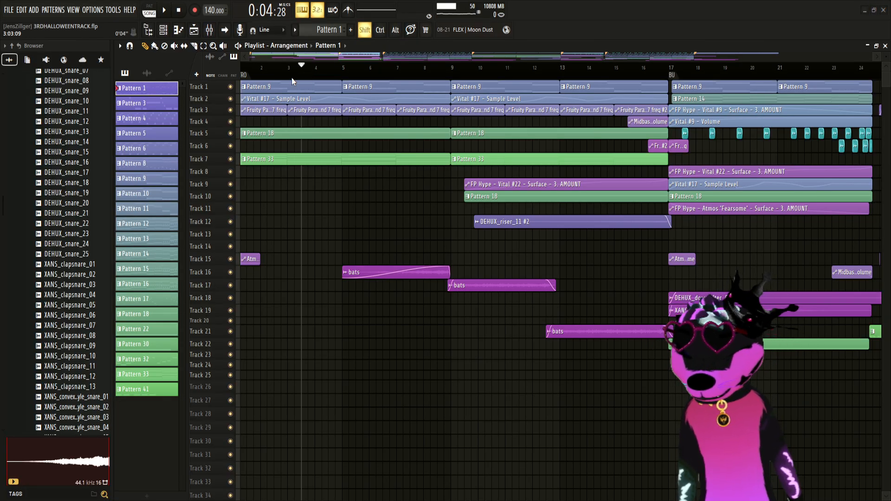
{"action": "key", "text": "Return"}
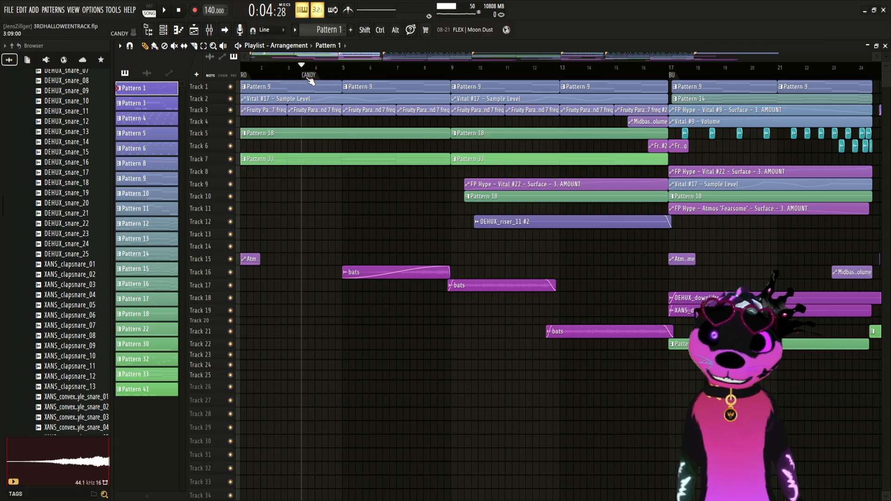
{"action": "left_click_drag", "start_coordinate": [256, 66], "coordinate": [237, 68]}
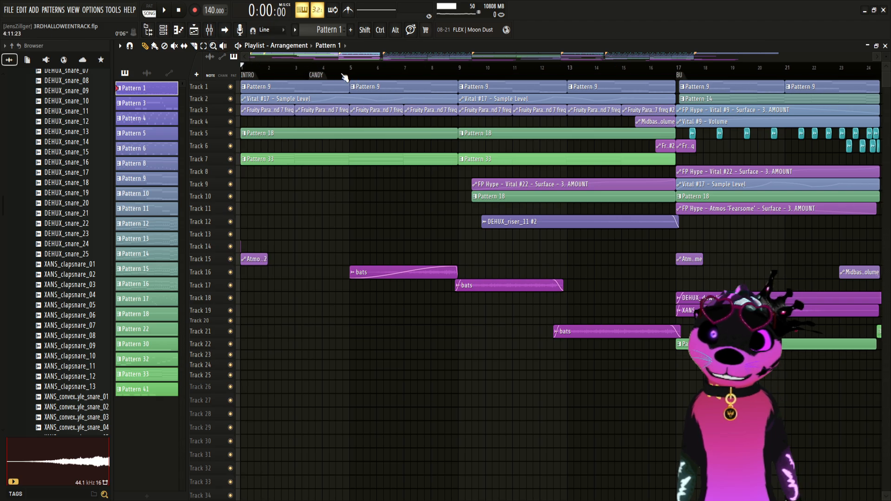
{"action": "mouse_move", "coordinate": [318, 78]}
{"action": "left_mouse_down"}
{"action": "mouse_move", "coordinate": [521, 78]}
{"action": "mouse_move", "coordinate": [363, 80]}
{"action": "left_mouse_up"}
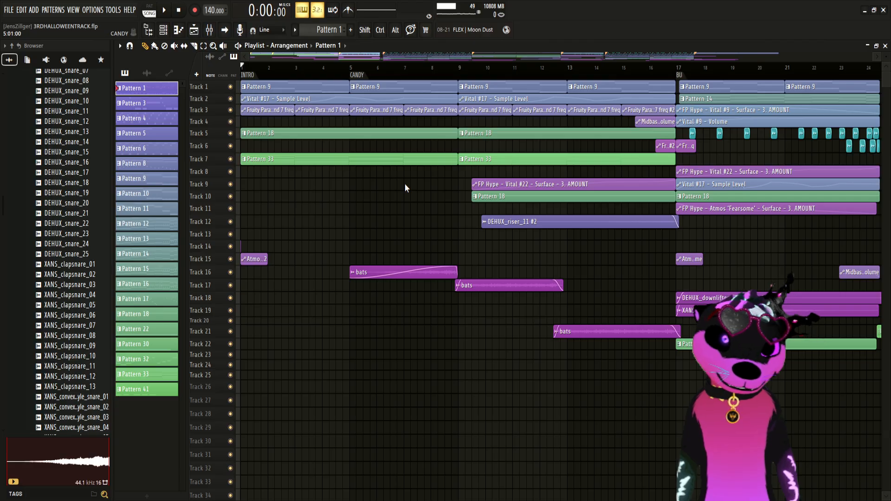
Step: Play the arrangement from the CANDY marker at bar 5, and again from the start of the song
{"action": "left_click_drag", "start_coordinate": [359, 68], "coordinate": [352, 65]}
{"action": "key", "text": "space"}
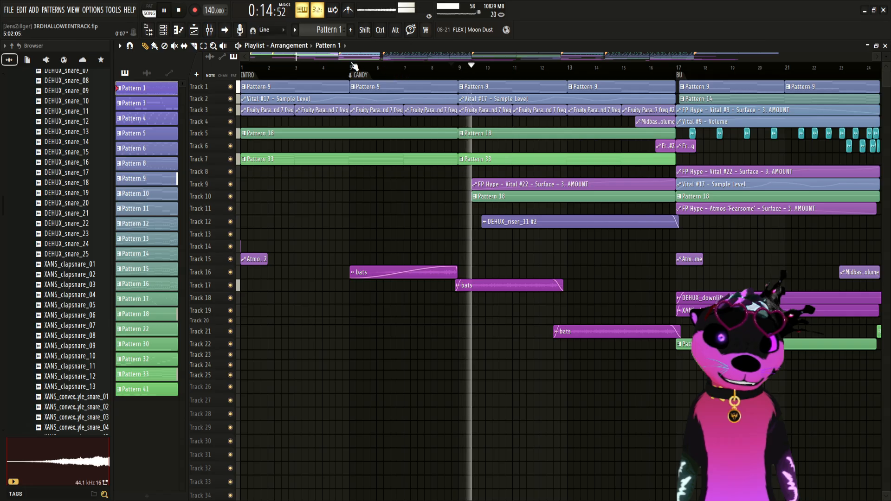
{"action": "key", "text": "space"}
{"action": "left_click", "coordinate": [242, 67]}
{"action": "key", "text": "space"}
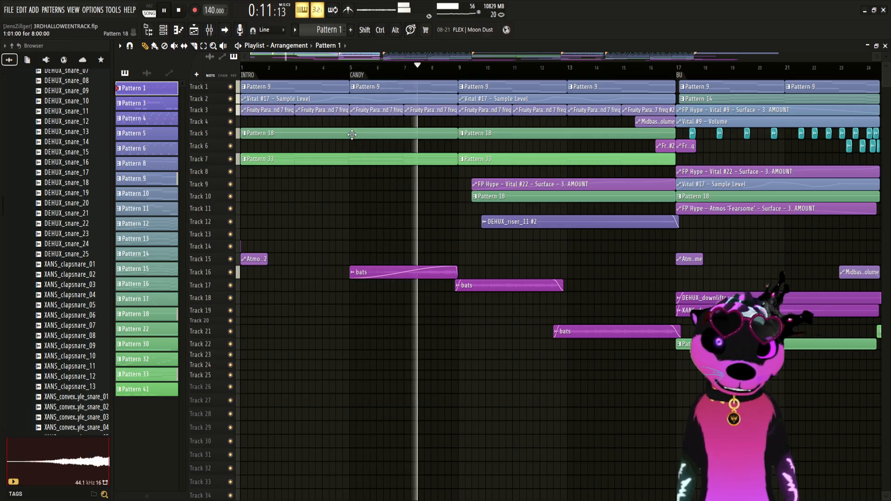
{"action": "key", "text": "space"}
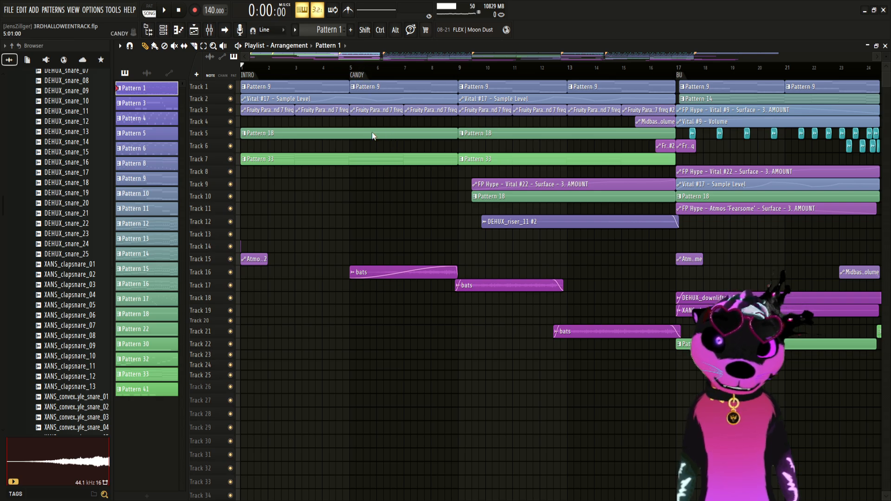
Step: Remove the CANDY marker from the timeline, then select all playlist clips and clear the selection
{"action": "left_click_drag", "start_coordinate": [340, 69], "coordinate": [730, 79]}
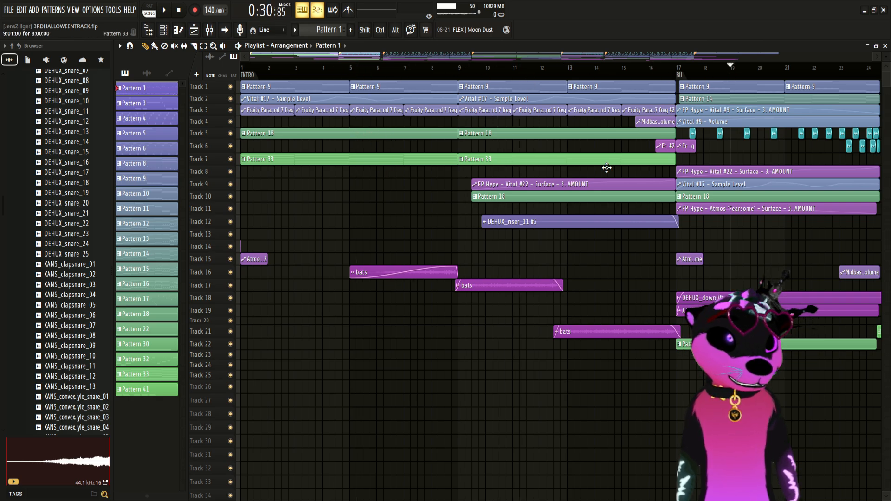
{"action": "scroll", "coordinate": [434, 362], "scroll_direction": "down", "scroll_amount": 3}
{"action": "scroll", "coordinate": [436, 365], "scroll_direction": "down", "scroll_amount": 3}
{"action": "key", "text": "ctrl+a"}
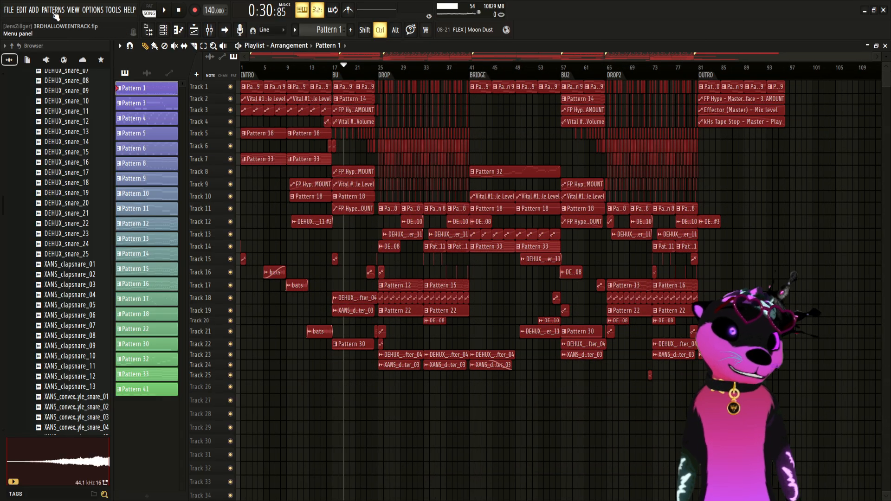
{"action": "left_click", "coordinate": [581, 468], "text": "ctrl"}
Step: Return the playhead to the start of the song, box-select the whole arrangement and clear the selection
{"action": "scroll", "coordinate": [339, 432], "scroll_direction": "up", "scroll_amount": 5}
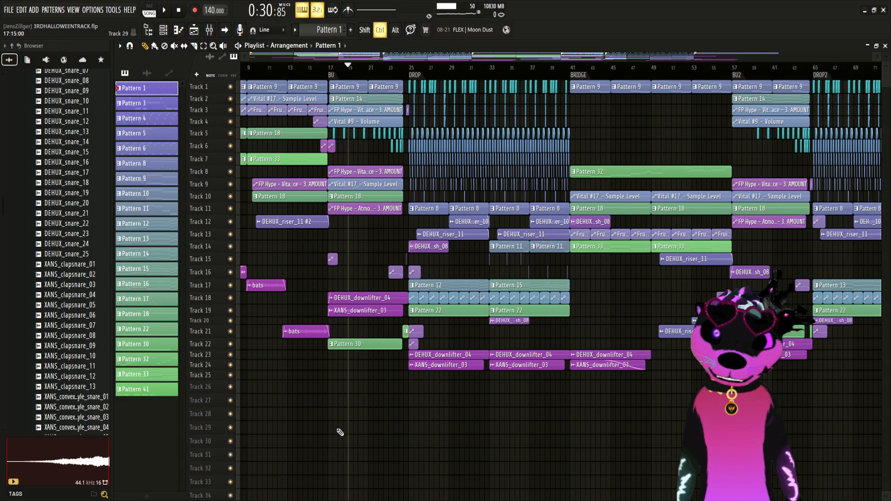
{"action": "left_click_drag", "start_coordinate": [333, 69], "coordinate": [9, 69]}
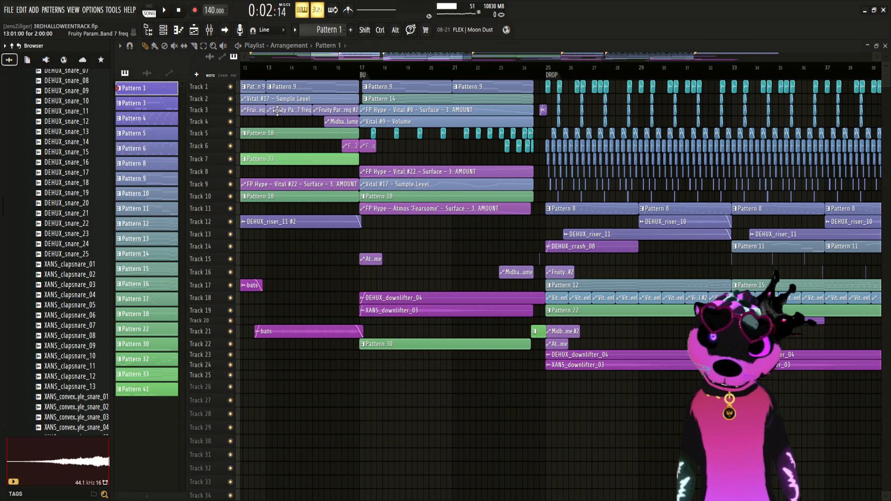
{"action": "scroll", "coordinate": [288, 400], "scroll_direction": "down", "scroll_amount": 4}
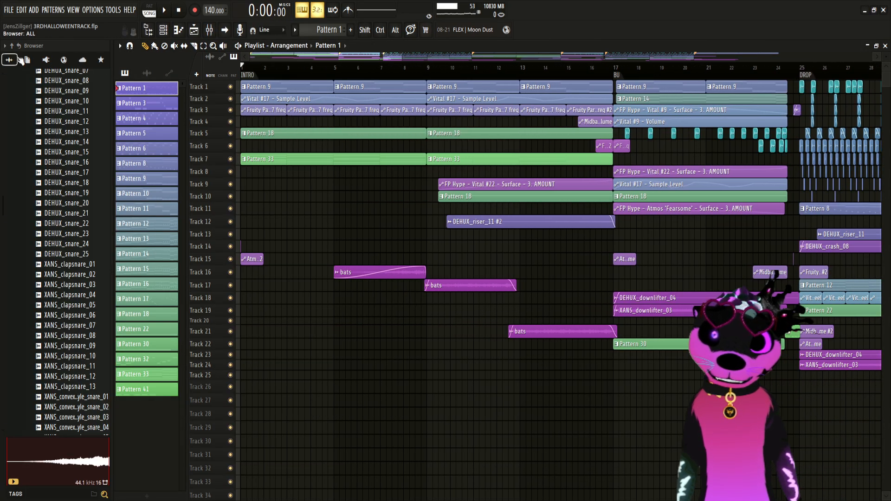
{"action": "scroll", "coordinate": [288, 400], "scroll_direction": "down", "scroll_amount": 4}
{"action": "left_click_drag", "start_coordinate": [820, 391], "coordinate": [240, 80]}
{"action": "left_click", "coordinate": [545, 423], "text": "ctrl"}
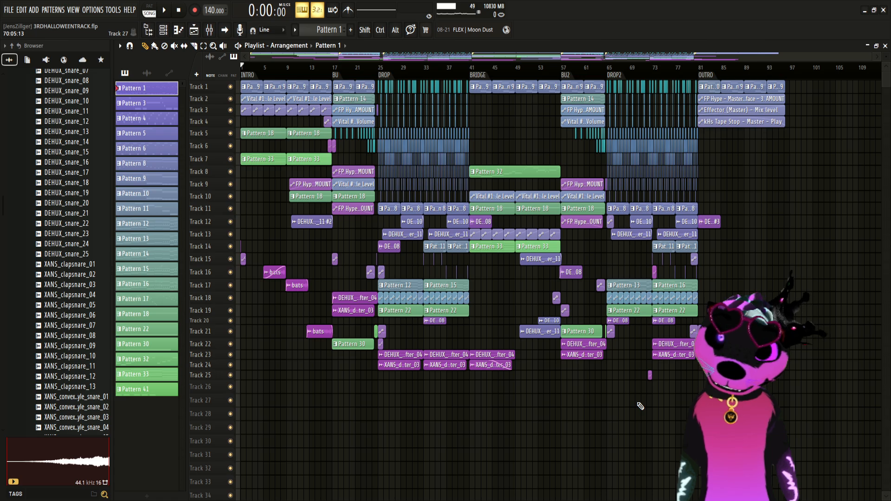
Step: Add another Master Keys piano instrument to the channel rack and play test notes on it
{"action": "left_click", "coordinate": [164, 31]}
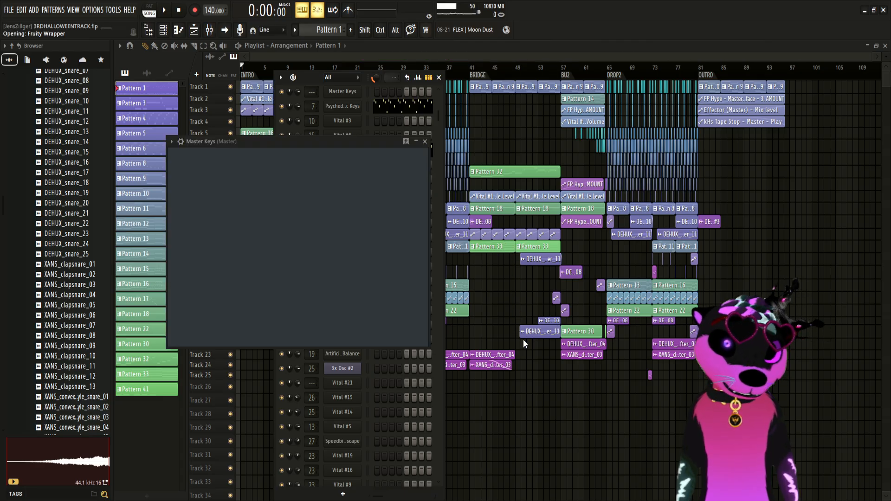
{"action": "left_click_drag", "start_coordinate": [344, 141], "coordinate": [428, 104]}
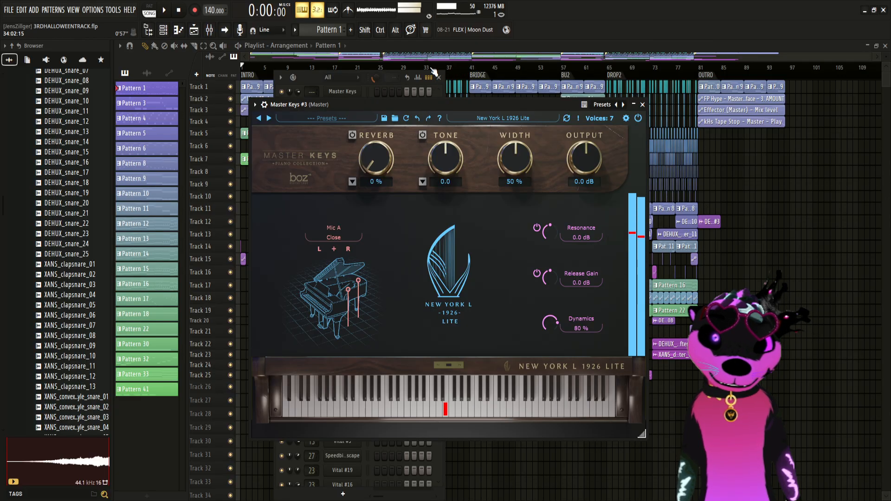
{"action": "key", "text": "q"}
{"action": "key", "text": "t"}
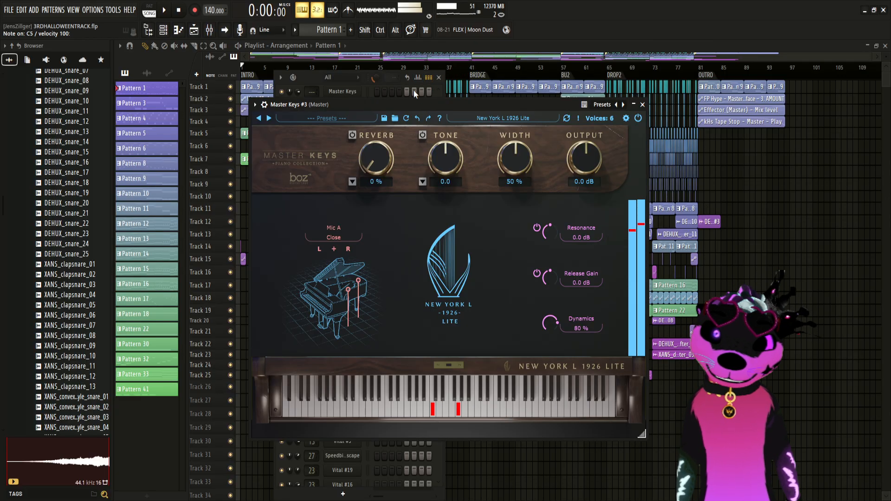
{"action": "key", "text": "e"}
{"action": "key", "text": "w"}
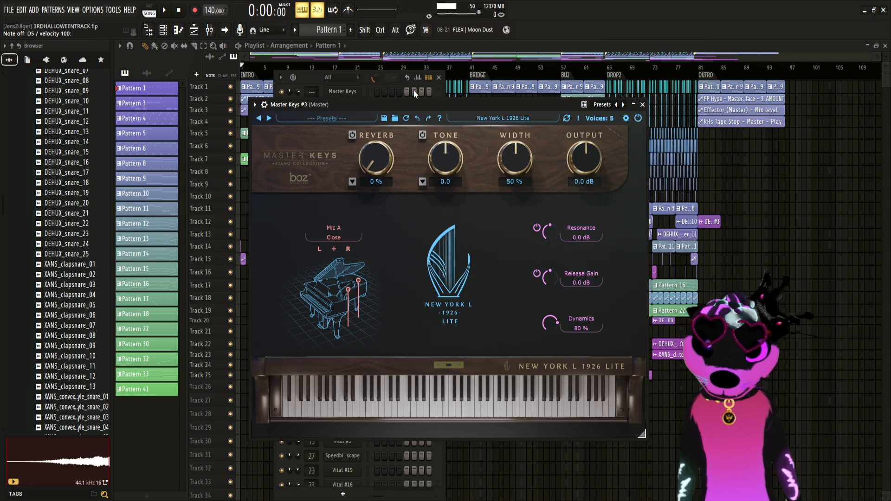
{"action": "key", "text": "y"}
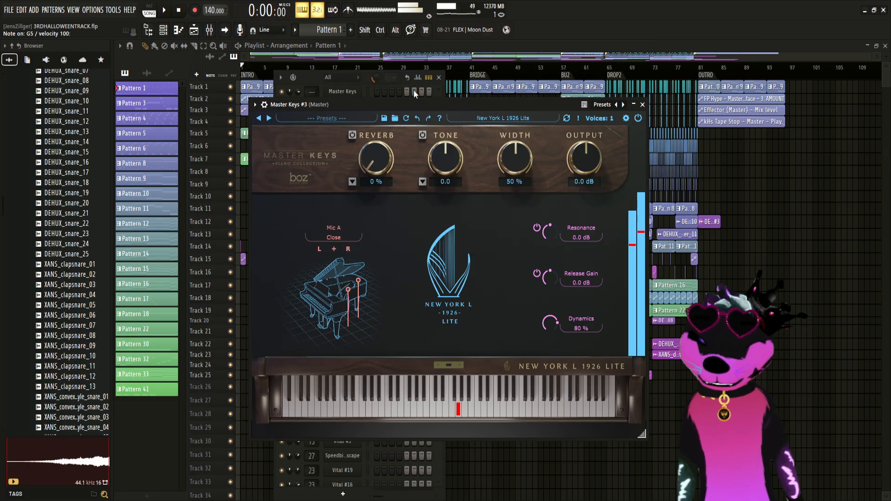
{"action": "key", "text": "t"}
{"action": "key", "text": "e"}
{"action": "key", "text": "t"}
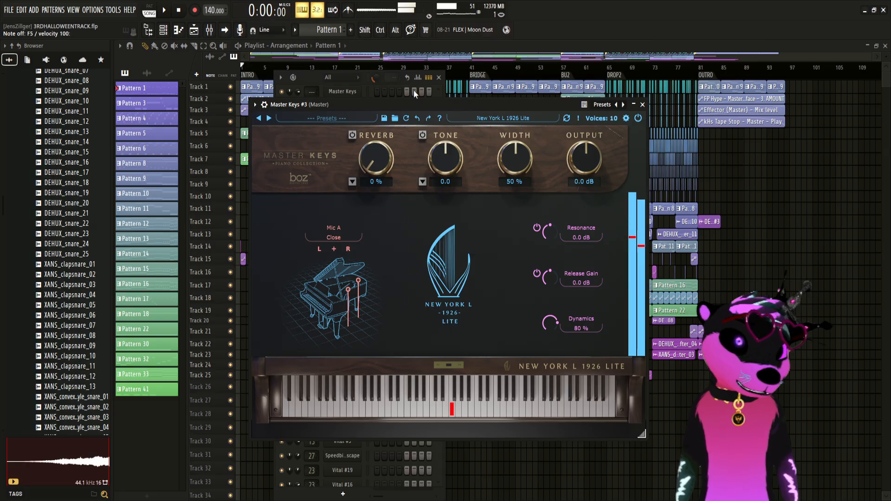
{"action": "key", "text": "r"}
{"action": "key", "text": "e"}
{"action": "key", "text": "t"}
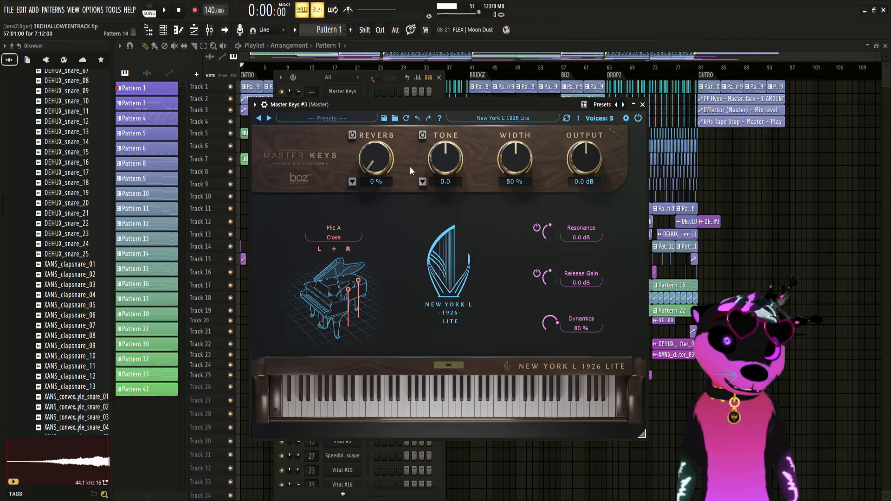
Step: Set the piano's Tone to 10.0 and its Width to 100 %, playing test notes to hear each change
{"action": "left_click_drag", "start_coordinate": [445, 160], "coordinate": [475, 104]}
{"action": "key", "text": "w"}
{"action": "key", "text": "e"}
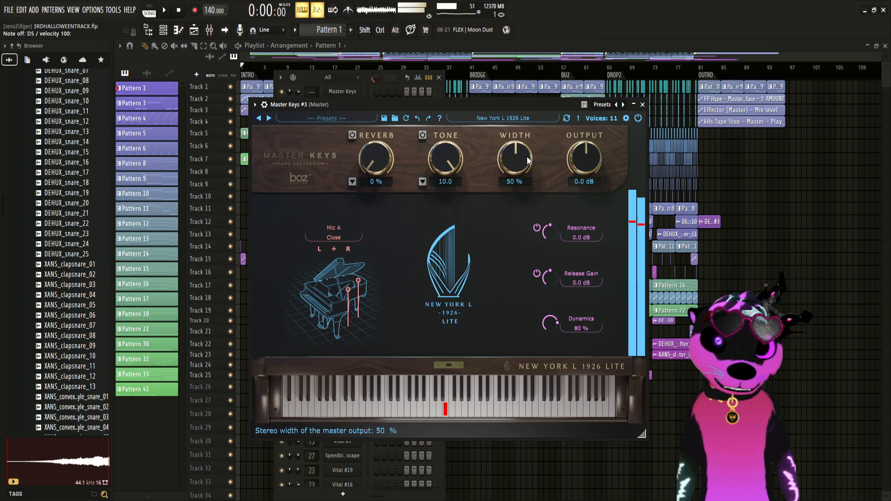
{"action": "left_click_drag", "start_coordinate": [528, 160], "coordinate": [487, 102]}
{"action": "key", "text": "w"}
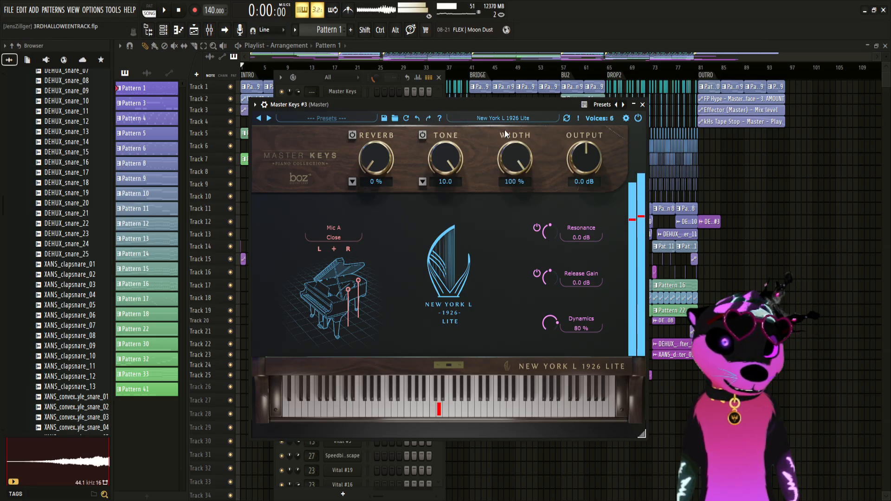
{"action": "key", "text": "e"}
Step: Set the piano's Output to -6.7 dB and its Reverb to 62 %, checking the sound with test notes
{"action": "left_click_drag", "start_coordinate": [582, 160], "coordinate": [564, 127]}
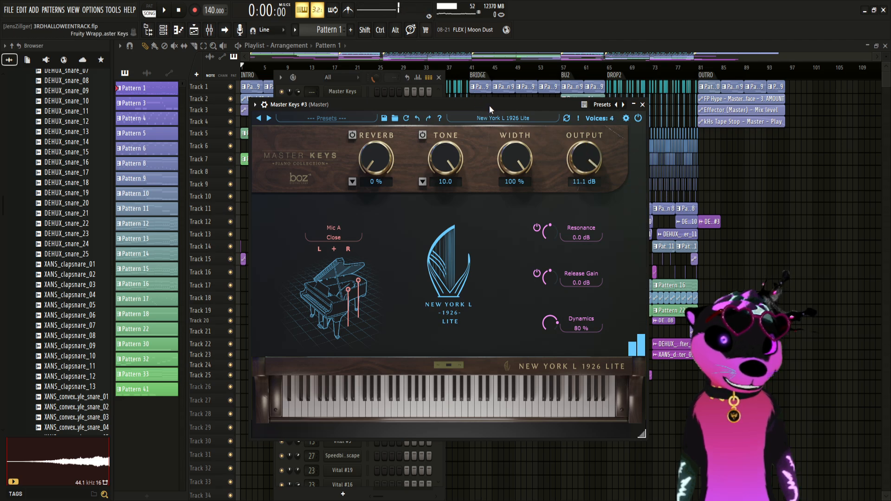
{"action": "left_click_drag", "start_coordinate": [584, 161], "coordinate": [510, 111]}
{"action": "key", "text": "r"}
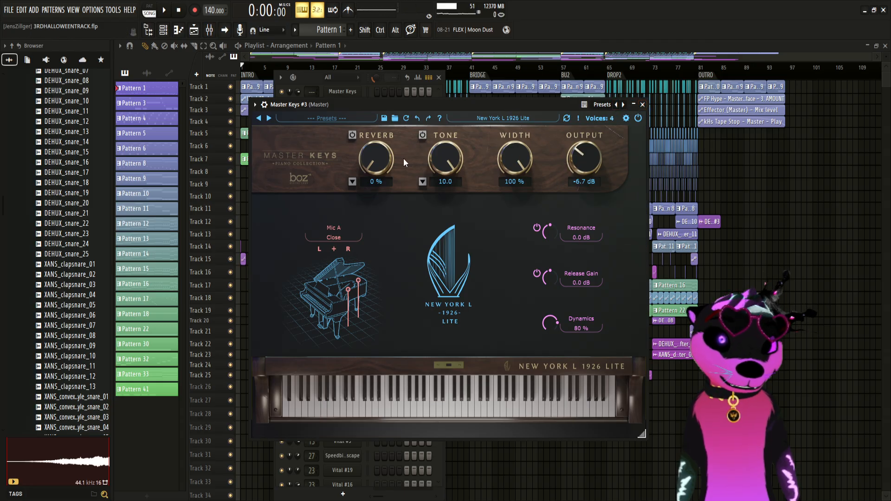
{"action": "left_click_drag", "start_coordinate": [403, 158], "coordinate": [422, 69]}
{"action": "key", "text": "w"}
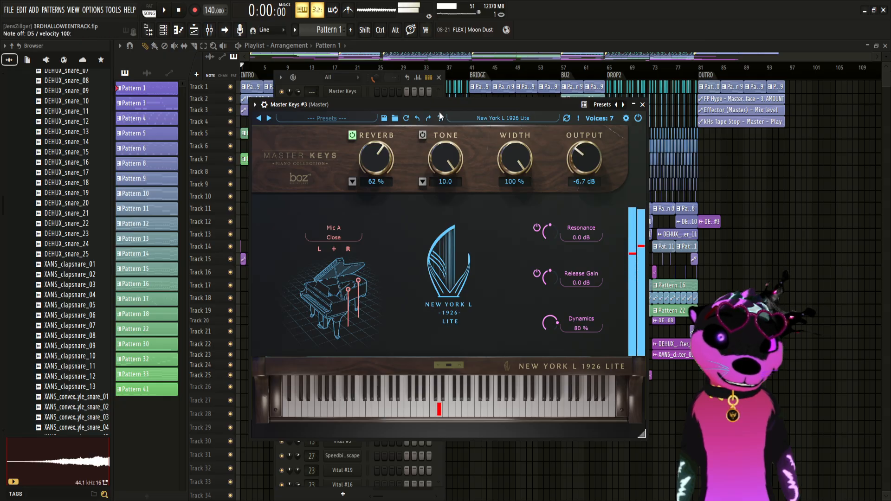
Step: Load the "Lound and Clear" preset in Master Keys and close the instrument
{"action": "left_click_drag", "start_coordinate": [380, 166], "coordinate": [399, 264]}
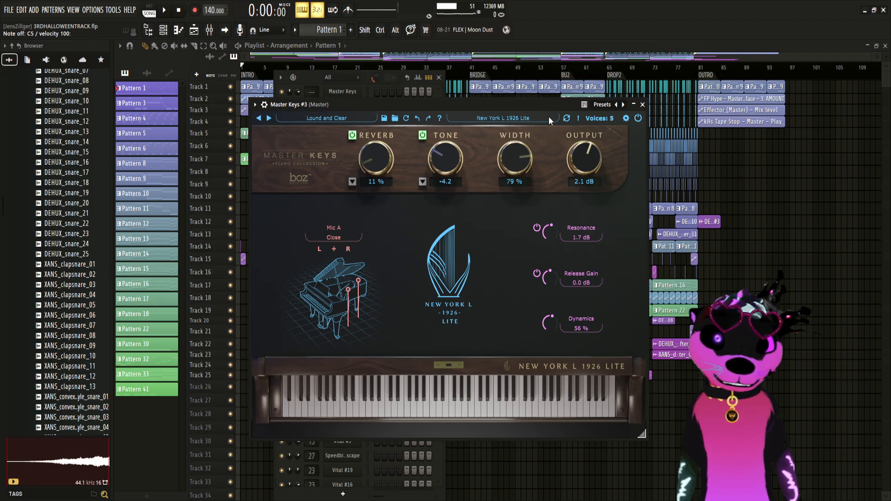
{"action": "left_click", "coordinate": [643, 105]}
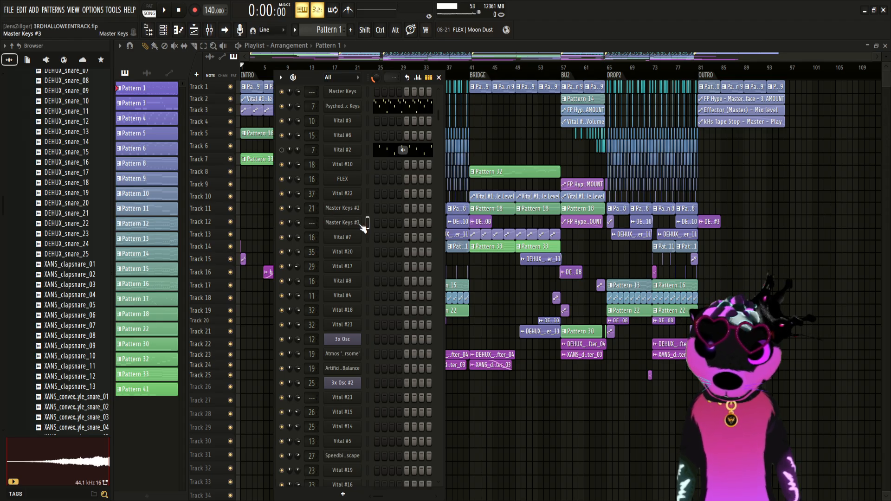
Step: Add a Phase Plant instrument to the channel rack and insert an Analog generator in it
{"action": "scroll", "coordinate": [383, 262], "scroll_direction": "down", "scroll_amount": 5}
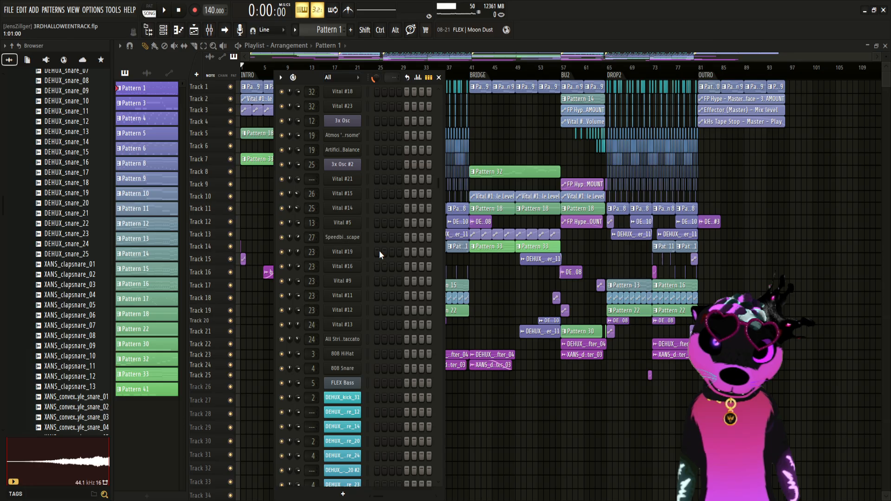
{"action": "left_click", "coordinate": [347, 234]}
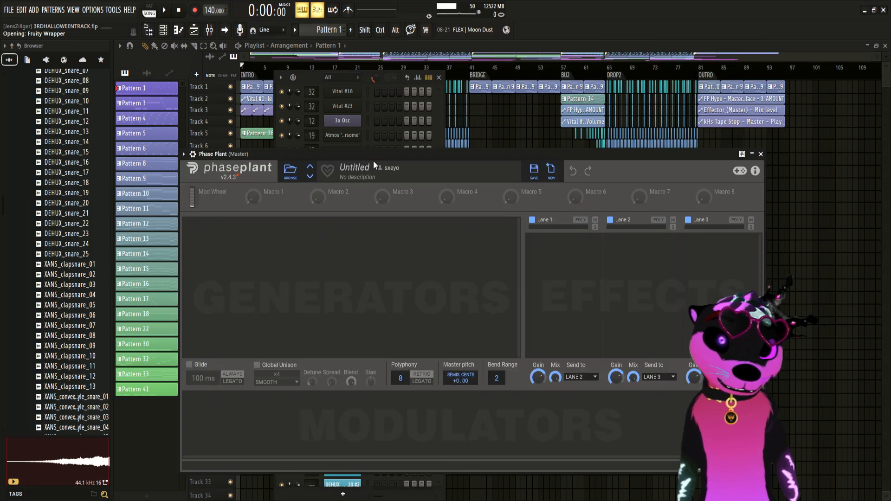
{"action": "left_click", "coordinate": [331, 220]}
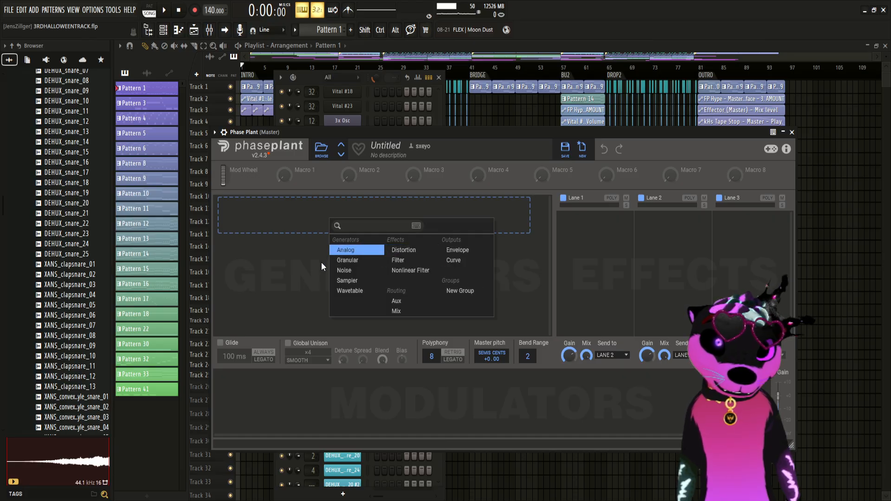
{"action": "left_click", "coordinate": [358, 250]}
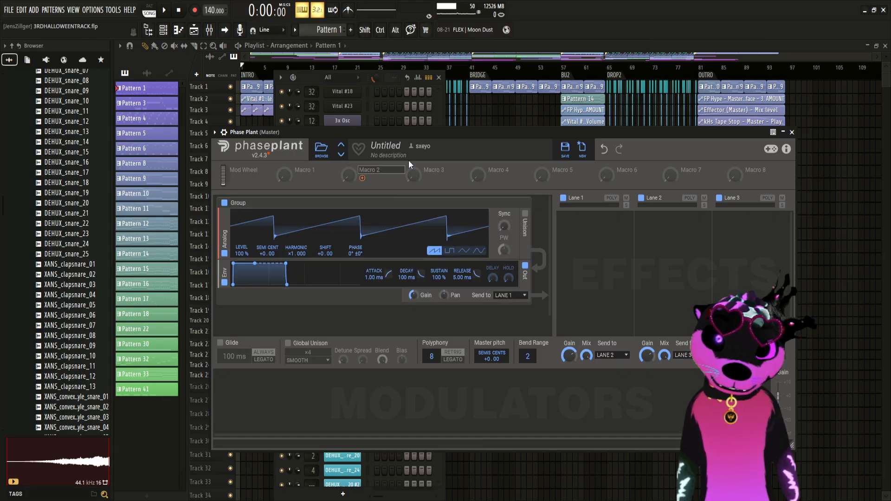
Step: Close the Phase Plant instrument and remove its channel from the channel rack
{"action": "left_click_drag", "start_coordinate": [427, 142], "coordinate": [414, 133]}
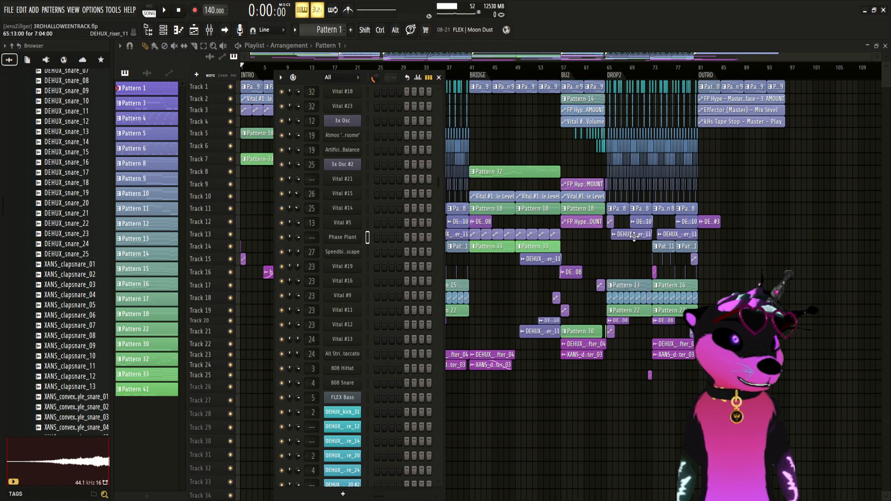
{"action": "left_click", "coordinate": [794, 130]}
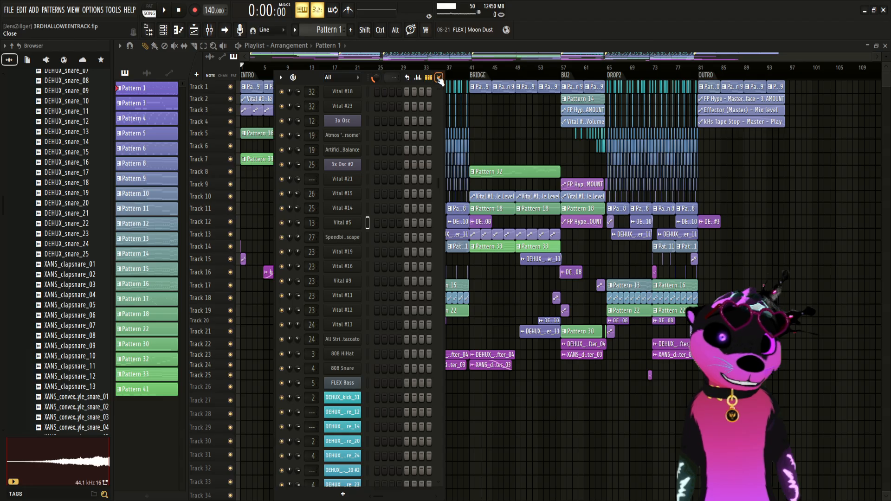
Step: Open the Vital #17 instrument from the channel rack and listen to its sound with test notes
{"action": "scroll", "coordinate": [394, 200], "scroll_direction": "up", "scroll_amount": 6}
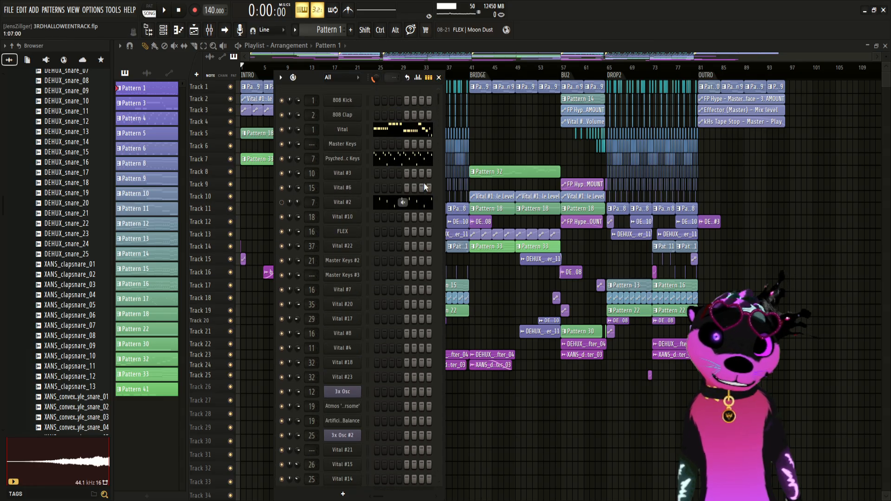
{"action": "left_click", "coordinate": [351, 319]}
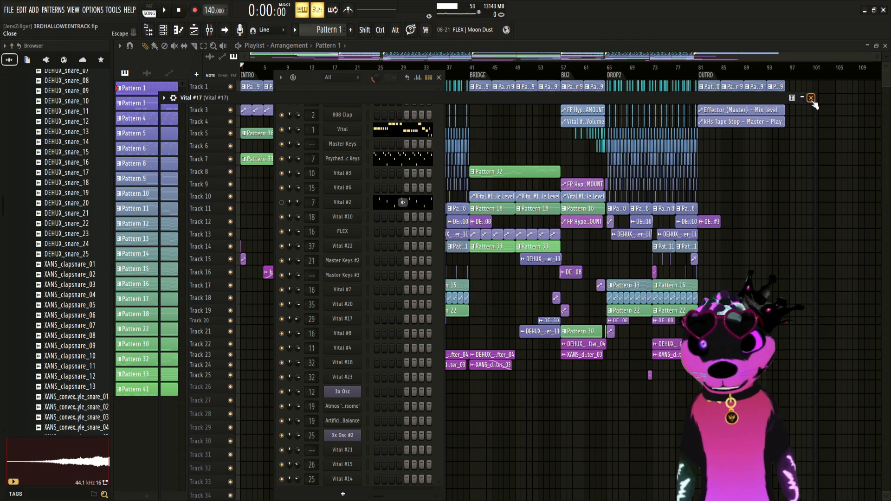
{"action": "left_click", "coordinate": [812, 98]}
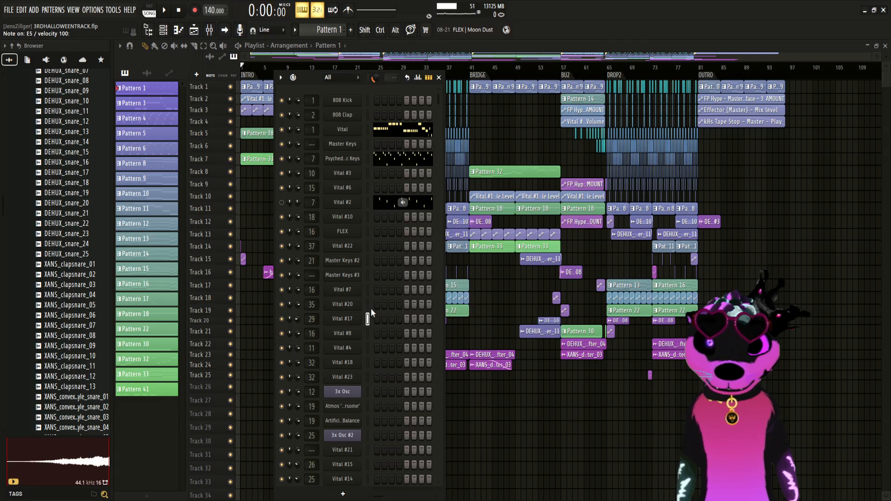
{"action": "left_click", "coordinate": [339, 319]}
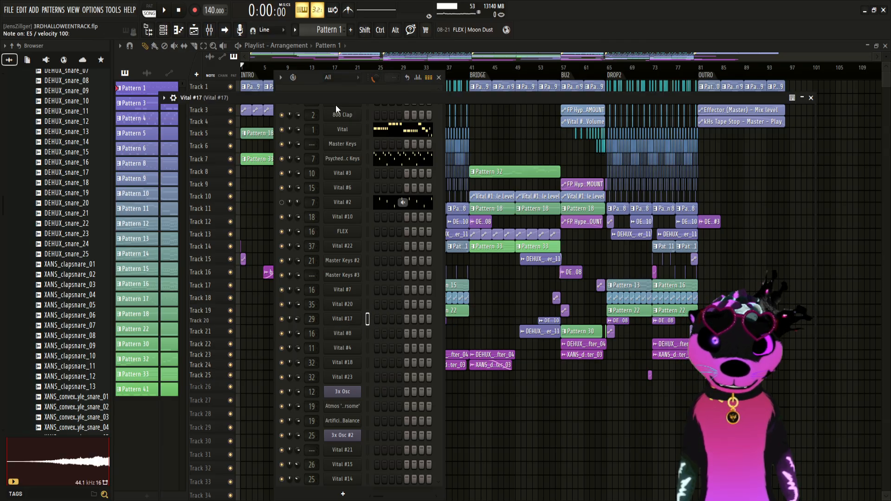
Step: Lower the volume of the Vital #17 mixer track to 25 %
{"action": "left_click", "coordinate": [209, 30]}
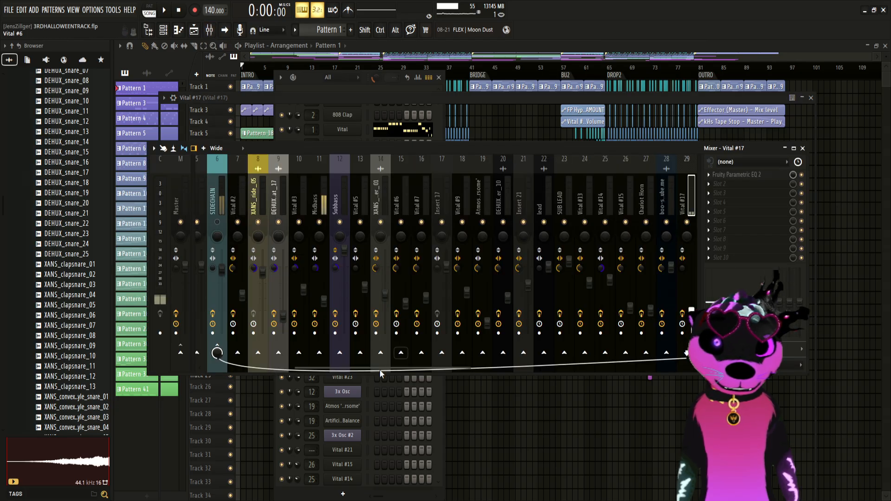
{"action": "left_click_drag", "start_coordinate": [362, 369], "coordinate": [447, 354]}
{"action": "left_click_drag", "start_coordinate": [691, 368], "coordinate": [271, 364]}
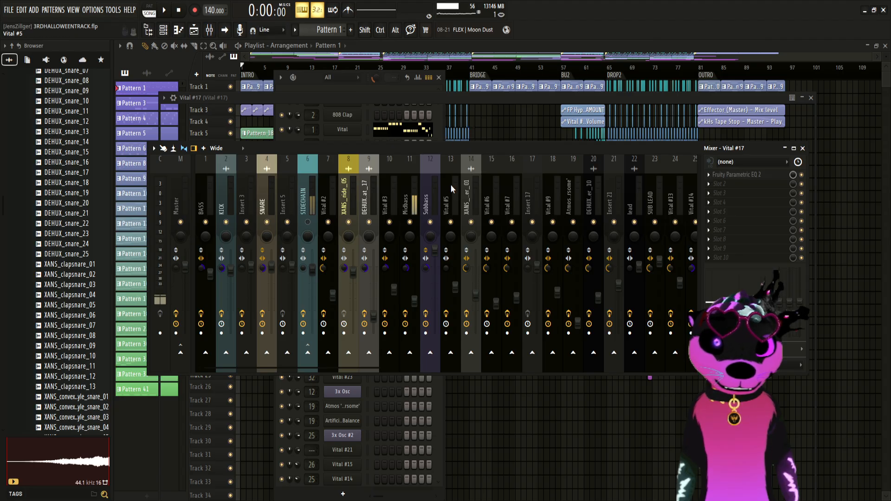
{"action": "left_click_drag", "start_coordinate": [297, 369], "coordinate": [538, 385]}
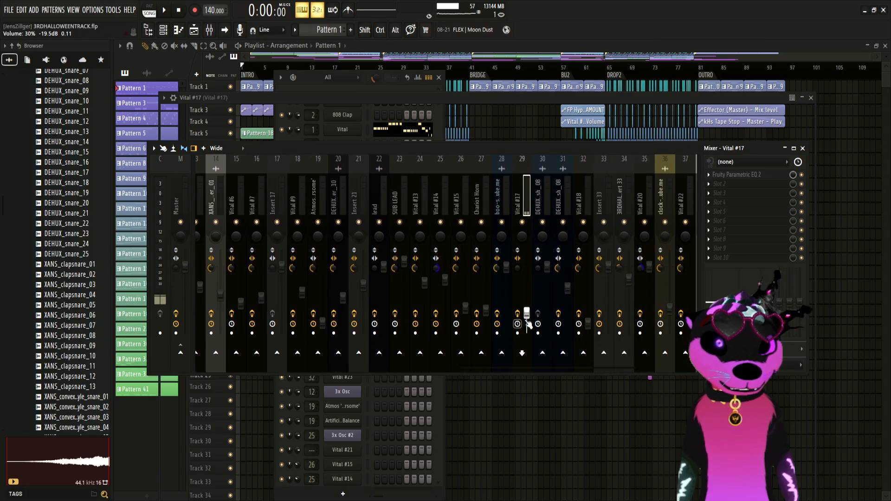
{"action": "mouse_move", "coordinate": [527, 314]}
{"action": "left_mouse_down"}
{"action": "mouse_move", "coordinate": [527, 329]}
{"action": "mouse_move", "coordinate": [527, 316]}
{"action": "left_mouse_up"}
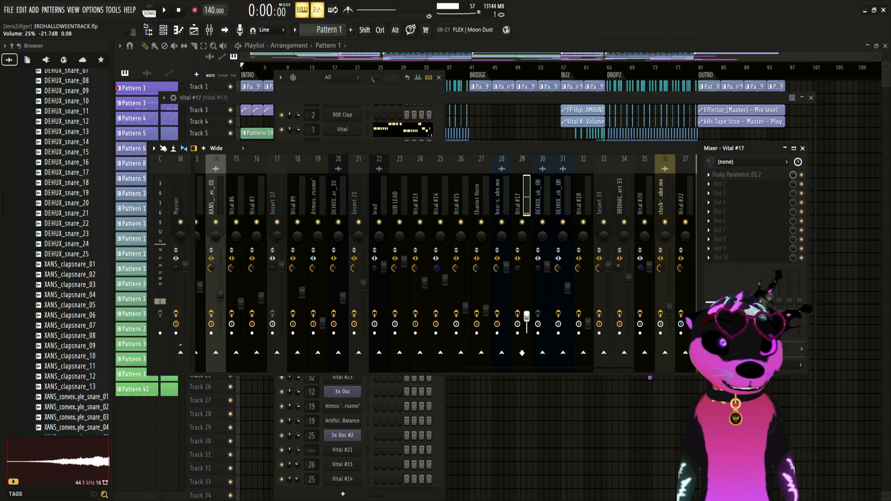
Step: Close the mixer, Vital #17 and channel rack windows and save the Halloween project
{"action": "left_click", "coordinate": [807, 148]}
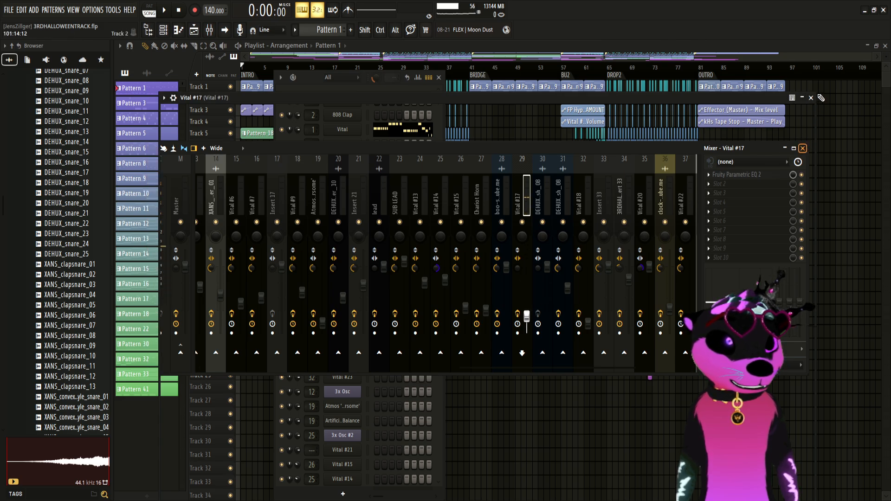
{"action": "left_click", "coordinate": [812, 98]}
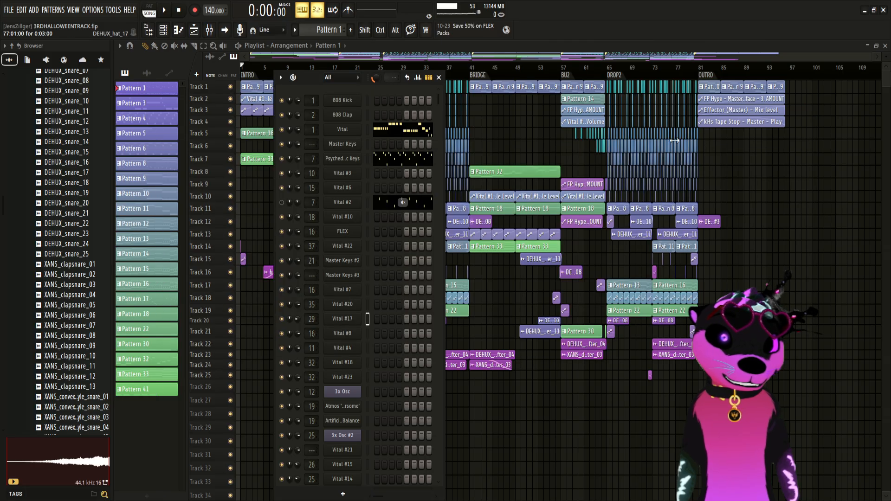
{"action": "left_click", "coordinate": [439, 78]}
{"action": "key", "text": "ctrl+s"}
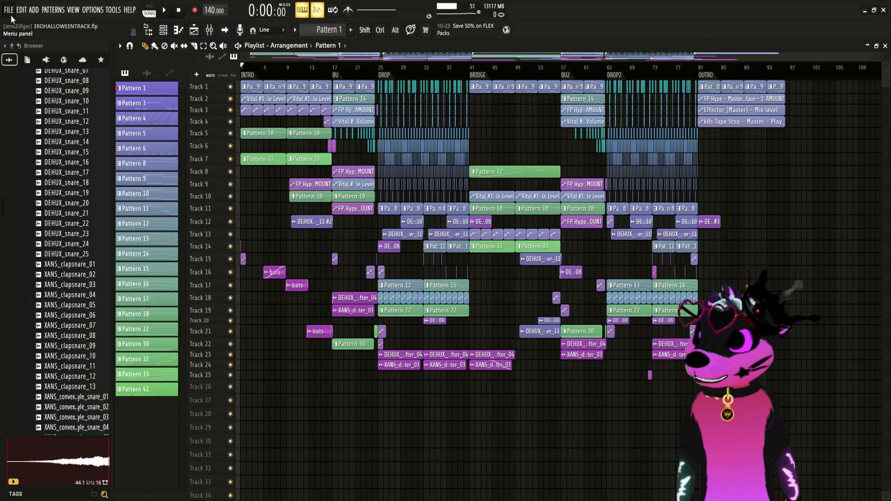
Step: Start a new project and close its Fruity Fast LP and kHs Compactor windows
{"action": "left_click", "coordinate": [55, 44]}
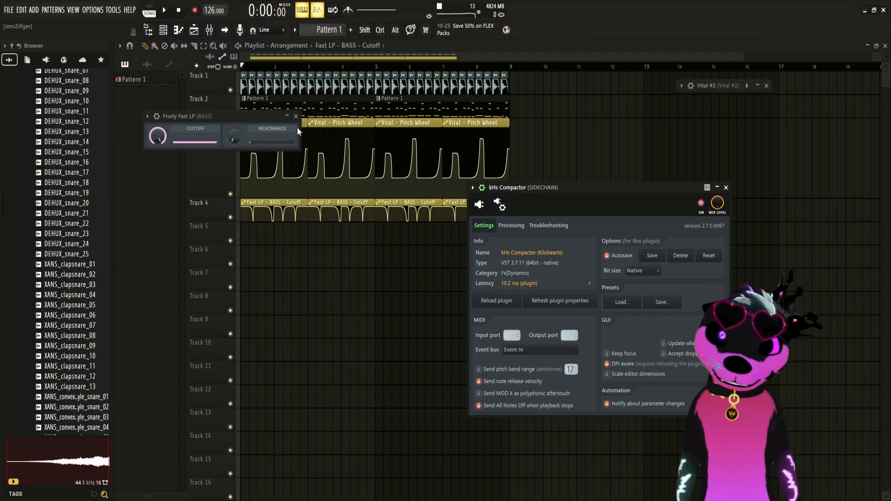
{"action": "left_click", "coordinate": [296, 116]}
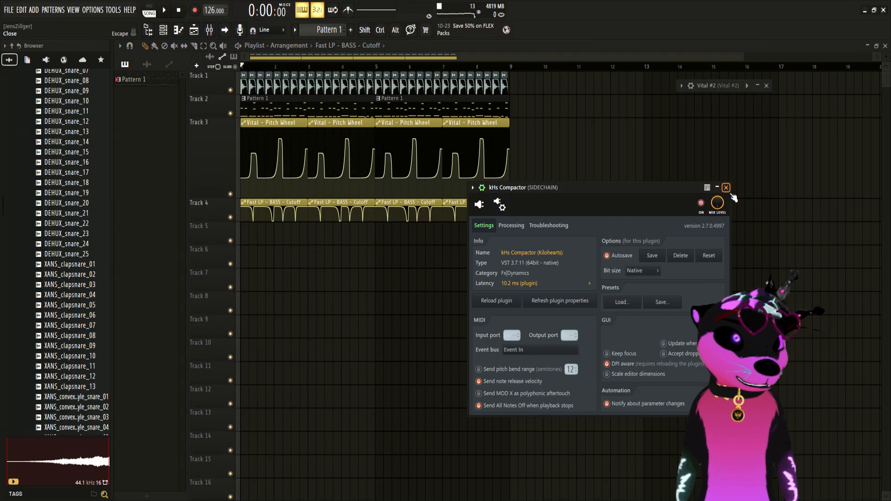
{"action": "left_click", "coordinate": [726, 188]}
Step: Play the new project's arrangement briefly, trying out selecting and deselecting all its playlist clips
{"action": "key", "text": "space"}
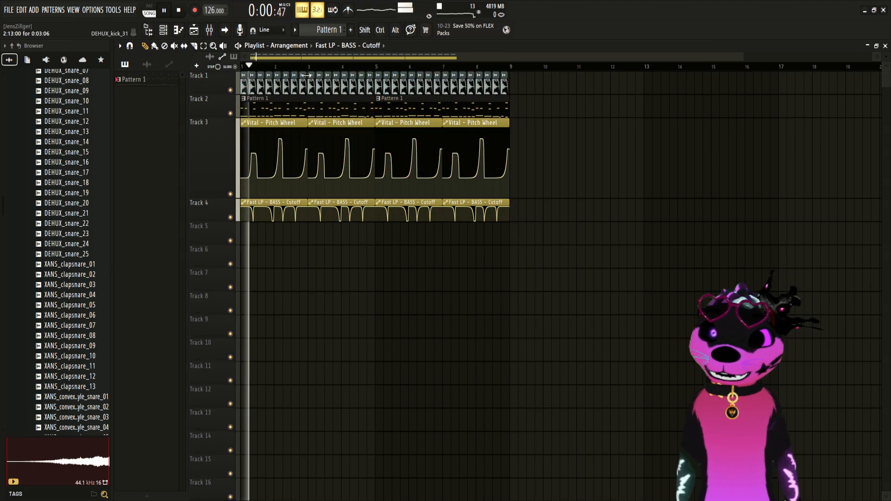
{"action": "key", "text": "space"}
{"action": "left_click_drag", "start_coordinate": [523, 235], "coordinate": [213, 115]}
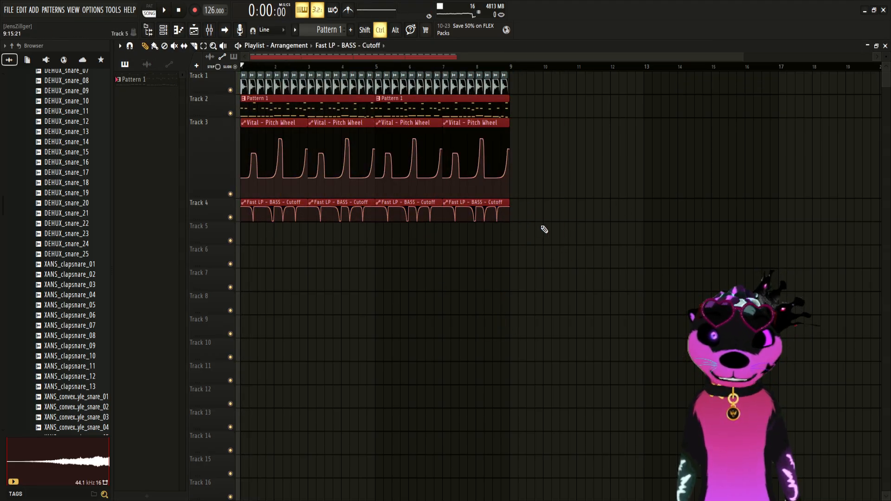
{"action": "key", "text": "space"}
{"action": "key", "text": "ctrl+a"}
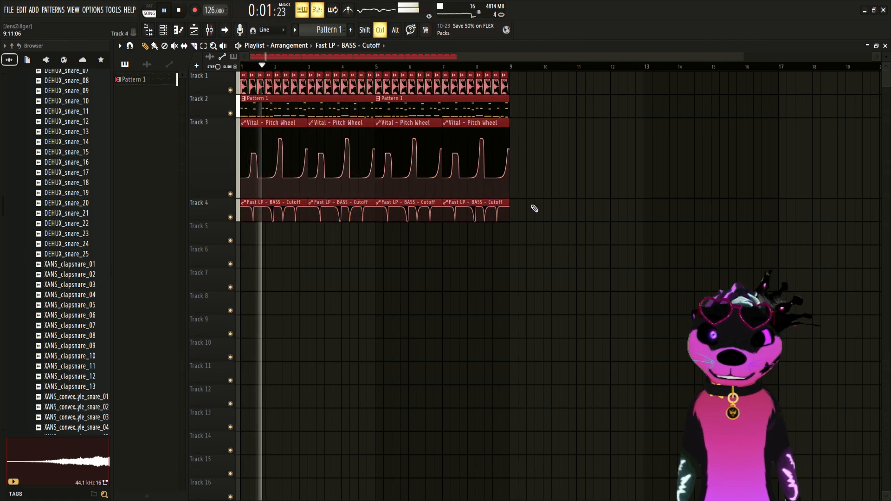
{"action": "left_click", "coordinate": [534, 209], "text": "ctrl"}
{"action": "key", "text": "ctrl+a"}
{"action": "left_click", "coordinate": [505, 252], "text": "ctrl"}
{"action": "key", "text": "space"}
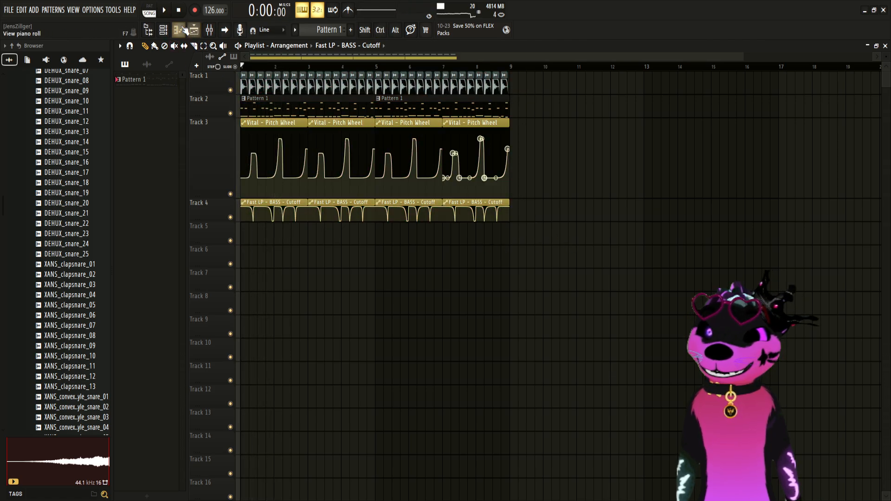
Step: Add a new Vital instrument to the channel rack, try it with test notes and close its window
{"action": "key", "text": "F6"}
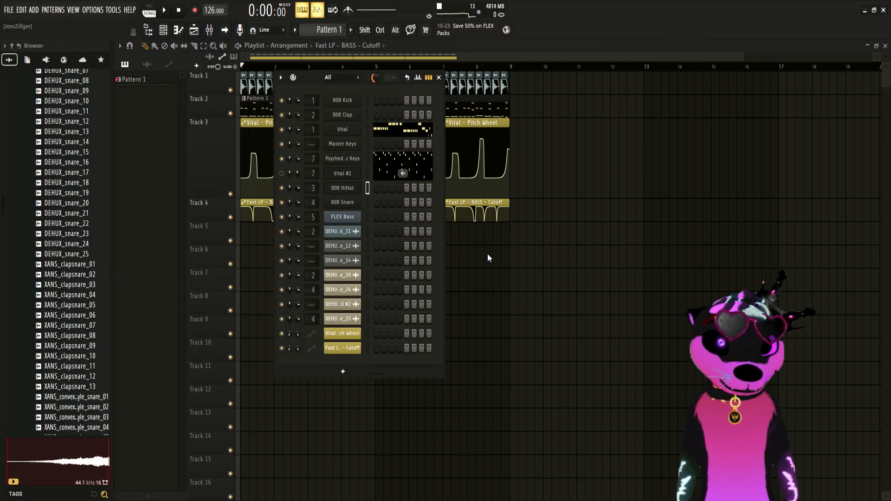
{"action": "left_click", "coordinate": [493, 270]}
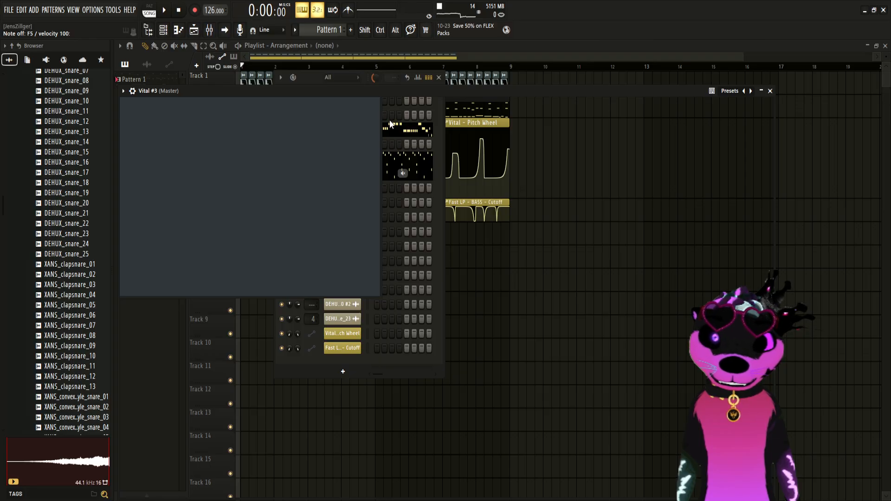
{"action": "left_click_drag", "start_coordinate": [328, 91], "coordinate": [341, 99]}
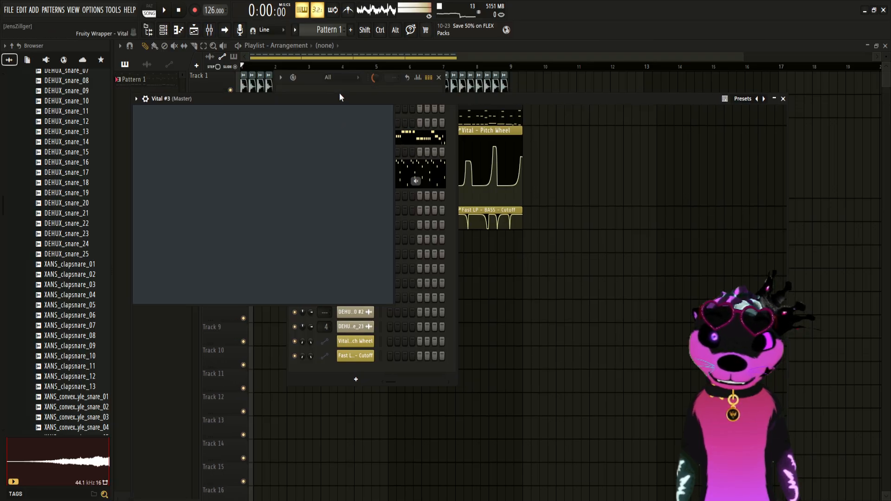
{"action": "left_click", "coordinate": [315, 78]}
{"action": "left_click", "coordinate": [358, 187]}
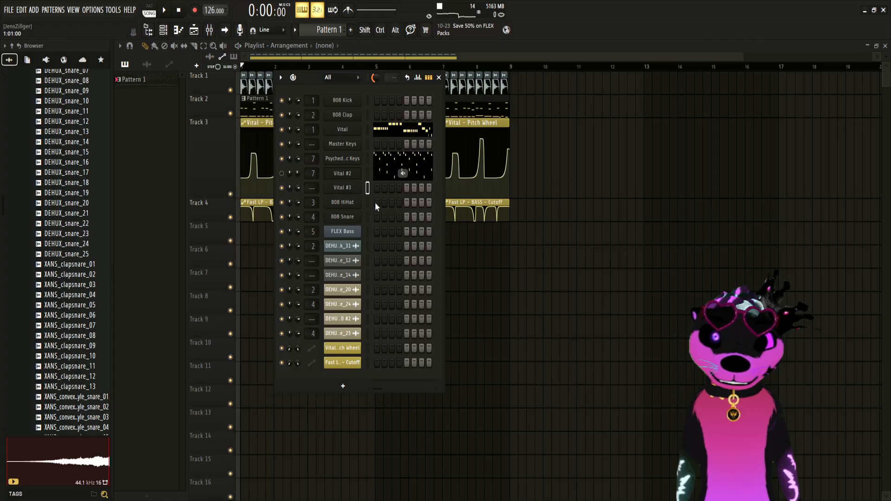
{"action": "left_click", "coordinate": [355, 189]}
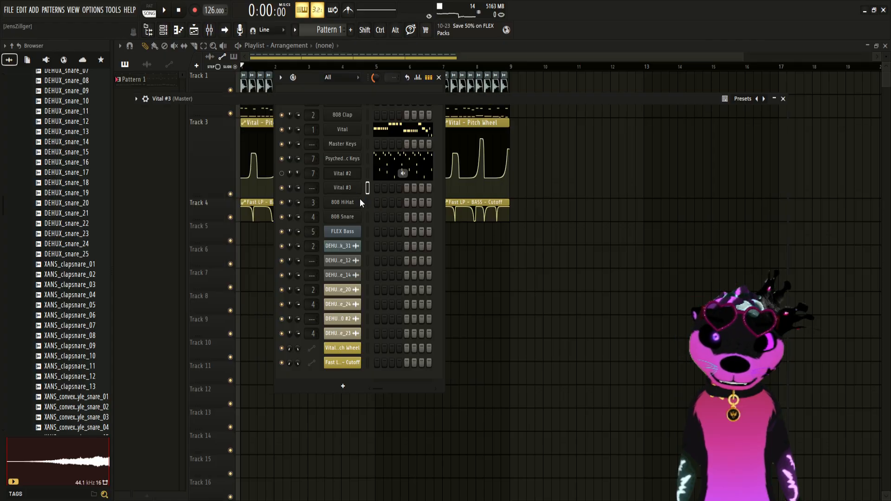
{"action": "left_click", "coordinate": [783, 99]}
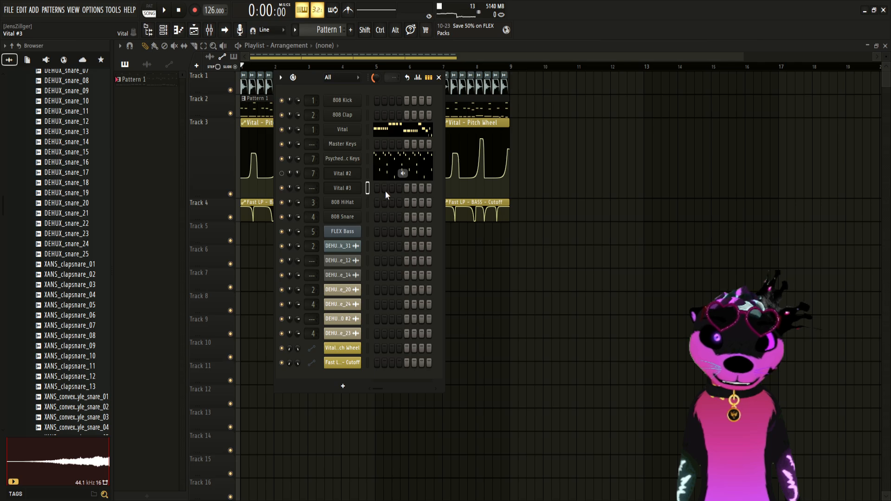
Step: Place a short C4 note at the start of Vital #3's piano roll and select Insert 9 in the mixer
{"action": "key", "text": "F7"}
{"action": "left_click_drag", "start_coordinate": [218, 264], "coordinate": [116, 196]}
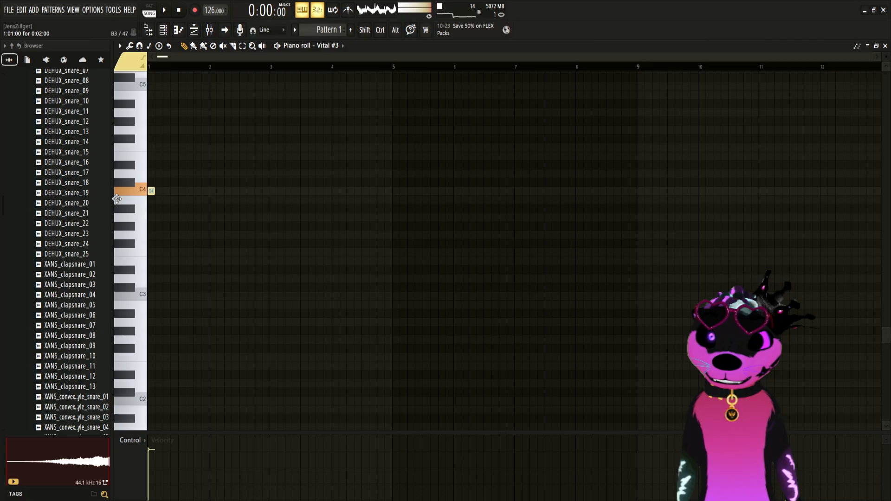
{"action": "left_click", "coordinate": [209, 29]}
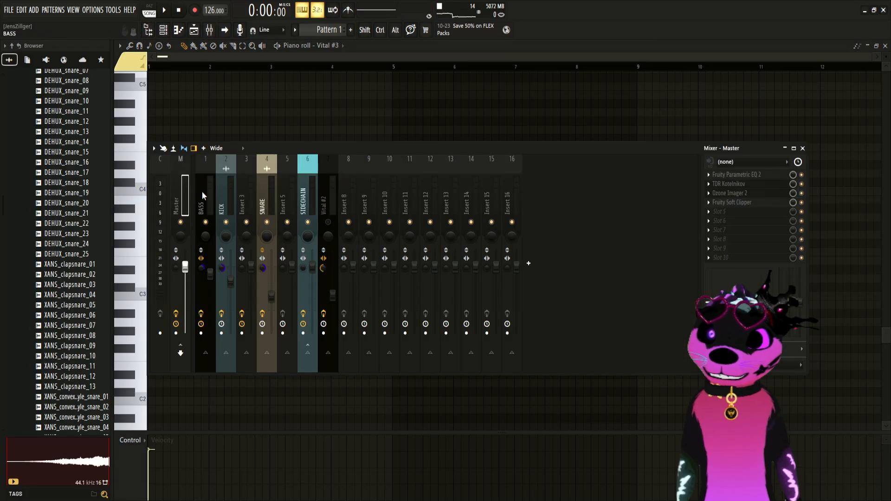
{"action": "left_click", "coordinate": [357, 207]}
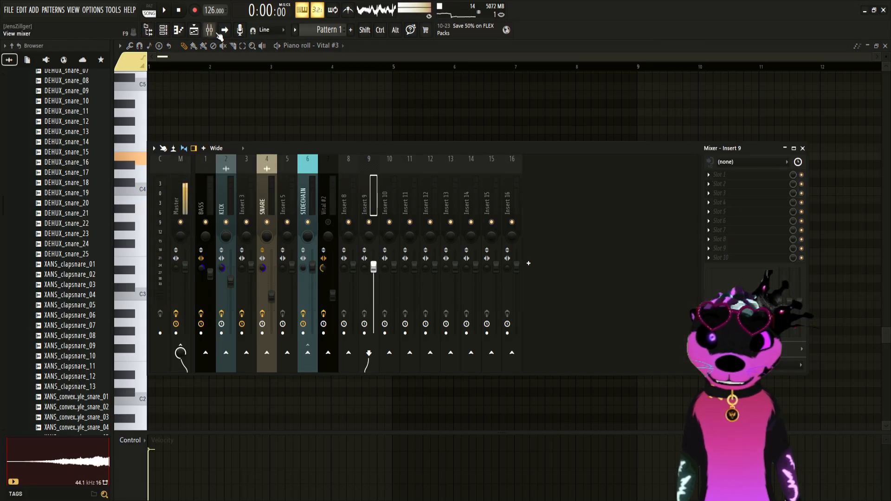
Step: Reopen Vital #3 from the channel rack, reposition its window and audition the sound with test notes
{"action": "left_click", "coordinate": [163, 30]}
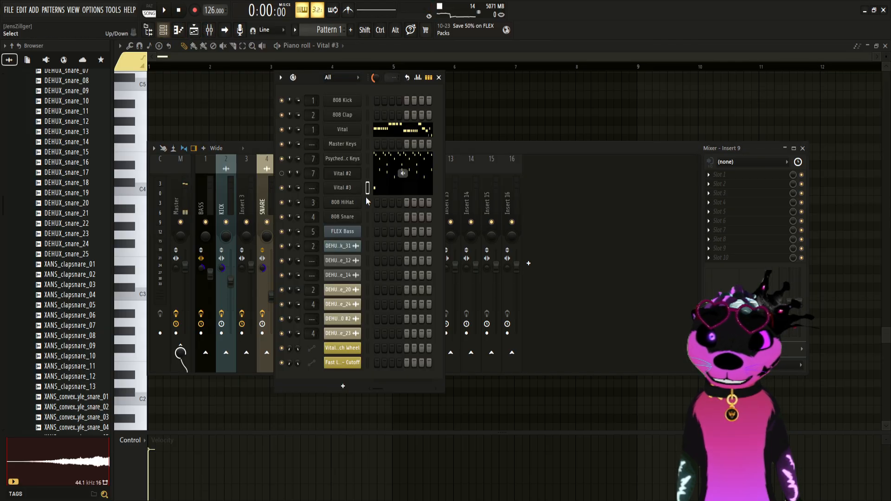
{"action": "left_click", "coordinate": [359, 188]}
{"action": "left_click_drag", "start_coordinate": [378, 98], "coordinate": [369, 96]}
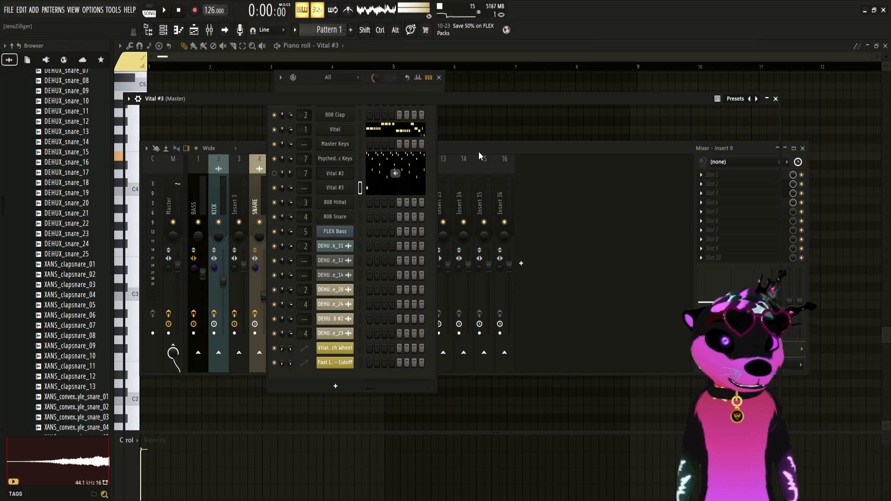
{"action": "left_click_drag", "start_coordinate": [572, 103], "coordinate": [551, 96]}
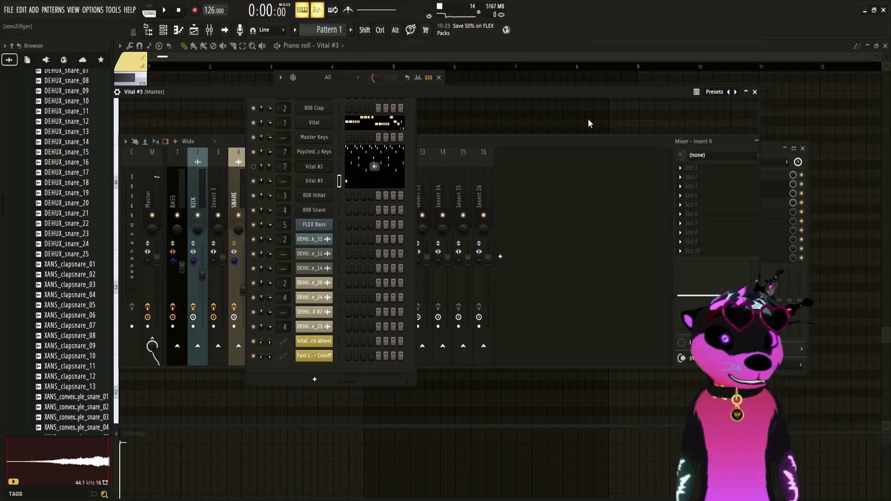
{"action": "key", "text": "c"}
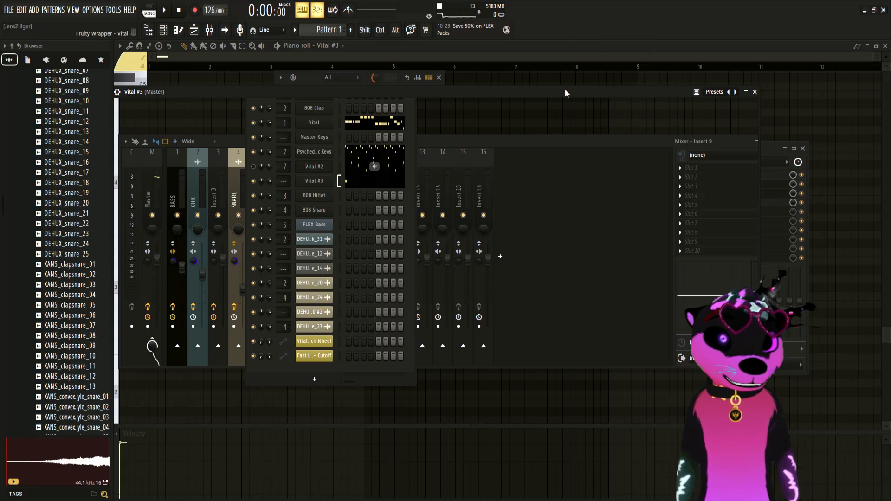
{"action": "left_click_drag", "start_coordinate": [564, 89], "coordinate": [559, 89]}
{"action": "key", "text": "c"}
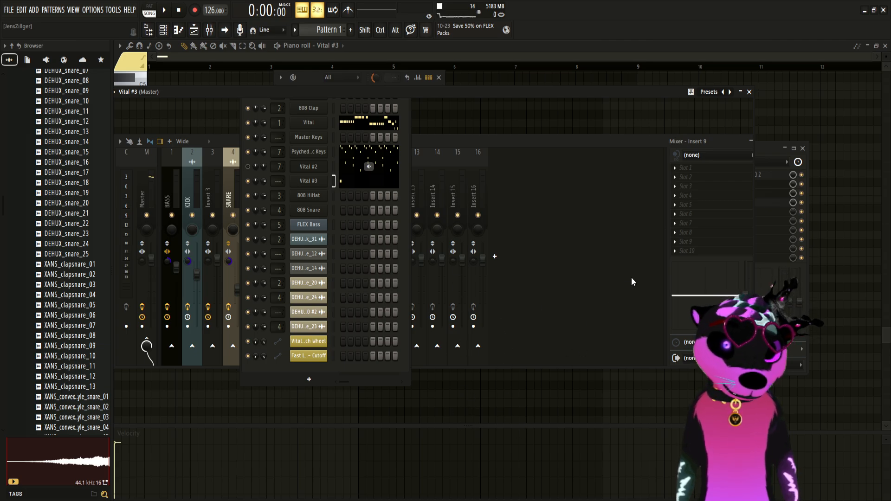
{"action": "left_click_drag", "start_coordinate": [590, 91], "coordinate": [584, 85]}
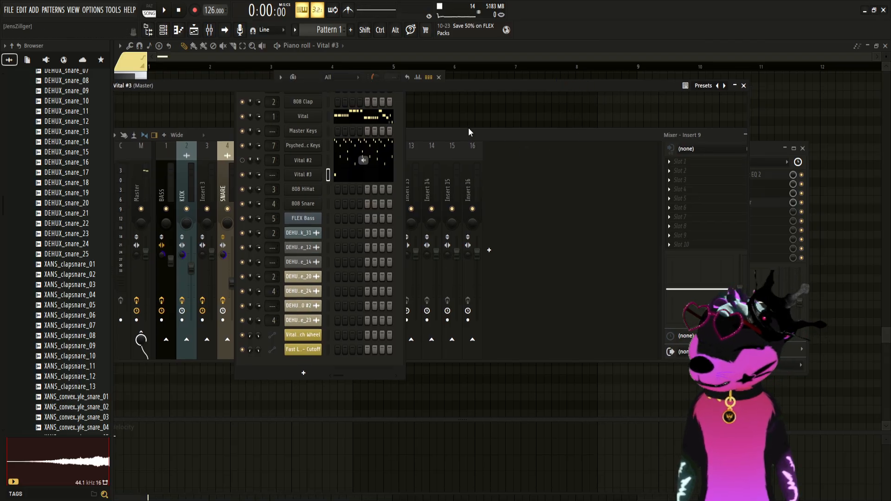
Step: Lower Oscillator 1's Transpose in Vital #3 to -36 and check the sound with test notes
{"action": "scroll", "coordinate": [162, 132], "scroll_direction": "down", "scroll_amount": 2}
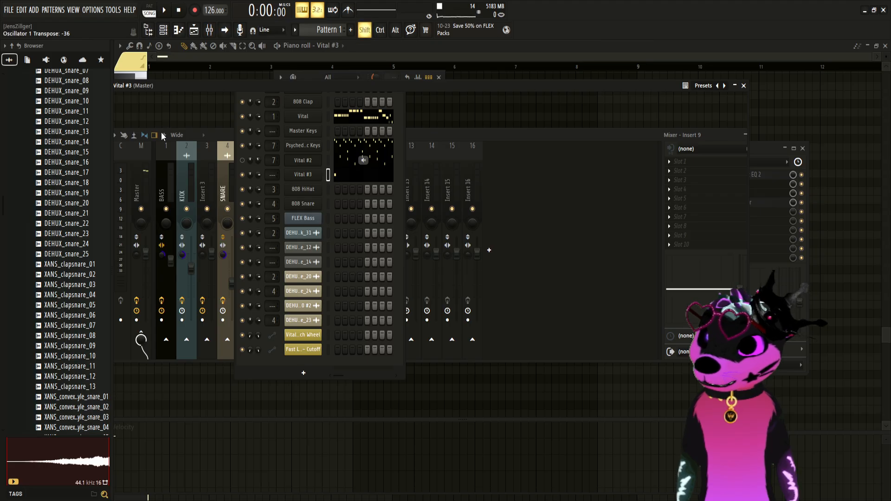
{"action": "scroll", "coordinate": [162, 132], "scroll_direction": "down", "scroll_amount": 2}
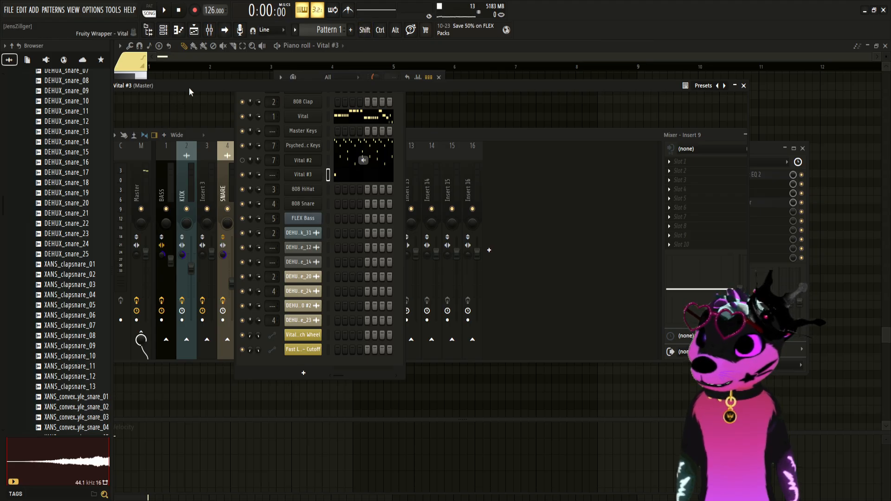
{"action": "key", "text": "c"}
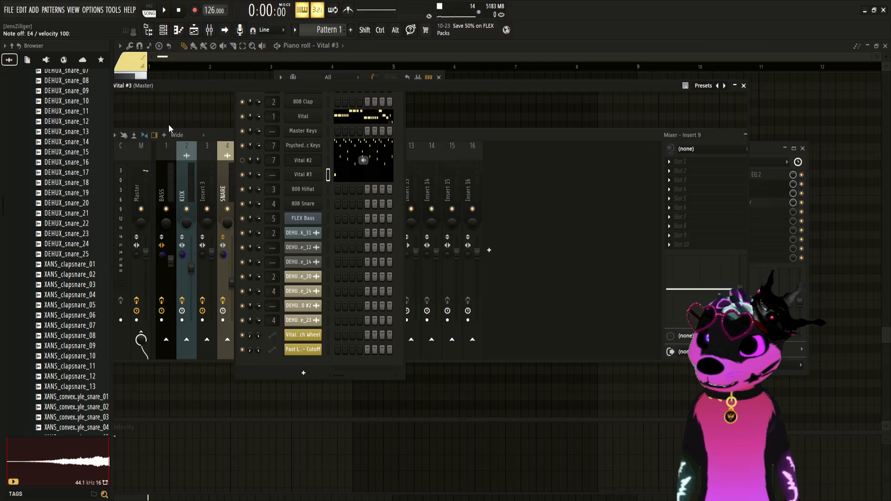
{"action": "scroll", "coordinate": [169, 125], "scroll_direction": "down", "scroll_amount": 1}
{"action": "key", "text": "c"}
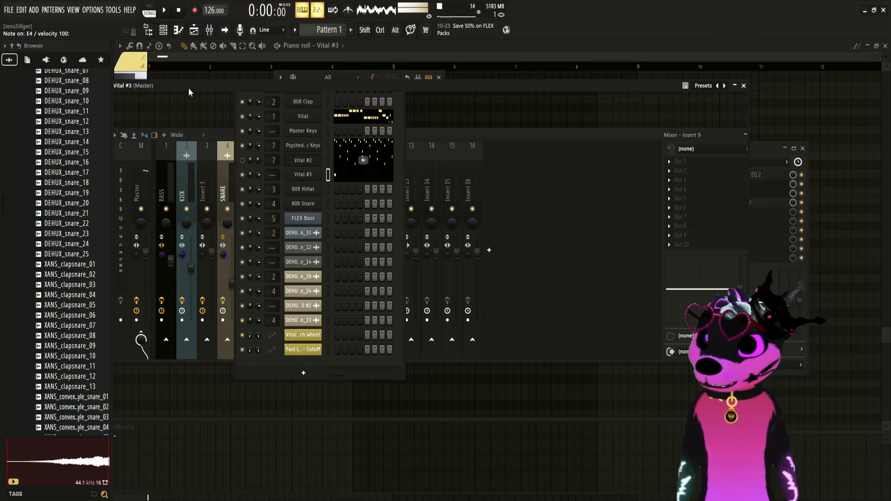
Step: Close Vital #3, the channel rack, the mixer and the piano roll to return to the playlist
{"action": "left_click", "coordinate": [744, 85]}
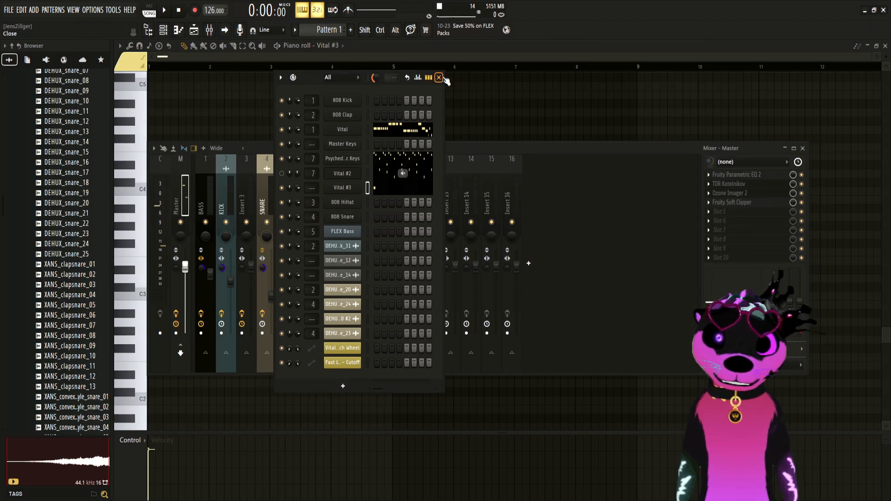
{"action": "left_click", "coordinate": [439, 77]}
{"action": "left_click", "coordinate": [802, 148]}
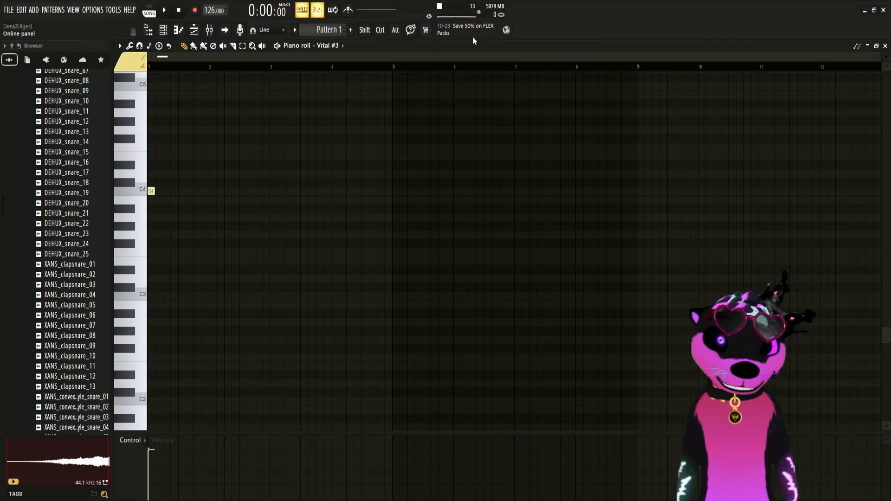
{"action": "left_click", "coordinate": [886, 46]}
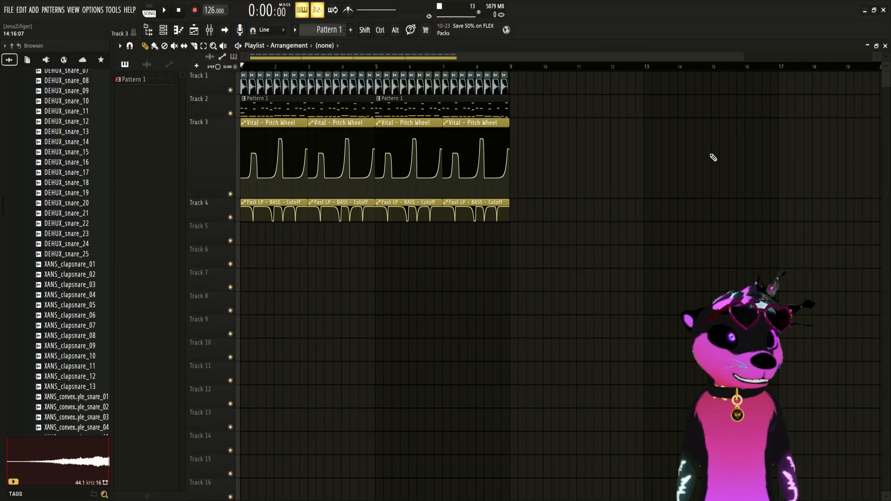